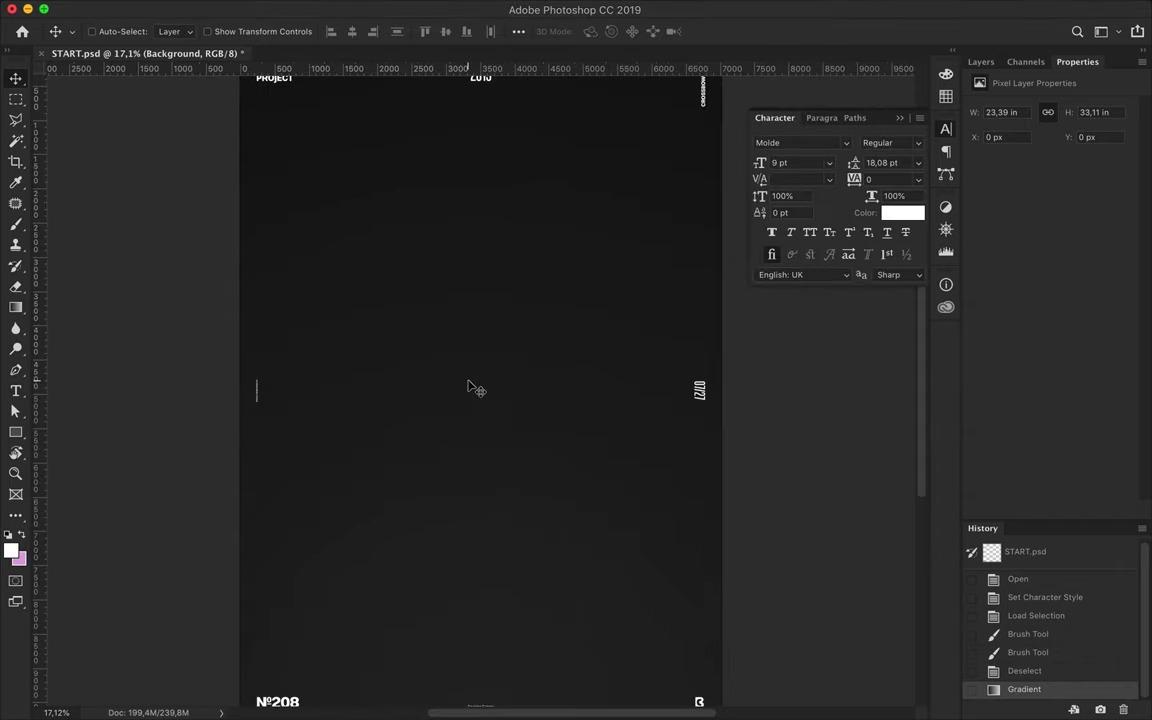
# Draw a tall rectangle in the poster centre with a white outline
pyautogui.press('u')
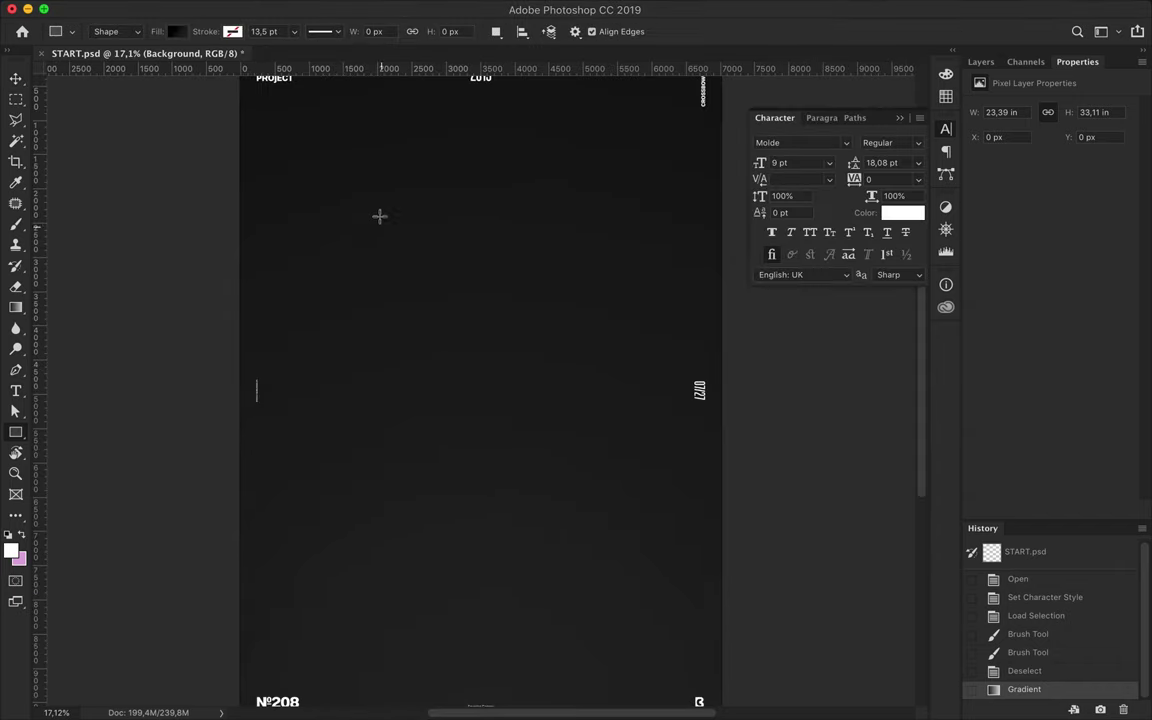
pyautogui.moveTo(374, 202); pyautogui.dragTo(543, 567)
pyautogui.click(175, 31)
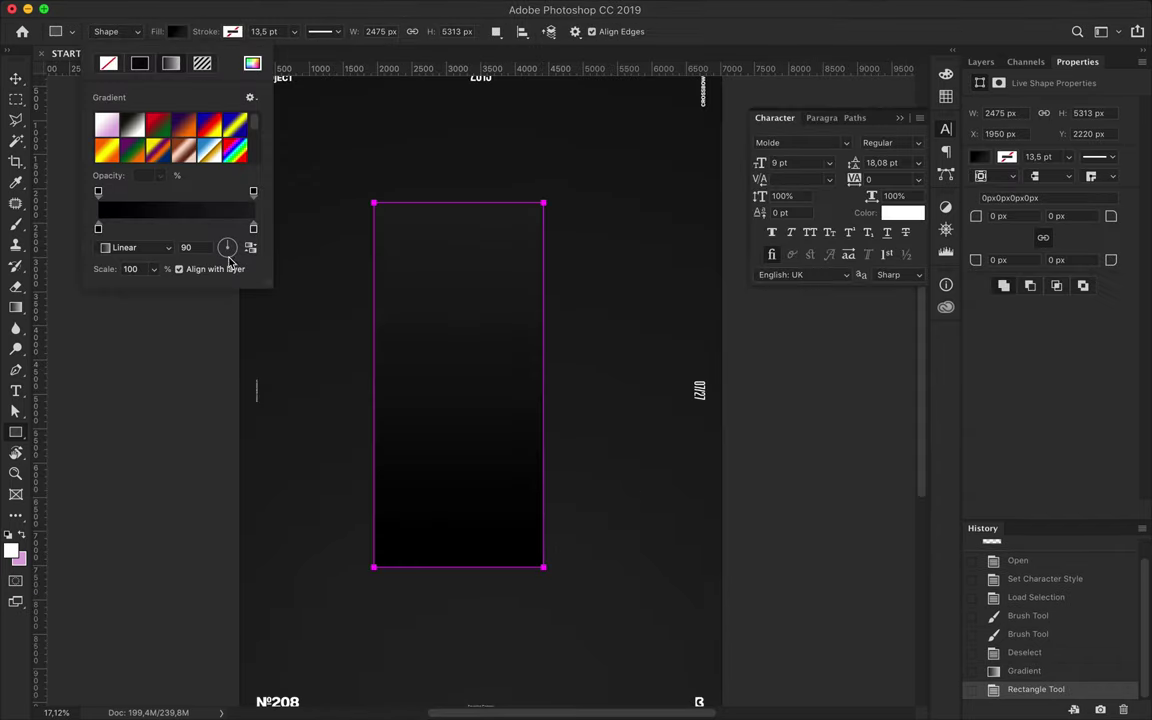
pyautogui.press('Return')
pyautogui.click(232, 31)
pyautogui.click(195, 63)
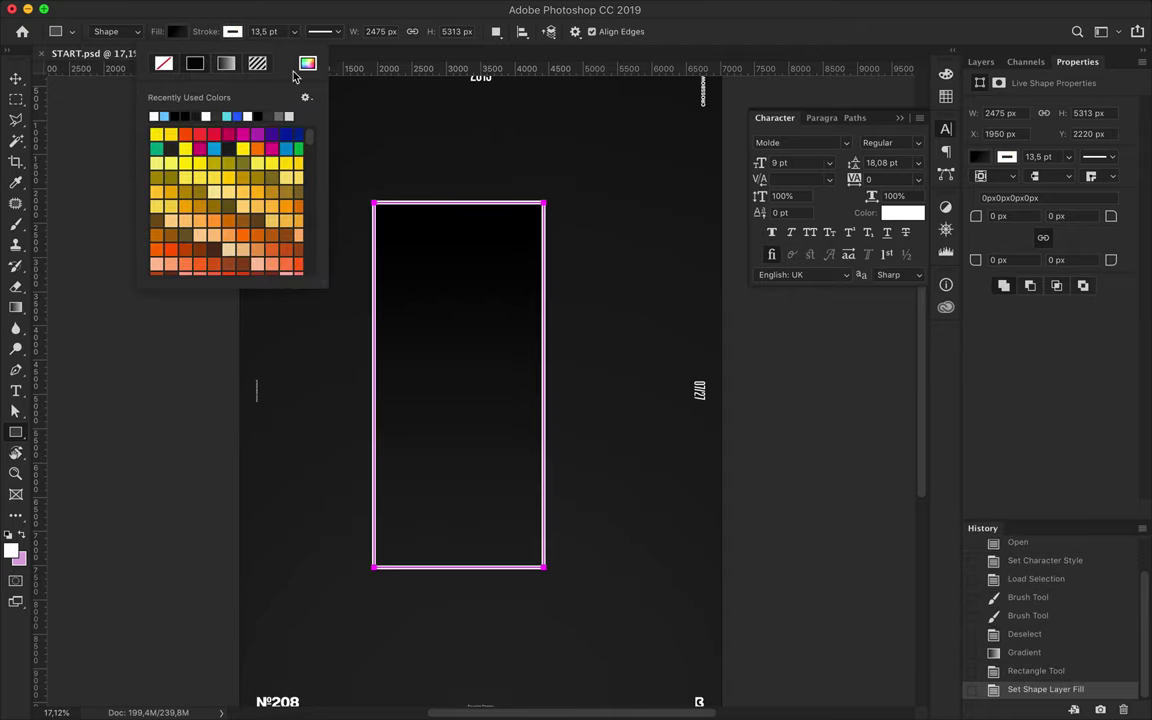
pyautogui.click(307, 63)
pyautogui.click(731, 187)
pyautogui.press('v')
pyautogui.moveTo(456, 330); pyautogui.dragTo(417, 360)
pyautogui.hotkey('ctrl', '0')
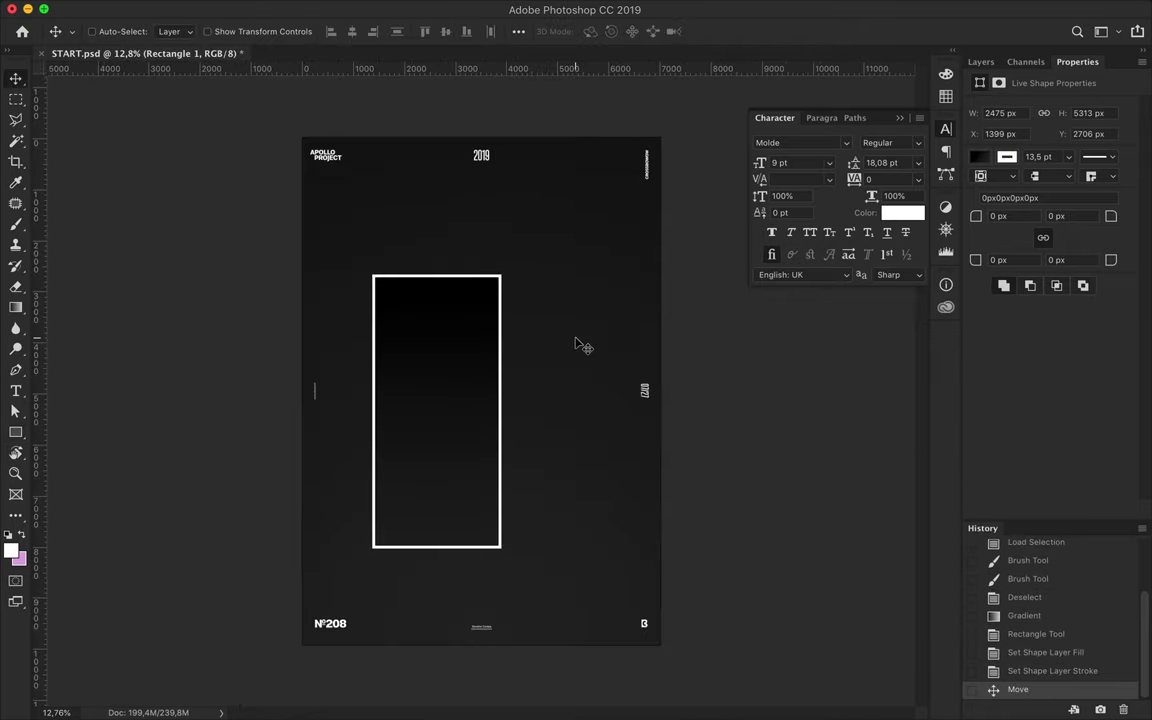
# Give the rectangle a grey gradient fill using a lighter grey stop
pyautogui.press('a')
pyautogui.click(240, 31)
pyautogui.doubleClick(159, 228)
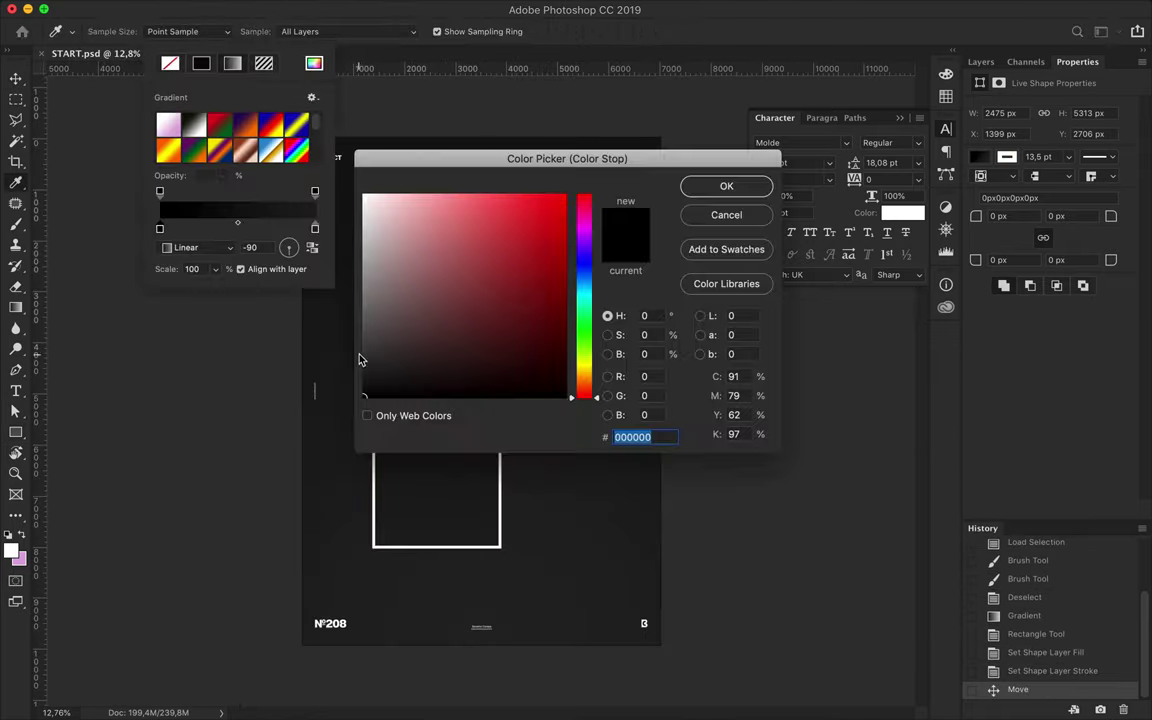
pyautogui.click(365, 352)
pyautogui.click(726, 184)
pyautogui.press('Return')
pyautogui.press('v')
pyautogui.moveTo(395, 386); pyautogui.dragTo(384, 361)
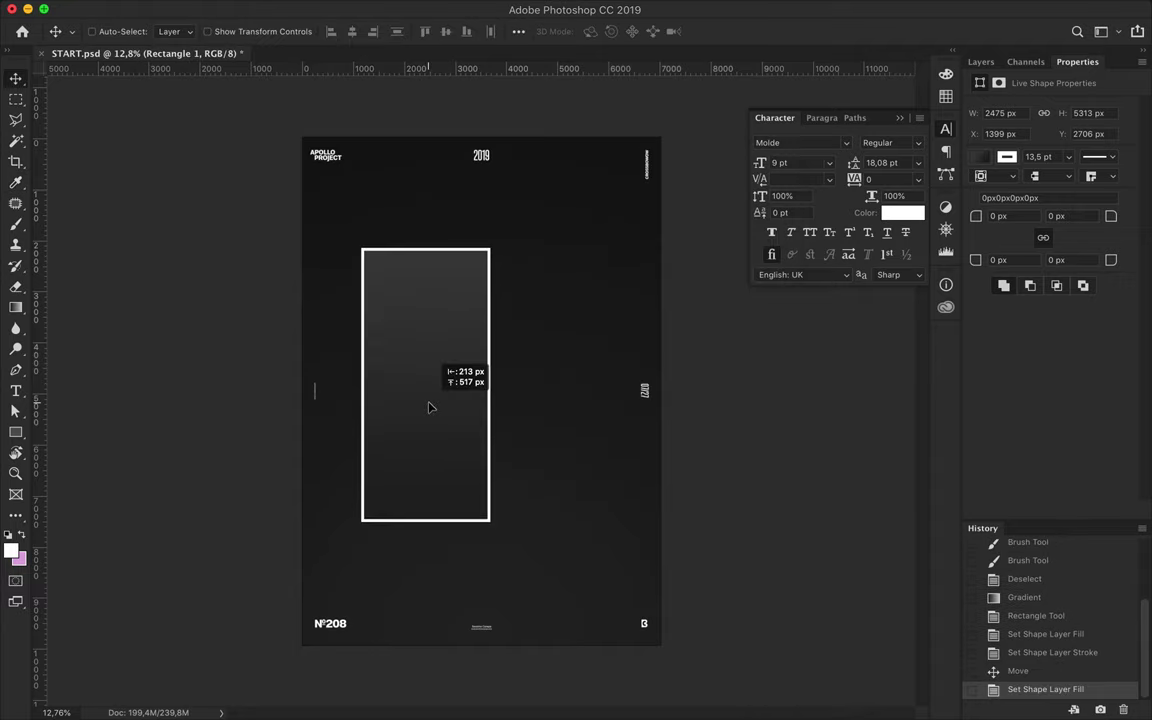
# Skew the rectangle vertically by 30 into a parallelogram
pyautogui.hotkey('ctrl', 't')
pyautogui.rightClick(489, 334)
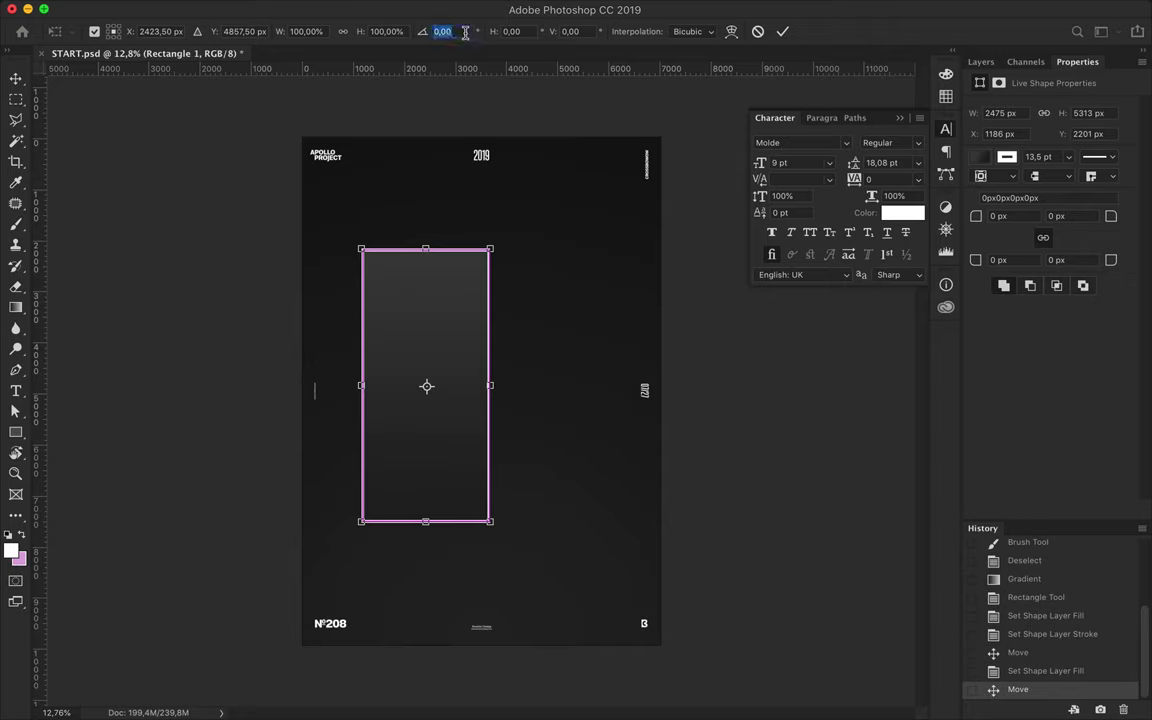
pyautogui.write('-35')
pyautogui.hotkey('ctrl', 'z')
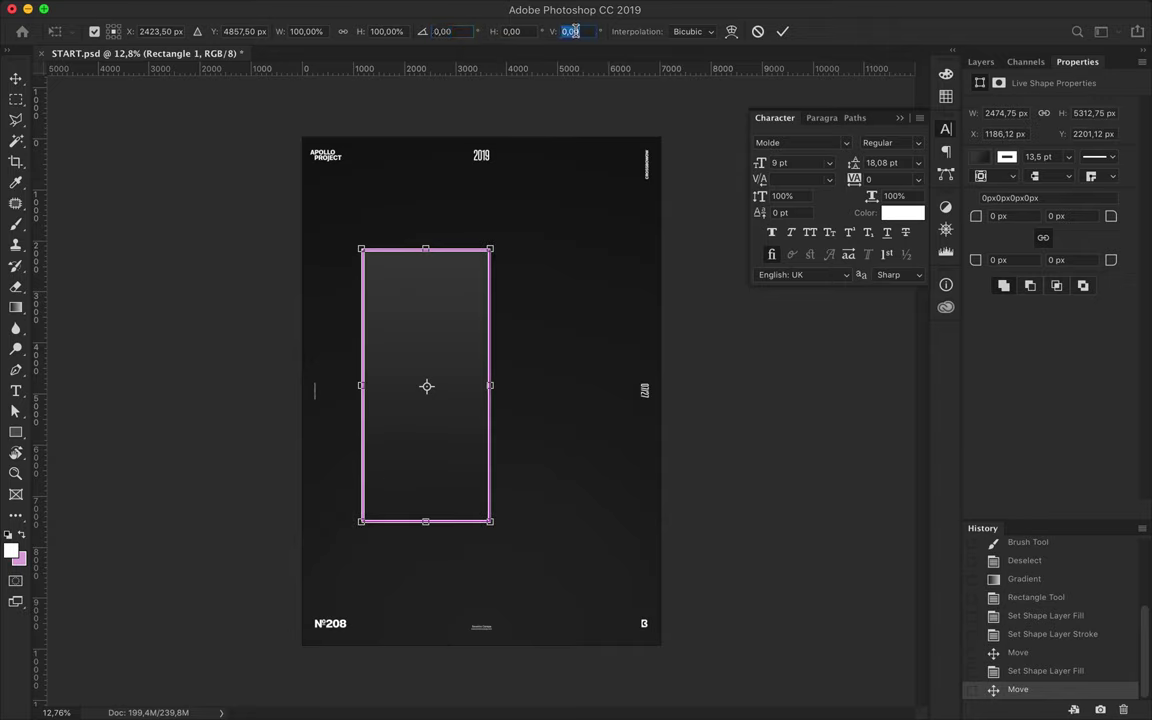
pyautogui.write('60')
pyautogui.press('BackSpace')
pyautogui.press('BackSpace')
pyautogui.write('30')
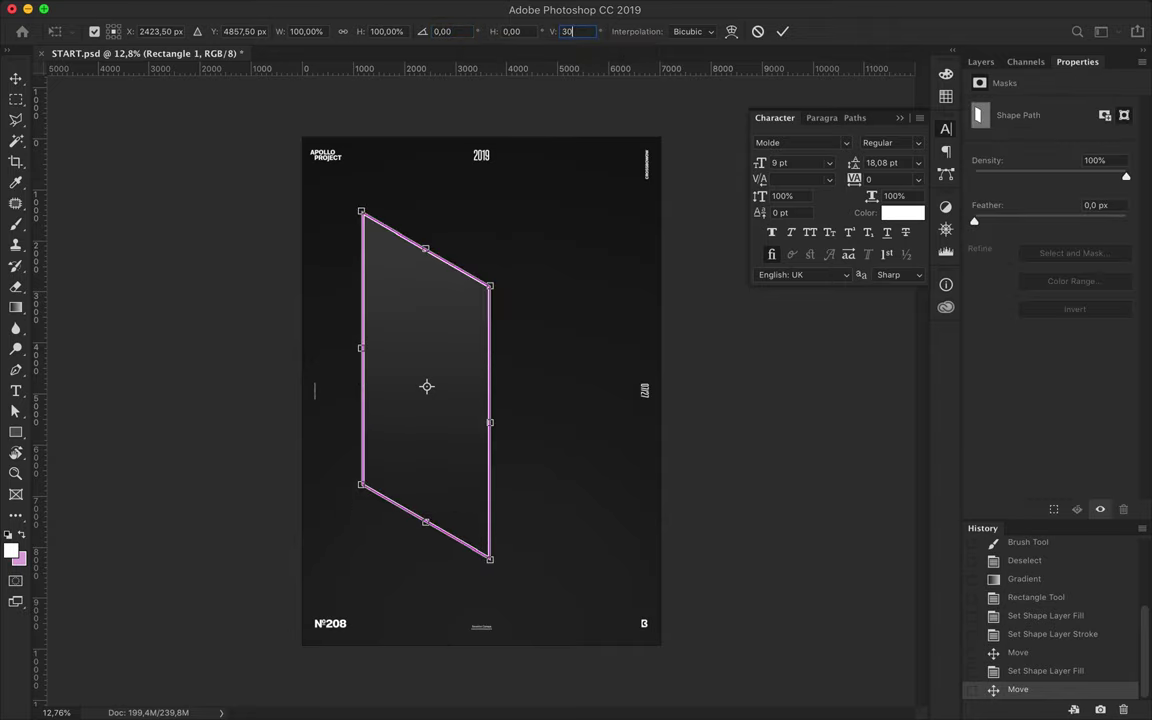
pyautogui.press('Return')
pyautogui.press('a')
pyautogui.moveTo(486, 449)
pyautogui.mouseDown()
pyautogui.moveTo(434, 424)
pyautogui.moveTo(513, 400)
pyautogui.mouseUp()
pyautogui.hotkey('ctrl', 'z')
# Shorten the parallelogram from its bottom edge
pyautogui.press('v')
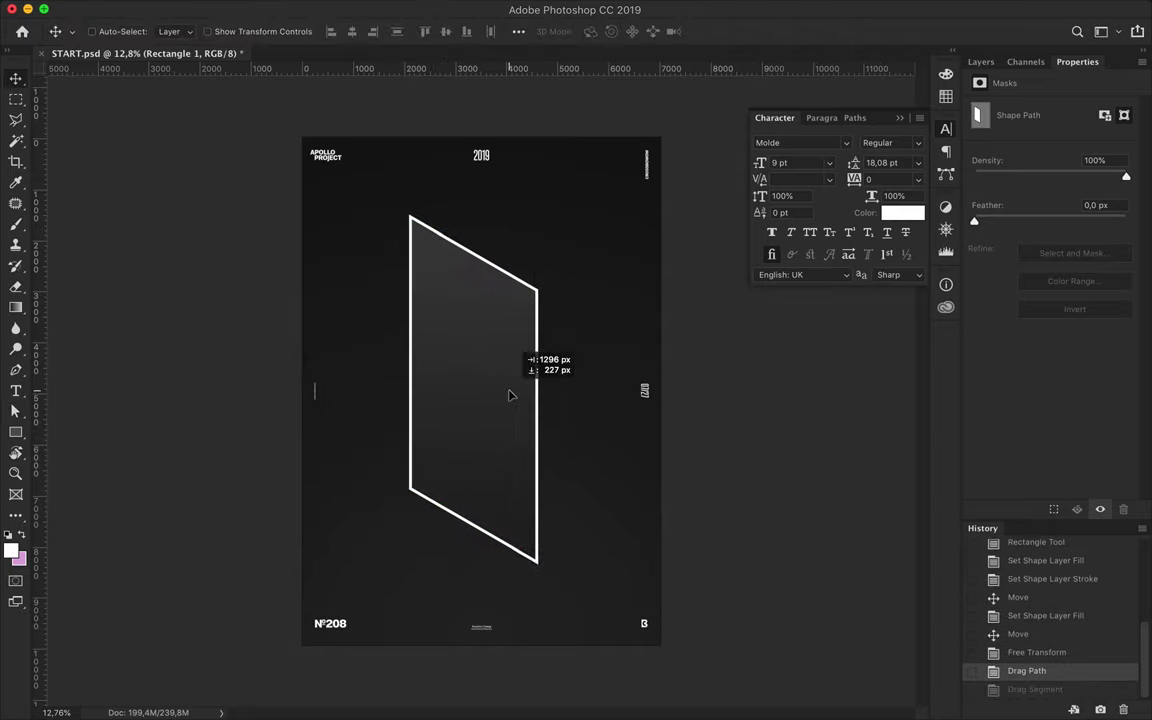
pyautogui.press('F7')
pyautogui.scroll(2, 494, 314)
pyautogui.hotkey('ctrl', 't')
pyautogui.moveTo(476, 609); pyautogui.dragTo(478, 525)
pyautogui.press('Return')
# Duplicate the parallelogram so two frames stand side by side, then start a text layer below them
pyautogui.moveTo(509, 442)
pyautogui.mouseDown()
pyautogui.moveTo(555, 416)
pyautogui.moveTo(398, 418)
pyautogui.mouseUp()
pyautogui.keyDown('ctrl'); pyautogui.click(515, 411); pyautogui.keyUp('ctrl')
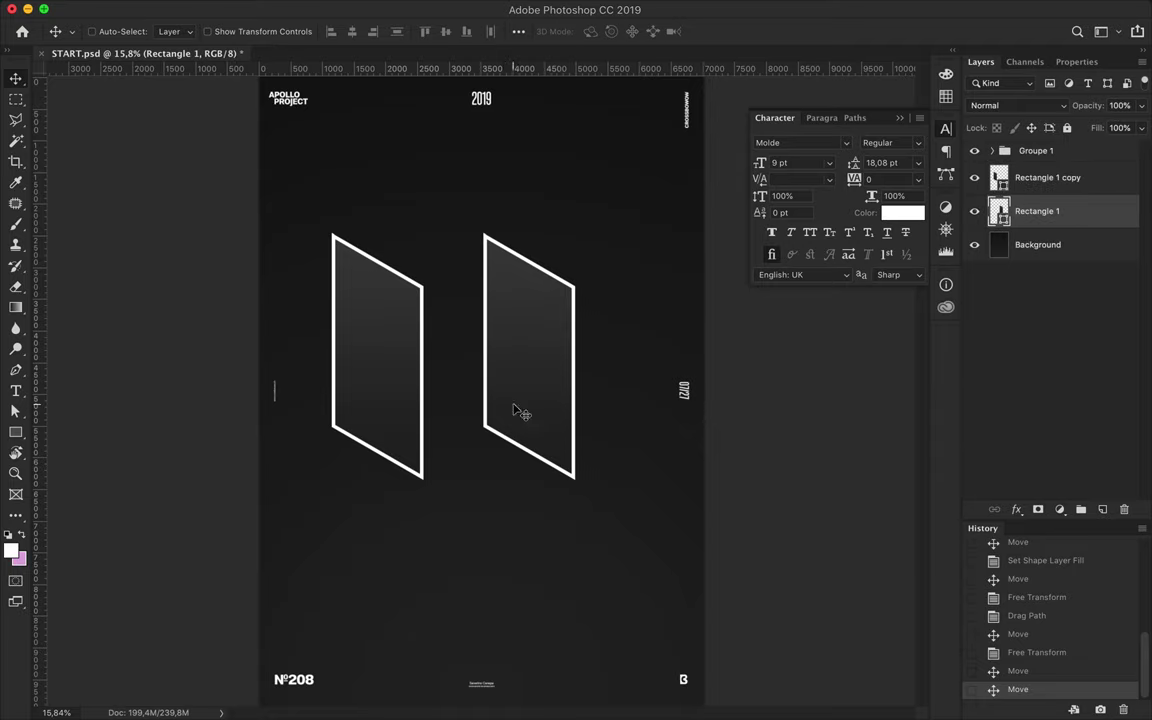
pyautogui.moveTo(519, 411); pyautogui.dragTo(571, 406)
pyautogui.scroll(-1, 492, 374)
pyautogui.scroll(-1, 495, 376)
pyautogui.scroll(1, 494, 375)
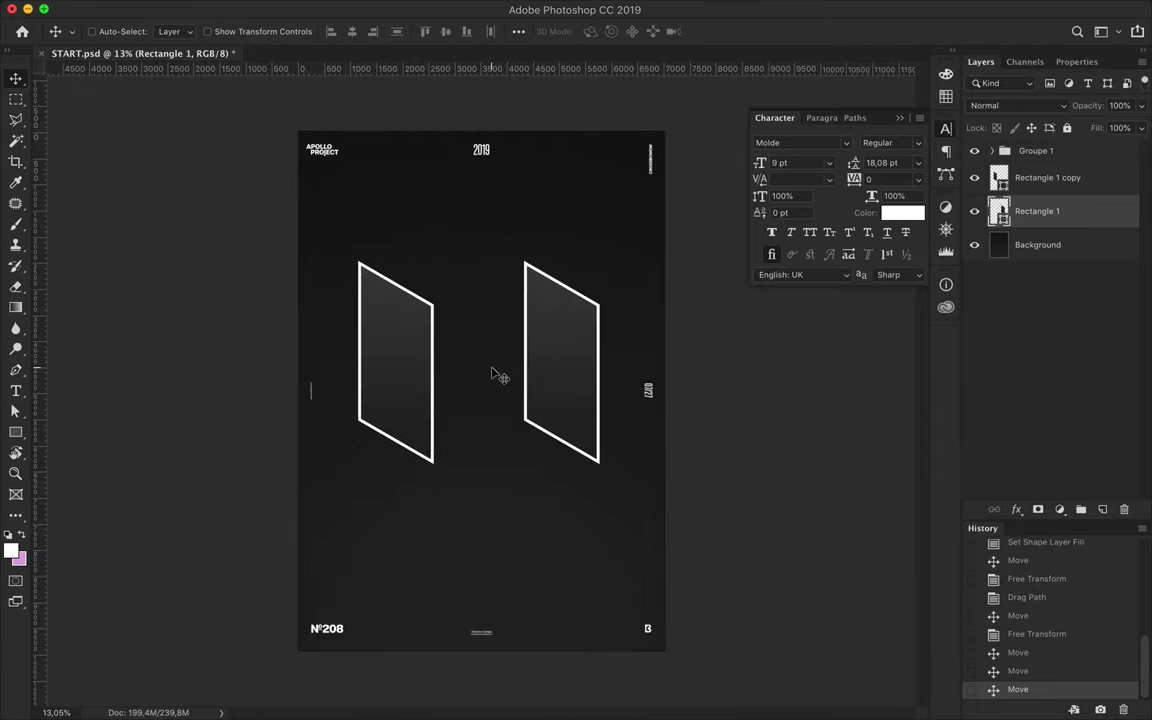
pyautogui.scroll(1, 494, 375)
pyautogui.press('t')
pyautogui.click(390, 506)
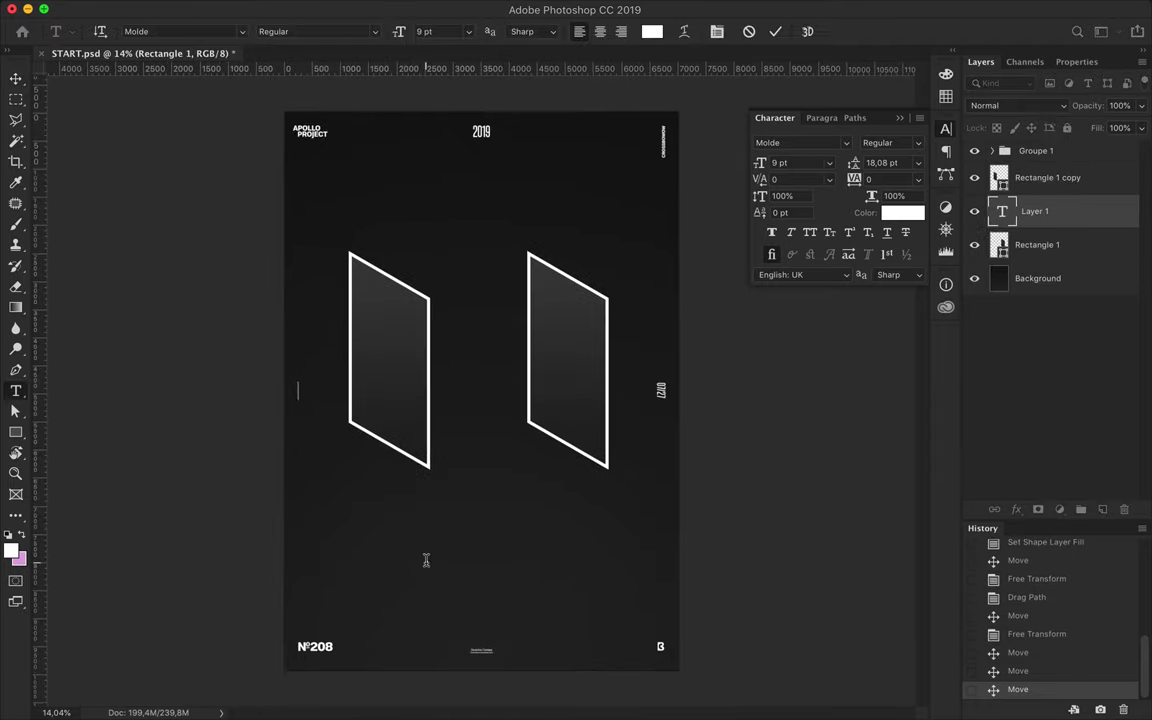
# Type 'APOLLO' and scale the text up
pyautogui.write('APOLLO')
pyautogui.hotkey('ctrl', 't')
pyautogui.moveTo(432, 562); pyautogui.dragTo(537, 489)
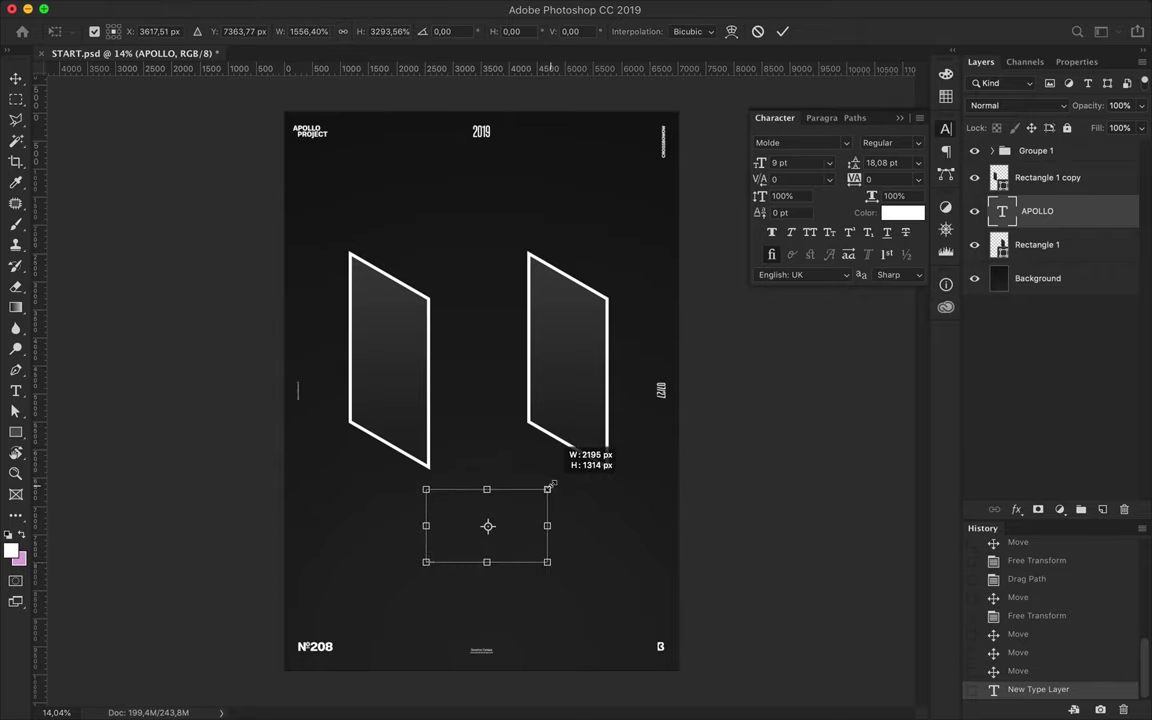
pyautogui.press('Return')
pyautogui.hotkey('ctrl', 'z')
pyautogui.press('v')
pyautogui.hotkey('ctrl', 't')
pyautogui.moveTo(532, 462); pyautogui.dragTo(488, 518)
pyautogui.press('Return')
# Make APOLLO Semibold with tracking 80
pyautogui.click(920, 148)
pyautogui.click(903, 179)
pyautogui.write('80')
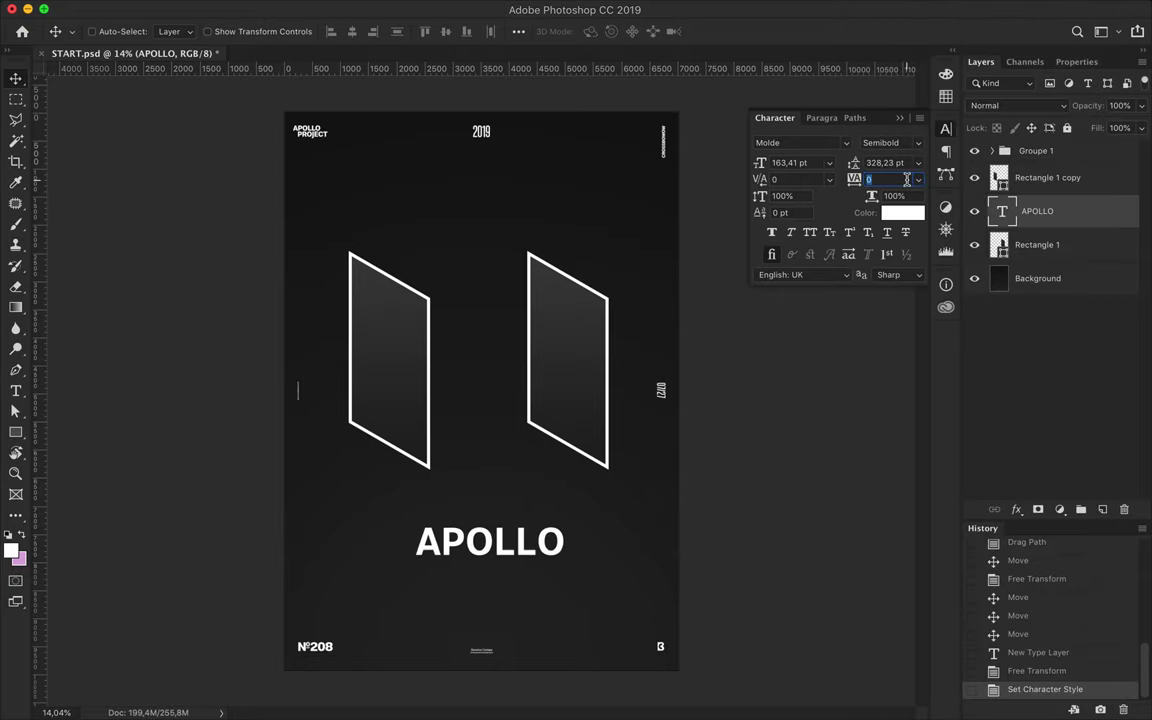
pyautogui.press('Return')
# Skew the APOLLO text vertically by -30
pyautogui.hotkey('ctrl', 't')
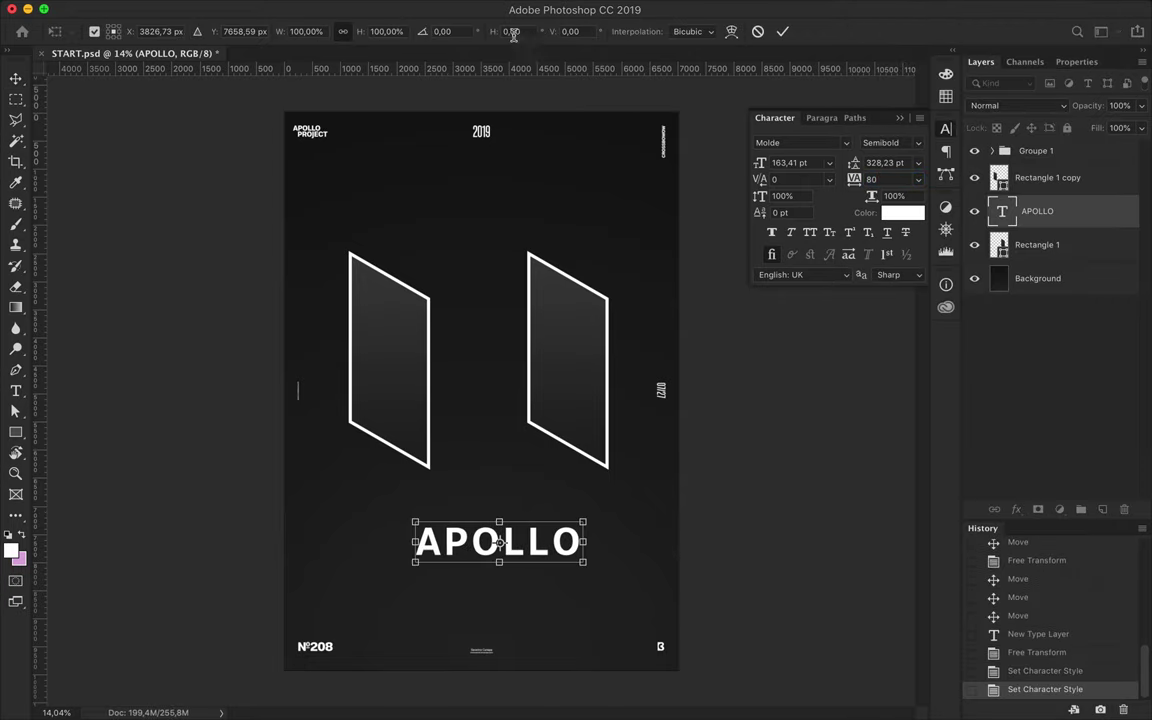
pyautogui.click(510, 31)
pyautogui.press('Return')
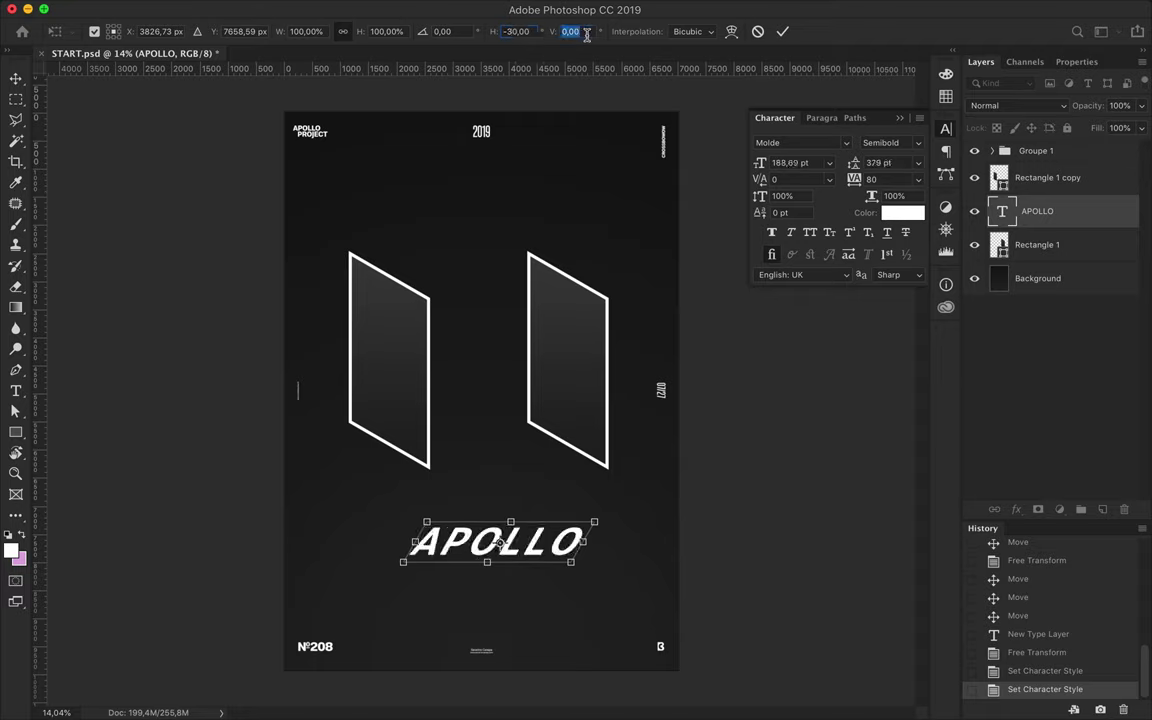
pyautogui.write('-30')
pyautogui.press('Tab')
pyautogui.press('Return')
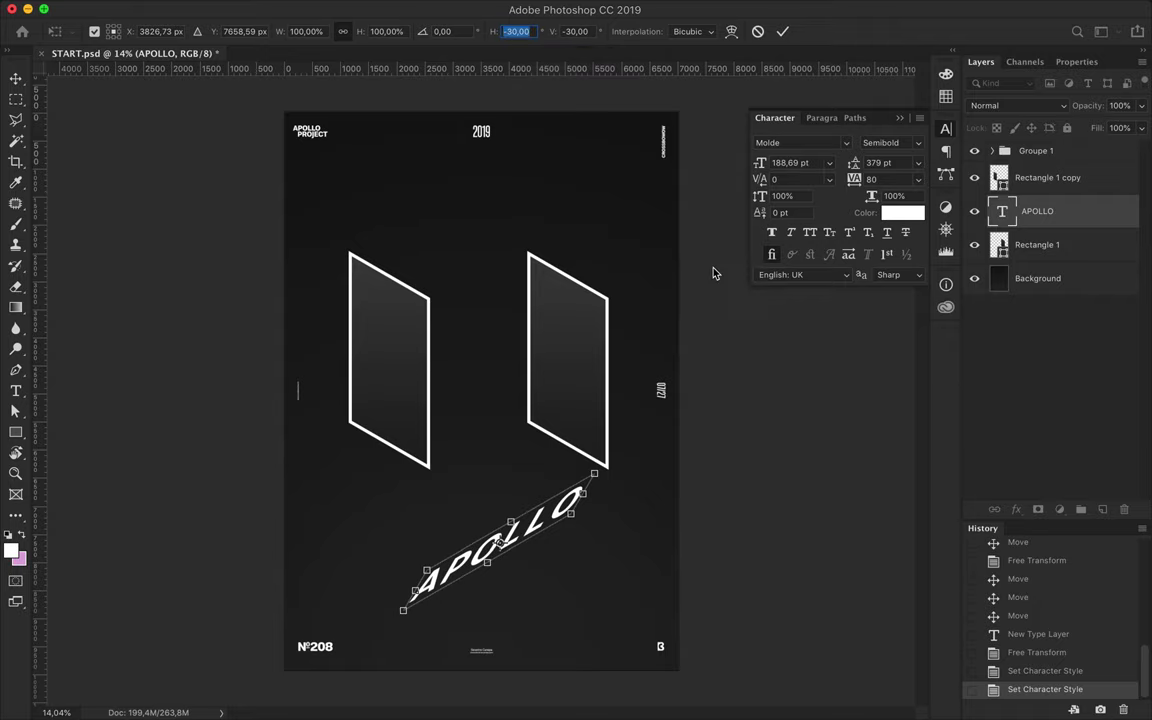
pyautogui.write('0')
pyautogui.press('Return')
# Duplicate the skewed text, retype it as '365°' and place it above the left frame
pyautogui.press('v')
pyautogui.moveTo(502, 560); pyautogui.dragTo(480, 205)
pyautogui.press('t')
pyautogui.doubleClick(479, 205)
pyautogui.write('365')
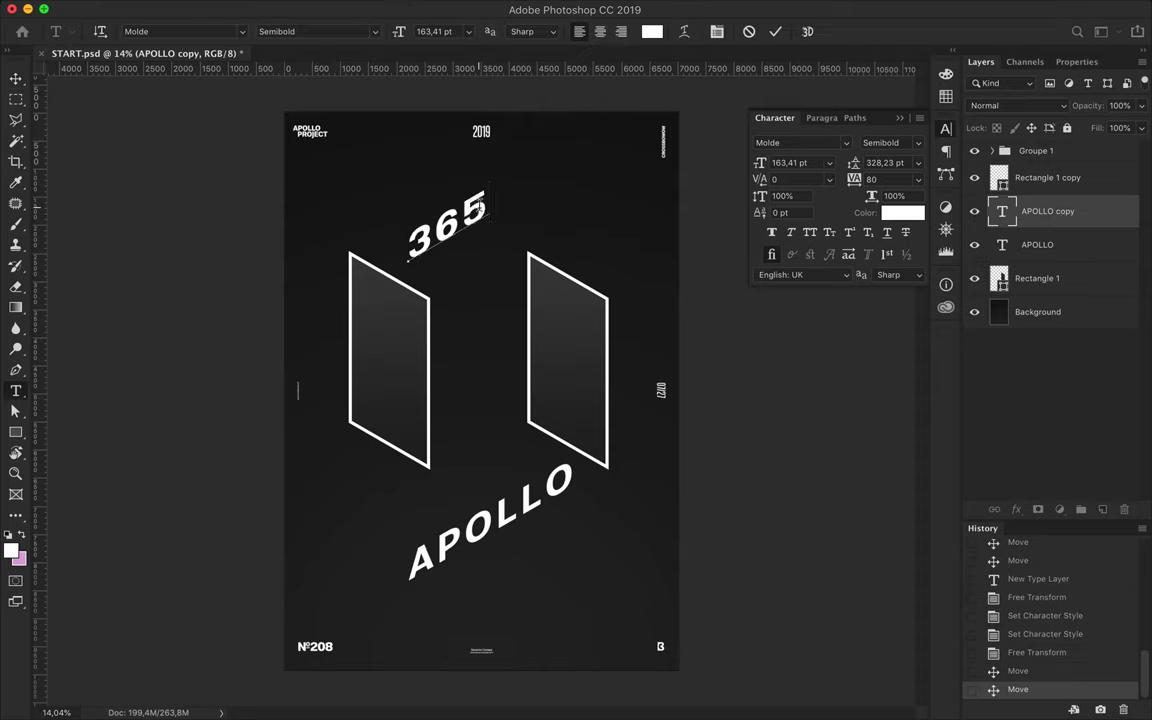
pyautogui.hotkey('ctrl', 'Return')
pyautogui.press('v')
pyautogui.moveTo(480, 208); pyautogui.dragTo(434, 258)
# Set -40 kerning between two APOLLO letters and move APOLLO lower right
pyautogui.doubleClick(511, 520)
pyautogui.click(545, 495)
pyautogui.write('-40')
pyautogui.press('Return')
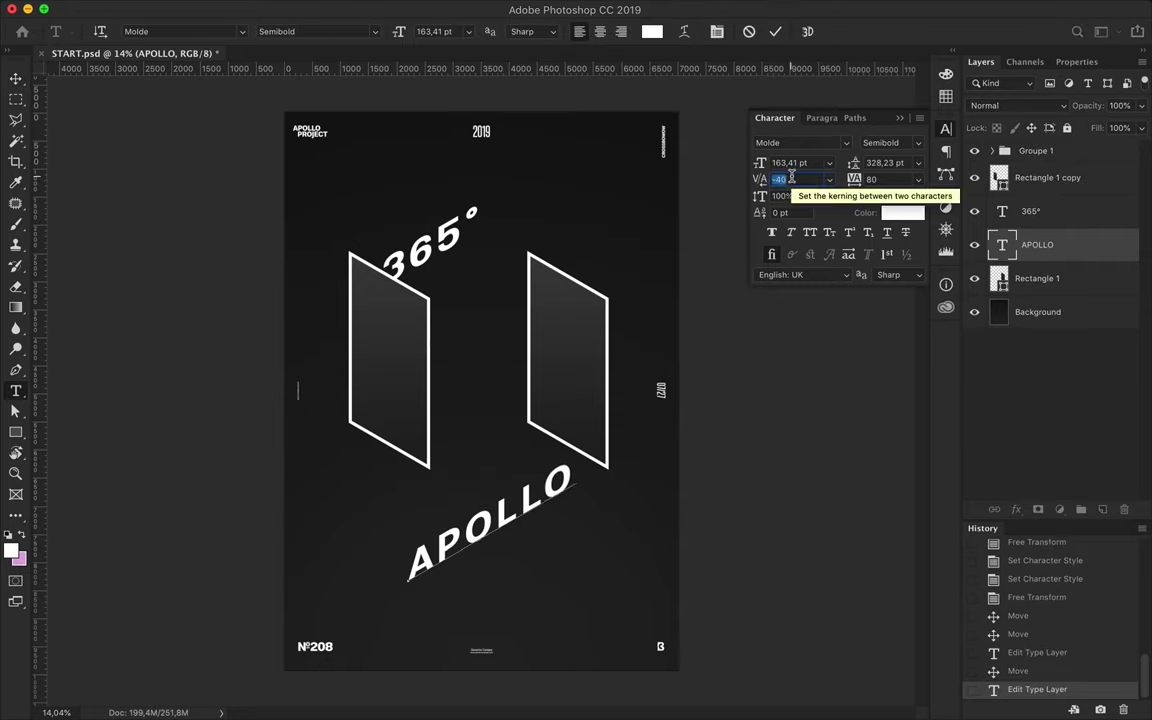
pyautogui.press('Escape')
pyautogui.press('v')
pyautogui.moveTo(503, 520)
pyautogui.mouseDown()
pyautogui.moveTo(522, 462)
pyautogui.moveTo(532, 532)
pyautogui.mouseUp()
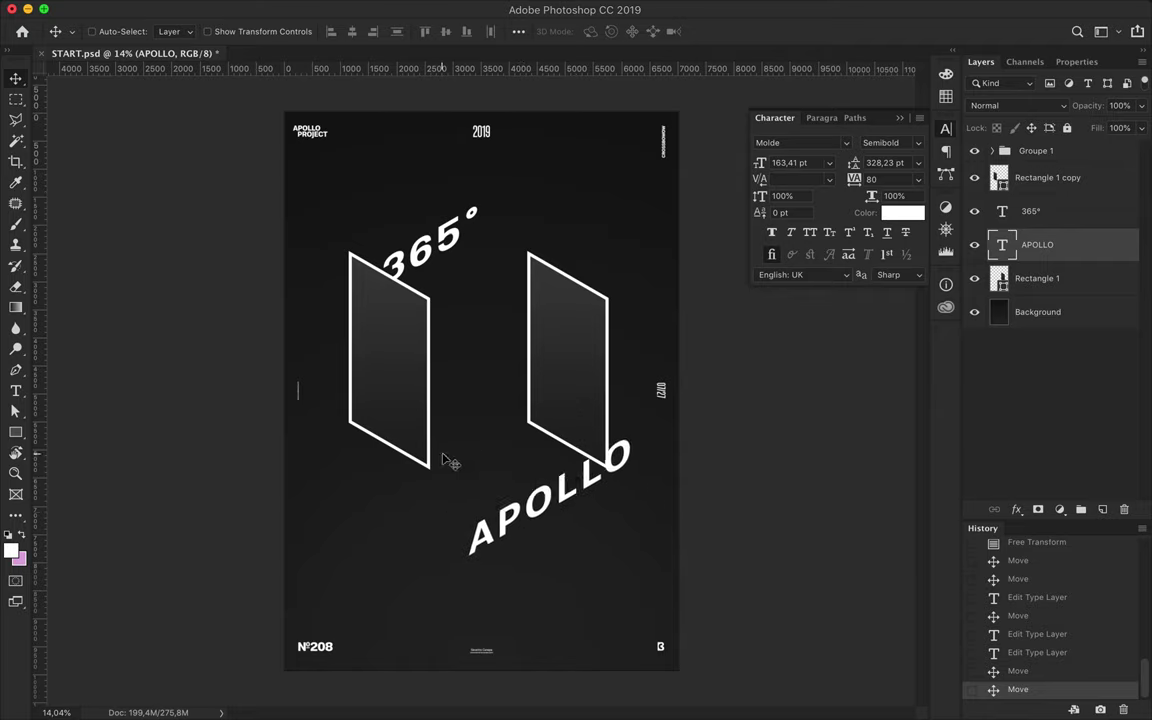
# Draw white, unfilled top and bottom lines joining the two frames' corners
pyautogui.press('p')
pyautogui.click(428, 298)
pyautogui.click(608, 298)
pyautogui.click(177, 31)
pyautogui.click(164, 63)
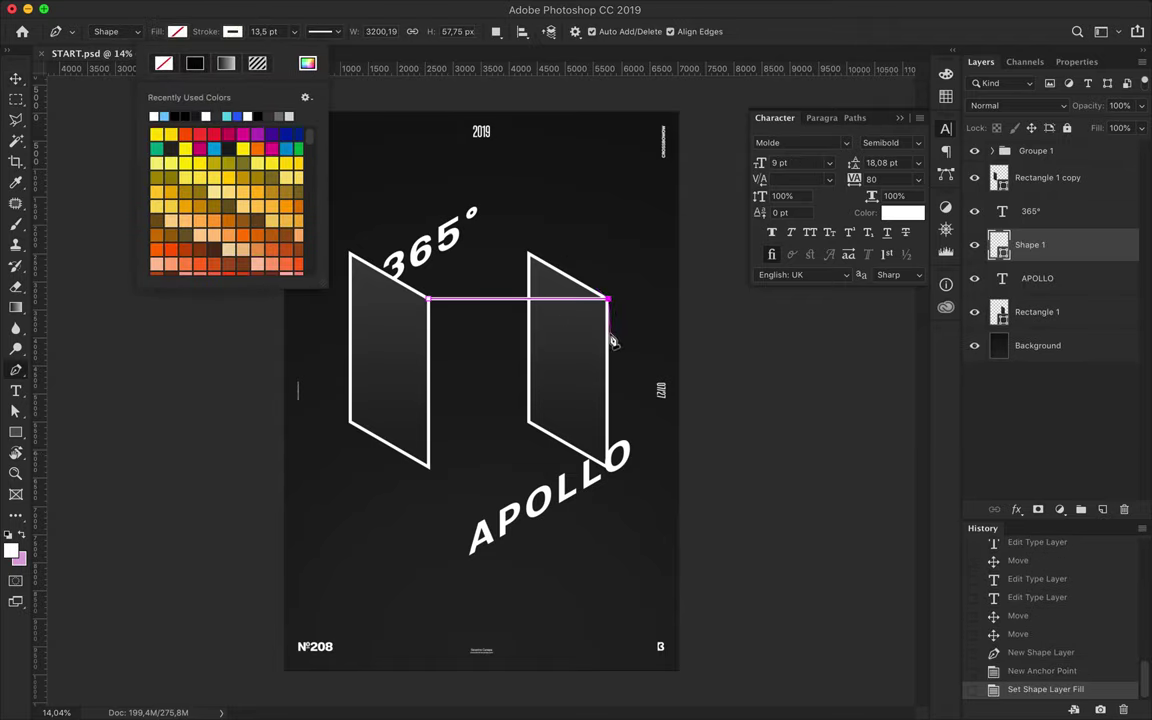
pyautogui.click(437, 470)
pyautogui.keyDown('ctrl'); pyautogui.click(416, 468); pyautogui.keyUp('ctrl')
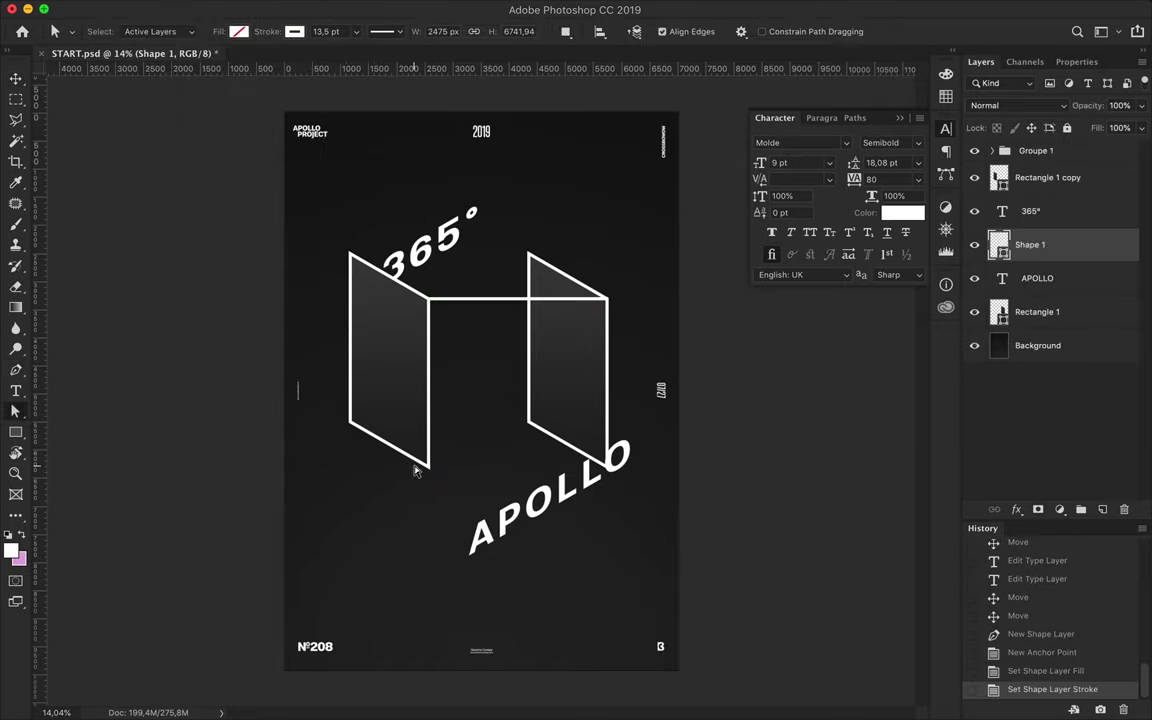
pyautogui.click(528, 420)
pyautogui.click(428, 420)
pyautogui.press('a')
# Move 365° higher above the box and APOLLO down and left
pyautogui.press('v')
pyautogui.moveTo(425, 257); pyautogui.dragTo(393, 240)
pyautogui.moveTo(527, 530)
pyautogui.mouseDown()
pyautogui.moveTo(557, 463)
pyautogui.moveTo(466, 524)
pyautogui.moveTo(460, 562)
pyautogui.mouseUp()
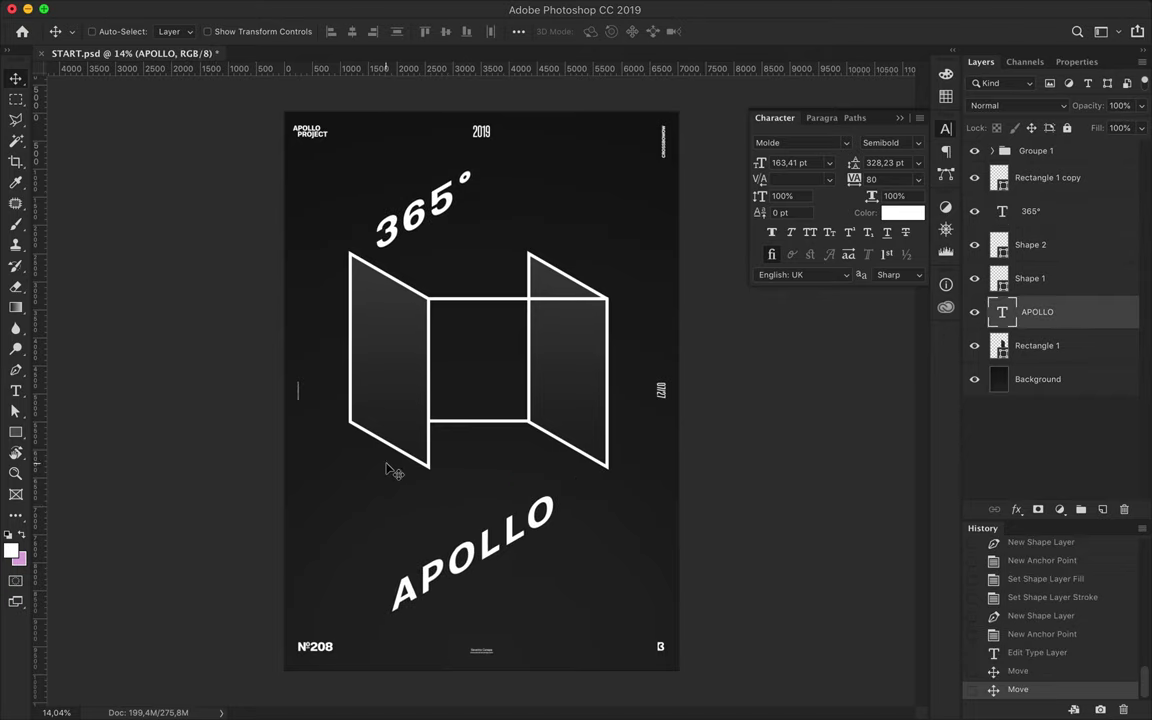
pyautogui.press('p')
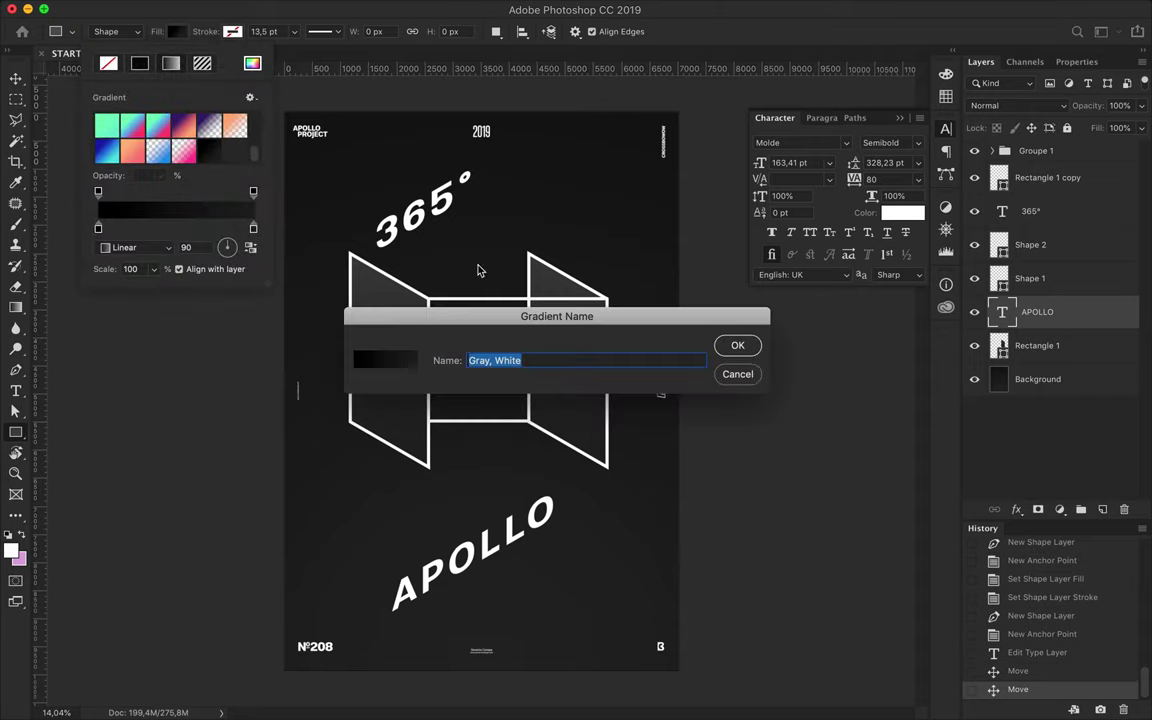
# Try several library theme colours on the APOLLO text
pyautogui.press('Escape')
pyautogui.doubleClick(98, 228)
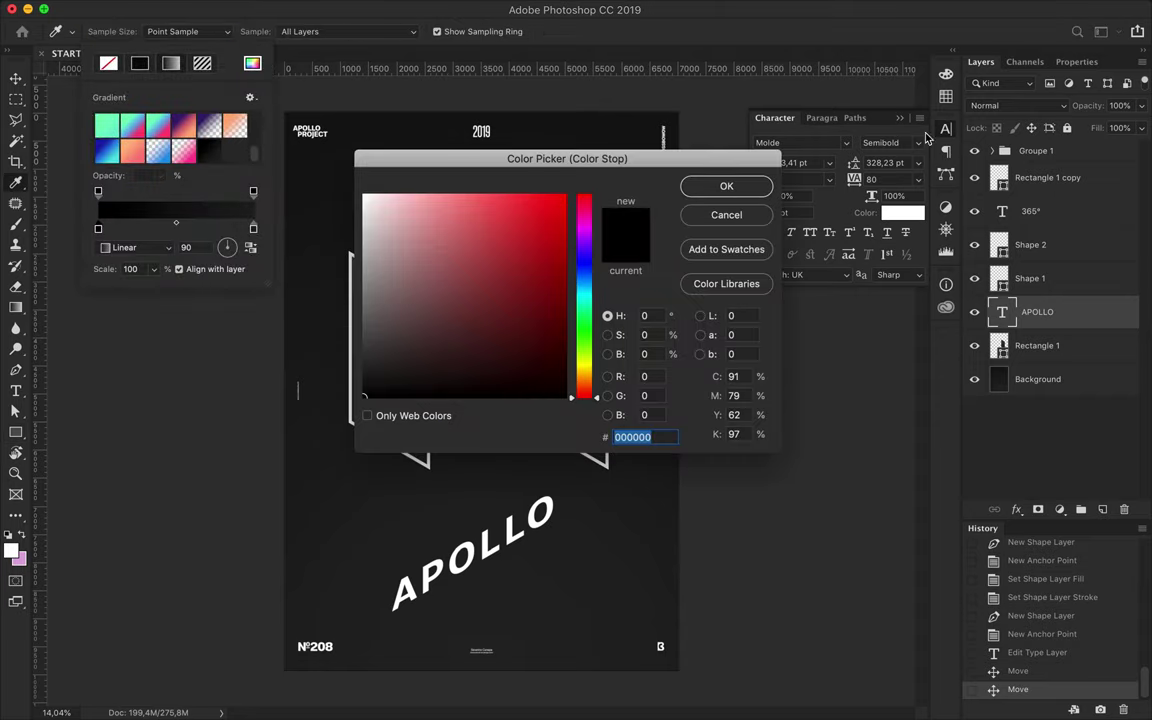
pyautogui.click(946, 308)
pyautogui.click(725, 216)
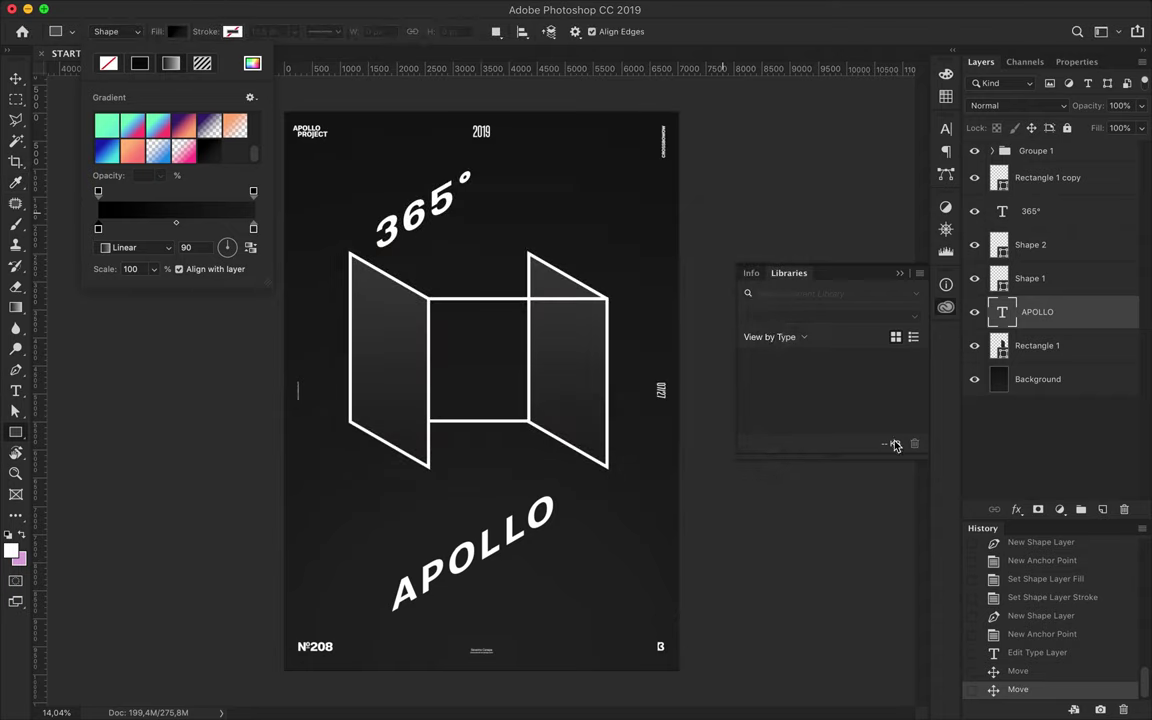
pyautogui.click(760, 376)
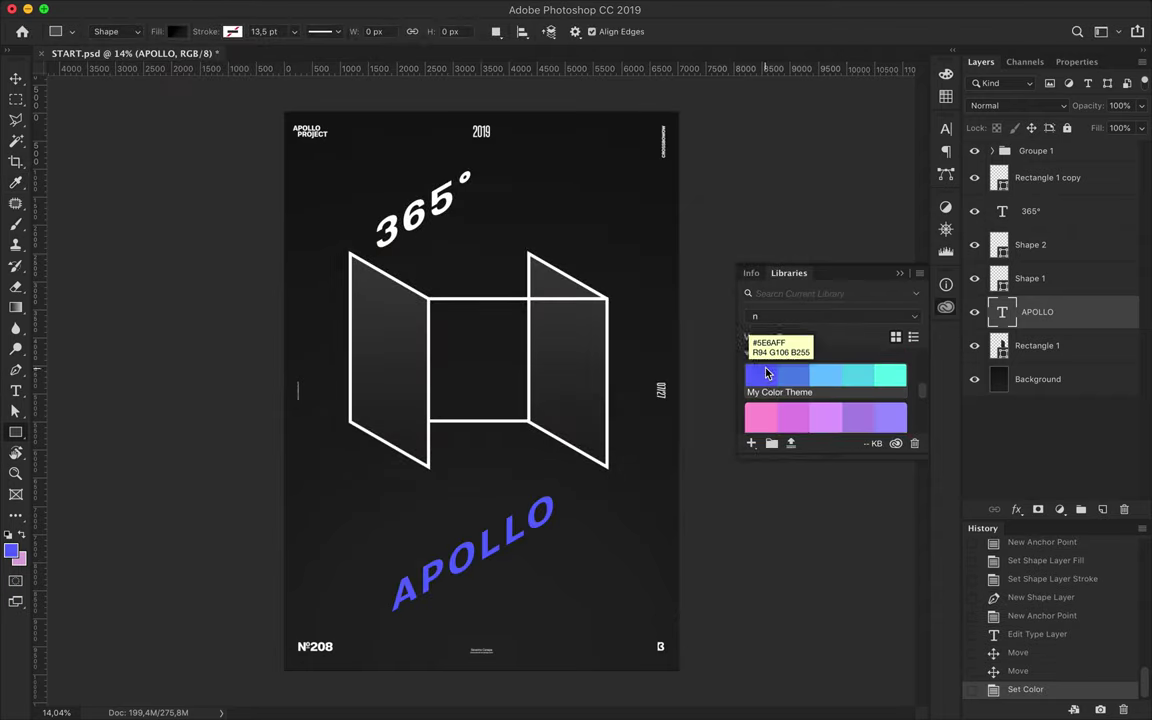
pyautogui.click(800, 425)
pyautogui.click(828, 425)
pyautogui.click(857, 425)
pyautogui.click(890, 425)
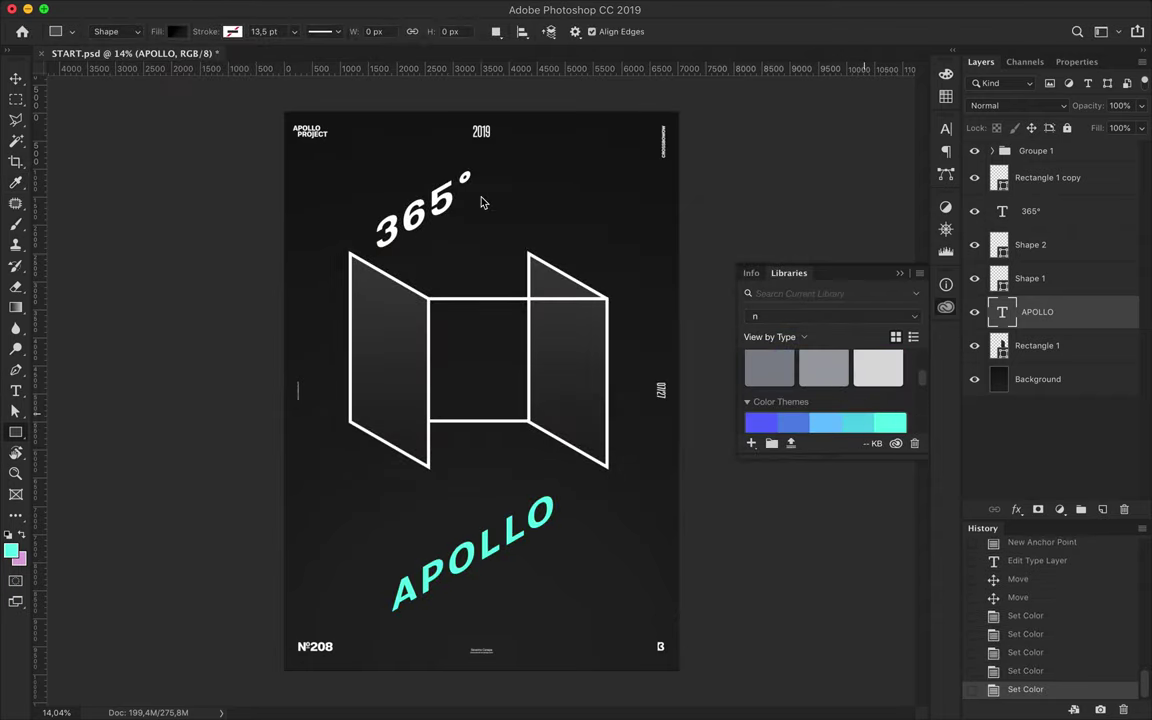
# Set the APOLLO text colour back to white
pyautogui.press('v')
pyautogui.press('t')
pyautogui.click(651, 31)
pyautogui.click(372, 197)
pyautogui.click(704, 180)
pyautogui.press('v')
pyautogui.click(946, 96)
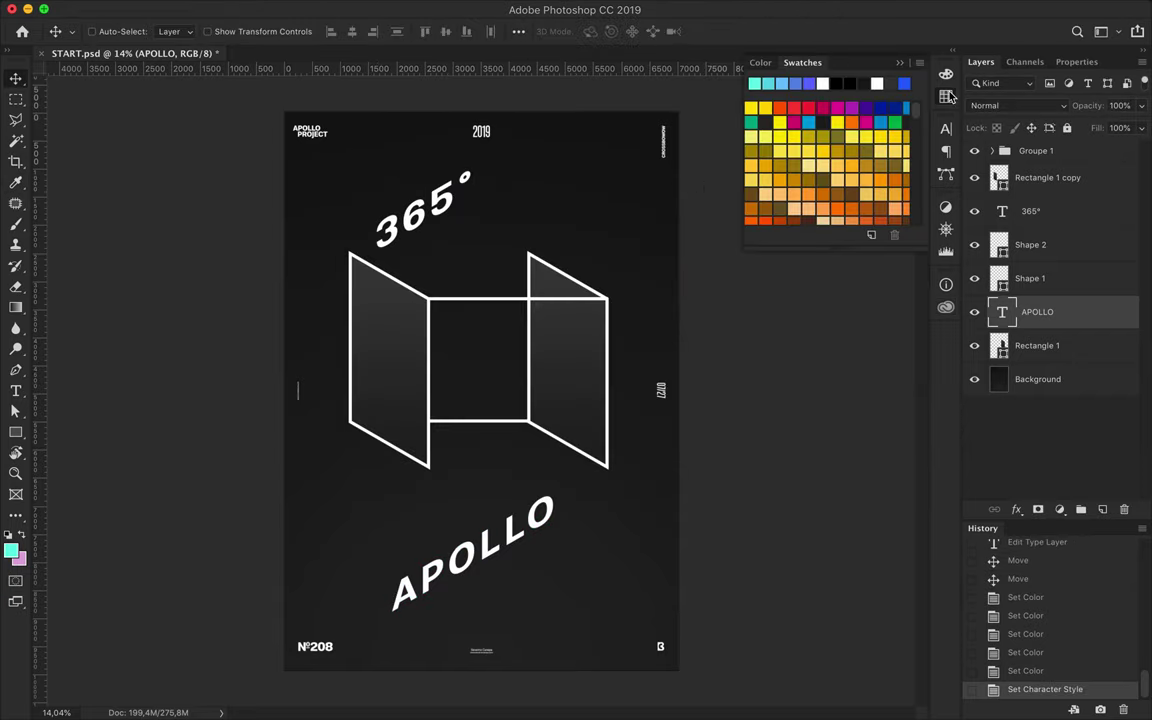
# Draw a tall rectangle below the left frame with a blue-purple to blue gradient fill
pyautogui.press('u')
pyautogui.click(156, 31)
pyautogui.doubleClick(98, 228)
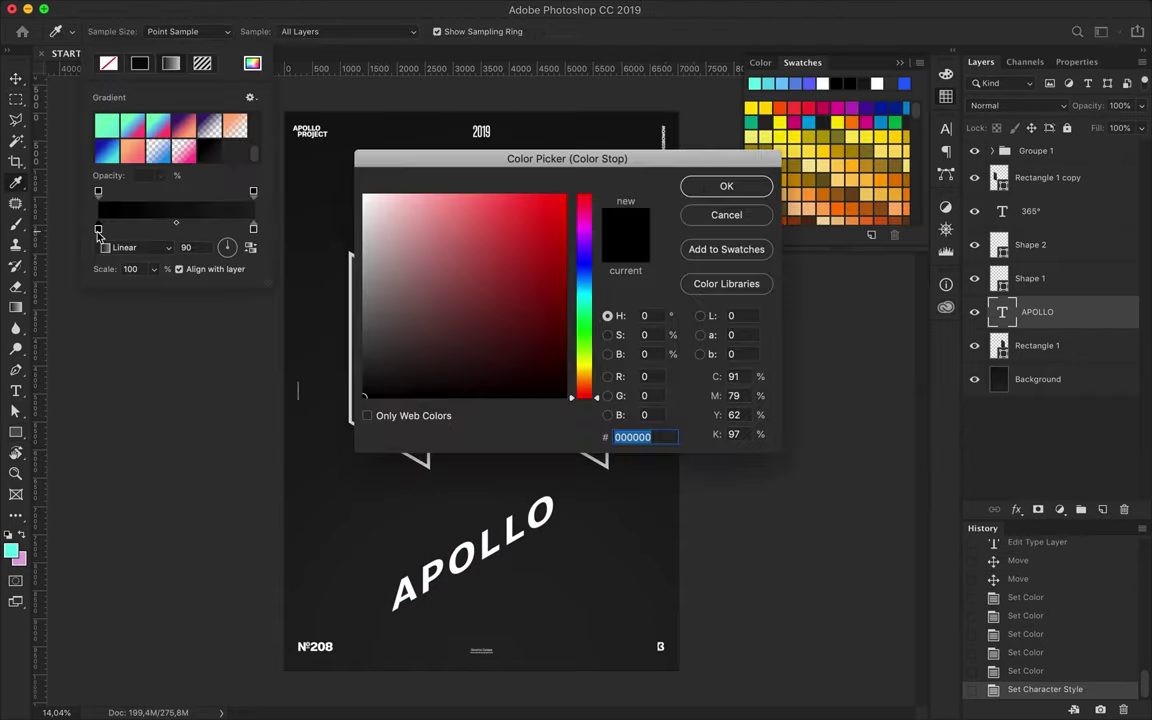
pyautogui.click(810, 84)
pyautogui.press('Return')
pyautogui.doubleClick(253, 228)
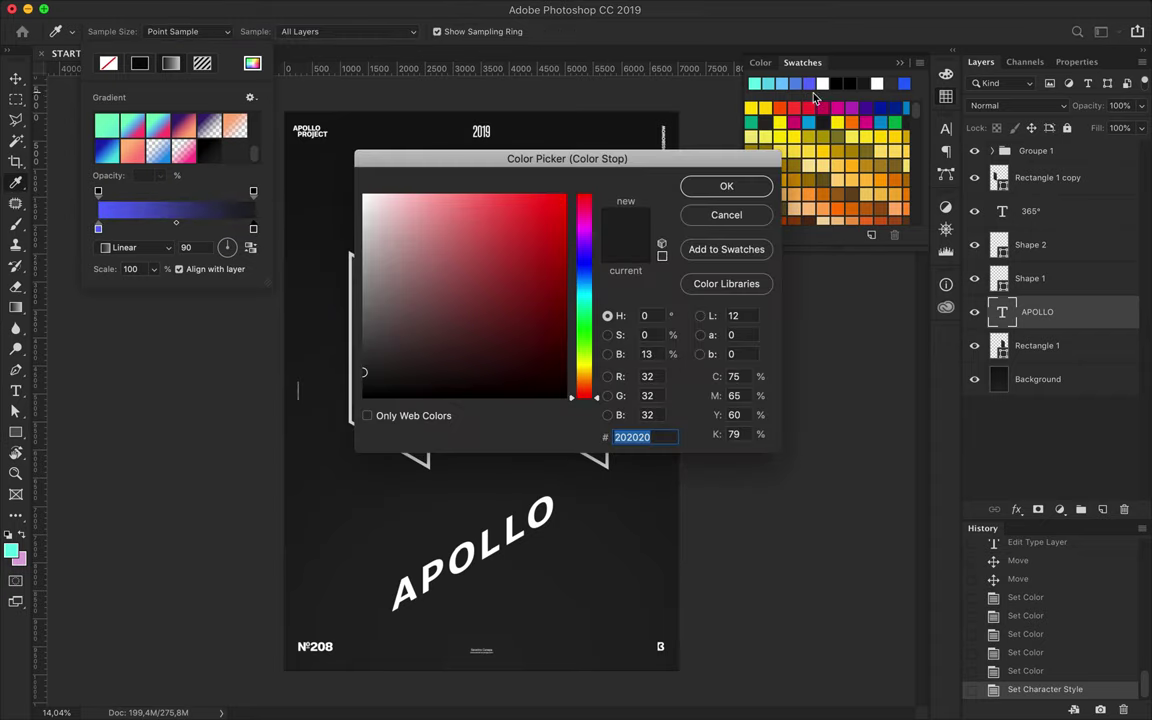
pyautogui.click(795, 83)
pyautogui.click(725, 185)
pyautogui.moveTo(375, 362); pyautogui.dragTo(382, 547)
# Skew the bar vertically by 45 and move Rectangle 2 under Groupe 1
pyautogui.press('v')
pyautogui.hotkey('ctrl', 't')
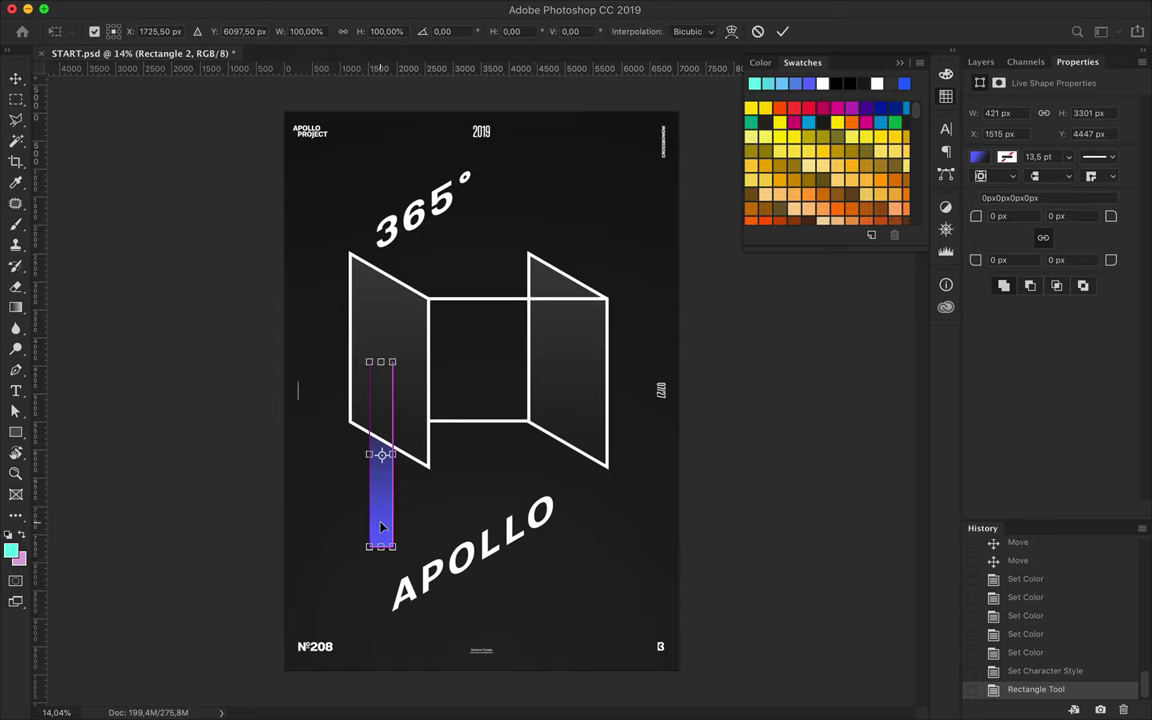
pyautogui.write('45')
pyautogui.press('Tab')
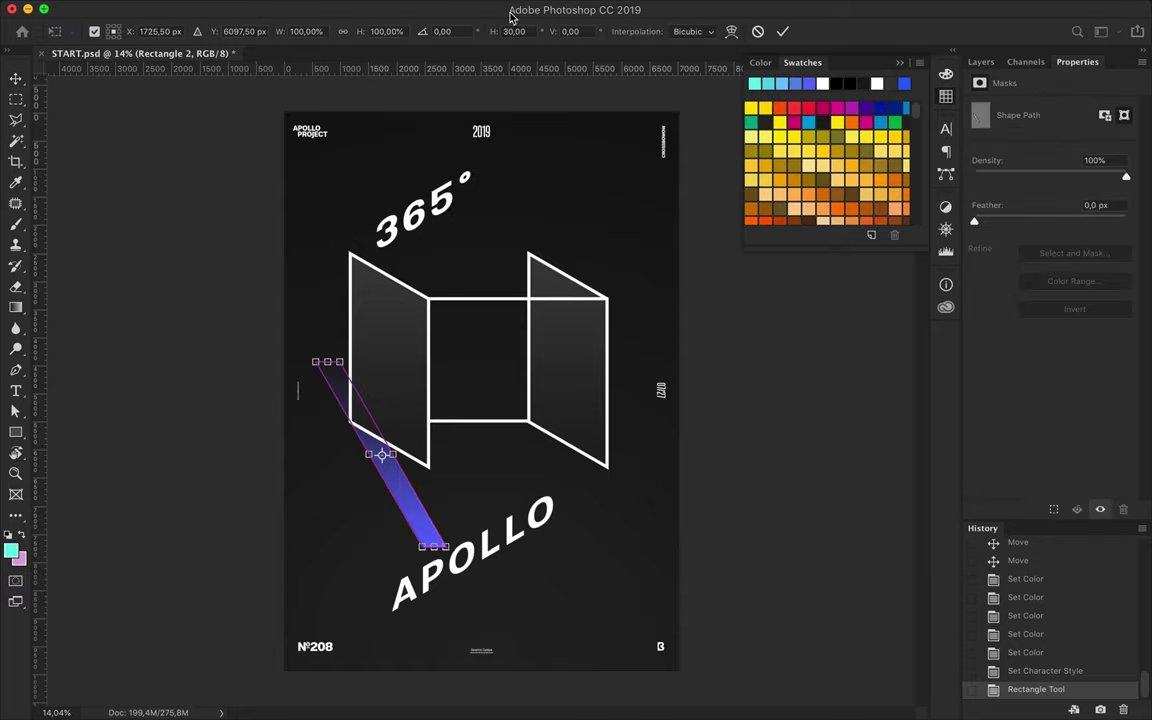
pyautogui.hotkey('ctrl', 'z')
pyautogui.write('45')
pyautogui.press('Return')
pyautogui.press('Return')
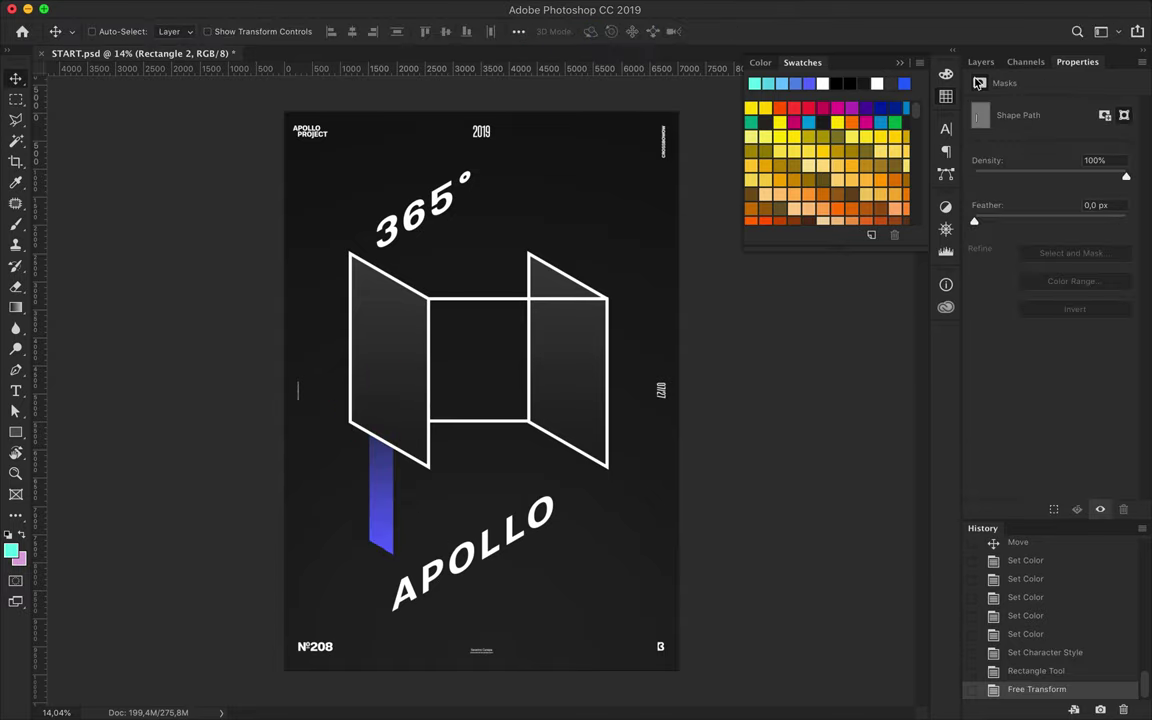
pyautogui.click(981, 62)
pyautogui.moveTo(1054, 308); pyautogui.dragTo(1040, 192)
# Change the bar's dark gradient stop to blue
pyautogui.press('a')
pyautogui.click(238, 31)
pyautogui.doubleClick(315, 228)
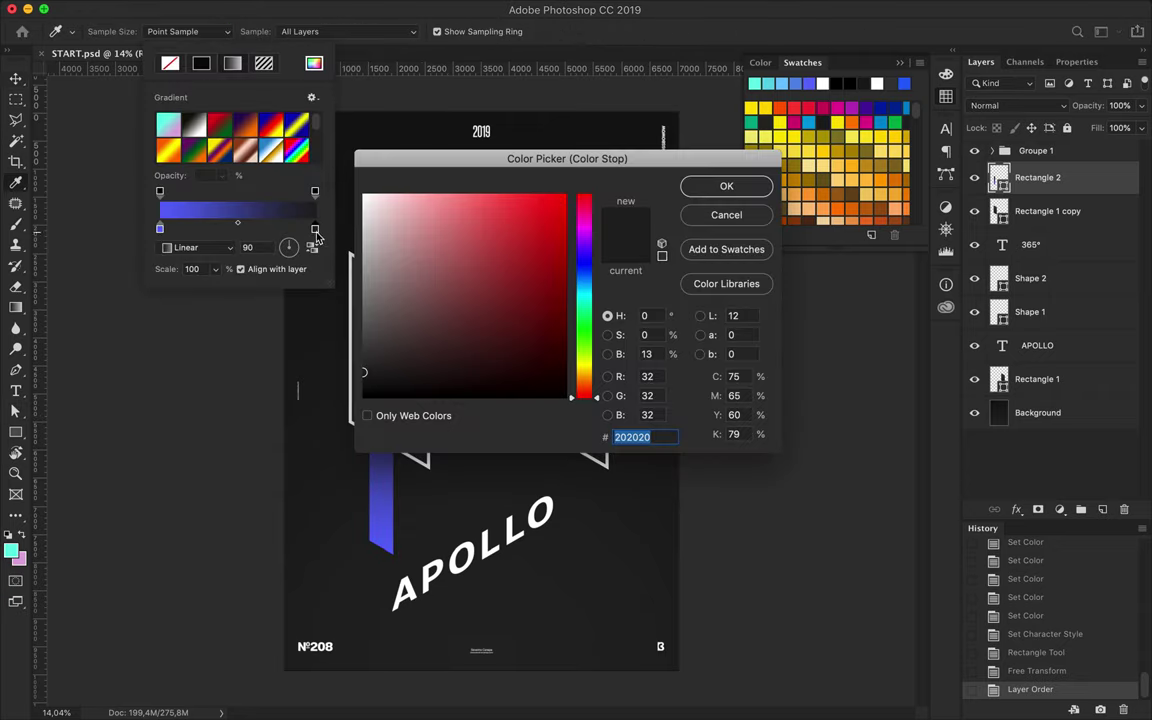
pyautogui.click(489, 210)
pyautogui.click(725, 184)
pyautogui.press('Return')
# Duplicate the bar slightly to the right and give the copy a solid fill
pyautogui.press('v')
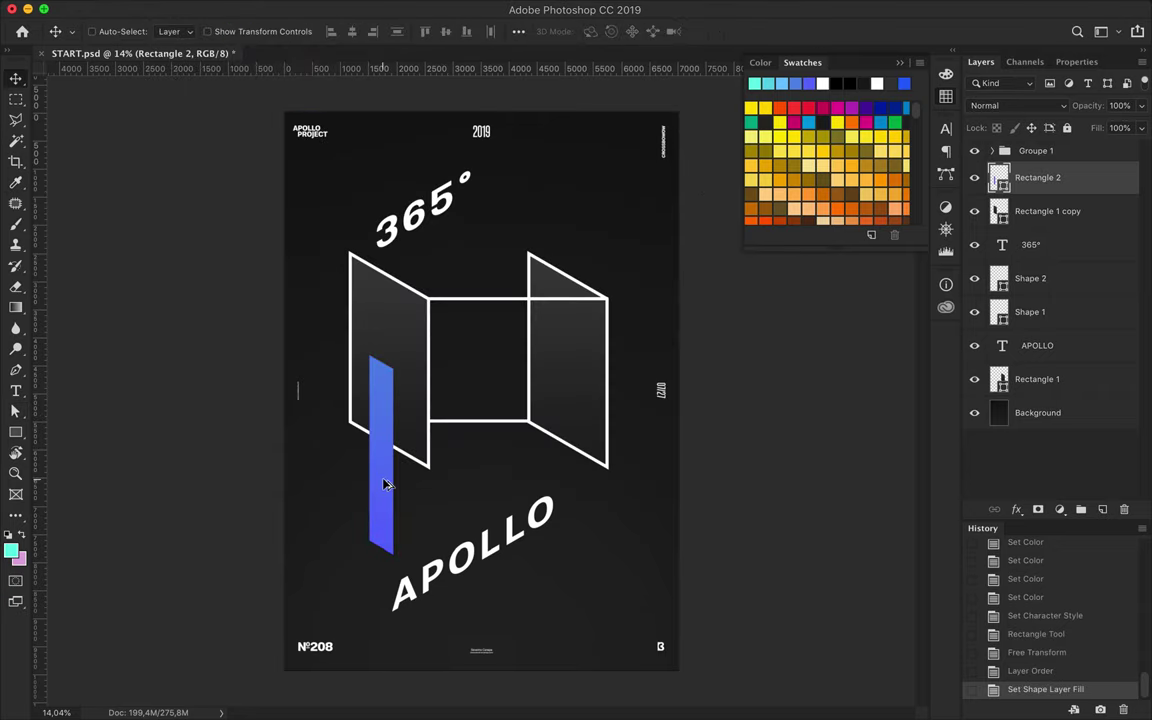
pyautogui.moveTo(386, 481); pyautogui.dragTo(404, 479)
pyautogui.moveTo(1050, 190)
pyautogui.mouseDown()
pyautogui.moveTo(1020, 258)
pyautogui.moveTo(1040, 195)
pyautogui.mouseUp()
pyautogui.keyDown('ctrl'); pyautogui.click(388, 478); pyautogui.keyUp('ctrl')
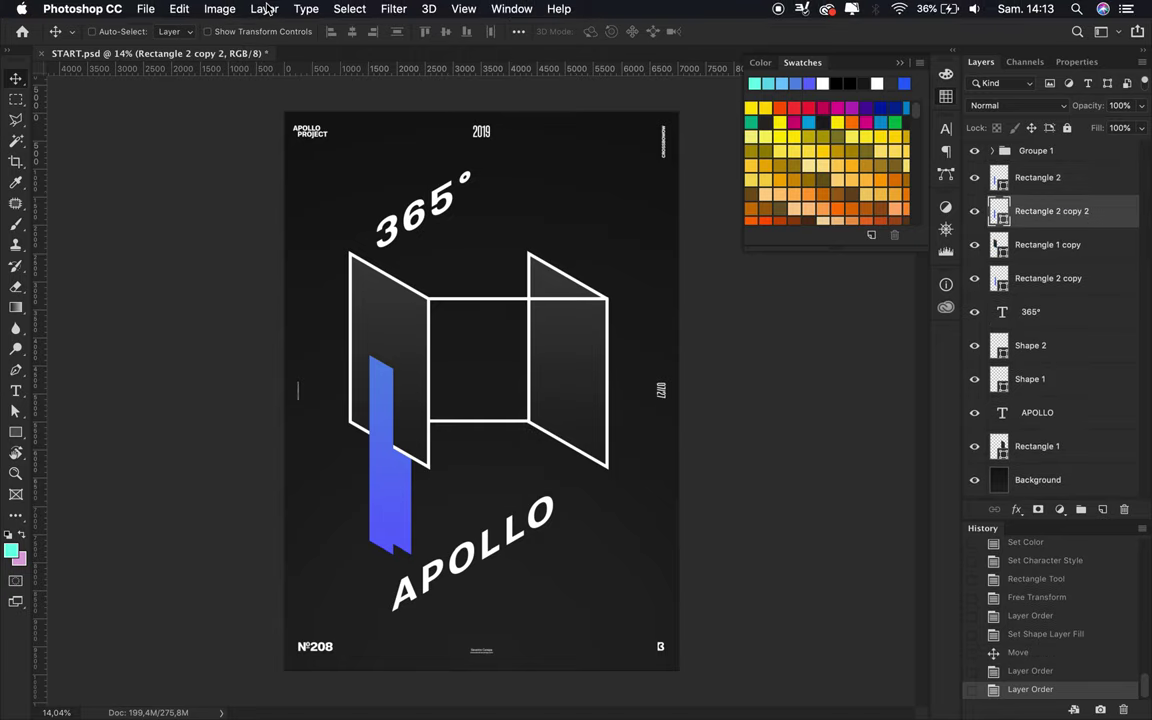
pyautogui.press('a')
pyautogui.click(238, 31)
pyautogui.click(201, 63)
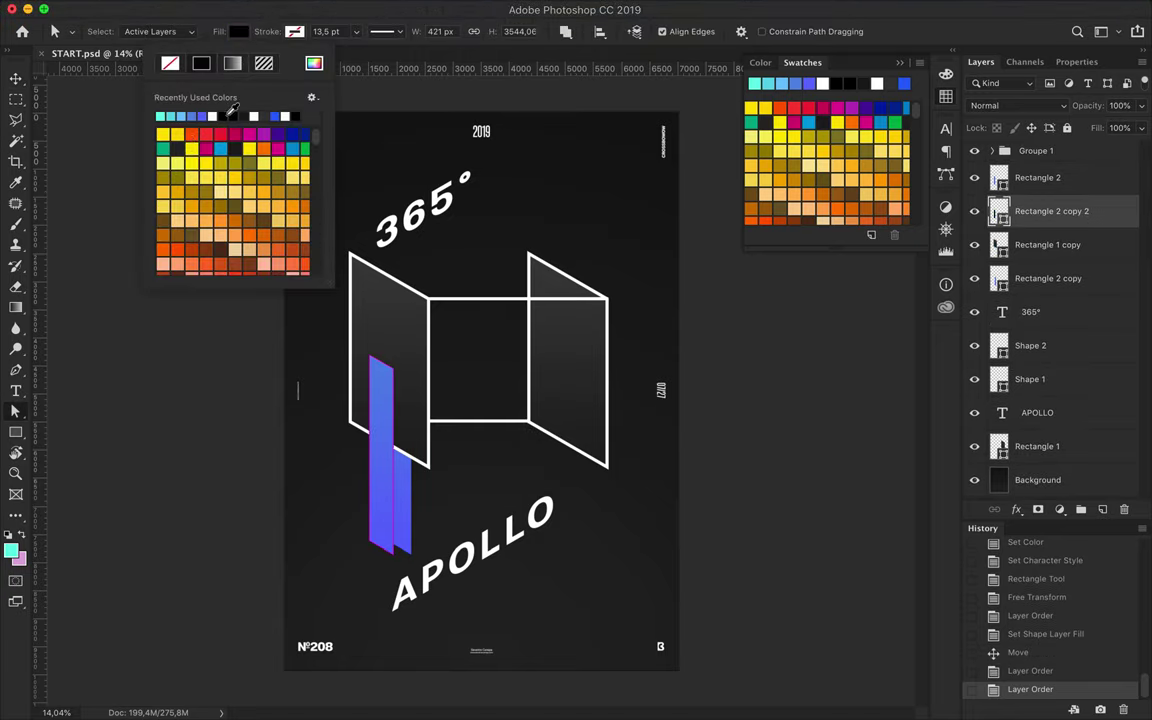
pyautogui.click(372, 279)
# Convert the bar to a smart object and apply a Gaussian Blur of 147,1 px
pyautogui.press('v')
pyautogui.click(393, 8)
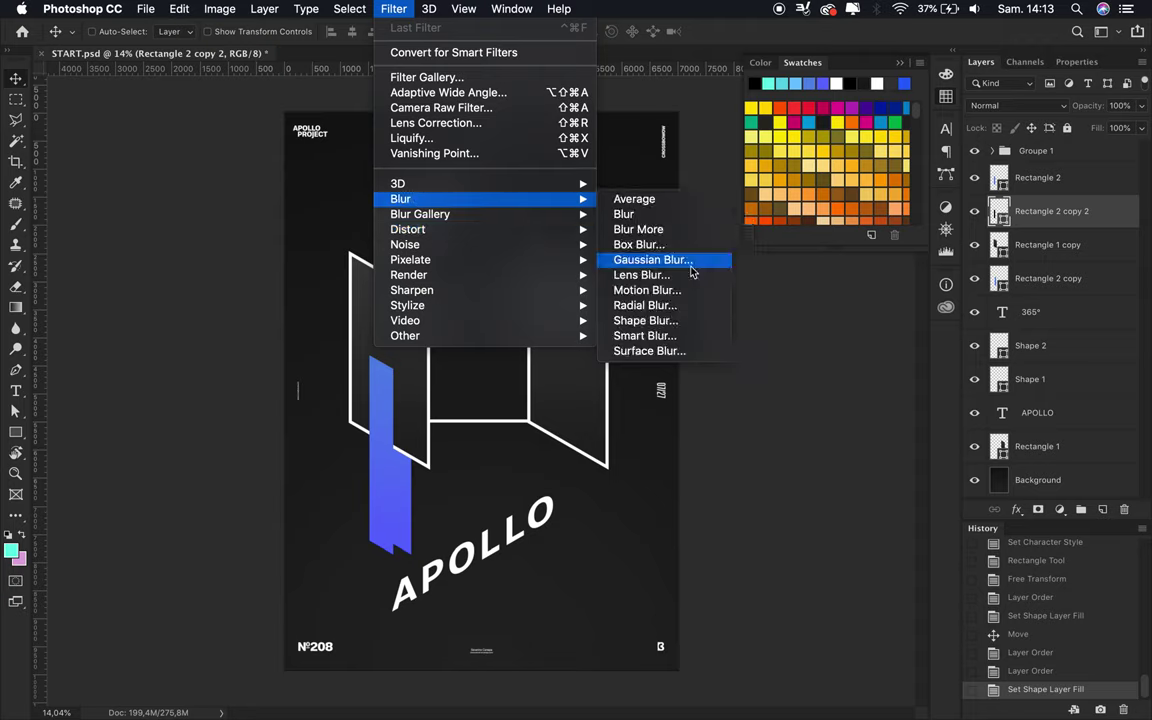
pyautogui.click(690, 262)
pyautogui.click(670, 249)
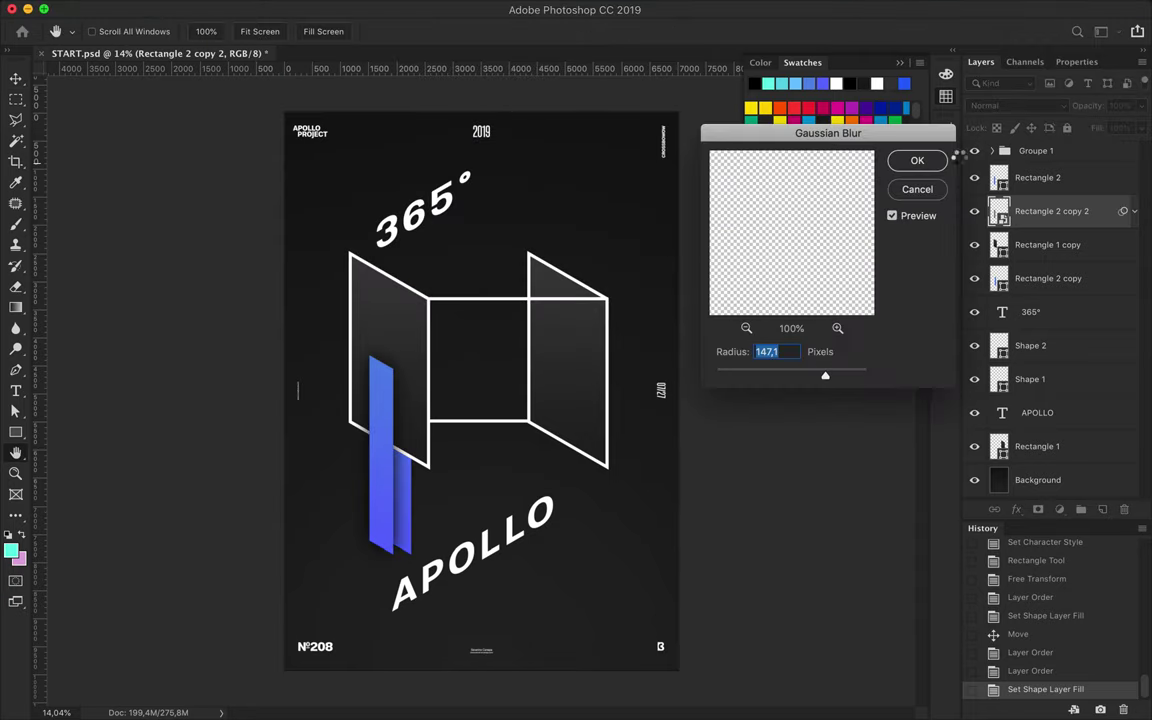
pyautogui.press('Return')
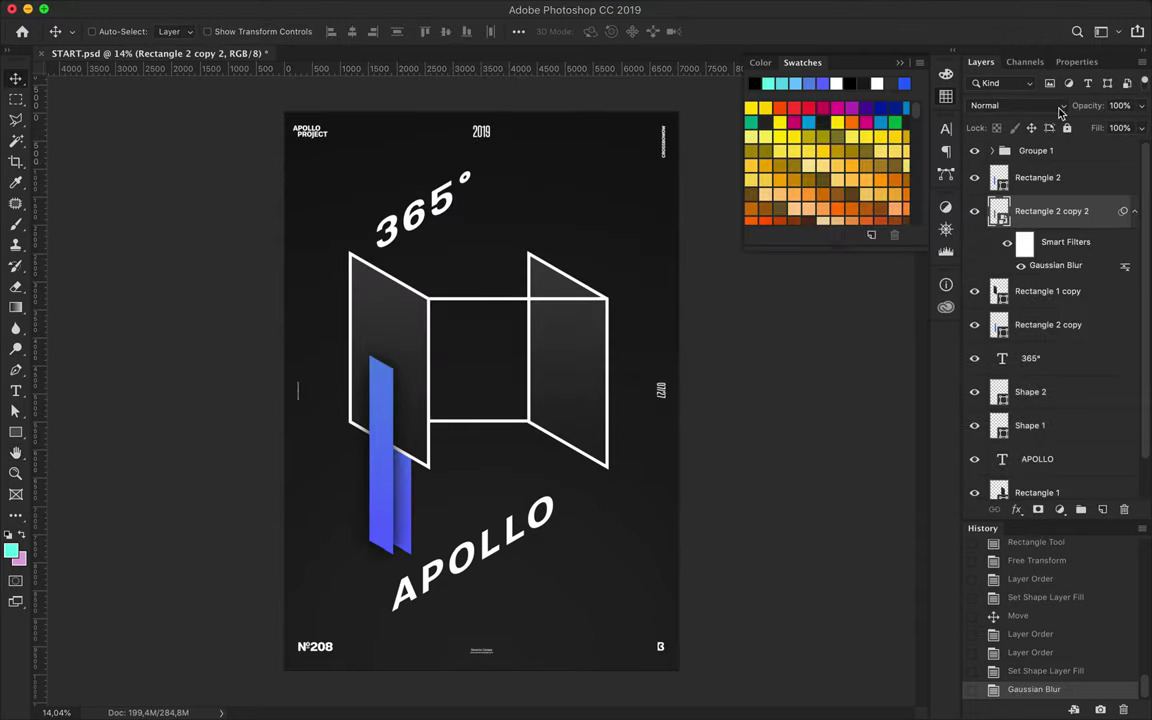
# Set the blurred bar to Overlay blend mode with 77% fill
pyautogui.click(1015, 105)
pyautogui.click(1028, 270)
pyautogui.click(1141, 128)
pyautogui.moveTo(1141, 137); pyautogui.dragTo(1131, 150)
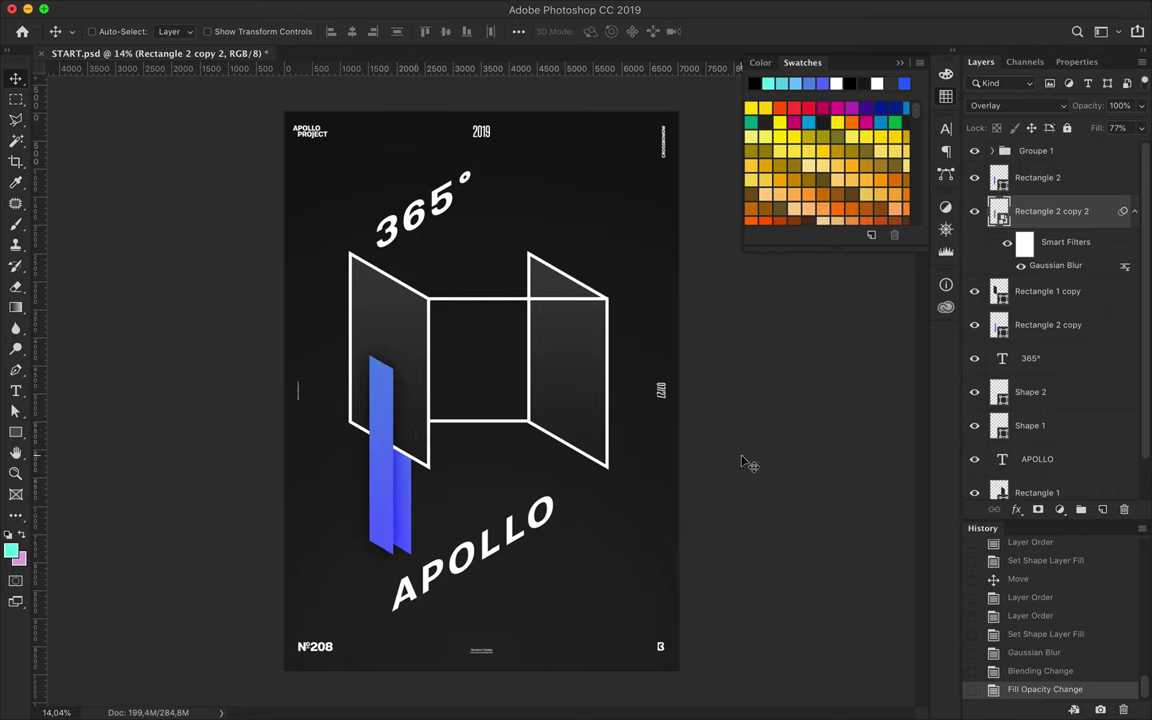
# Select the 365° text layer and begin a vertical skew transform
pyautogui.click(1030, 358)
pyautogui.hotkey('ctrl', 't')
pyautogui.click(567, 31)
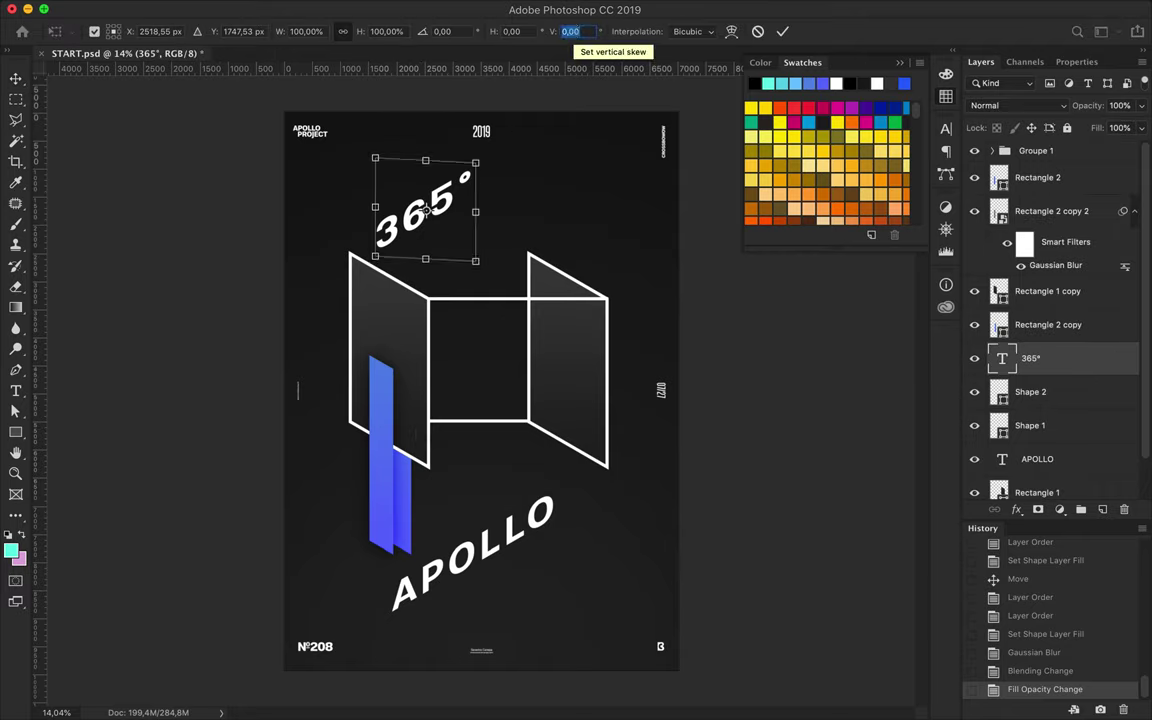
# Apply a 30 vertical skew to the 365° text
pyautogui.write('30')
pyautogui.press('Return')
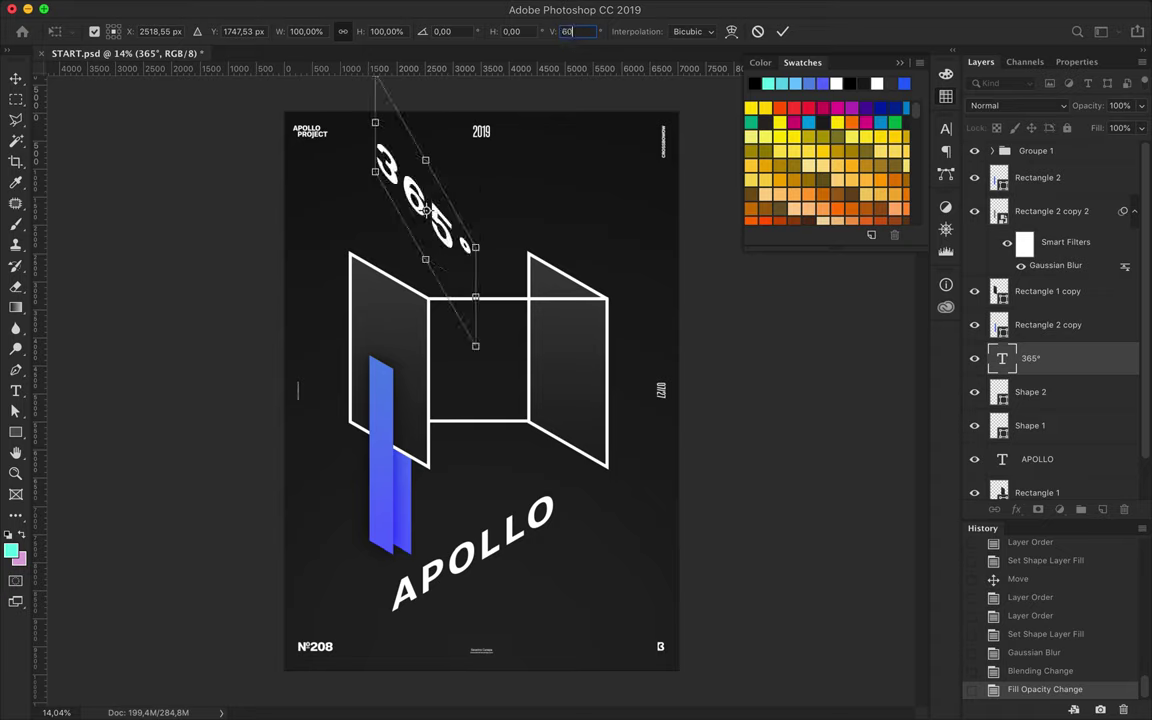
pyautogui.press('Return')
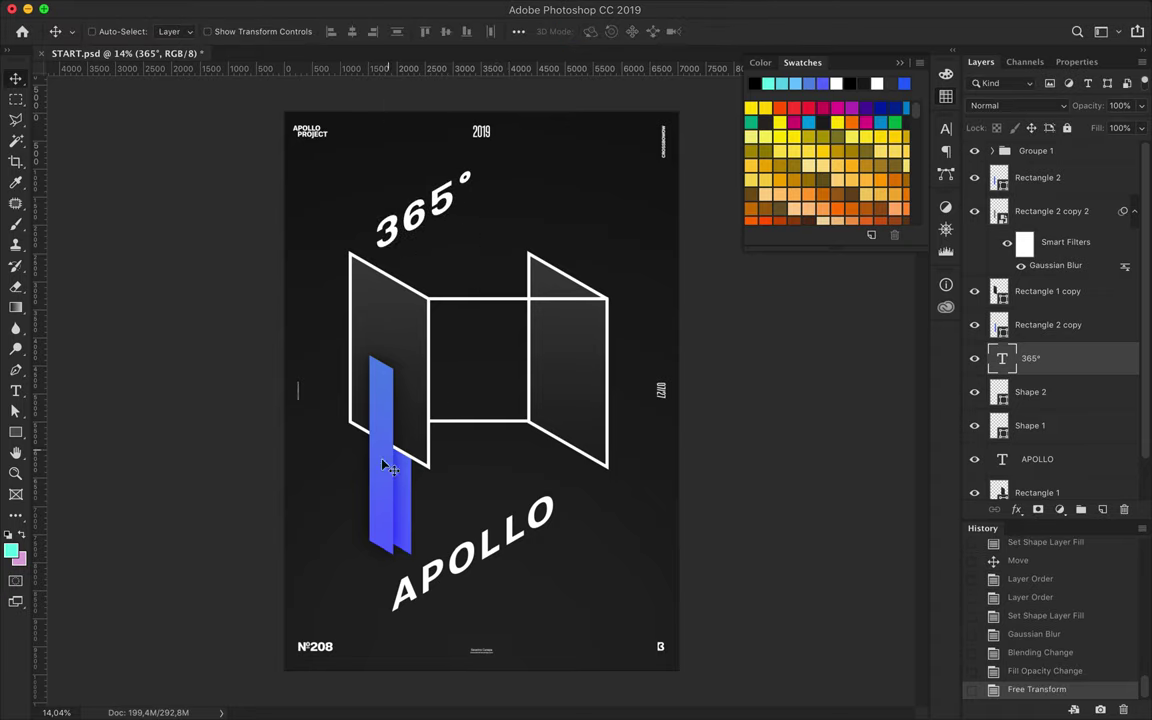
# Group the two blue bar layers, move the group up, and save
pyautogui.keyDown('ctrl'); pyautogui.click(380, 424); pyautogui.keyUp('ctrl')
pyautogui.keyDown('shift'); pyautogui.click(1050, 211); pyautogui.keyUp('shift')
pyautogui.click(1134, 211)
pyautogui.hotkey('ctrl', 'g')
pyautogui.moveTo(388, 420); pyautogui.dragTo(390, 388)
pyautogui.hotkey('ctrl', 's')
# Move the Rectangle 1 frame left and the lower horizontal line down
pyautogui.moveTo(583, 352); pyautogui.dragTo(463, 357)
pyautogui.moveTo(531, 430); pyautogui.dragTo(533, 478)
pyautogui.scroll(5, 390, 432)
# Delete the extra horizontal line
pyautogui.moveTo(390, 432); pyautogui.dragTo(342, 437)
pyautogui.press('Delete')
pyautogui.scroll(-3, 342, 432)
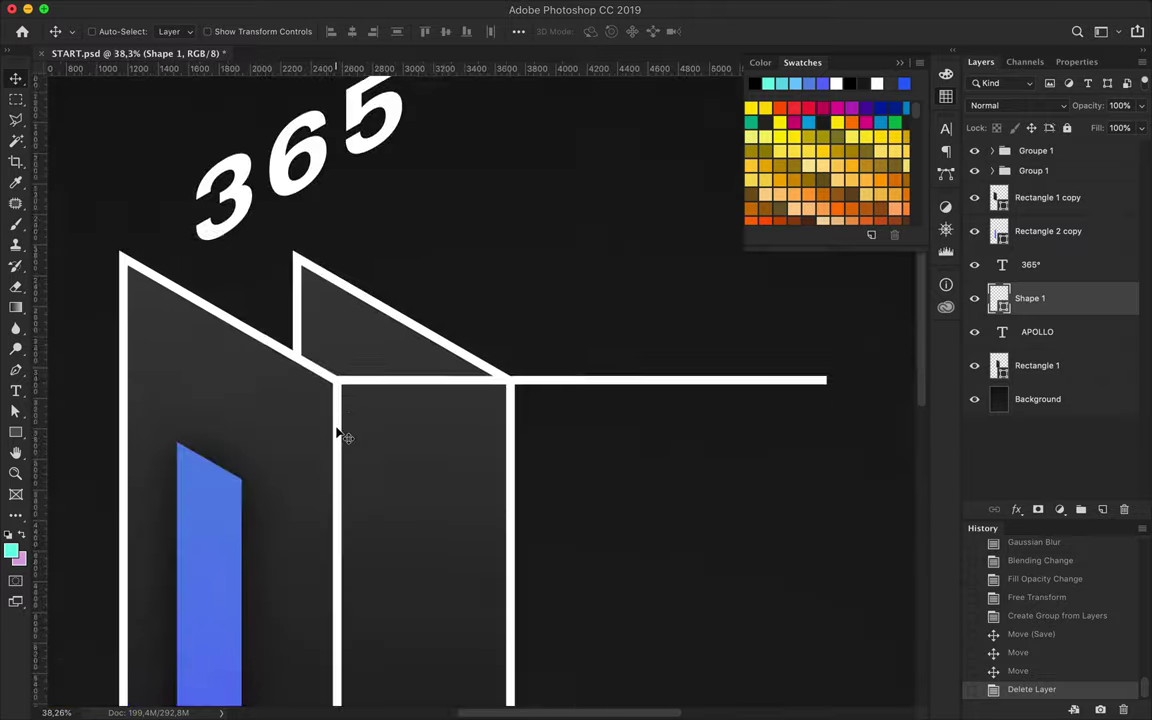
# Drag the top line's right anchor precisely onto the right frame's corner
pyautogui.press('a')
pyautogui.moveTo(826, 405); pyautogui.dragTo(512, 405)
pyautogui.scroll(2, 510, 408)
pyautogui.press('Down')
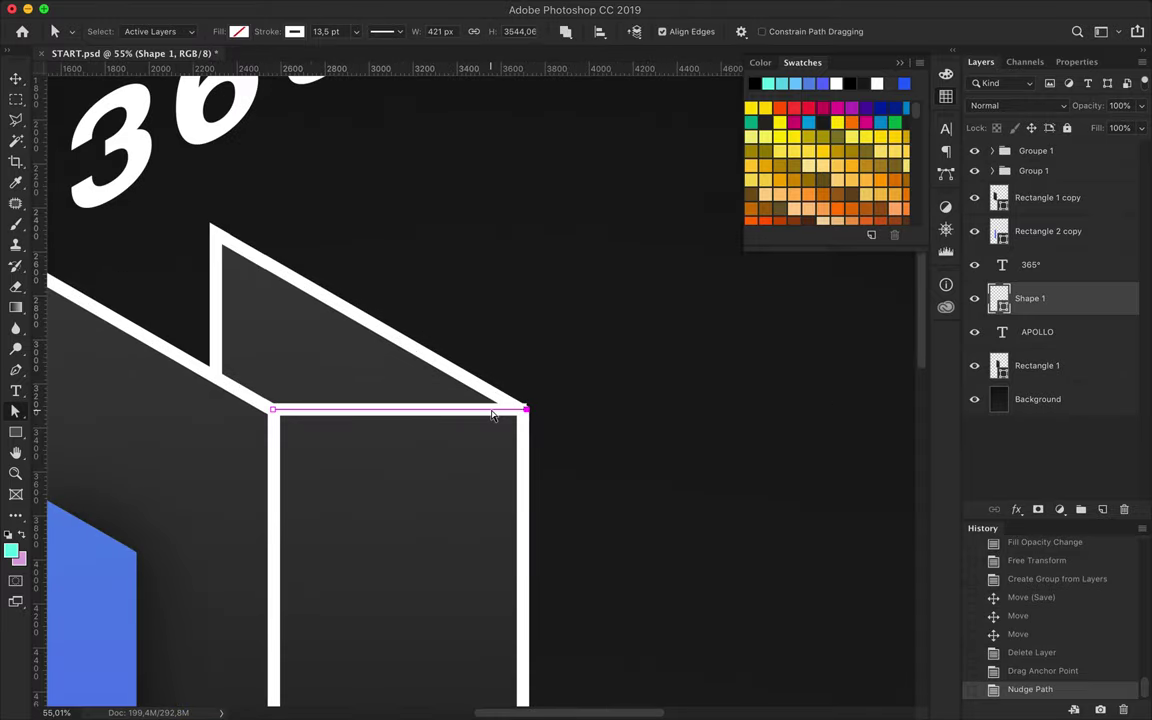
pyautogui.scroll(-3, 632, 408)
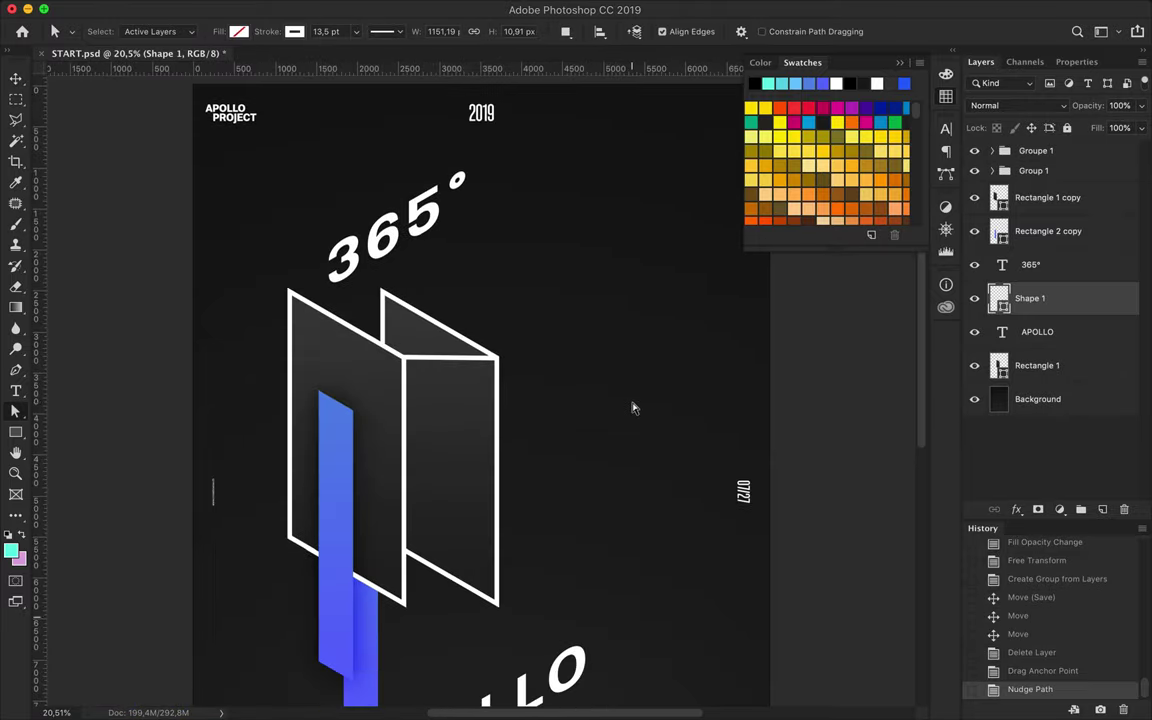
pyautogui.scroll(-3, 632, 408)
pyautogui.scroll(1, 633, 404)
pyautogui.scroll(-2, 543, 465)
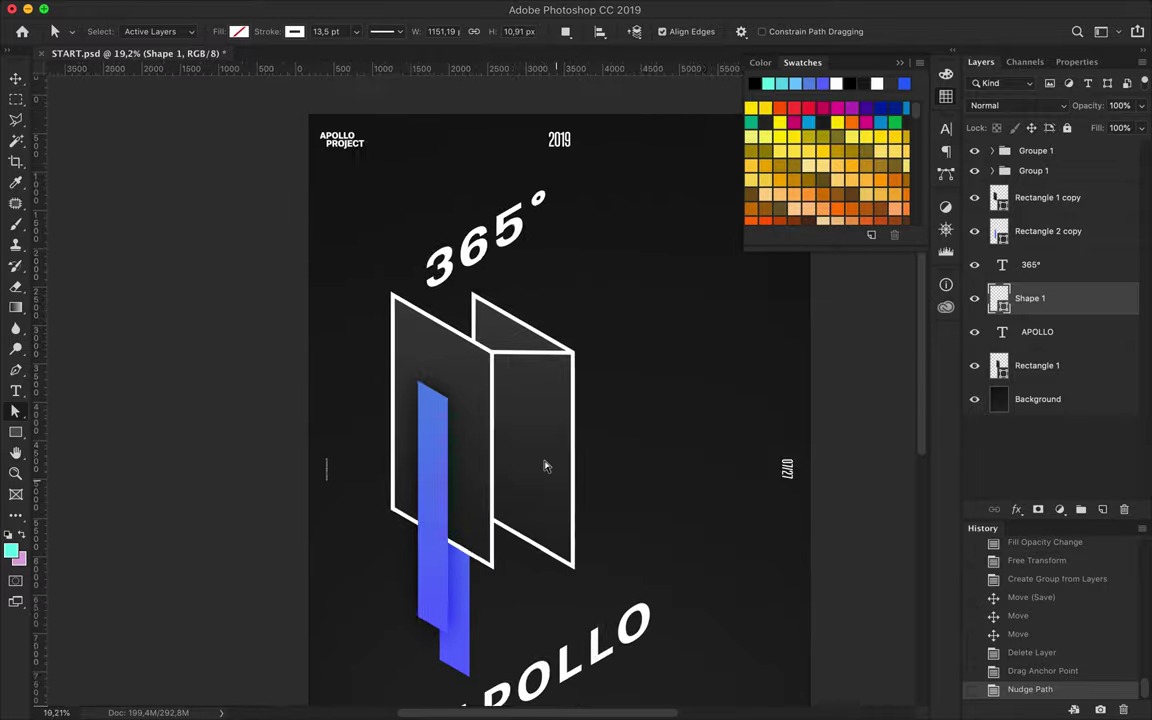
pyautogui.scroll(-3, 629, 455)
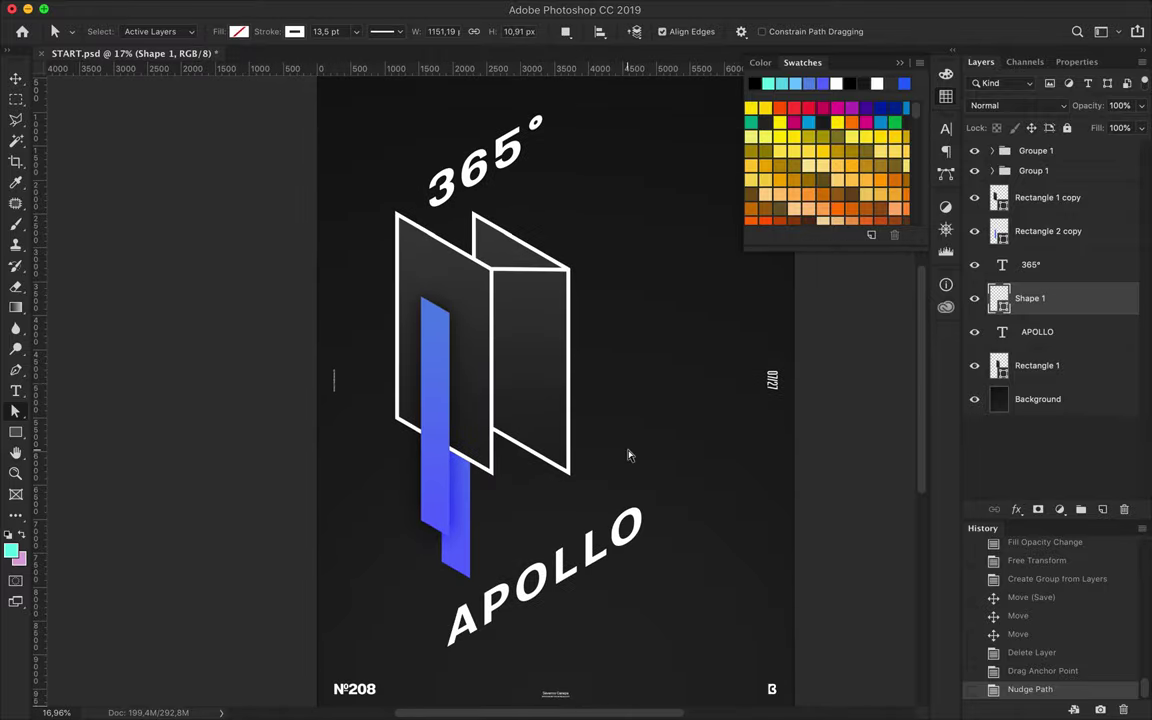
# Draw a new horizontal line segment with the Pen tool near the left frame
pyautogui.keyDown('ctrl'); pyautogui.click(482, 466); pyautogui.keyUp('ctrl')
pyautogui.press('p')
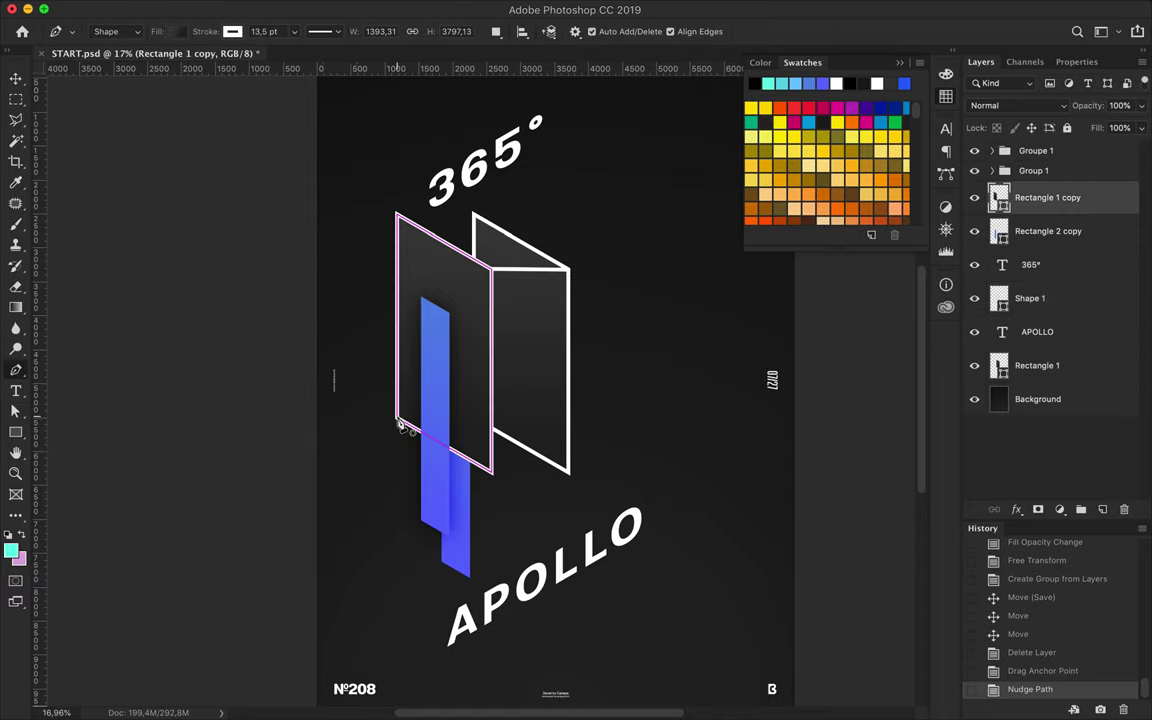
pyautogui.click(397, 417)
pyautogui.keyDown('shift'); pyautogui.click(634, 416); pyautogui.keyUp('shift')
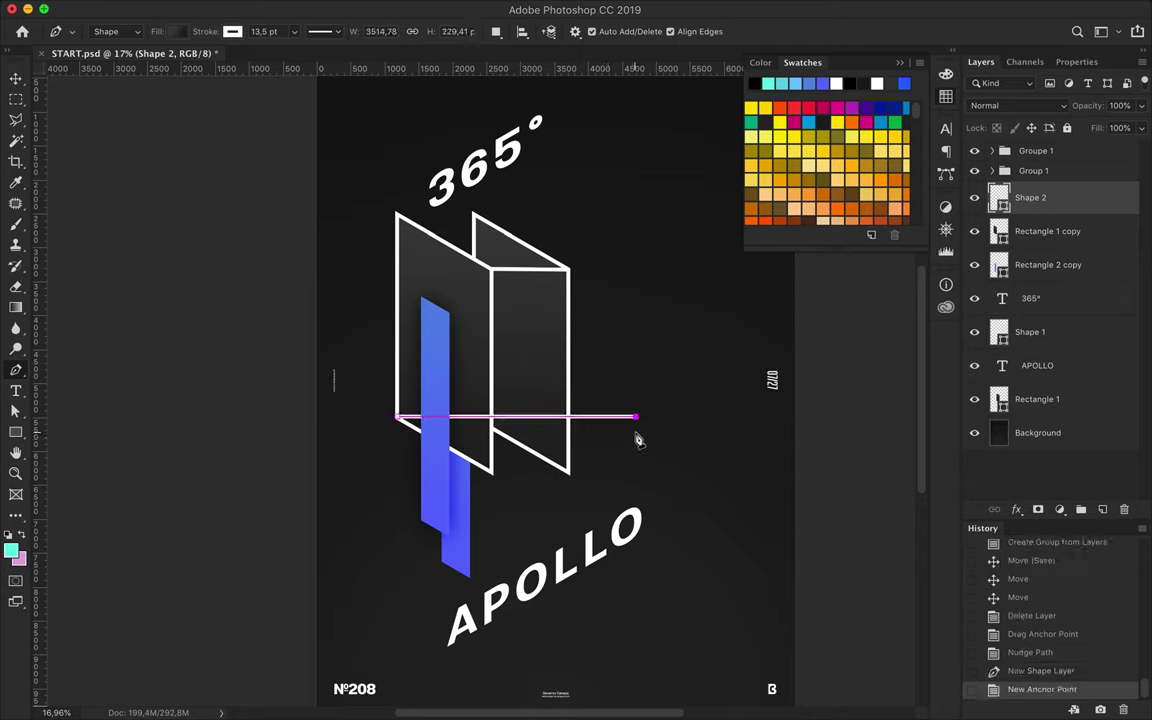
# Skew the new line vertically by 30 and move it down to the frame's bottom corner
pyautogui.hotkey('ctrl', 't')
pyautogui.click(578, 31)
pyautogui.write('30')
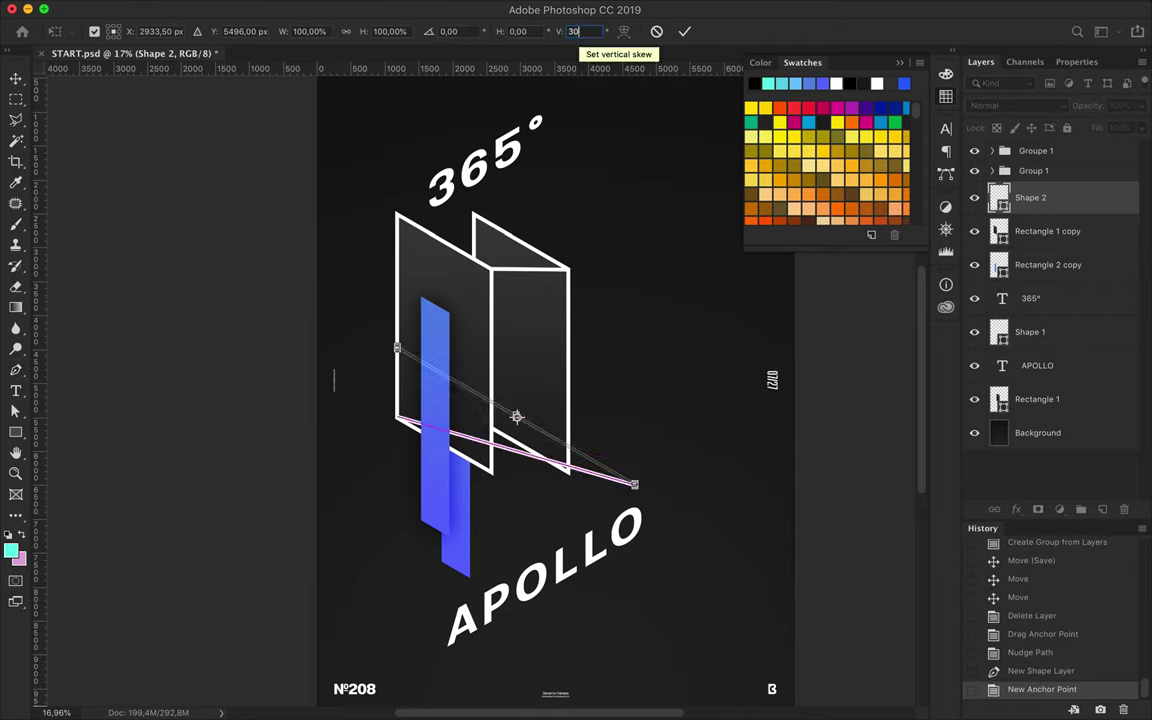
pyautogui.press('Return')
pyautogui.hotkey('ctrl', 'z')
pyautogui.press('v')
pyautogui.hotkey('ctrl', 'shift', 't')
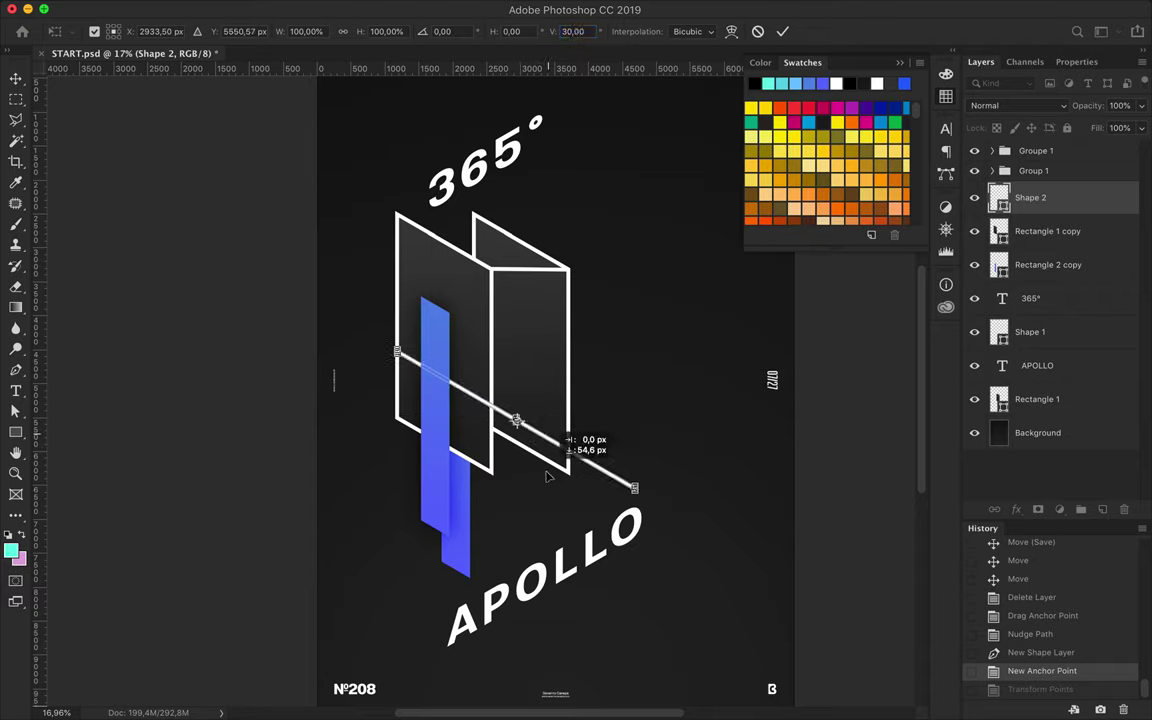
pyautogui.moveTo(516, 416); pyautogui.dragTo(514, 481)
pyautogui.press('Return')
# Extend the path right and then up the poster's right side, with no fill
pyautogui.press('p')
pyautogui.click(636, 555)
pyautogui.click(724, 555)
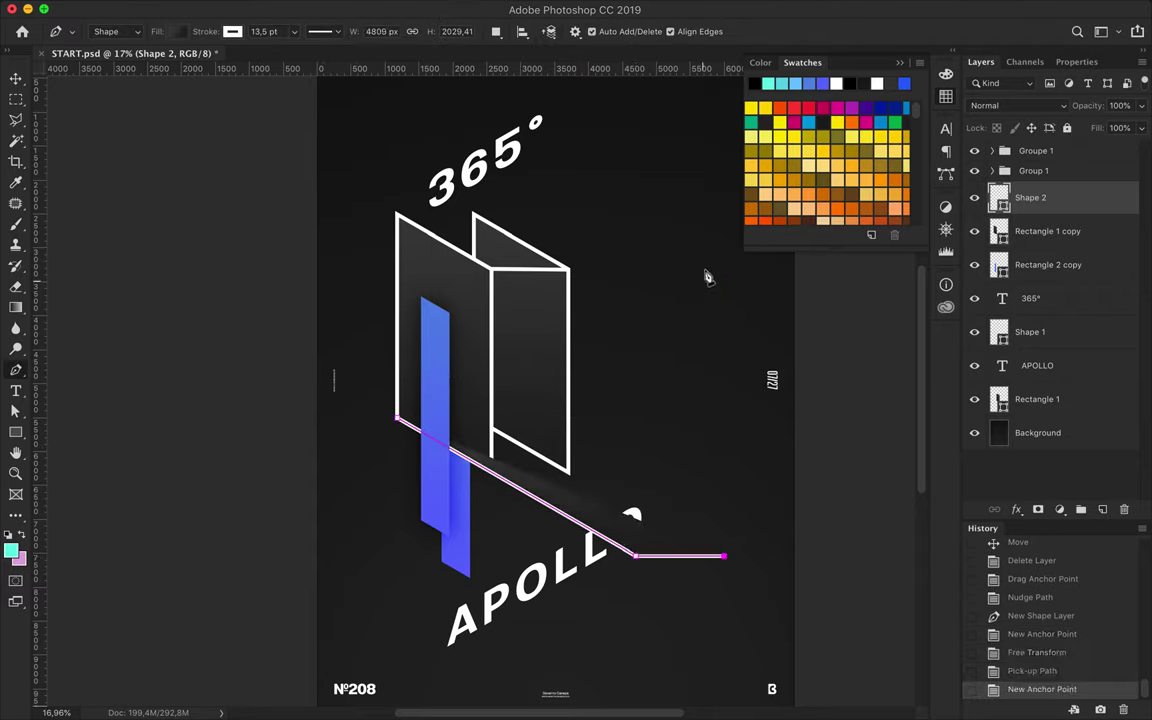
pyautogui.click(724, 268)
pyautogui.click(178, 31)
pyautogui.click(165, 60)
# Raise the white line's top end and select the 365° text layer
pyautogui.press('v')
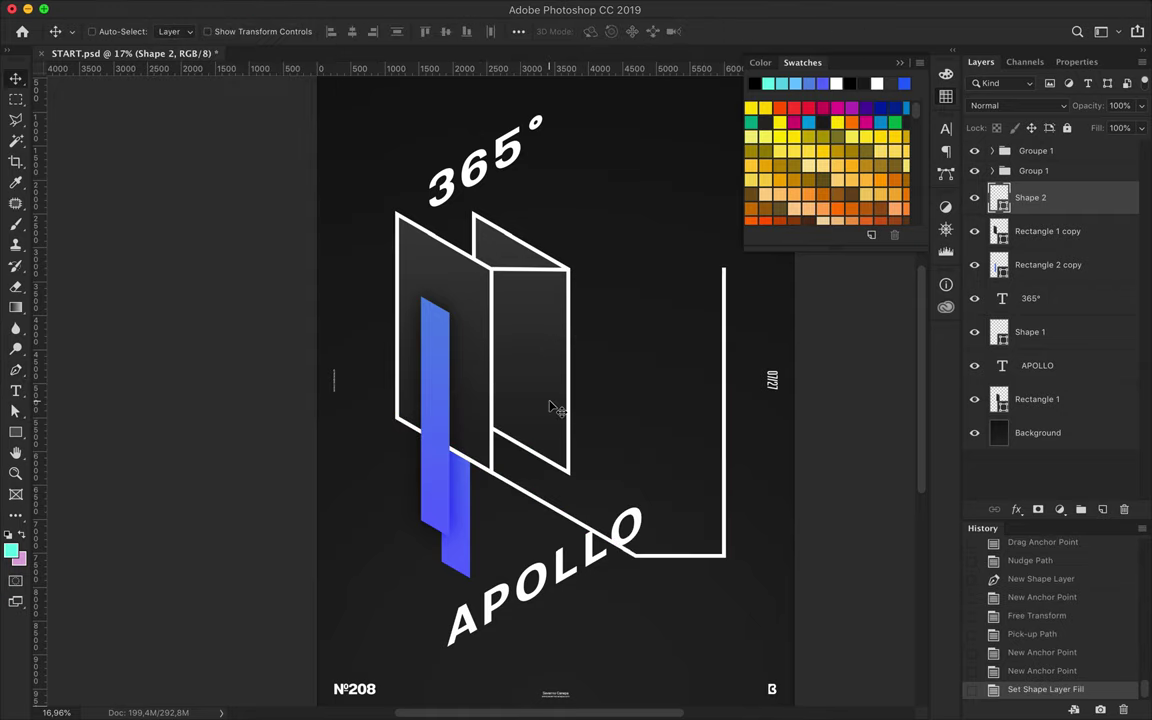
pyautogui.scroll(-2, 557, 408)
pyautogui.press('a')
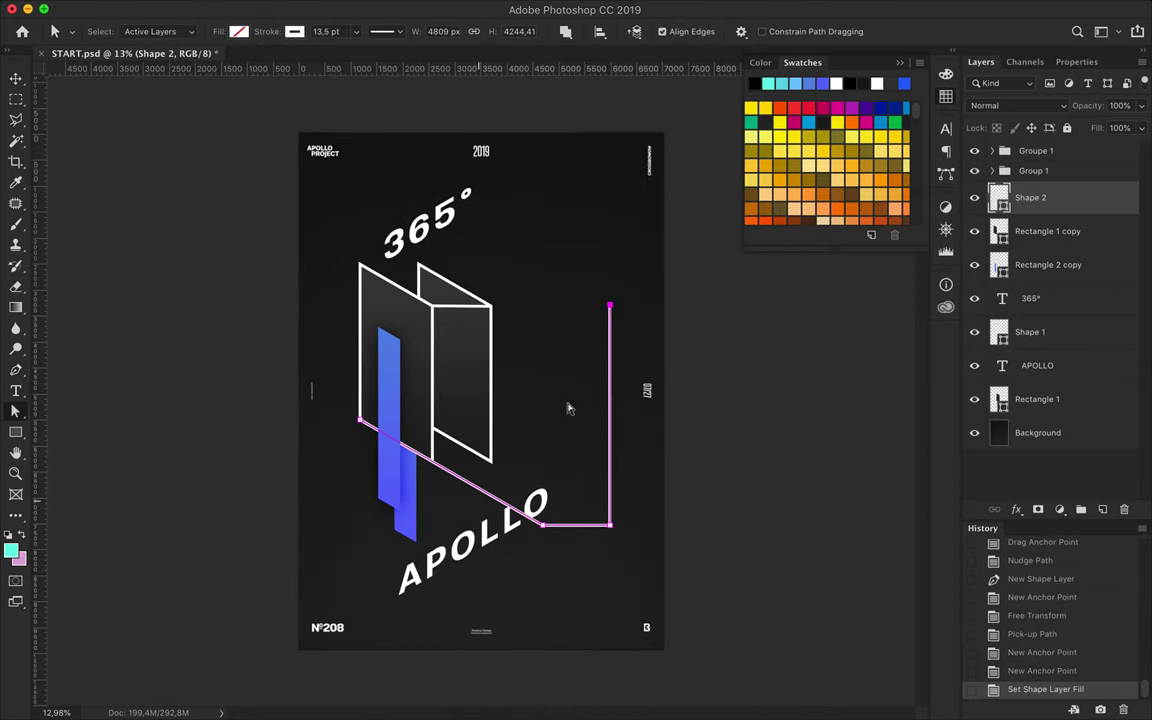
pyautogui.moveTo(610, 168); pyautogui.dragTo(610, 160)
pyautogui.press('v')
pyautogui.scroll(-1, 437, 355)
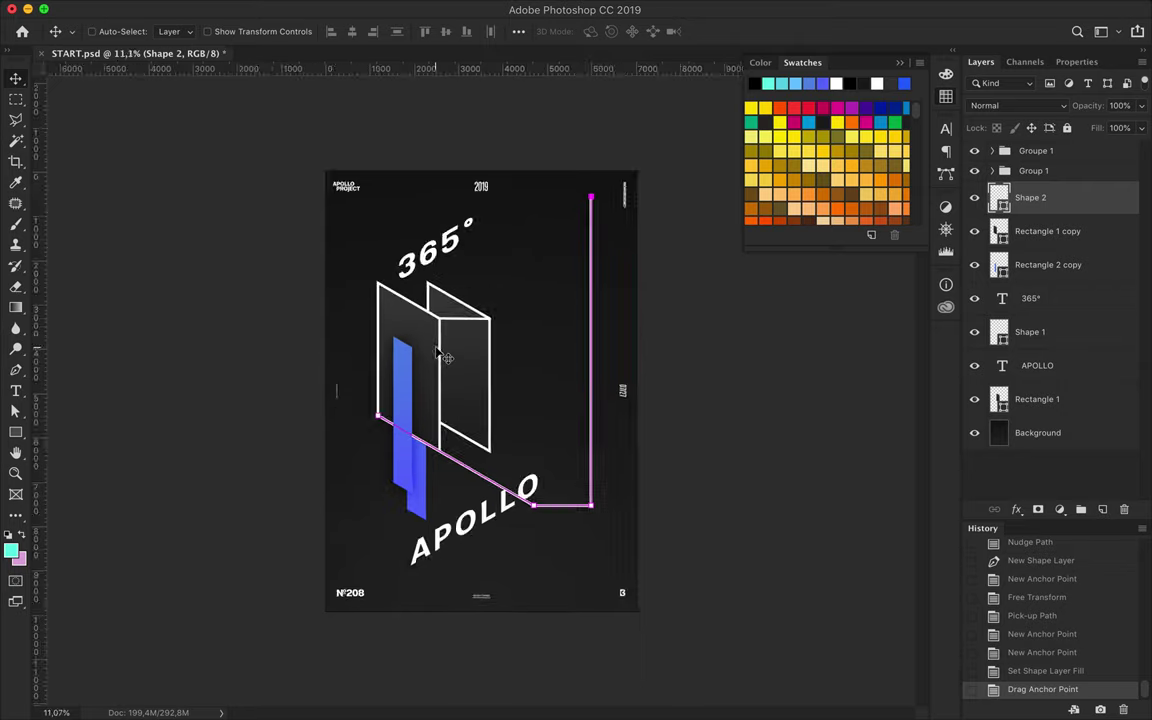
pyautogui.click(466, 253)
pyautogui.press('a')
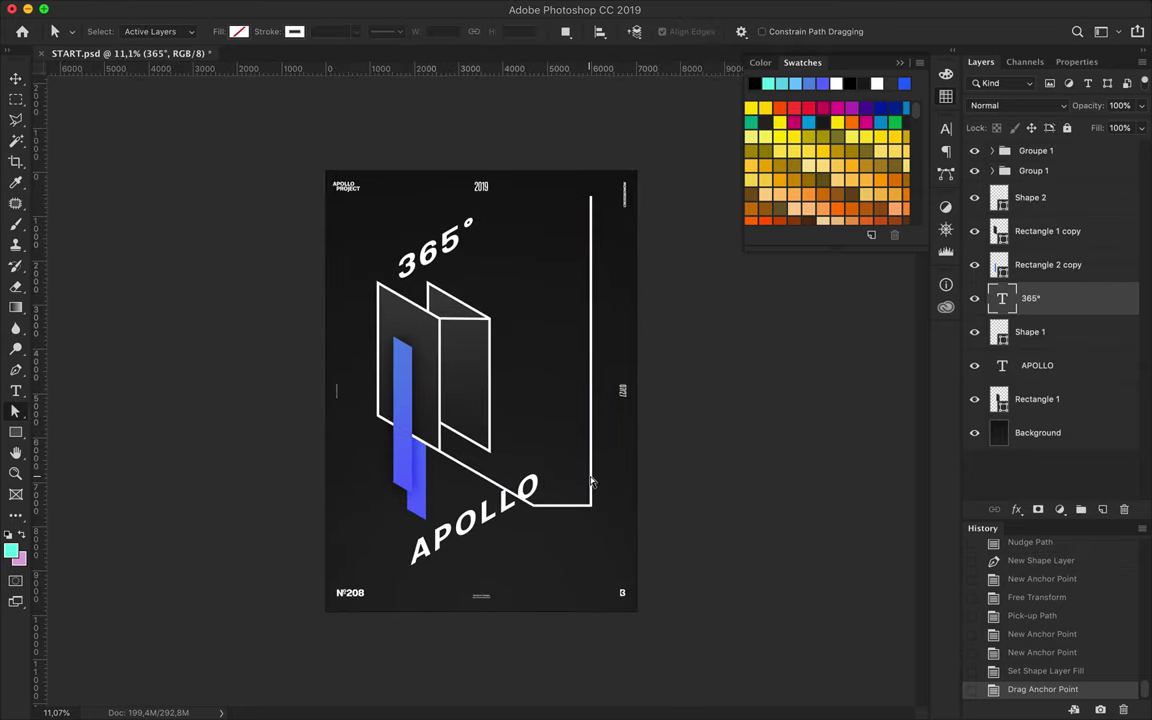
pyautogui.scroll(4, 481, 390)
pyautogui.scroll(-1, 481, 390)
# Scale APOLLO and 365° down together and shift them right beside the vertical line
pyautogui.press('v')
pyautogui.click(470, 610)
pyautogui.hotkey('ctrl', 't')
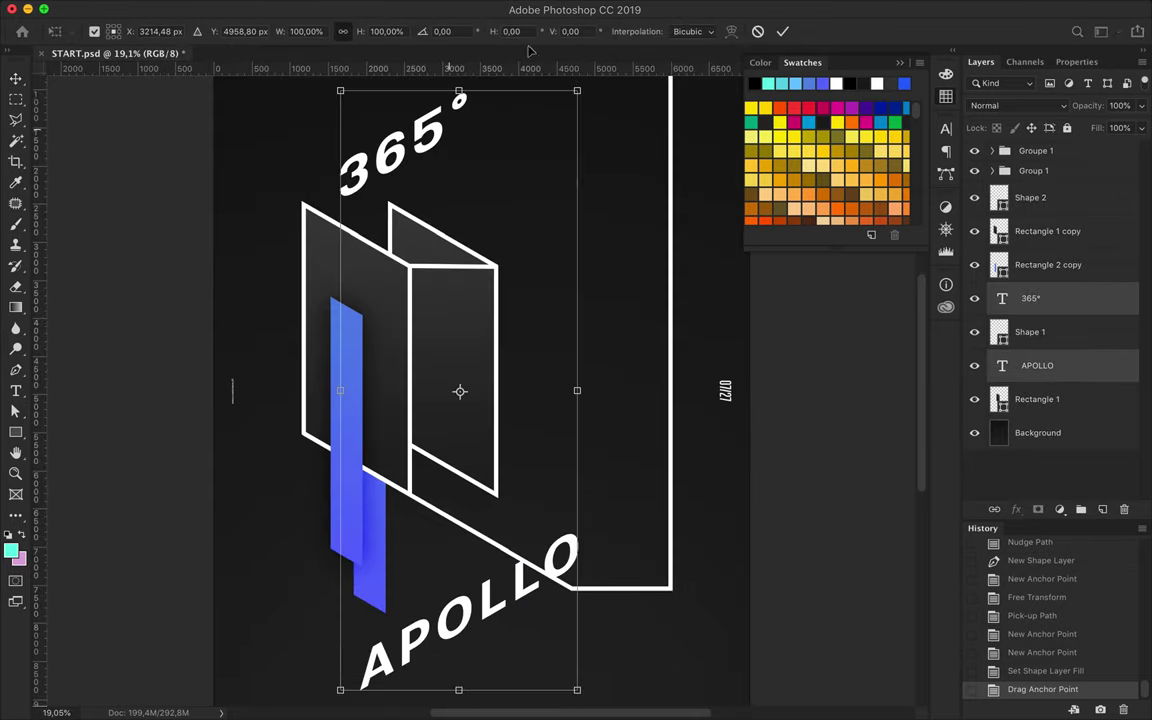
pyautogui.moveTo(577, 90); pyautogui.dragTo(485, 323)
pyautogui.press('Return')
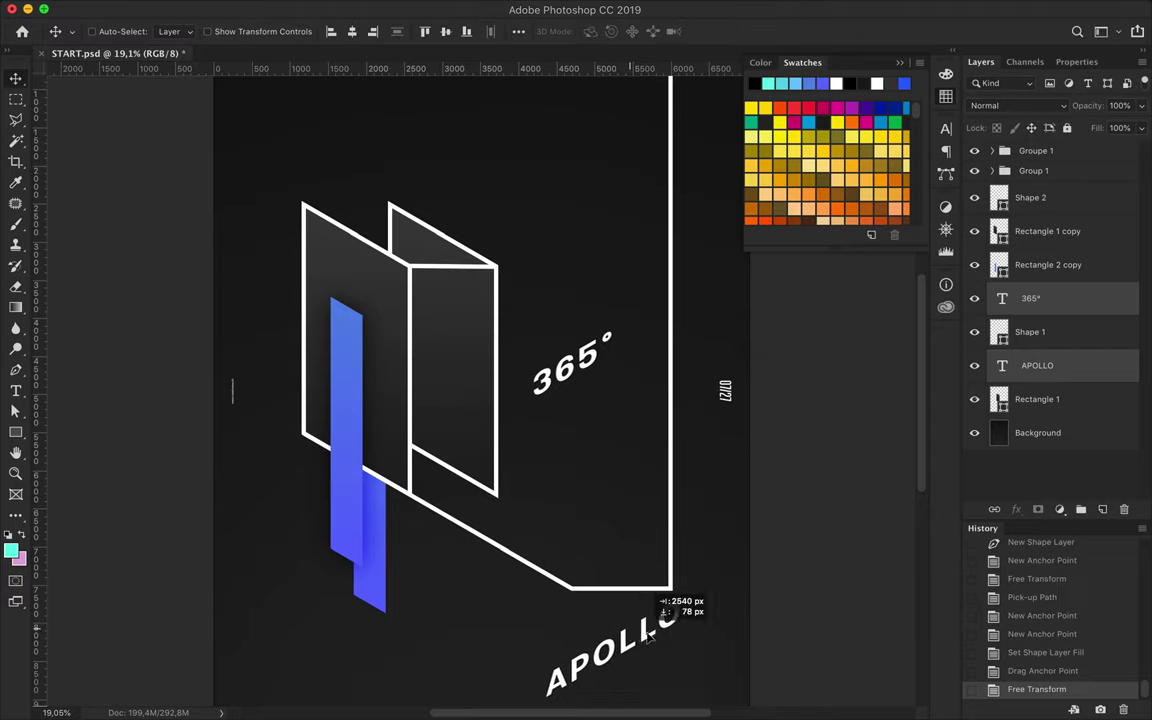
pyautogui.moveTo(547, 651); pyautogui.dragTo(670, 645)
pyautogui.scroll(-2, 514, 378)
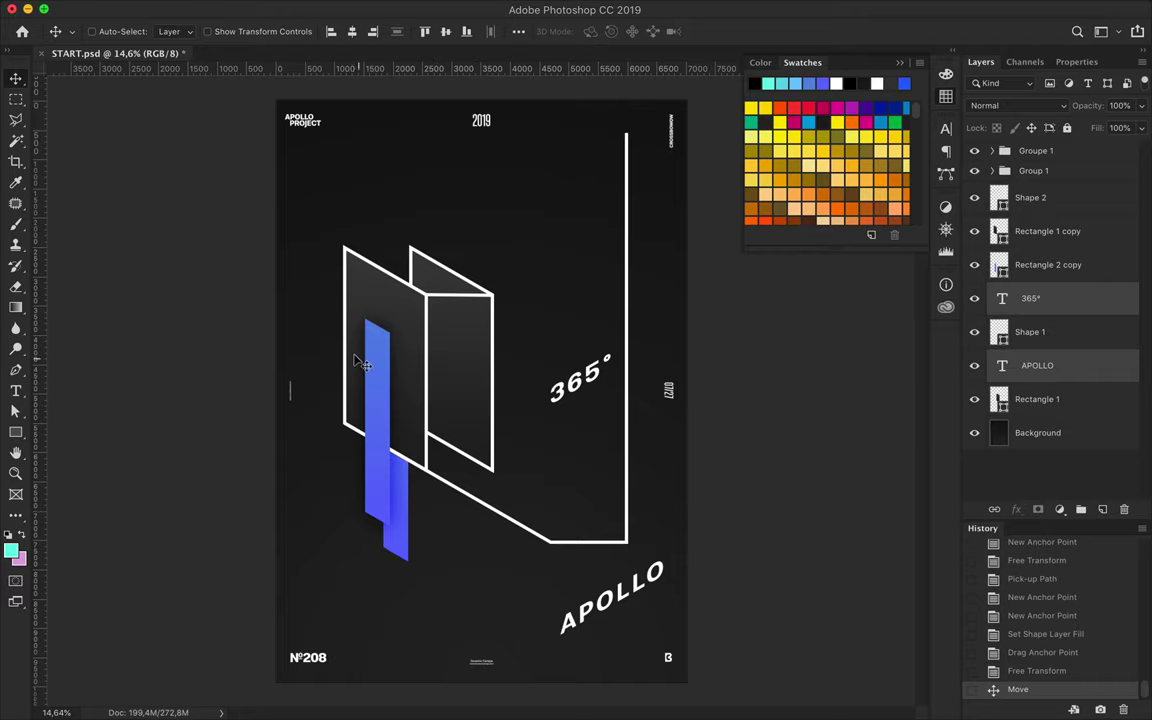
pyautogui.scroll(1, 437, 422)
# Move the blue bar group further down the poster, undoing a trial shortening
pyautogui.click(1045, 173)
pyautogui.hotkey('ctrl', 't')
pyautogui.moveTo(358, 270); pyautogui.dragTo(358, 384)
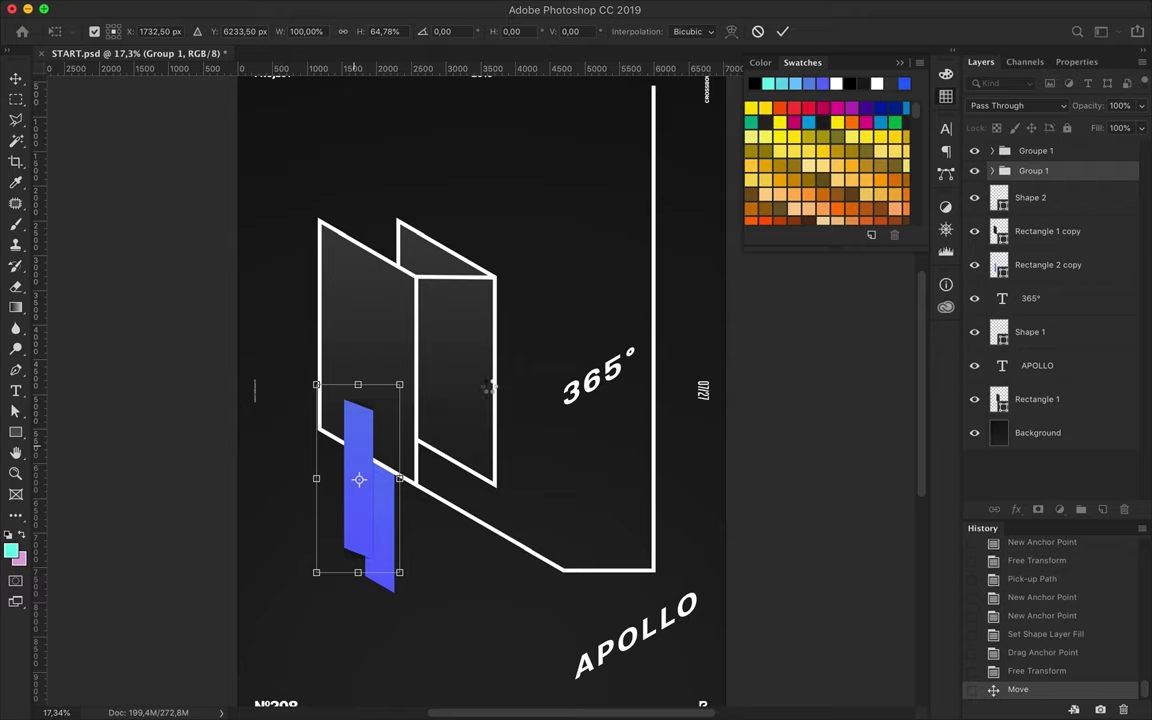
pyautogui.press('Return')
pyautogui.hotkey('ctrl', 'z')
pyautogui.moveTo(358, 416)
pyautogui.mouseDown()
pyautogui.moveTo(361, 478)
pyautogui.moveTo(356, 461)
pyautogui.mouseUp()
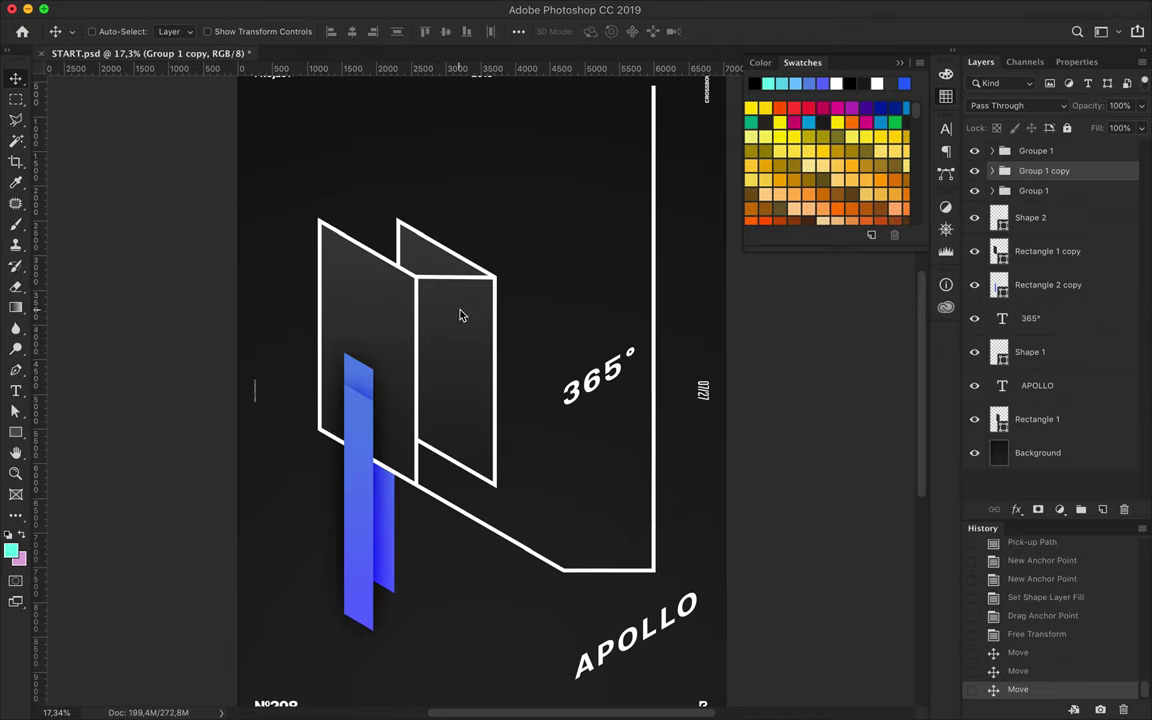
# Duplicate the bar group as Group 1 copy and stagger it beside the original
pyautogui.keyDown('alt'); pyautogui.moveTo(366, 368); pyautogui.dragTo(342, 405); pyautogui.keyUp('alt')
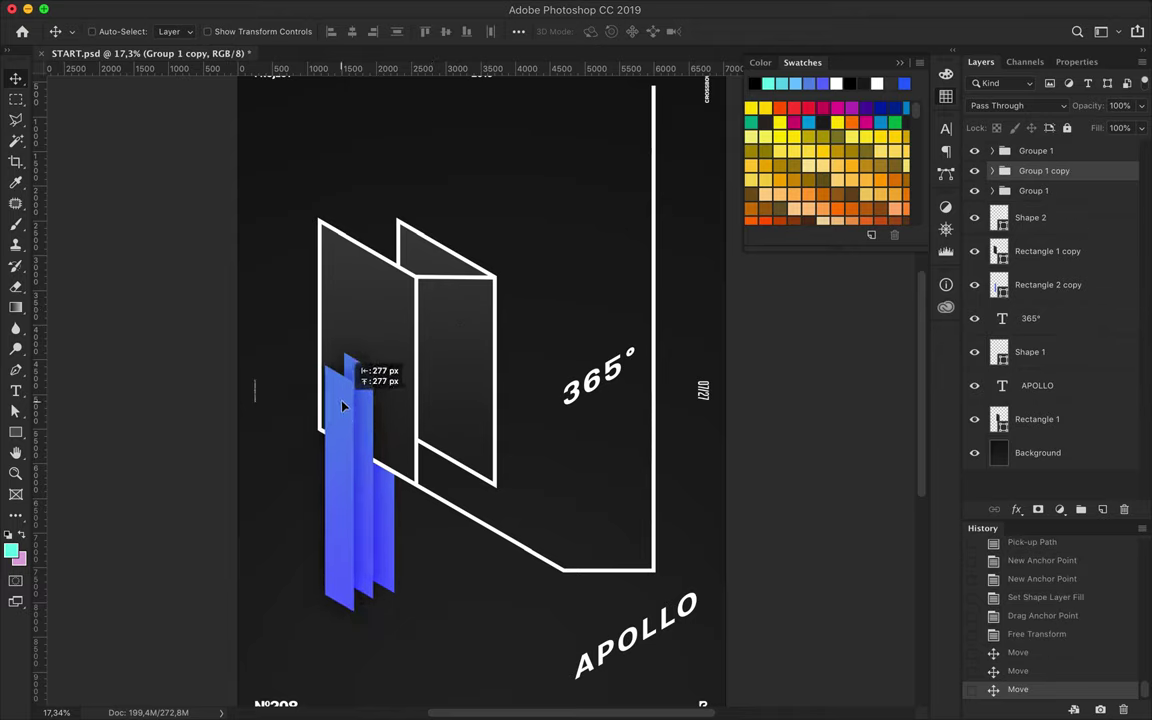
pyautogui.moveTo(342, 405); pyautogui.dragTo(341, 421)
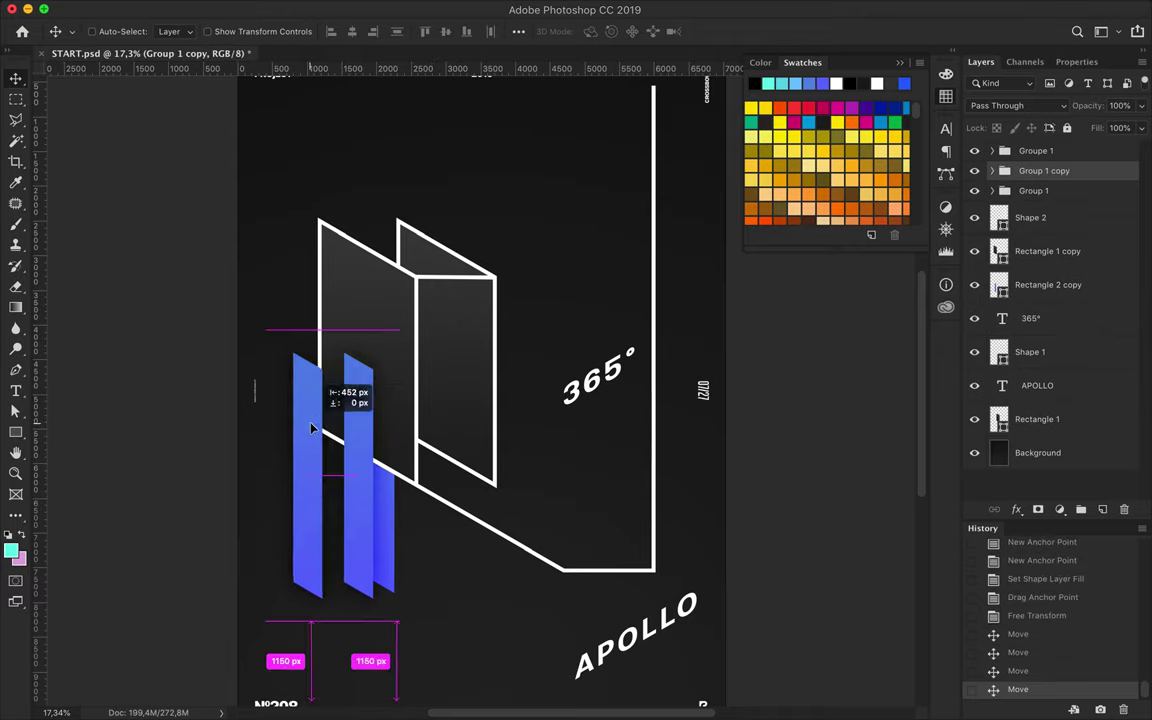
pyautogui.moveTo(341, 421); pyautogui.dragTo(348, 420)
pyautogui.keyDown('super'); pyautogui.click(390, 511); pyautogui.keyUp('super')
pyautogui.moveTo(380, 514); pyautogui.dragTo(383, 522)
pyautogui.press('super+0')
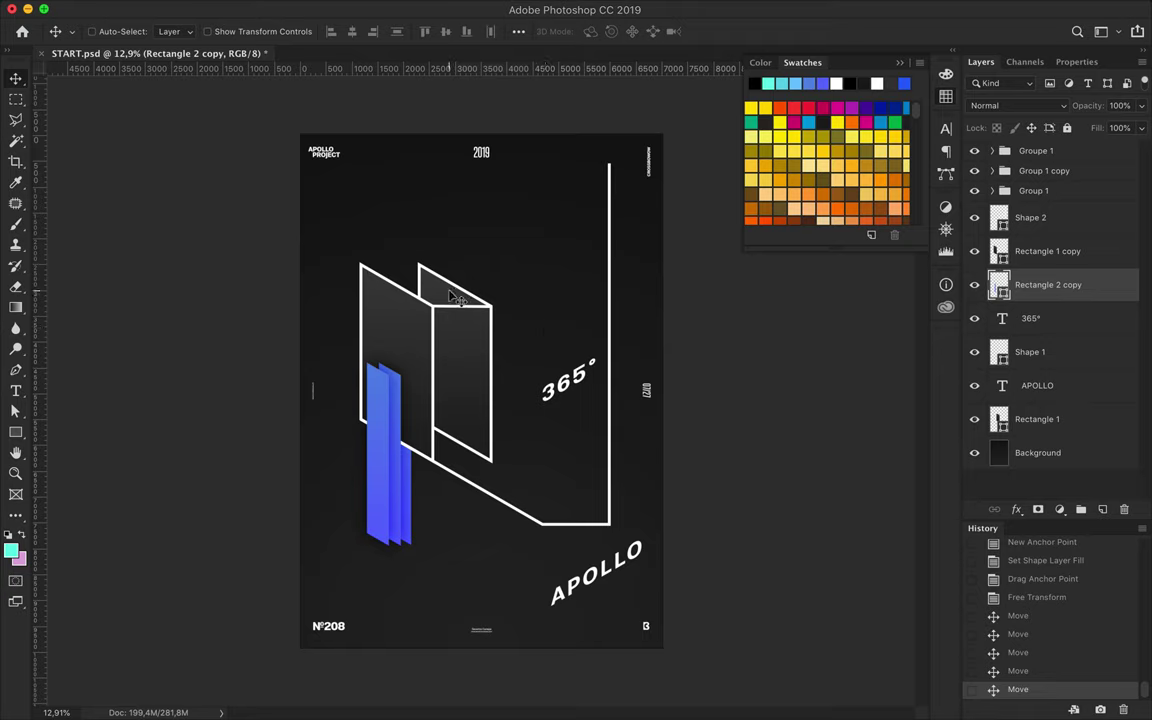
# Select the right-hand frame Rectangle 1 and undo the two width changes
pyautogui.press('a')
pyautogui.click(418, 268)
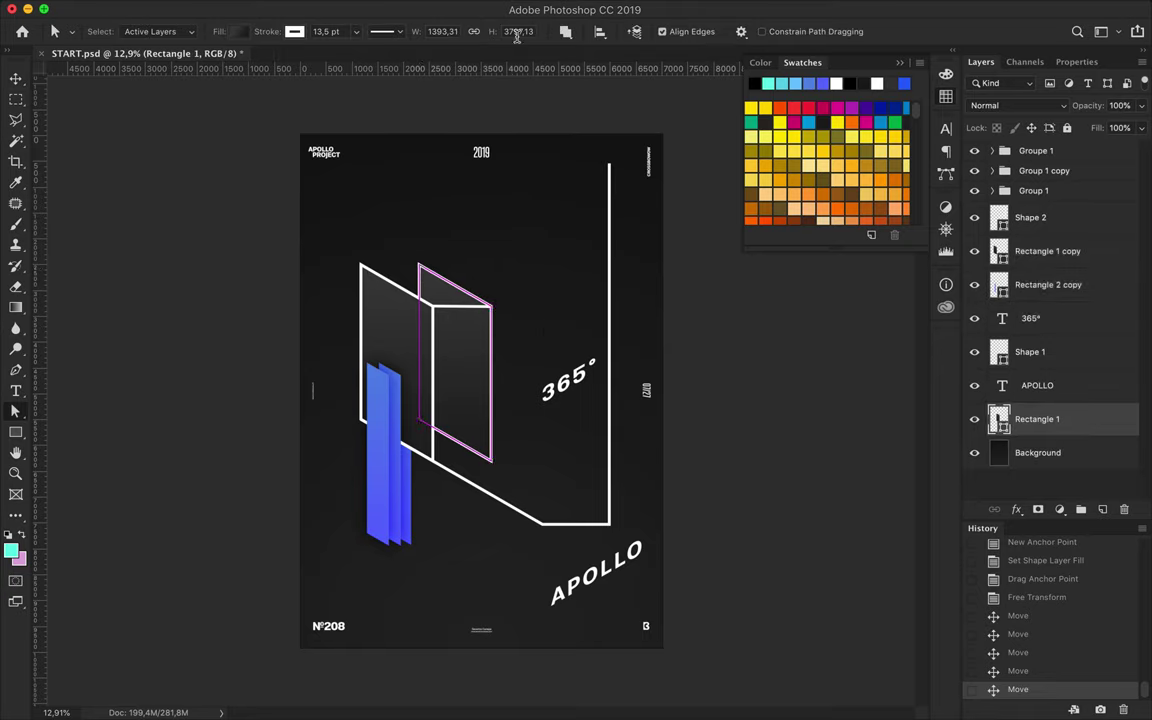
pyautogui.press('Return')
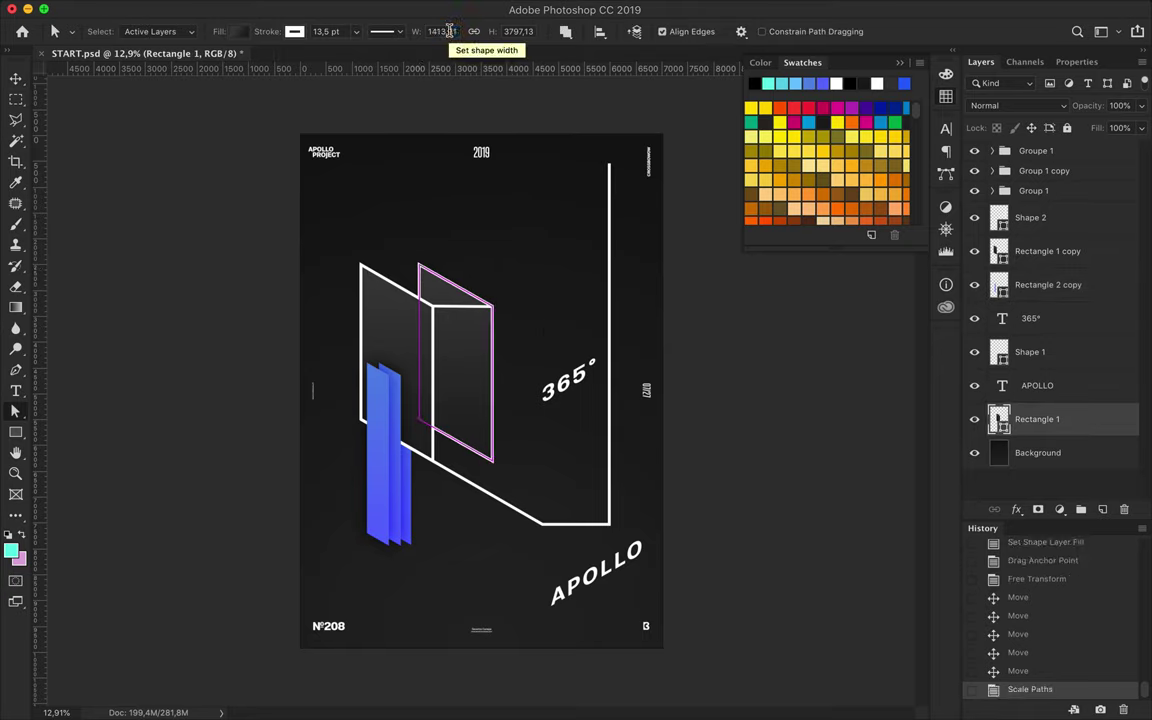
pyautogui.press('Return')
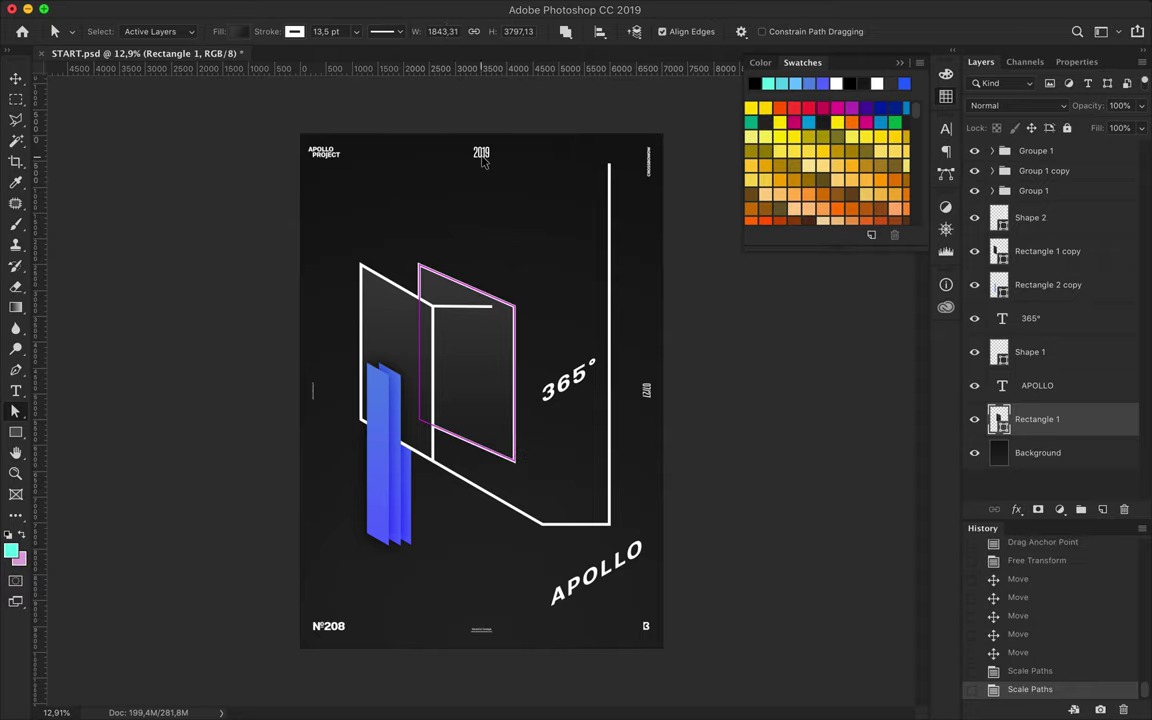
pyautogui.press('super+z')
pyautogui.press('super+z')
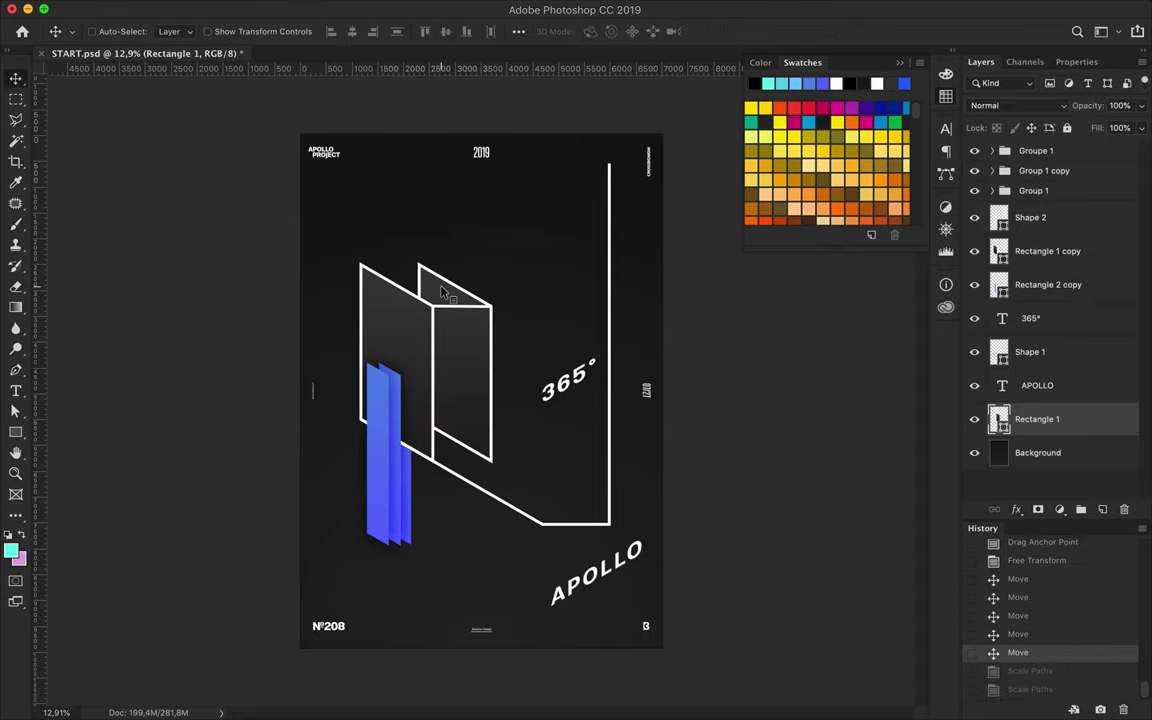
# Drag the frame's left segment far left so it runs off the poster's left edge
pyautogui.scroll(5, 418, 268)
pyautogui.moveTo(353, 289); pyautogui.dragTo(176, 182)
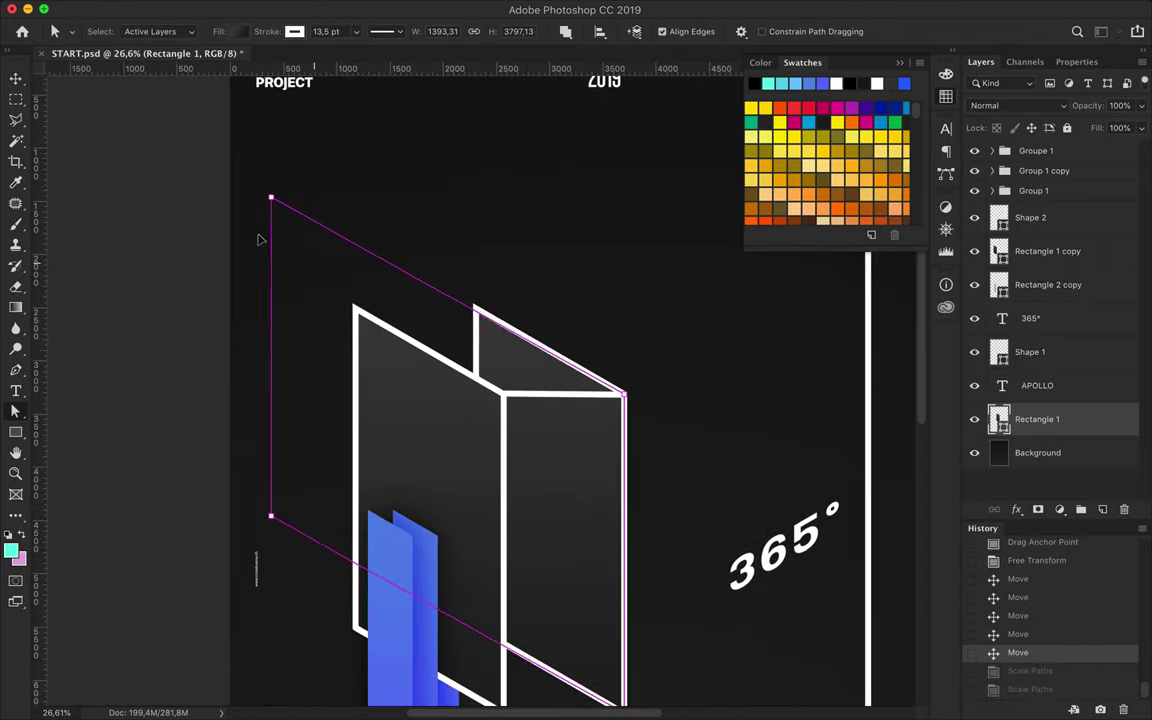
pyautogui.scroll(-2, 599, 273)
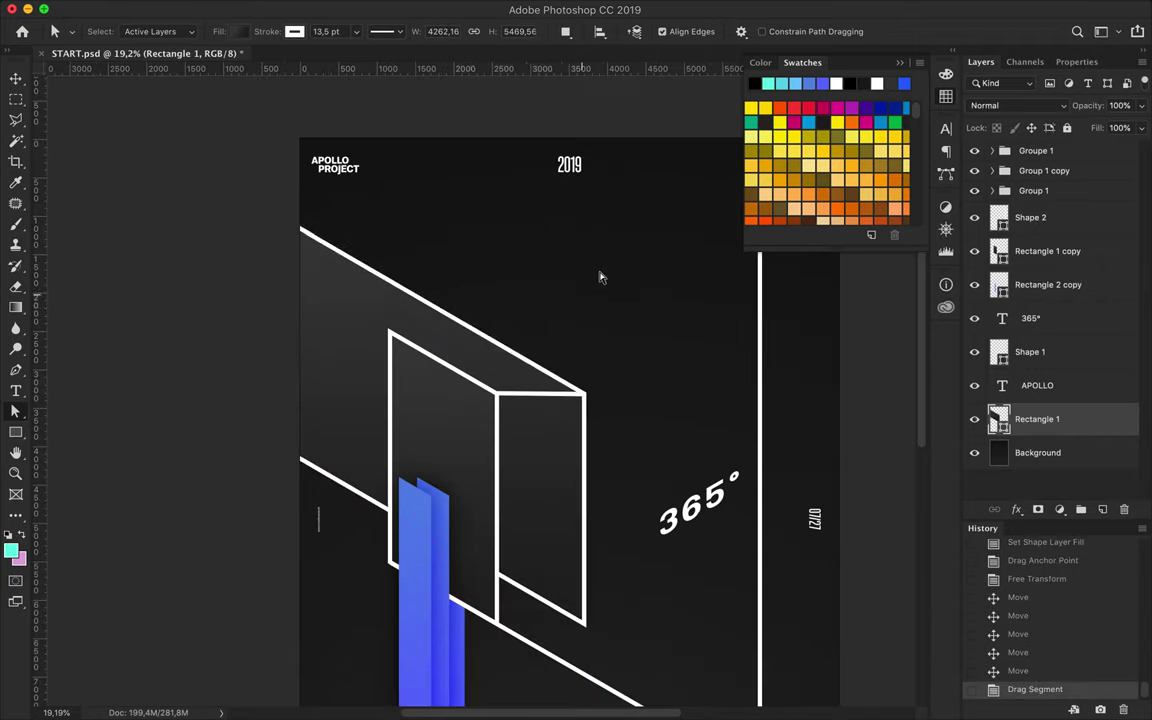
pyautogui.scroll(-2, 653, 242)
pyautogui.scroll(-2, 652, 242)
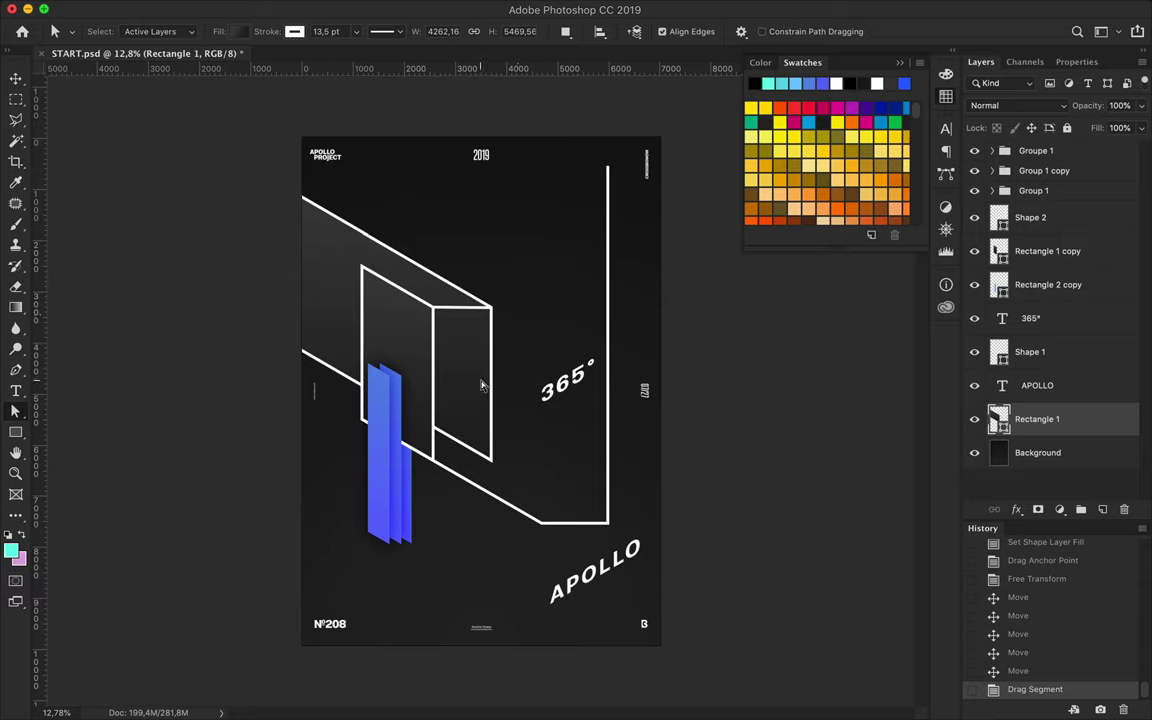
# Move the blue bar copy to the top, layered below Rectangle 1 copy and behind the frame
pyautogui.press('v')
pyautogui.hotkey('ctrl', '[')
pyautogui.moveTo(400, 451); pyautogui.dragTo(404, 262)
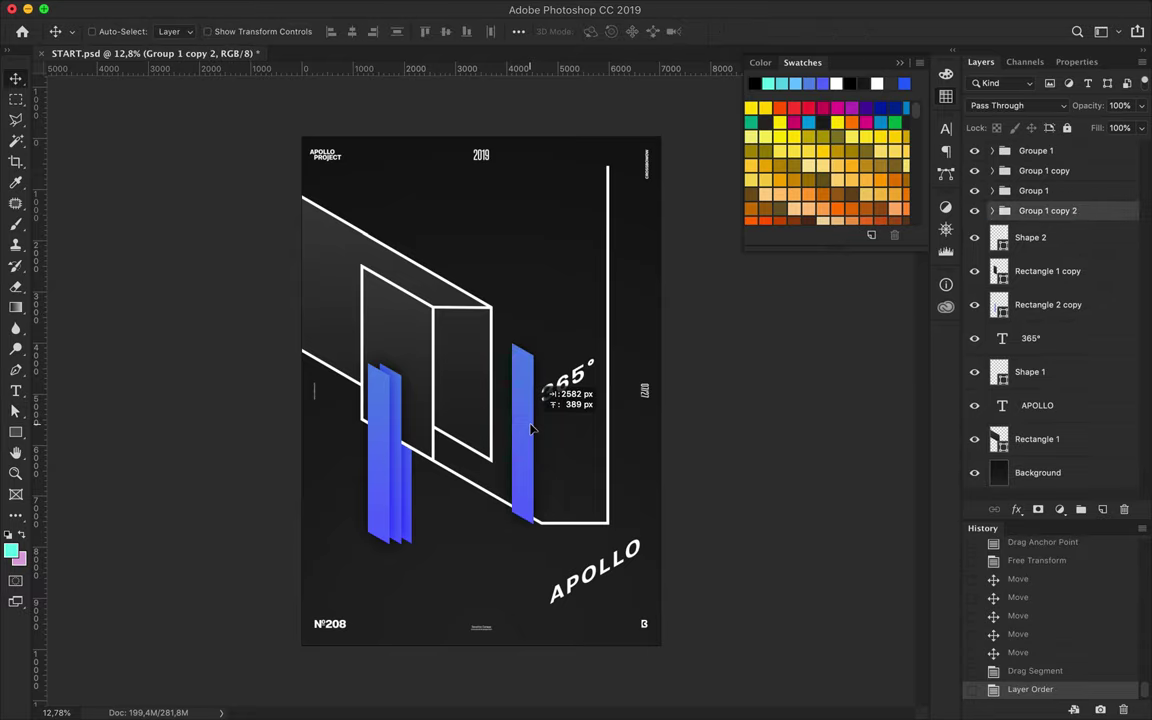
pyautogui.moveTo(1047, 210); pyautogui.dragTo(1047, 288)
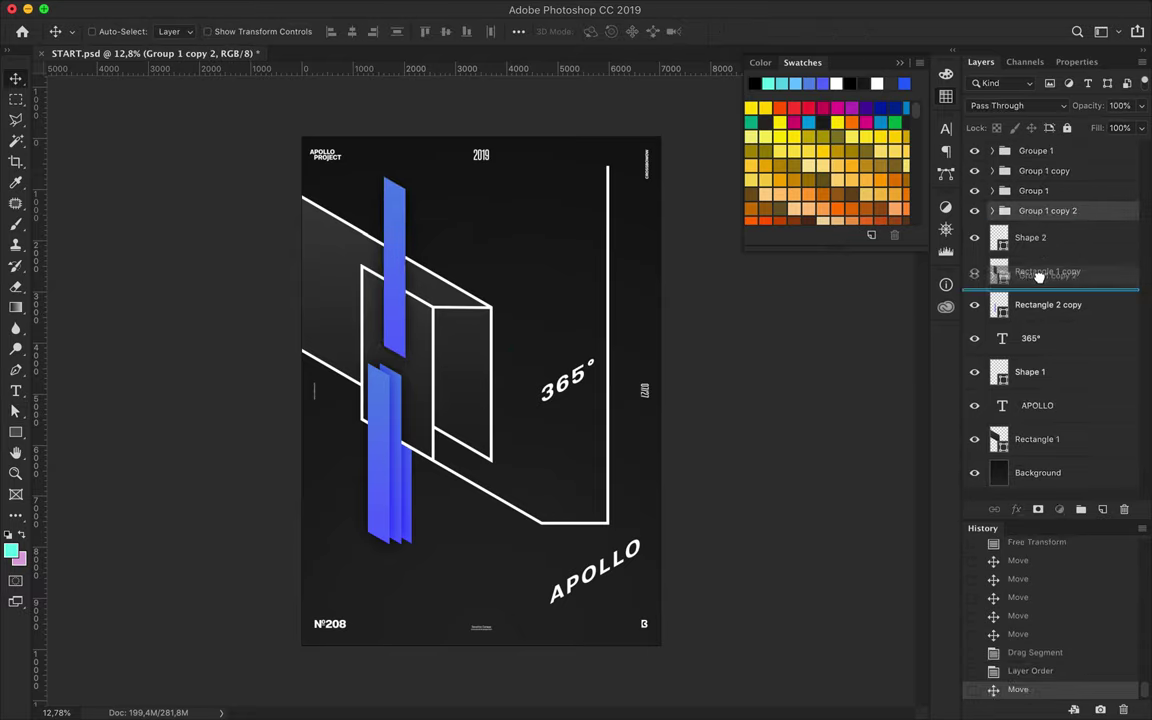
pyautogui.moveTo(374, 238); pyautogui.dragTo(407, 254)
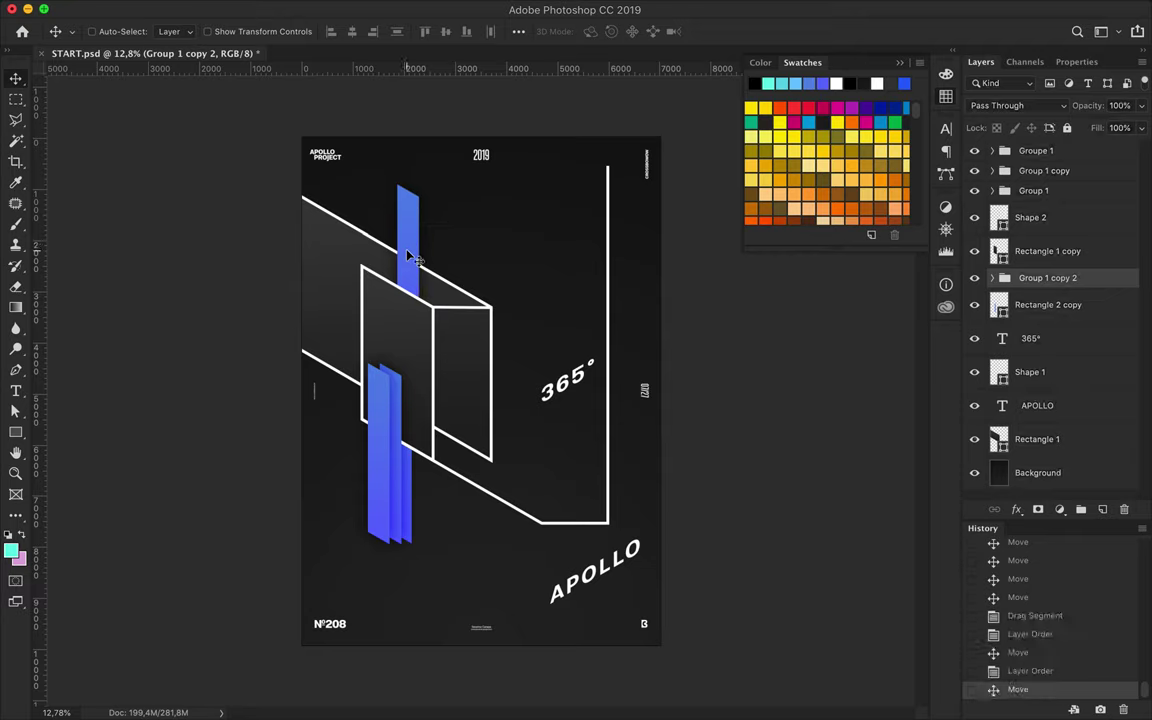
# Delete the long beam Rectangle 1 and the Shape 2 and Shape 1 white lines
pyautogui.click(1076, 225)
pyautogui.click(1050, 438)
pyautogui.press('Delete')
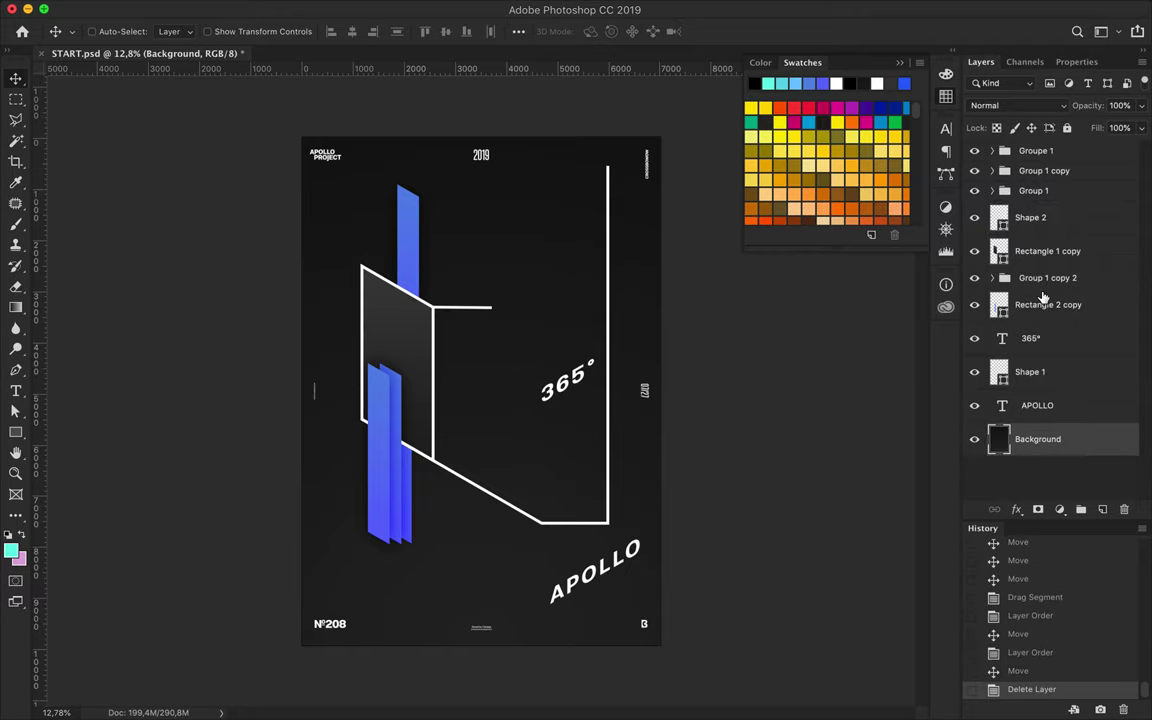
pyautogui.keyDown('shift'); pyautogui.click(1035, 220); pyautogui.keyUp('shift')
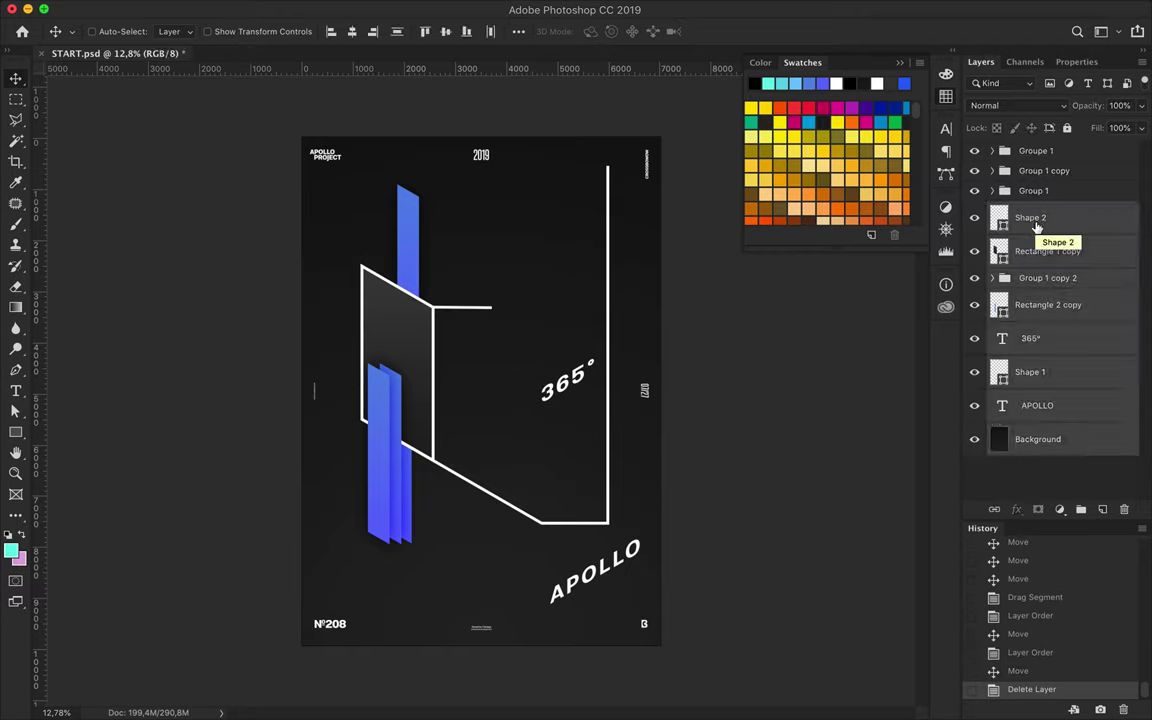
pyautogui.click(615, 485)
pyautogui.press('Delete')
pyautogui.click(488, 312)
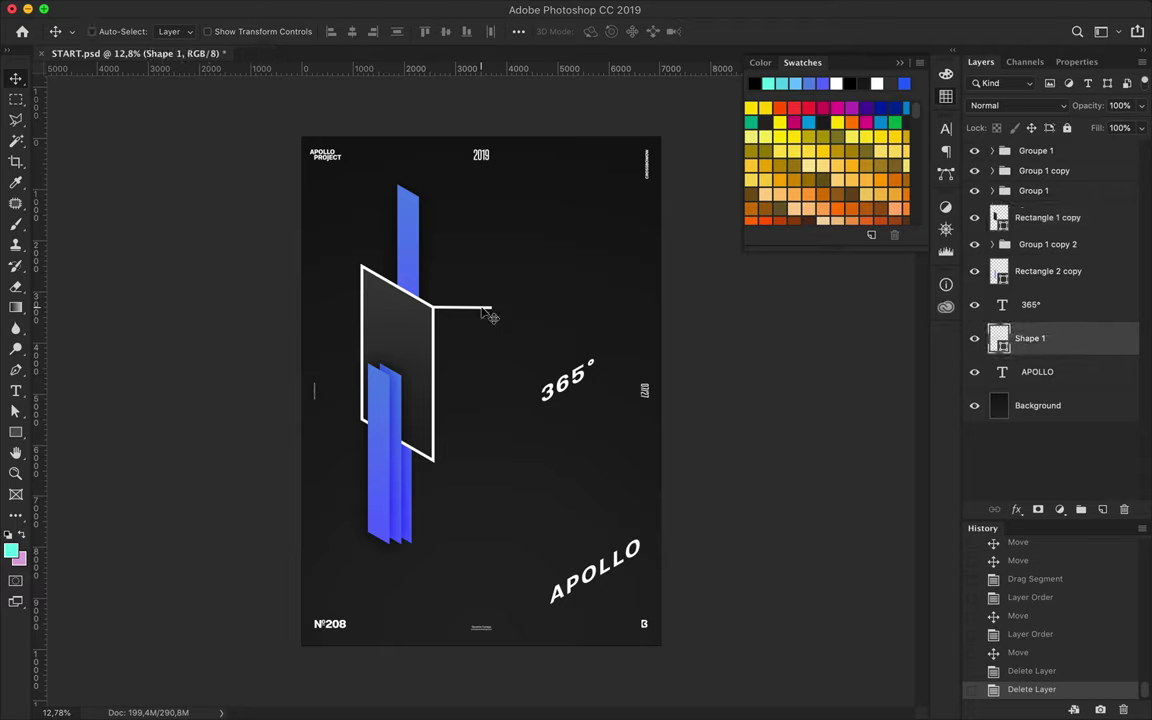
pyautogui.press('Delete')
# Alt-drag a duplicate of Rectangle 1 copy up and left, stacked above Group 1
pyautogui.moveTo(424, 363); pyautogui.dragTo(447, 387)
pyautogui.hotkey('ctrl', 'z')
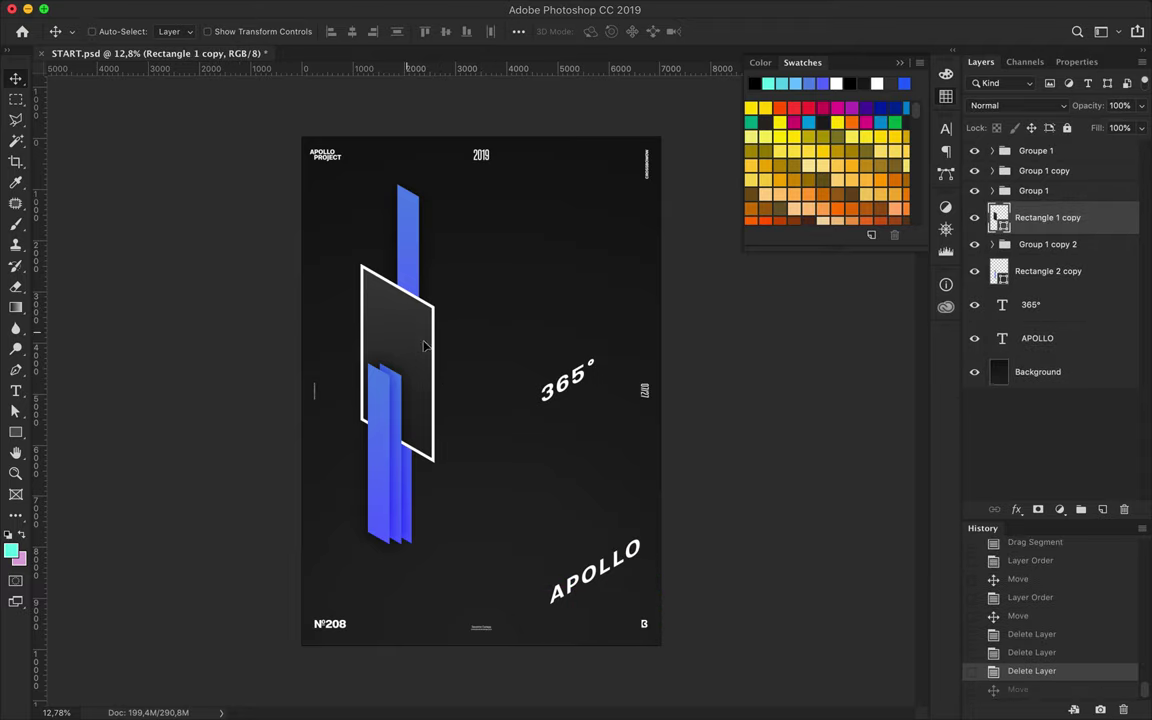
pyautogui.moveTo(408, 337); pyautogui.dragTo(392, 308)
pyautogui.hotkey('ctrl', ']')
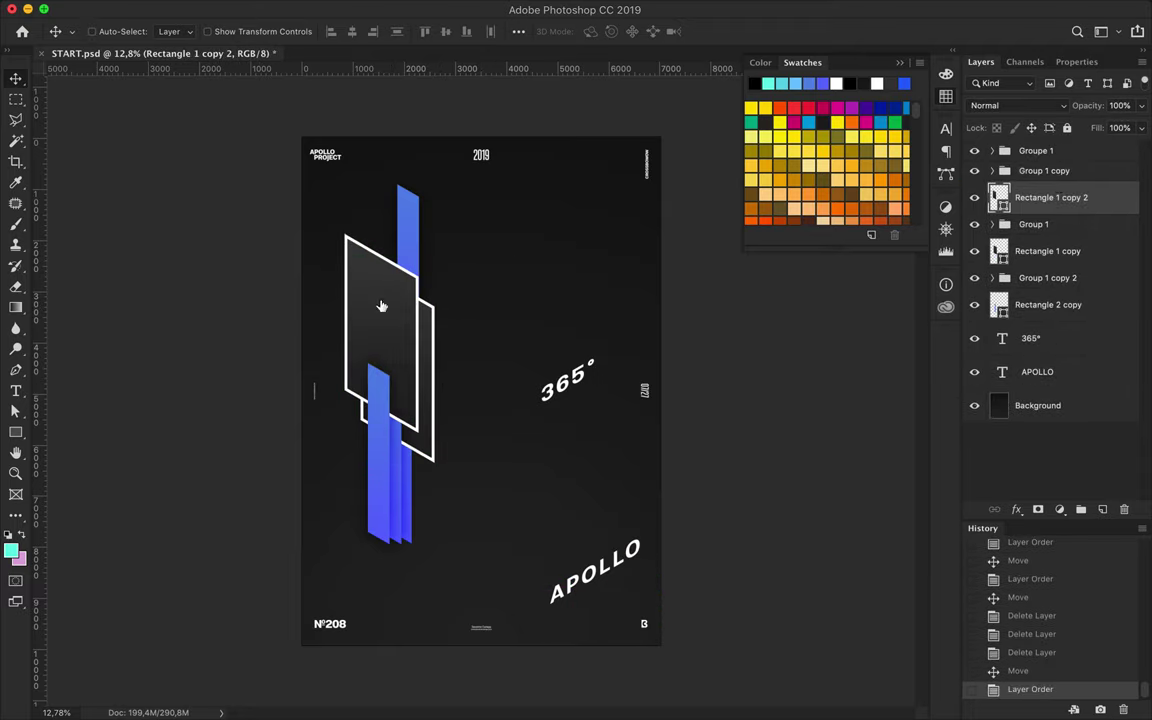
pyautogui.moveTo(1077, 208); pyautogui.dragTo(1077, 215)
pyautogui.press('a')
pyautogui.click(294, 31)
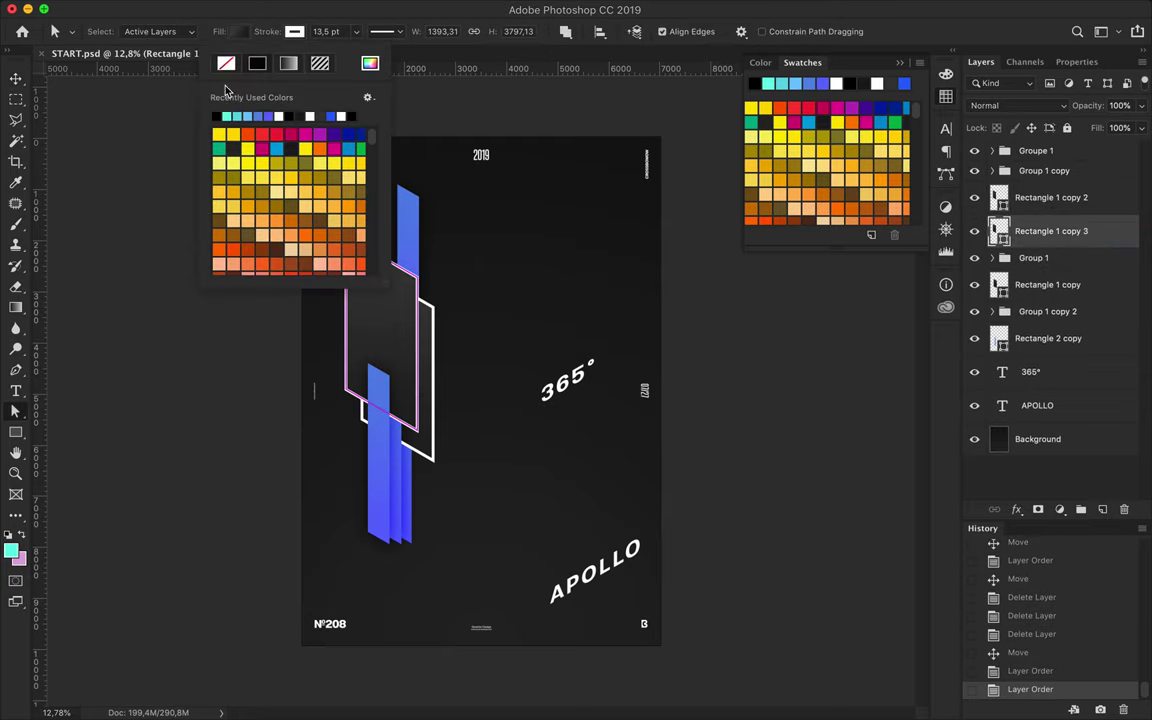
# Change the frame copy's fill and try a first blur, then undo it
pyautogui.click(238, 31)
pyautogui.click(201, 63)
pyautogui.press('v')
pyautogui.click(393, 8)
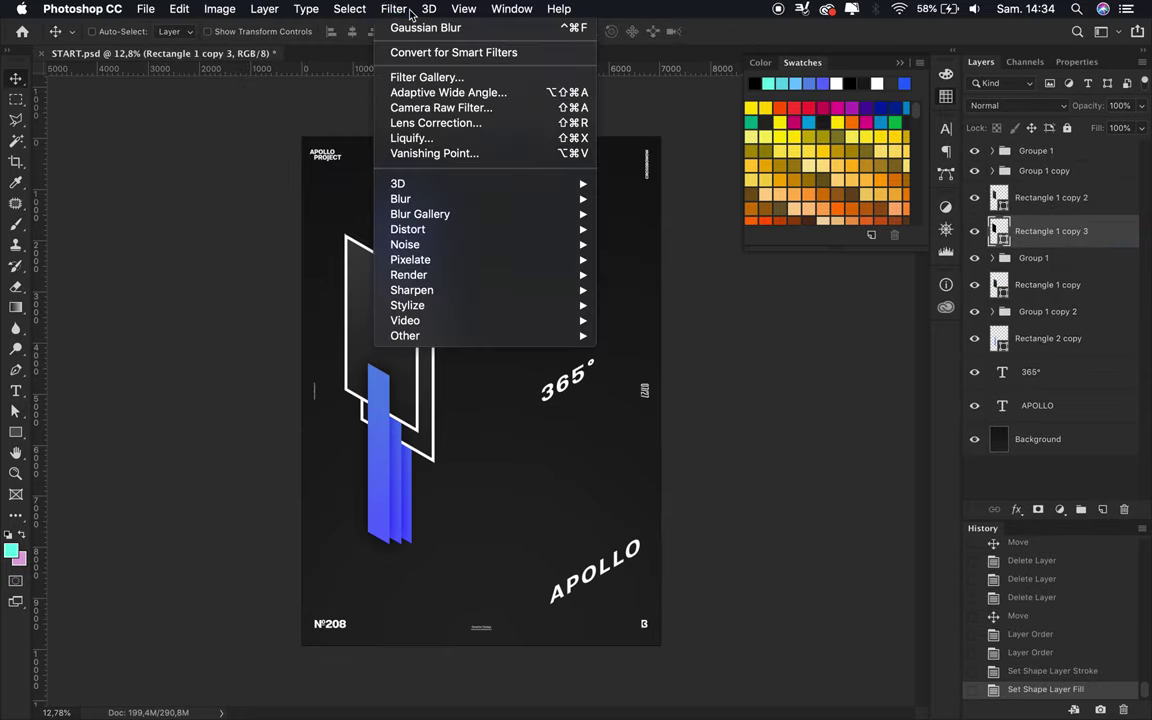
pyautogui.click(630, 213)
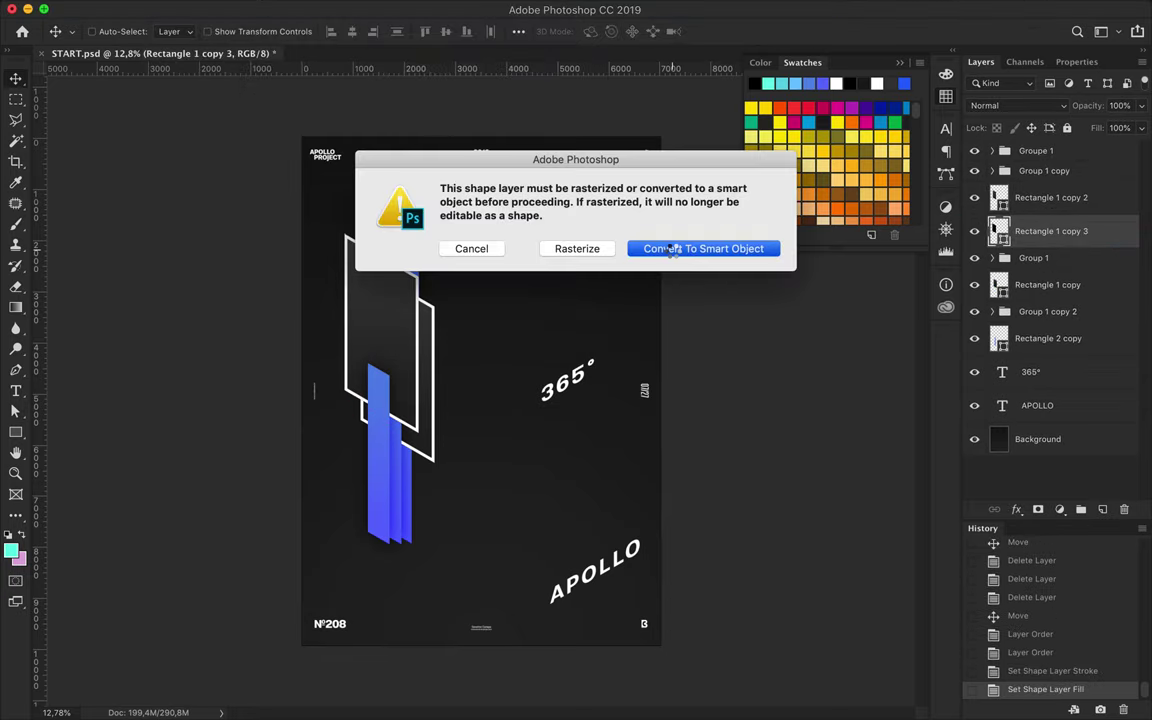
pyautogui.click(672, 249)
pyautogui.moveTo(445, 5)
pyautogui.click(972, 235)
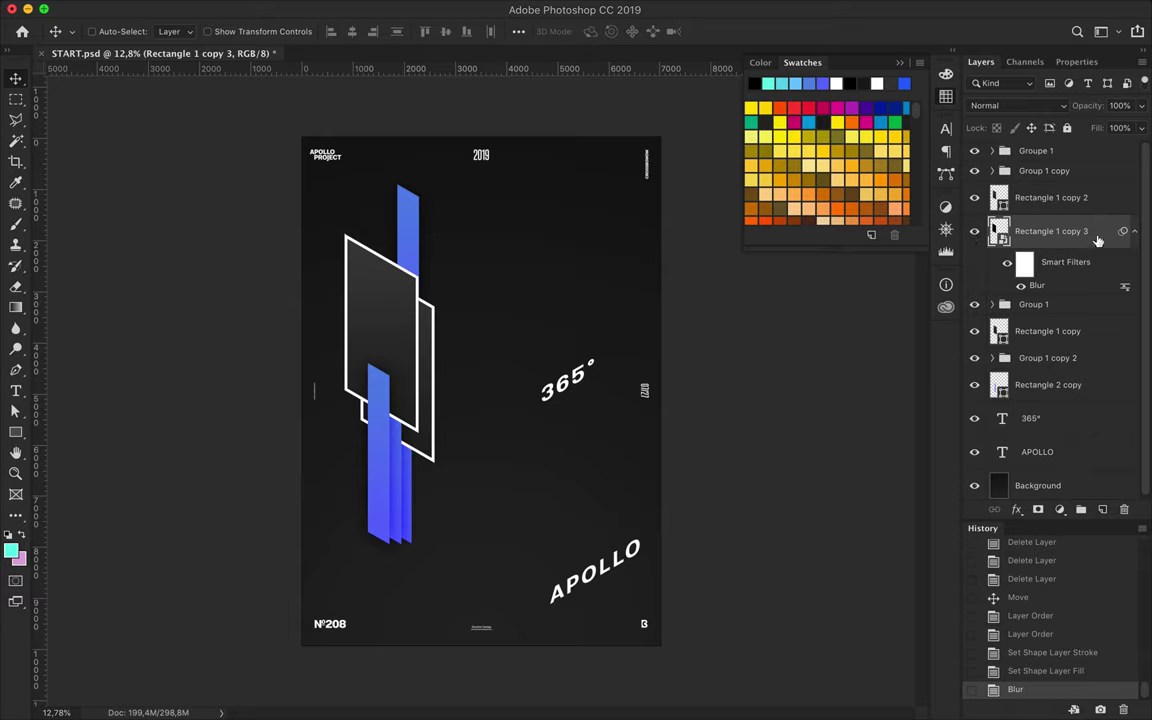
pyautogui.moveTo(398, 318); pyautogui.dragTo(429, 296)
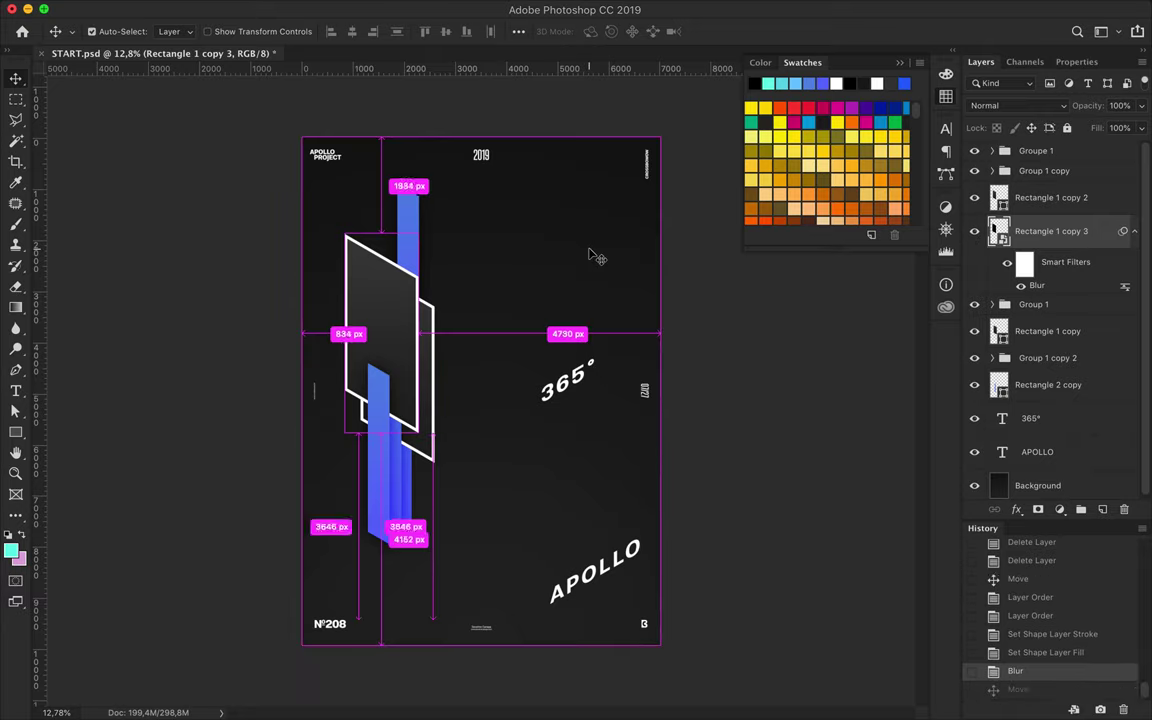
pyautogui.press('super+z')
pyautogui.press('super+z')
# Convert Rectangle 1 copy 3 to a Smart Object and apply Gaussian Blur
pyautogui.click(392, 9)
pyautogui.click(651, 262)
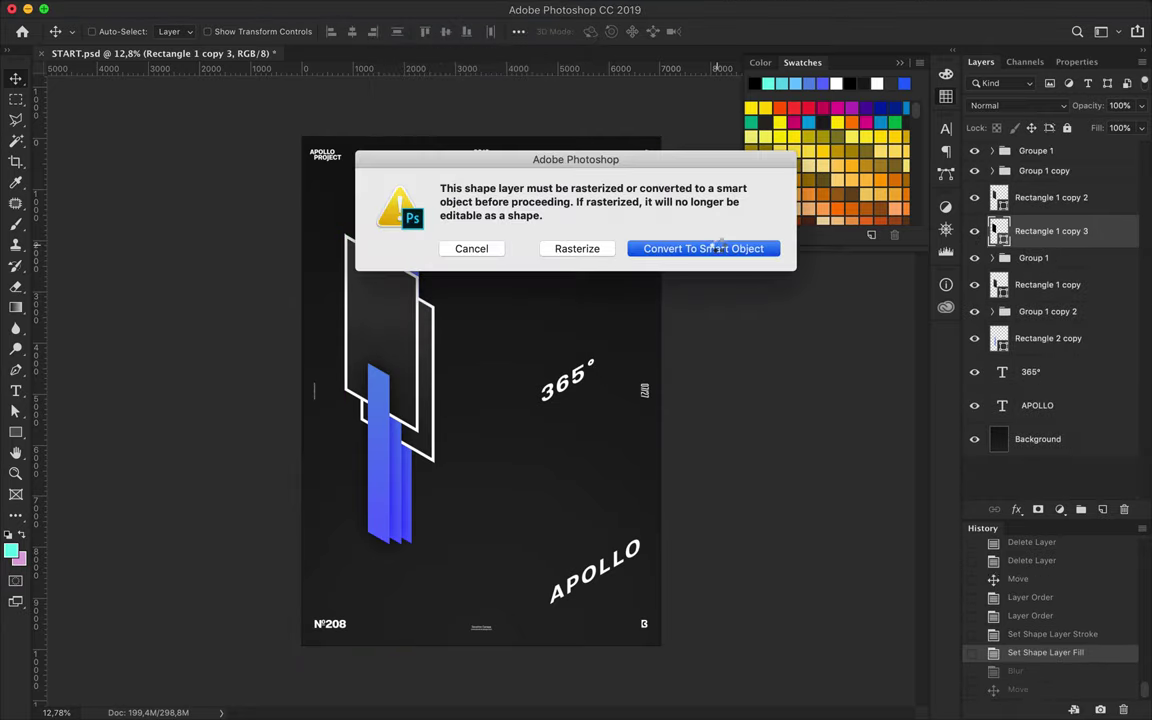
pyautogui.click(712, 248)
pyautogui.click(914, 160)
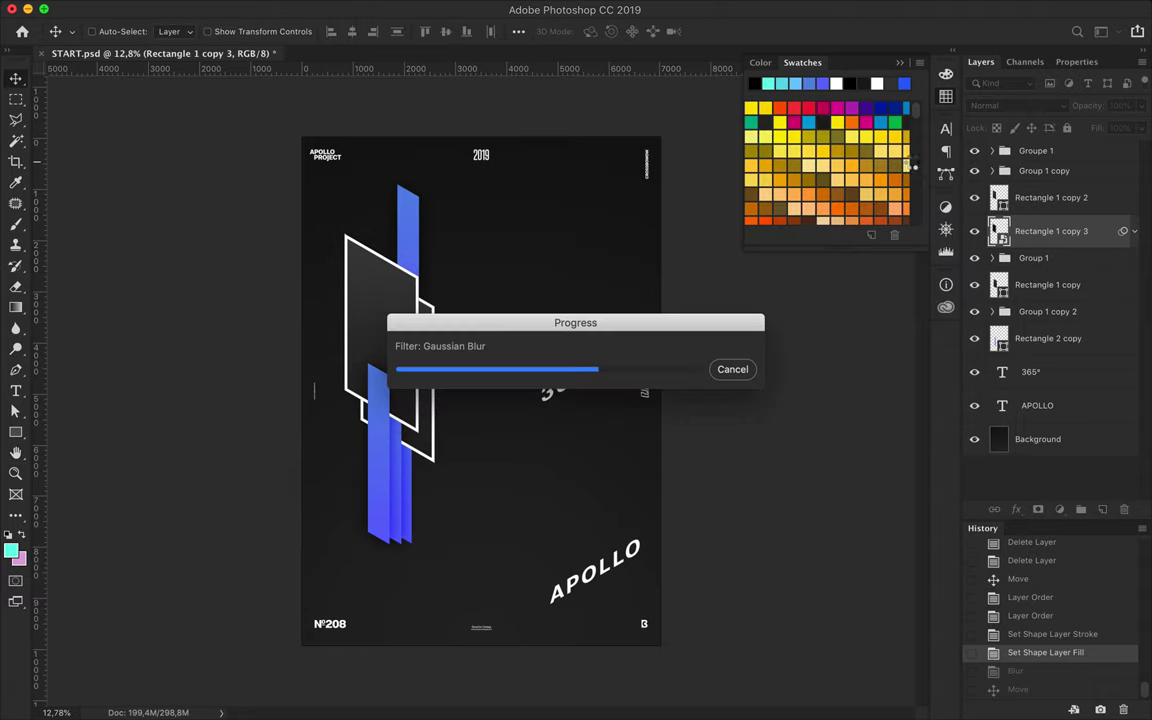
pyautogui.moveTo(458, 292); pyautogui.dragTo(440, 296)
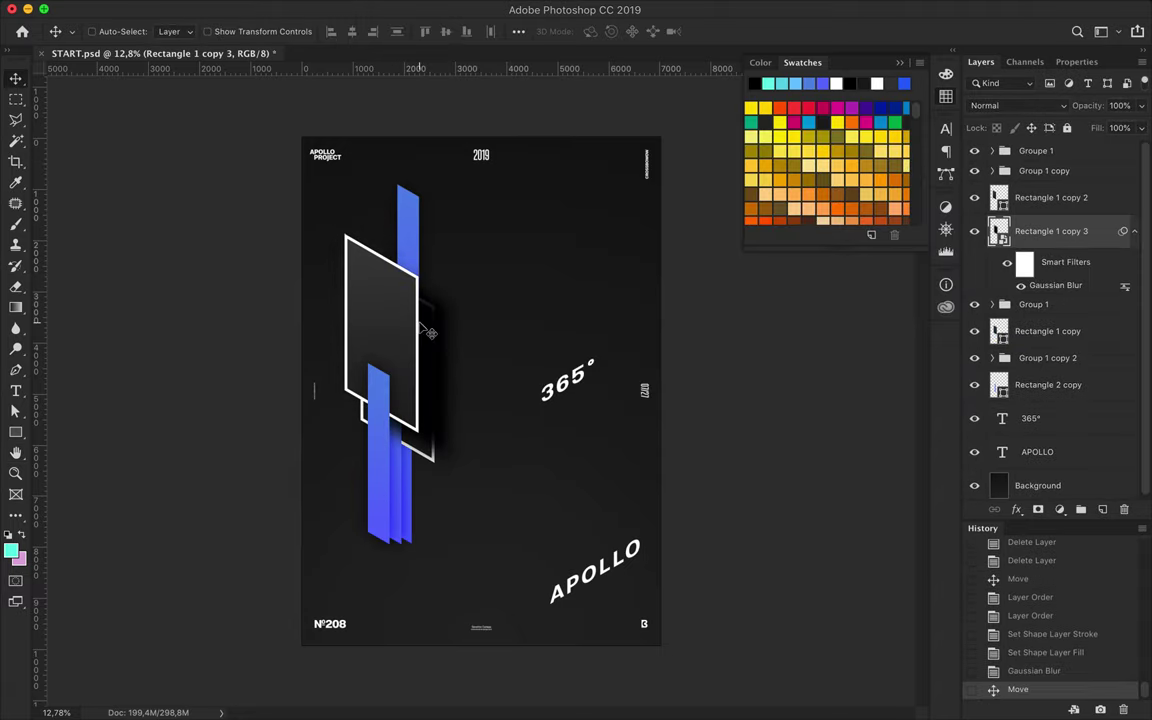
pyautogui.press('cmd+z')
# Set the blurred shadow layer to Overlay blend mode with 80% fill
pyautogui.click(1018, 105)
pyautogui.click(994, 278)
pyautogui.moveTo(1141, 128); pyautogui.dragTo(1117, 128)
pyautogui.press('Return')
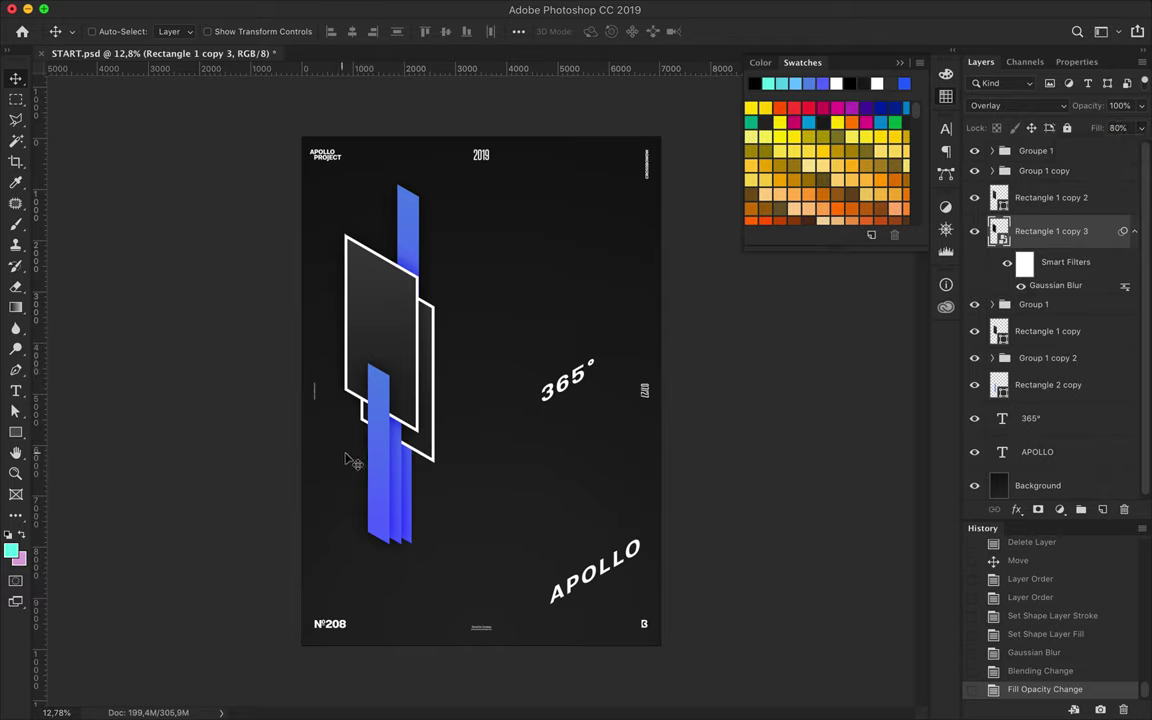
# Select Group 1 and raise the lower blue bars higher on the poster
pyautogui.keyDown('ctrl'); pyautogui.click(379, 476); pyautogui.keyUp('ctrl')
pyautogui.click(518, 190)
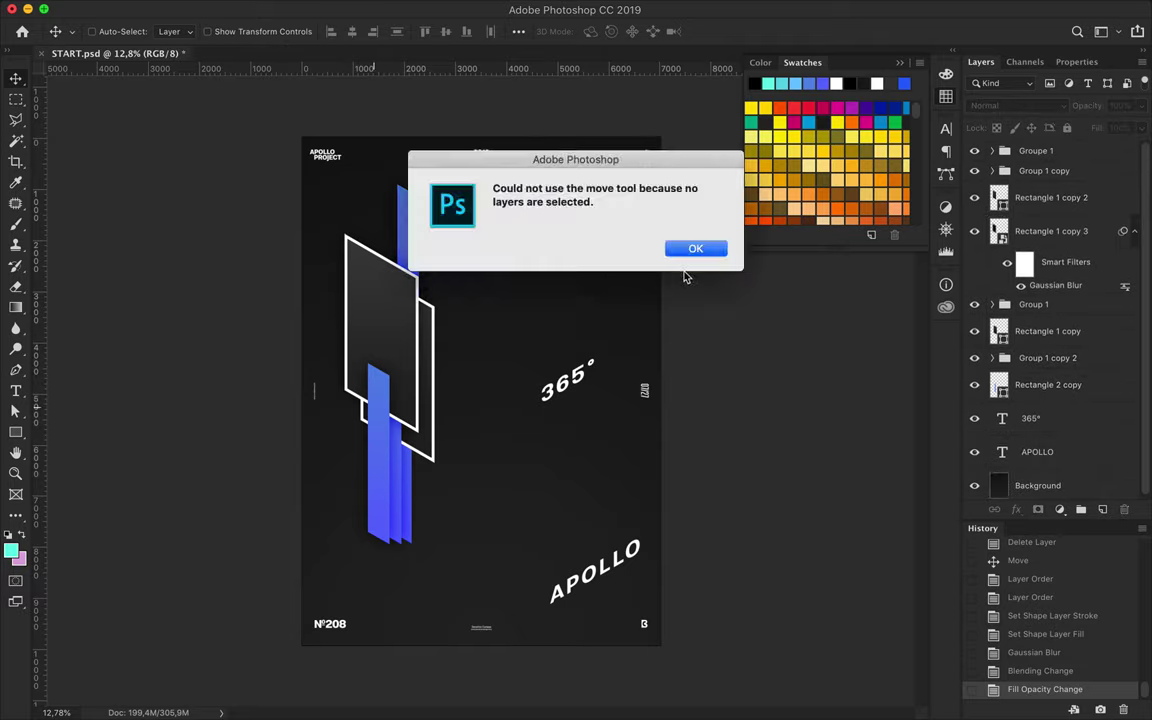
pyautogui.click(694, 246)
pyautogui.click(1044, 171)
pyautogui.moveTo(377, 388); pyautogui.dragTo(377, 388)
pyautogui.click(1050, 198)
pyautogui.keyDown('ctrl'); pyautogui.click(447, 479); pyautogui.keyUp('ctrl')
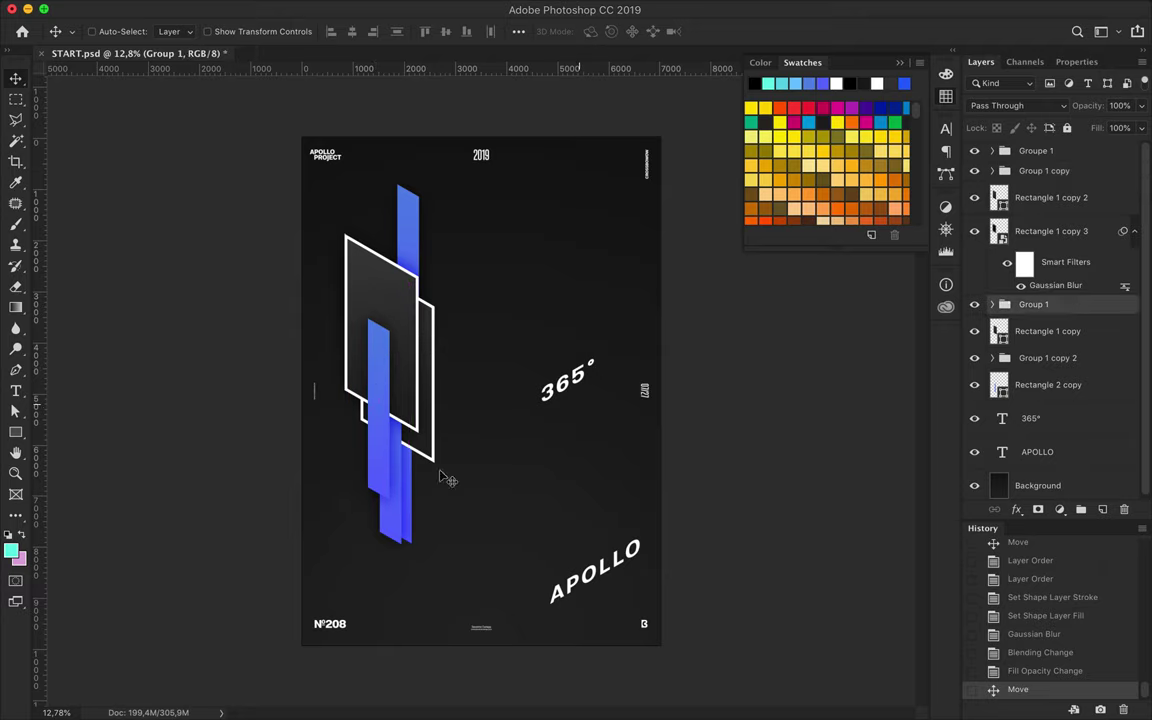
pyautogui.moveTo(403, 479); pyautogui.dragTo(405, 484)
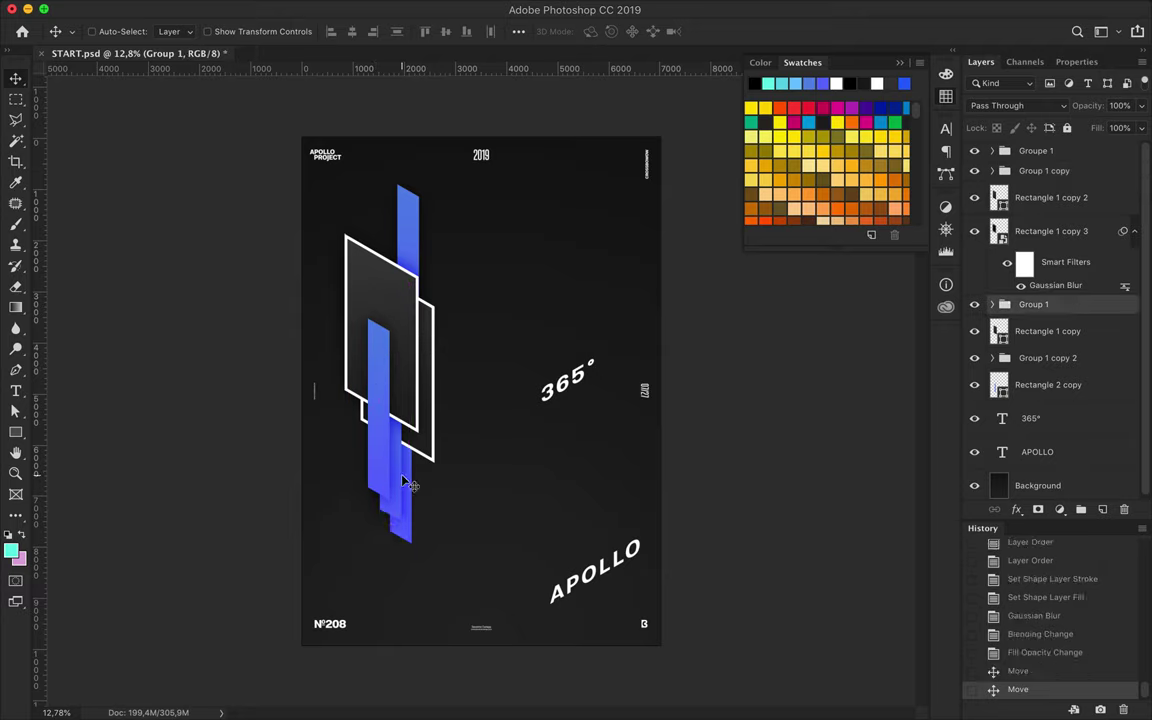
# Place APOLLO beside the bars, layered below Group 1 copy, with 365° just beneath it
pyautogui.moveTo(567, 388)
pyautogui.mouseDown()
pyautogui.moveTo(452, 506)
pyautogui.moveTo(445, 574)
pyautogui.mouseUp()
pyautogui.keyDown('ctrl'); pyautogui.click(581, 597); pyautogui.keyUp('ctrl')
pyautogui.moveTo(413, 497); pyautogui.dragTo(416, 502)
pyautogui.moveTo(1016, 451); pyautogui.dragTo(1016, 190)
pyautogui.moveTo(1036, 338); pyautogui.dragTo(1040, 350)
pyautogui.keyDown('ctrl'); pyautogui.click(440, 562); pyautogui.keyUp('ctrl')
pyautogui.moveTo(440, 562)
pyautogui.mouseDown()
pyautogui.moveTo(452, 476)
pyautogui.moveTo(437, 509)
pyautogui.mouseUp()
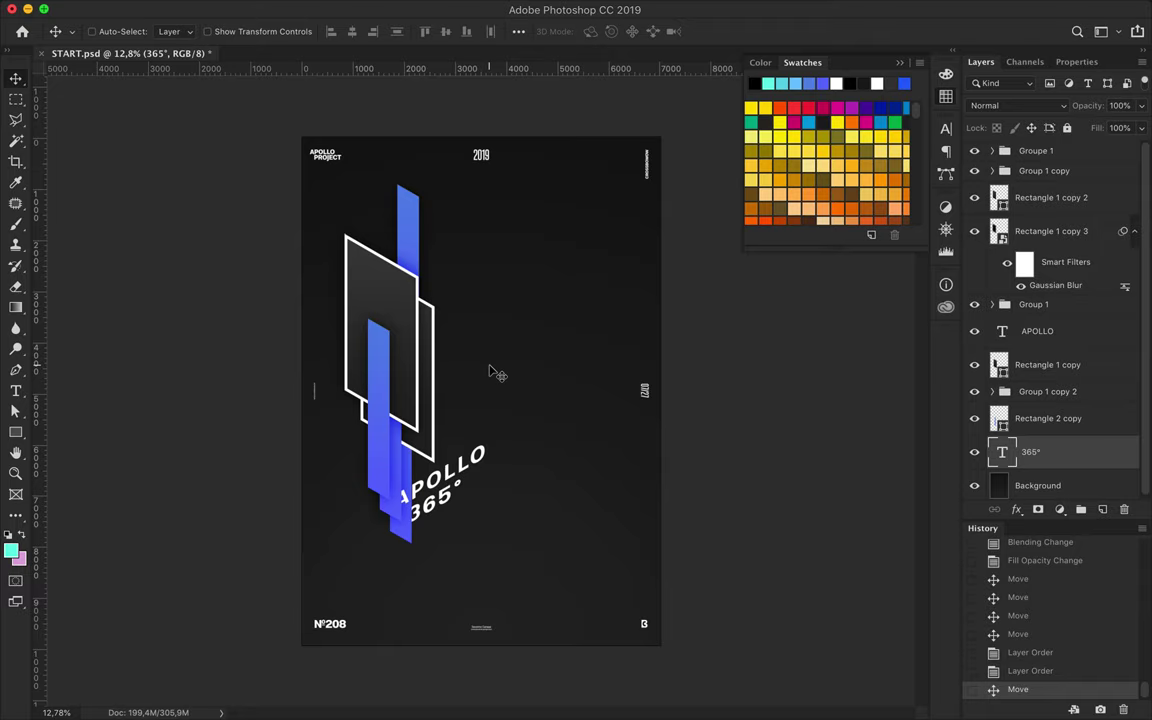
# Save the lower and upper blue bars' fill gradients as new gradient presets
pyautogui.press('a')
pyautogui.keyDown('ctrl'); pyautogui.click(378, 340); pyautogui.keyUp('ctrl')
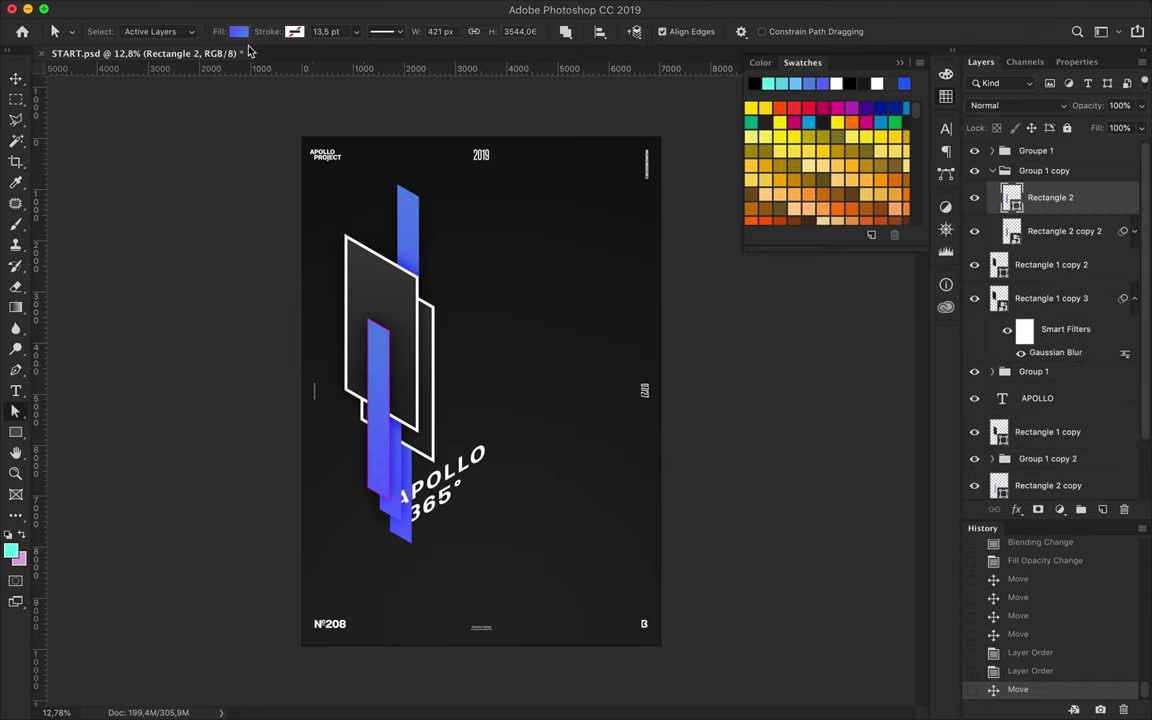
pyautogui.click(238, 31)
pyautogui.click(312, 246)
pyautogui.press('Return')
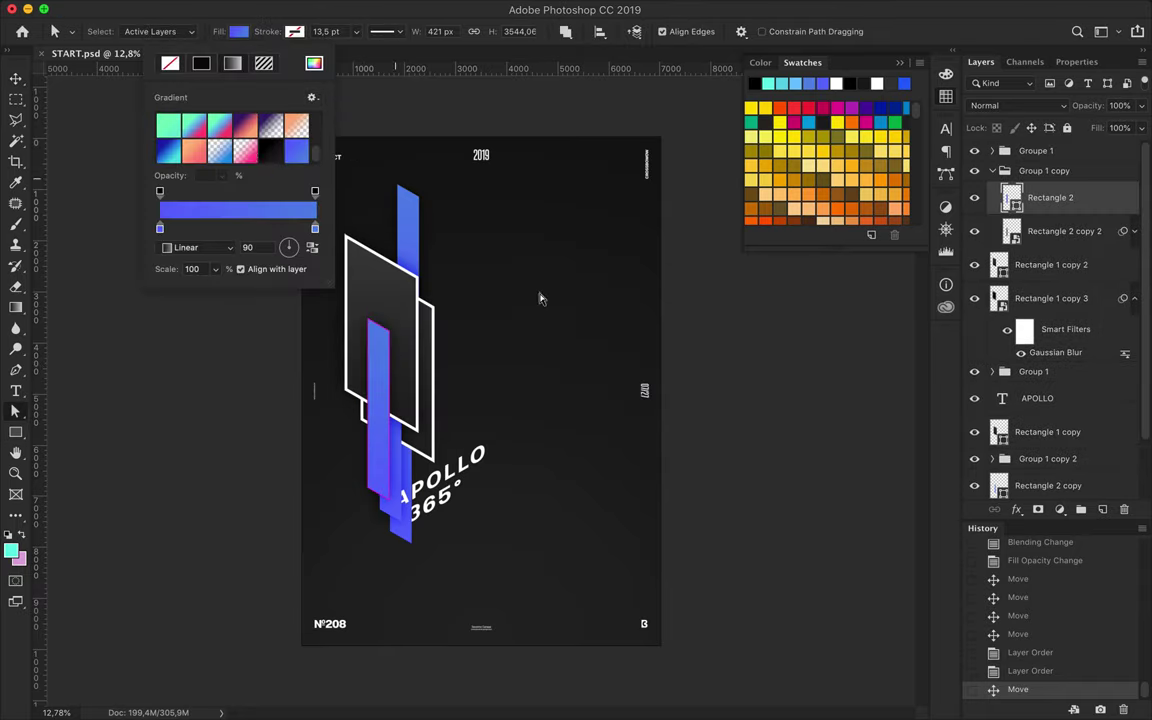
pyautogui.click(378, 313)
pyautogui.keyDown('ctrl'); pyautogui.click(378, 313); pyautogui.keyUp('ctrl')
pyautogui.click(239, 32)
pyautogui.click(312, 246)
pyautogui.press('Return')
# Draw a large rectangle over the lower right and skew it vertically by -30°
pyautogui.press('u')
pyautogui.moveTo(440, 333); pyautogui.dragTo(710, 718)
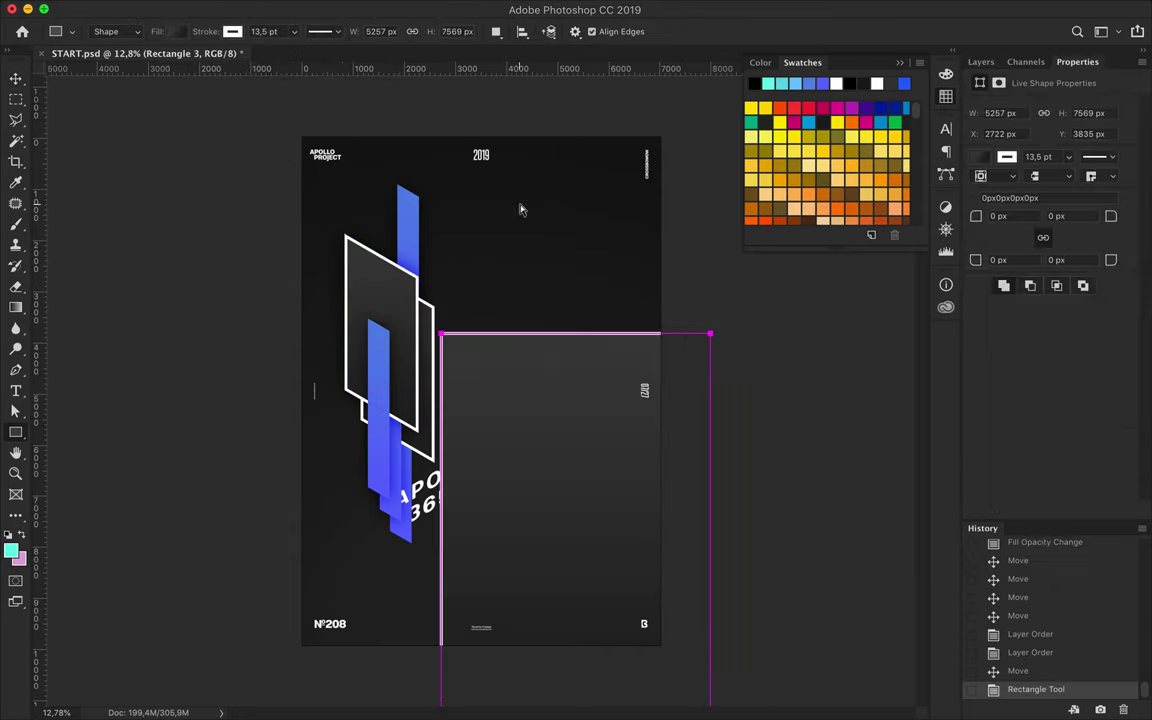
pyautogui.press('a')
pyautogui.hotkey('ctrl', 't')
pyautogui.write('-30')
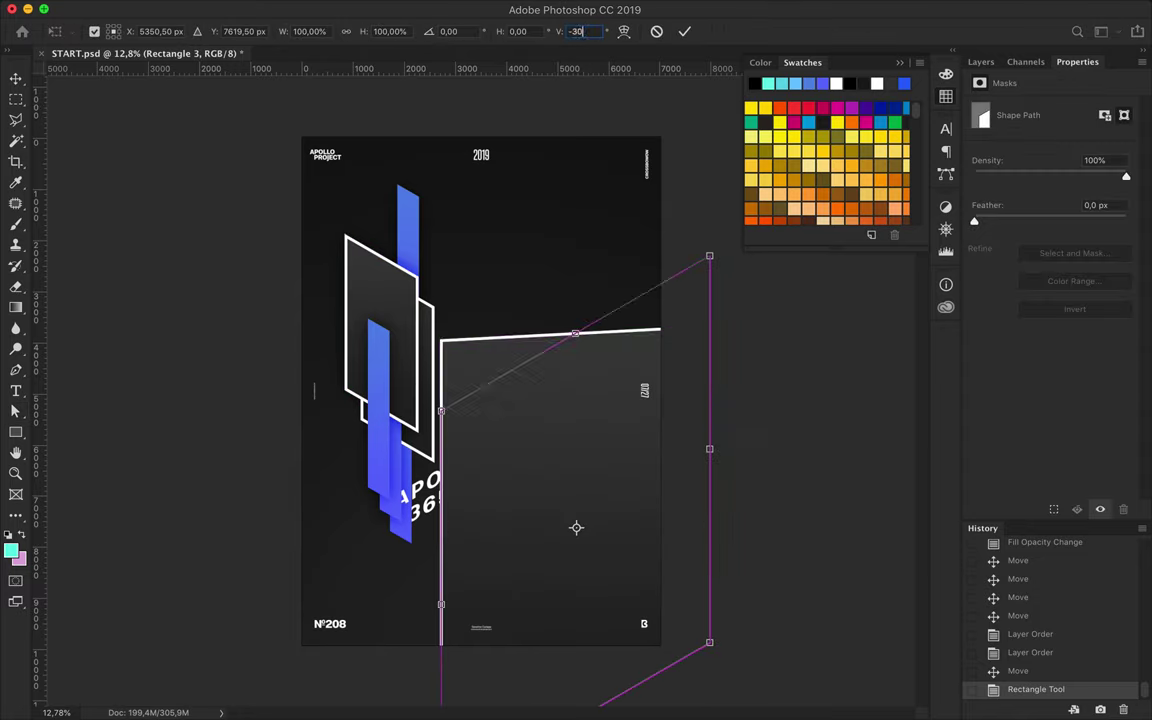
pyautogui.write('00')
pyautogui.moveTo(530, 420); pyautogui.dragTo(500, 365)
pyautogui.press('Return')
# Move Rectangle 3 down the layer stack to sit just above Background
pyautogui.click(981, 62)
pyautogui.moveTo(1070, 492); pyautogui.dragTo(1080, 495)
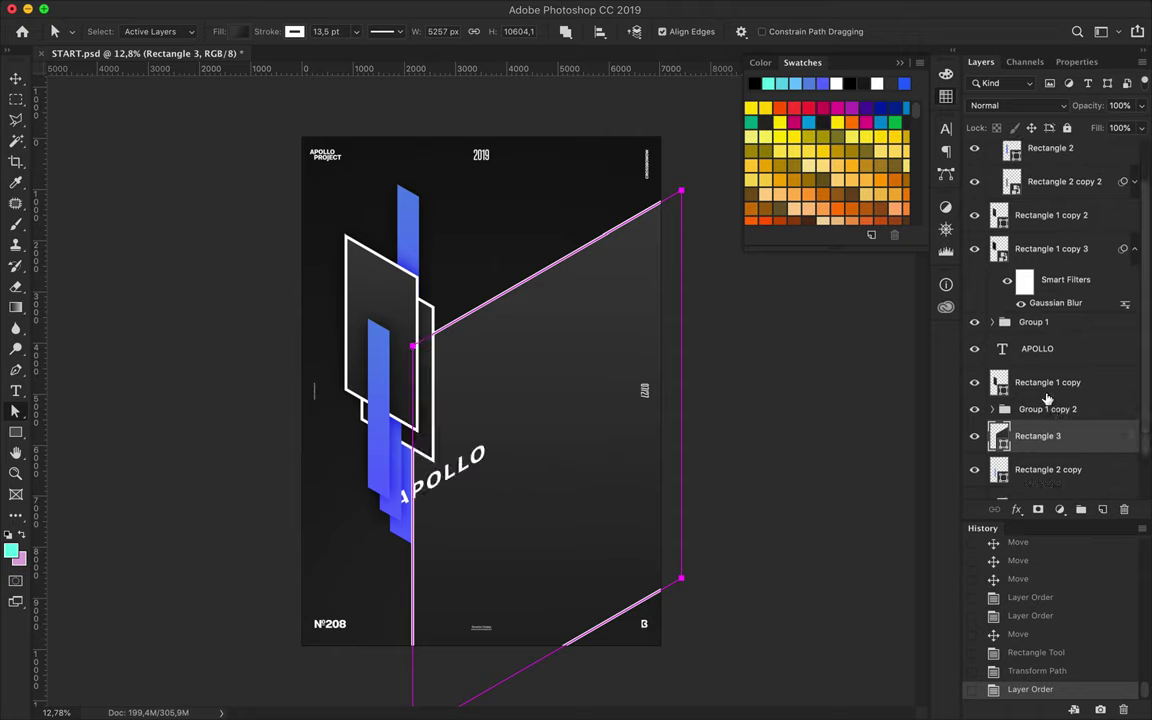
pyautogui.moveTo(1078, 510); pyautogui.dragTo(1104, 508)
pyautogui.click(1030, 414)
pyautogui.scroll(5, 1040, 300)
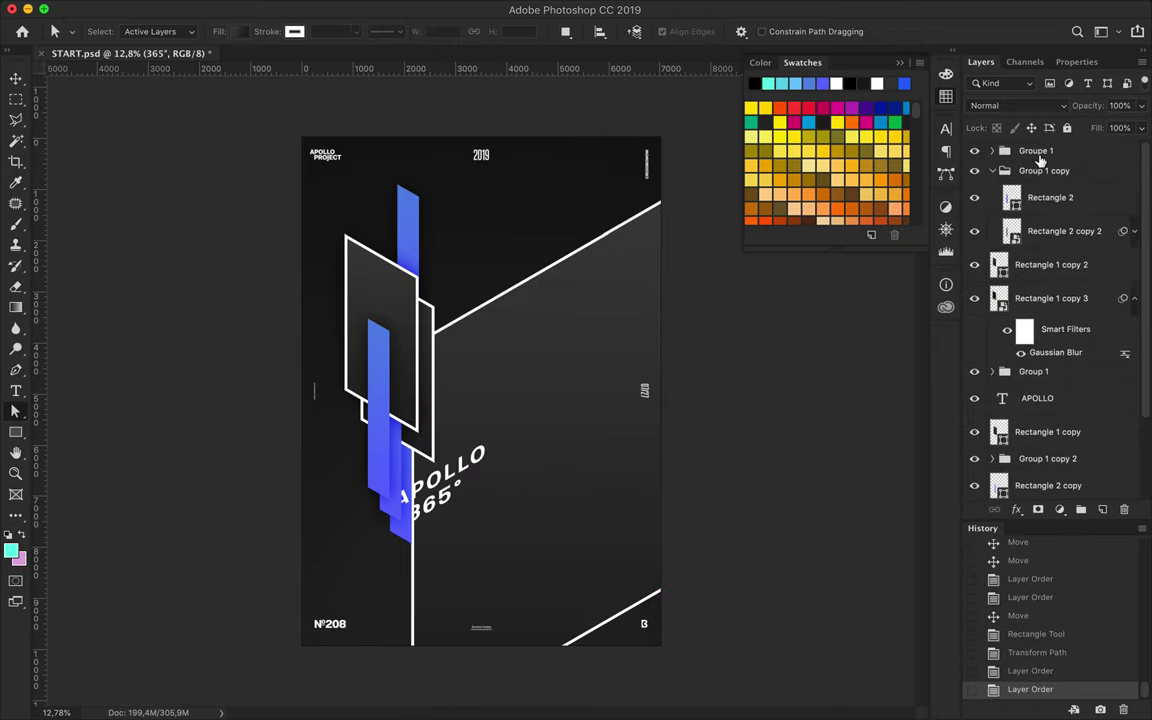
# Group all layers above Rectangle 3 into a group named Right area
pyautogui.keyDown('shift'); pyautogui.click(1045, 150); pyautogui.keyUp('shift')
pyautogui.hotkey('ctrl', 'g')
pyautogui.write('Right area')
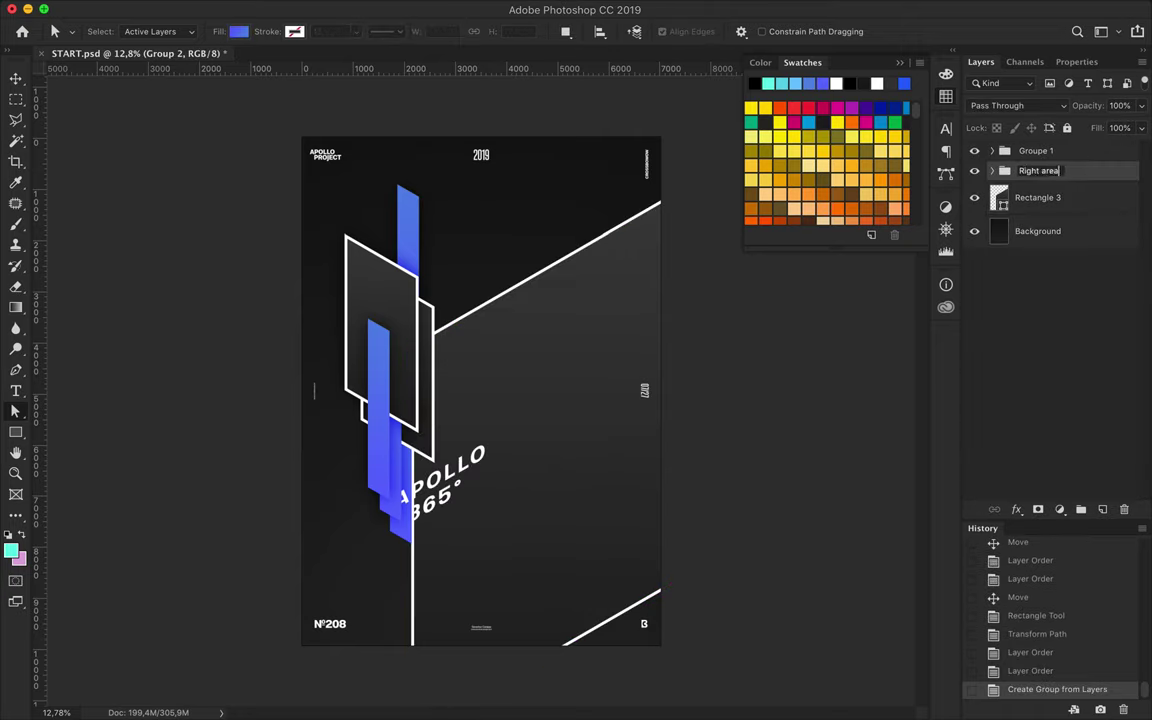
pyautogui.press('Return')
# Shift the big frame up-left, stretch it downward, then raise its bottom edge
pyautogui.press('v')
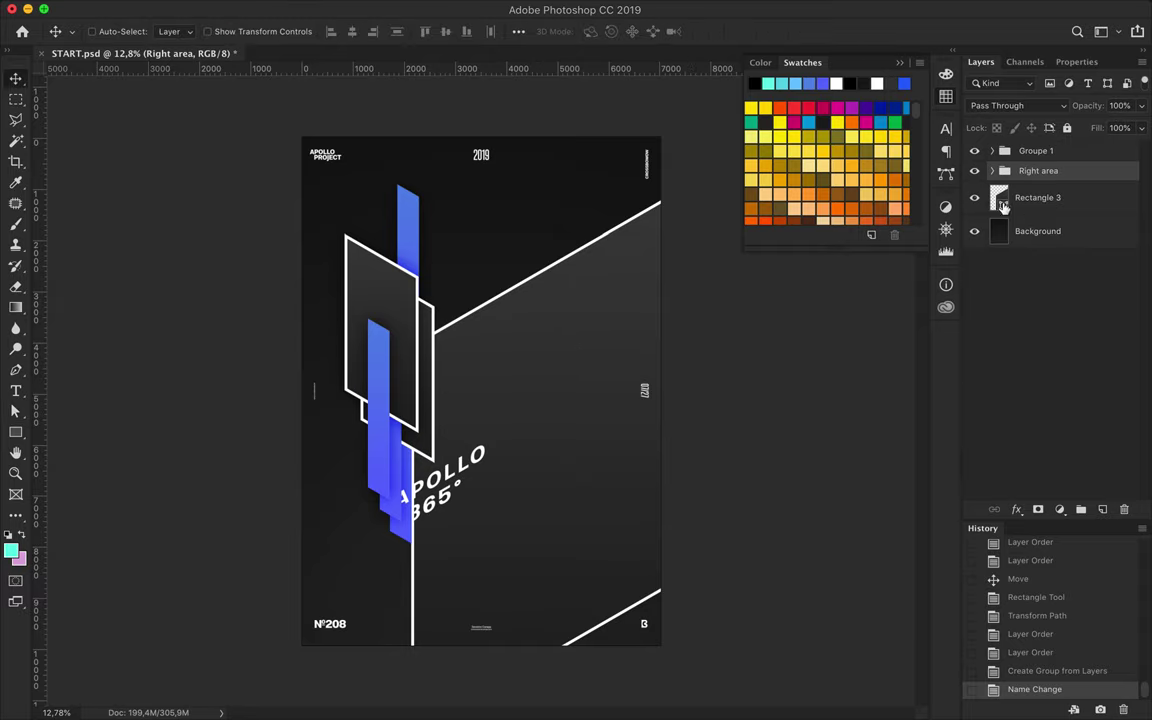
pyautogui.moveTo(537, 339); pyautogui.dragTo(490, 313)
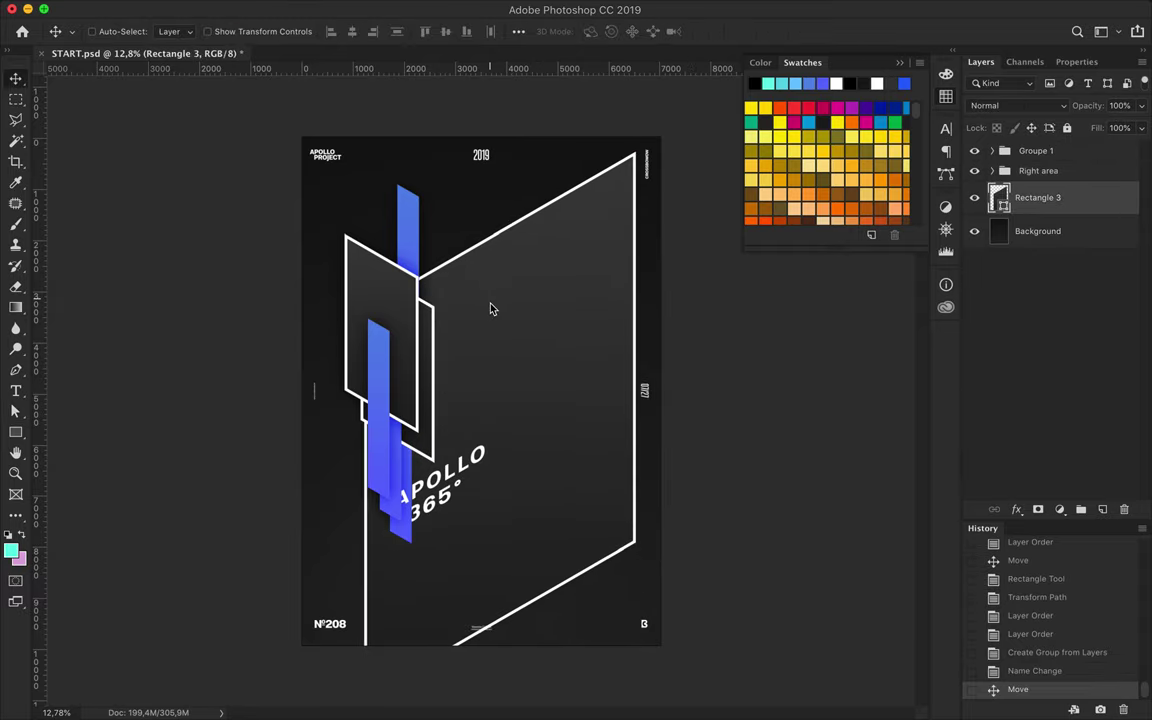
pyautogui.hotkey('ctrl', 't')
pyautogui.moveTo(501, 661); pyautogui.dragTo(501, 698)
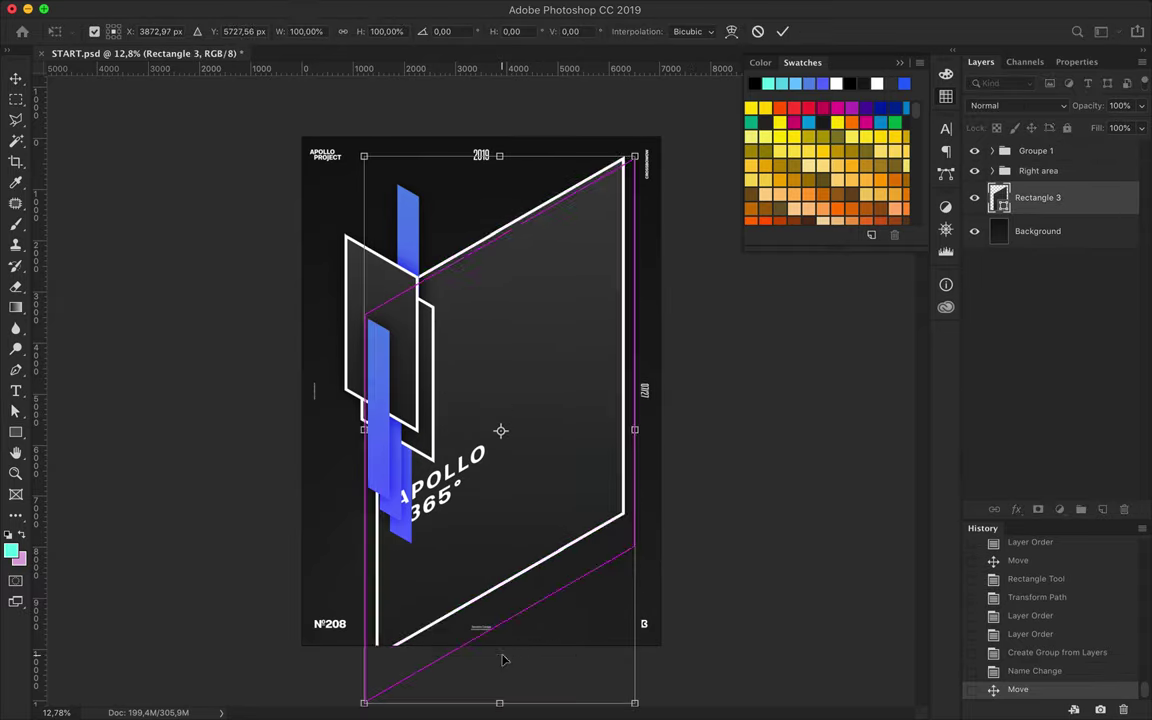
pyautogui.press('a')
pyautogui.moveTo(543, 641); pyautogui.dragTo(575, 598)
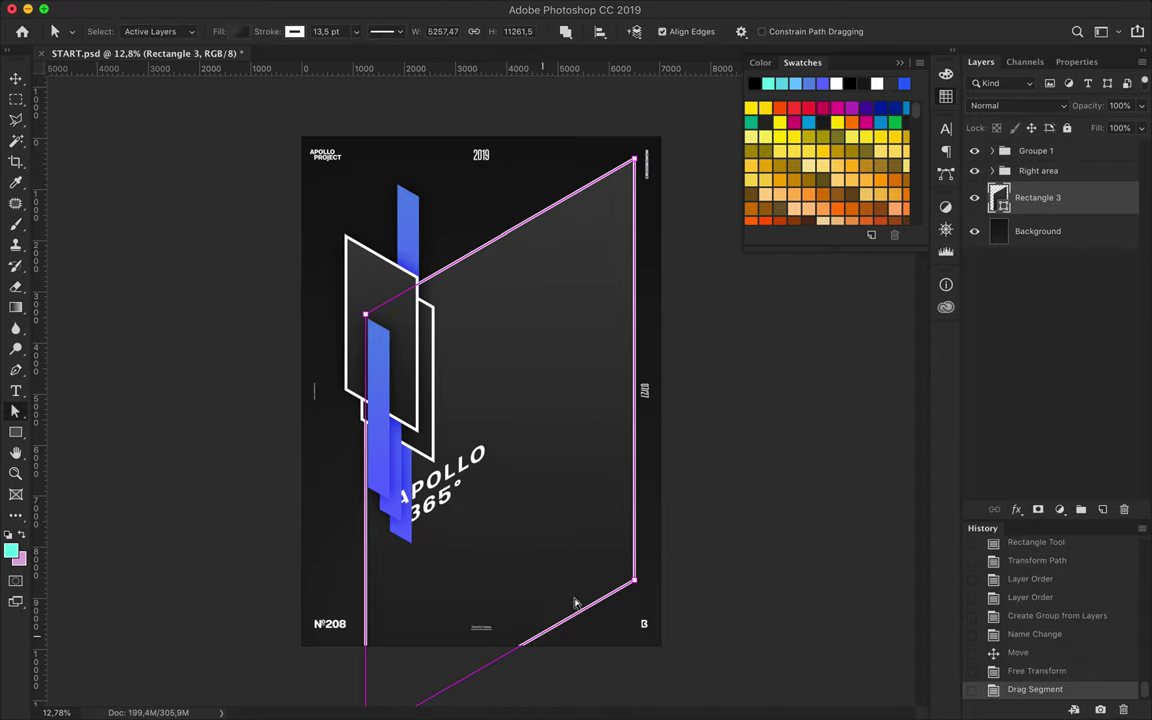
# Zoom in and shift the upper blue bar slightly left
pyautogui.press('v')
pyautogui.click(481, 401)
pyautogui.scroll(2, 480, 380)
pyautogui.moveTo(385, 320); pyautogui.dragTo(356, 274)
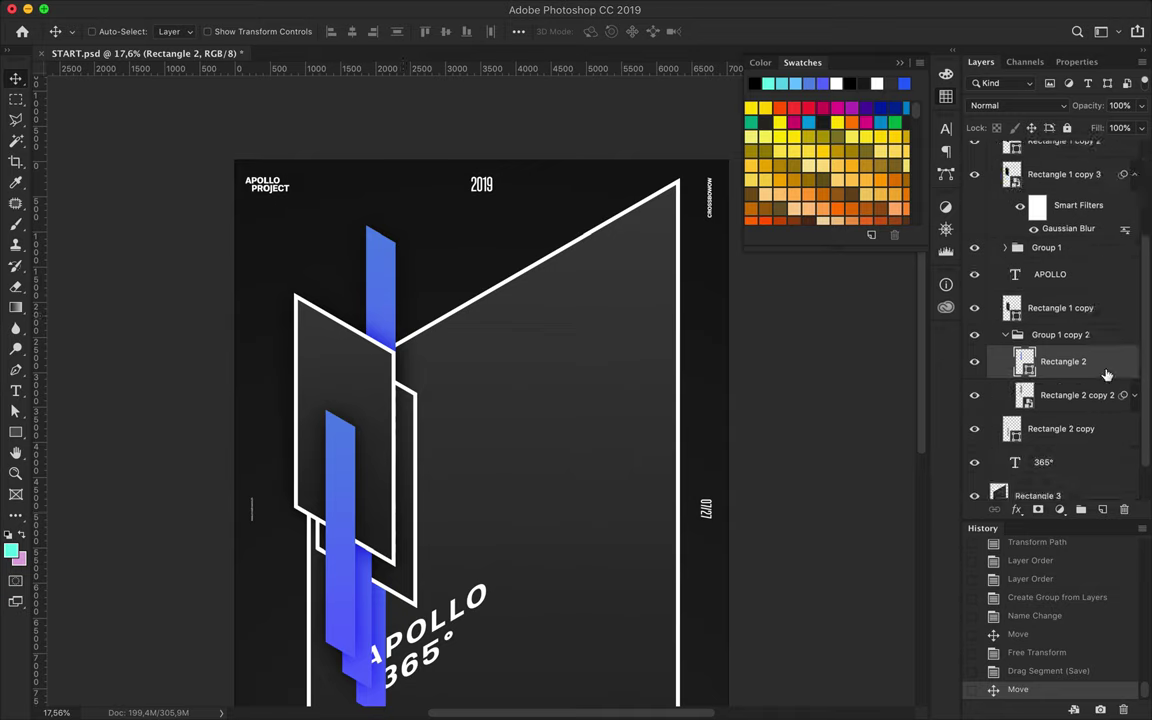
pyautogui.scroll(-3, 490, 349)
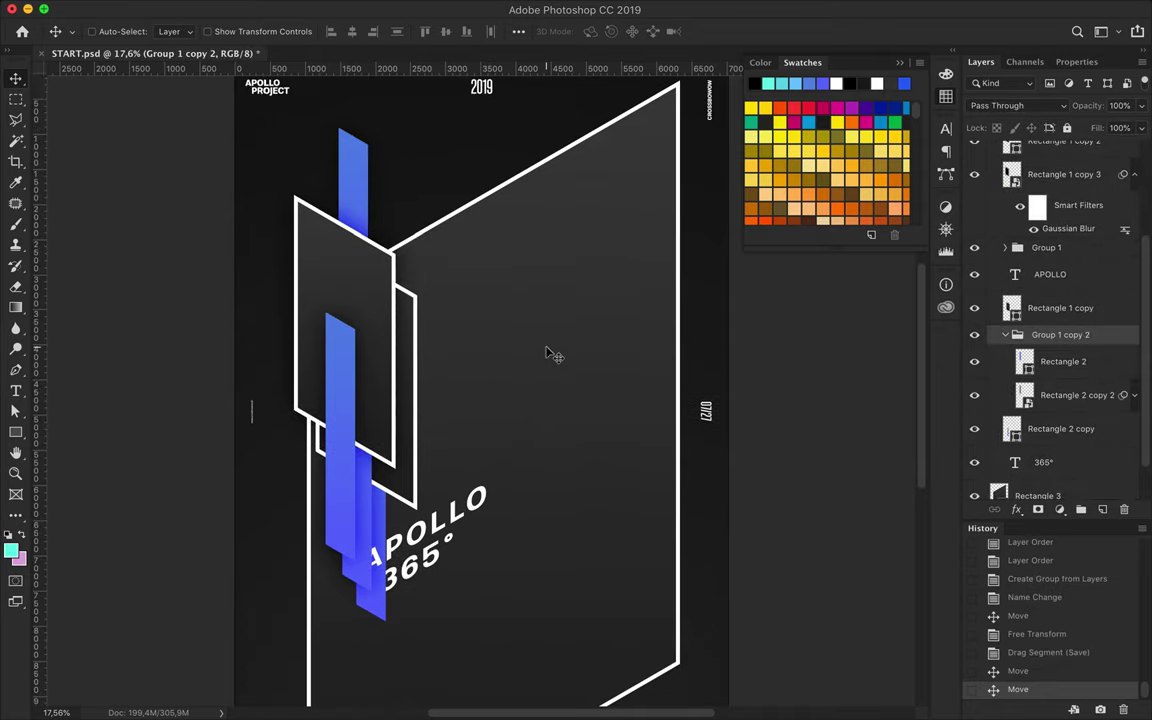
pyautogui.click(479, 323)
pyautogui.moveTo(479, 323); pyautogui.dragTo(297, 333)
pyautogui.moveTo(1048, 478); pyautogui.dragTo(1048, 462)
pyautogui.scroll(3, 450, 288)
pyautogui.press('Delete')
pyautogui.press('p')
pyautogui.click(174, 31)
pyautogui.click(107, 64)
pyautogui.click(447, 278)
pyautogui.press('v')
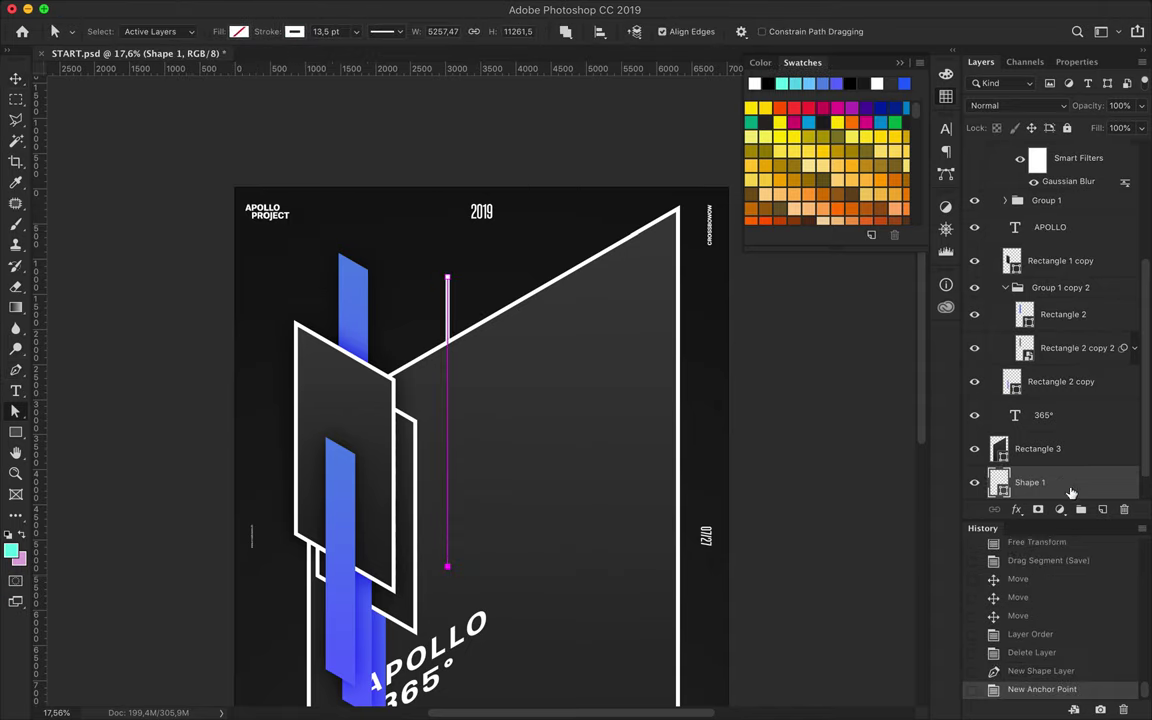
pyautogui.hotkey('ctrl', ']')
pyautogui.moveTo(458, 393)
pyautogui.mouseDown()
pyautogui.moveTo(446, 398)
pyautogui.moveTo(485, 400)
pyautogui.mouseUp()
pyautogui.keyDown('shift'); pyautogui.click(1043, 416); pyautogui.keyUp('shift')
pyautogui.press('Delete')
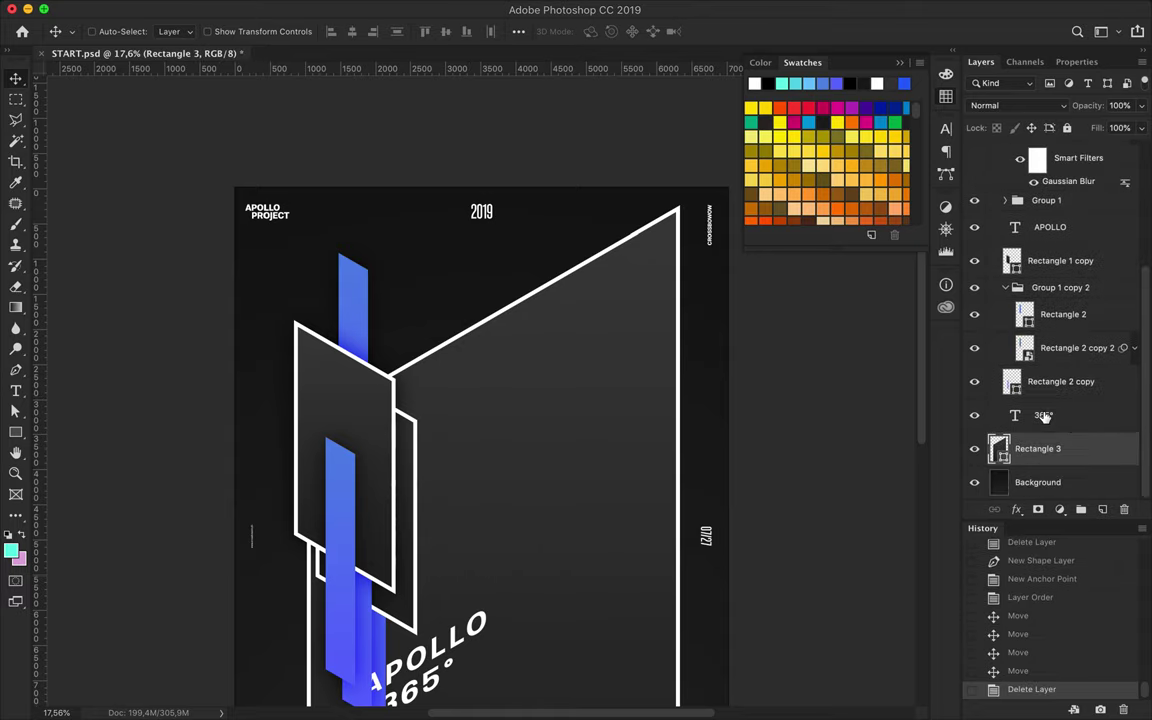
pyautogui.press('u')
pyautogui.moveTo(463, 300); pyautogui.dragTo(465, 470)
pyautogui.hotkey('ctrl', 'z')
pyautogui.click(172, 31)
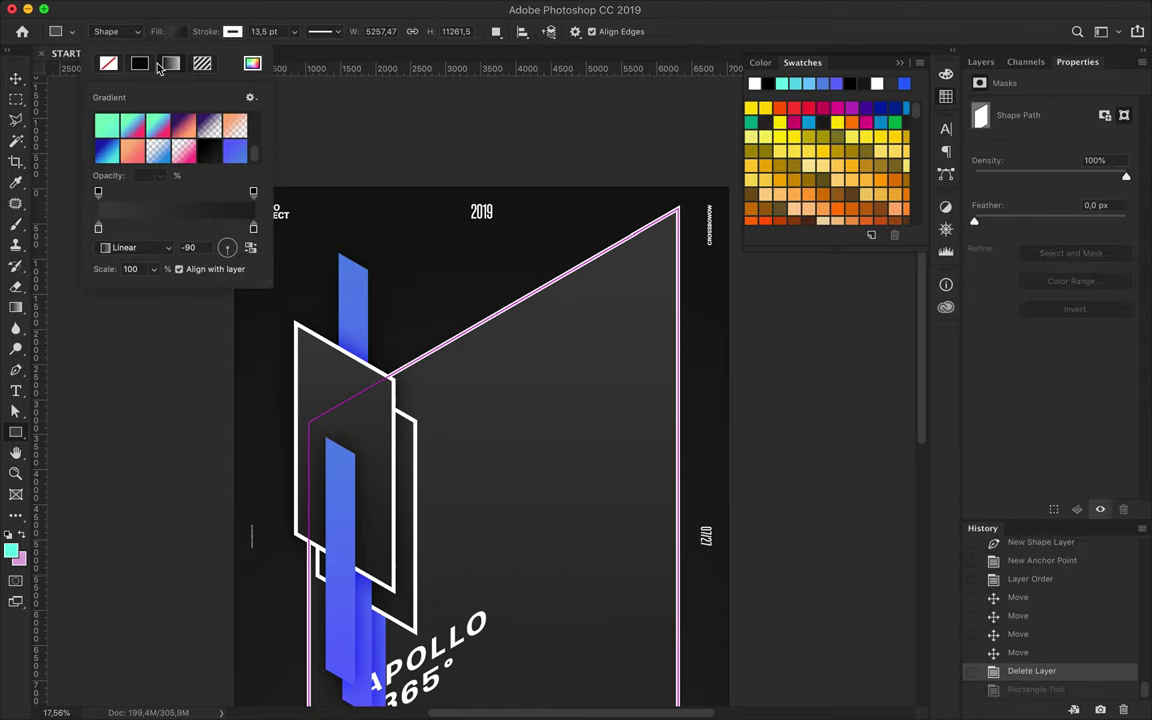
# Draw a narrow vertical rectangle filled white with no stroke
pyautogui.click(139, 63)
pyautogui.click(550, 183)
pyautogui.click(520, 395)
pyautogui.press('Escape')
pyautogui.hotkey('ctrl', 'z')
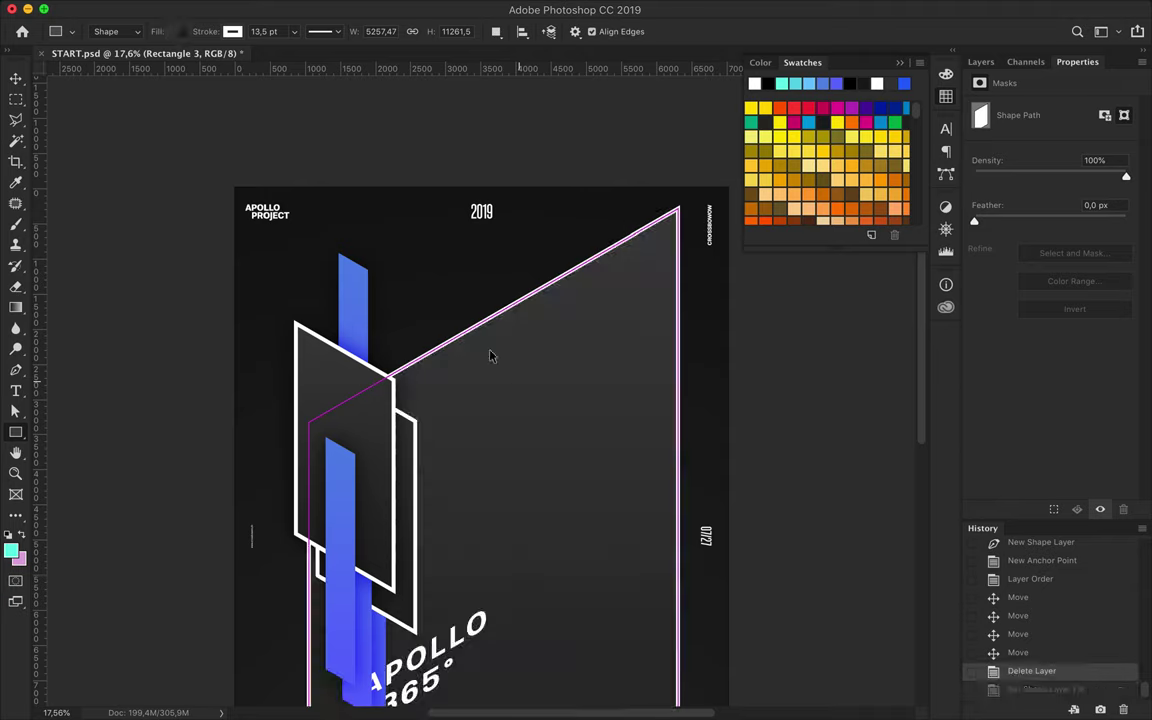
pyautogui.moveTo(457, 497); pyautogui.dragTo(459, 499)
pyautogui.click(232, 32)
pyautogui.click(175, 64)
pyautogui.click(172, 31)
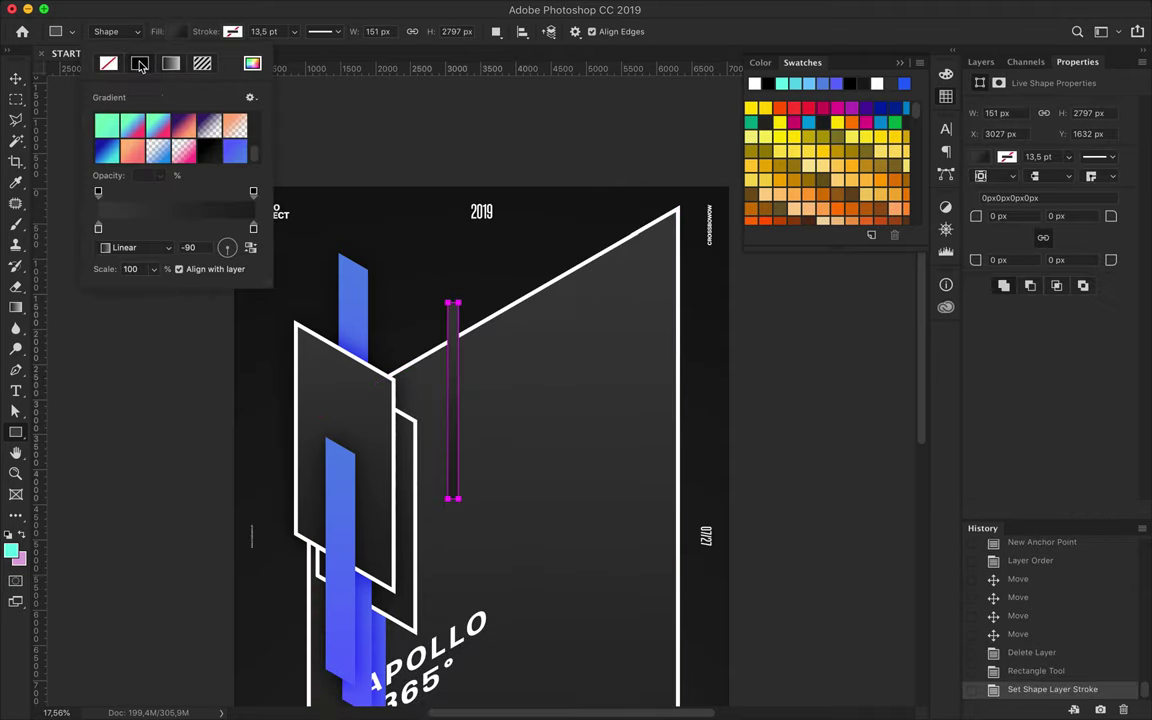
pyautogui.click(138, 63)
pyautogui.click(96, 116)
pyautogui.hotkey('ctrl', 't')
pyautogui.press('Return')
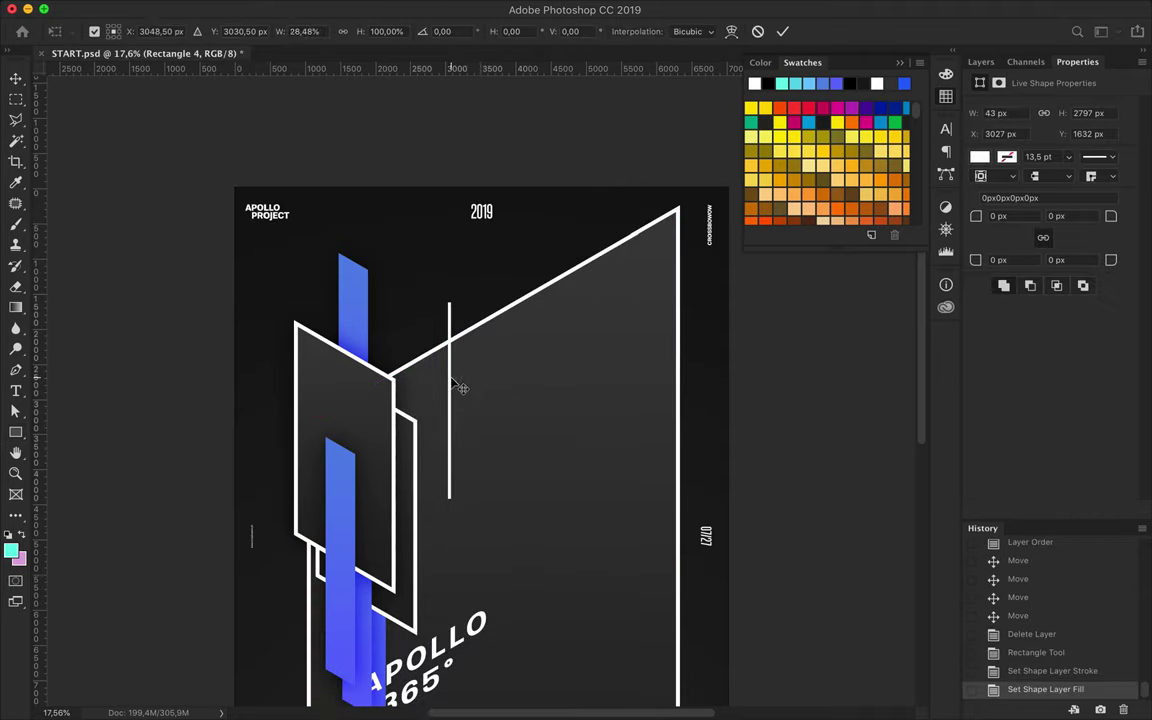
# Alt-drag two copies of the white bar to the right, resizing each width
pyautogui.press('v')
pyautogui.moveTo(451, 400); pyautogui.dragTo(461, 399)
pyautogui.hotkey('ctrl', 't')
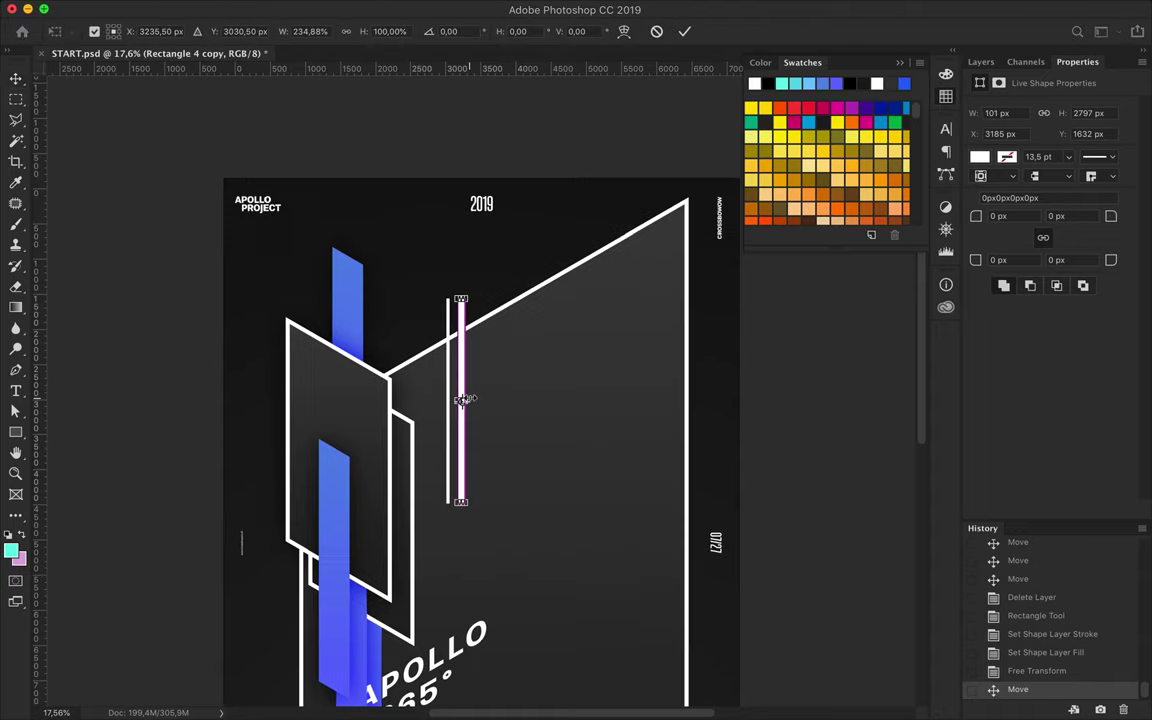
pyautogui.scroll(3, 461, 399)
pyautogui.press('Return')
pyautogui.moveTo(459, 375)
pyautogui.mouseDown()
pyautogui.moveTo(515, 380)
pyautogui.moveTo(518, 403)
pyautogui.mouseUp()
pyautogui.hotkey('ctrl', 't')
pyautogui.press('Return')
# Narrow the next bar to about 18 px, resize the newest copy, and select all bar layers
pyautogui.hotkey('ctrl', 't')
pyautogui.scroll(3, 522, 404)
pyautogui.scroll(3, 522, 406)
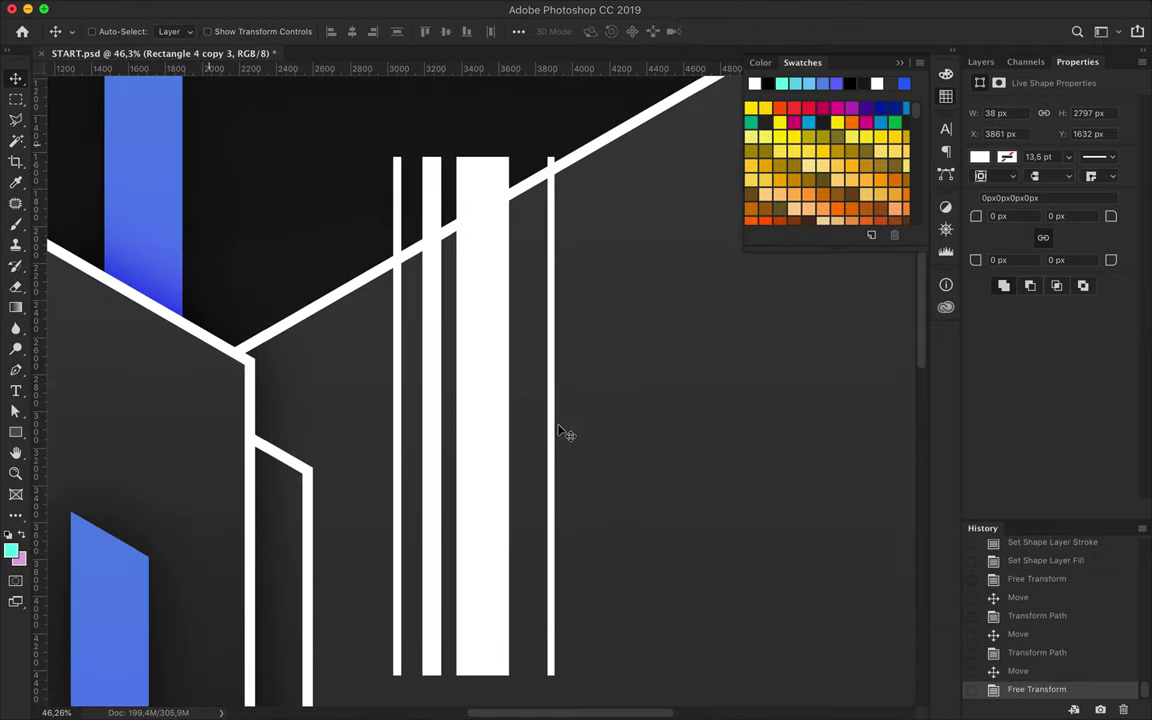
pyautogui.moveTo(551, 416)
pyautogui.mouseDown()
pyautogui.moveTo(369, 418)
pyautogui.moveTo(604, 416)
pyautogui.mouseUp()
pyautogui.press('Return')
pyautogui.hotkey('ctrl', 't')
pyautogui.scroll(-3, 585, 411)
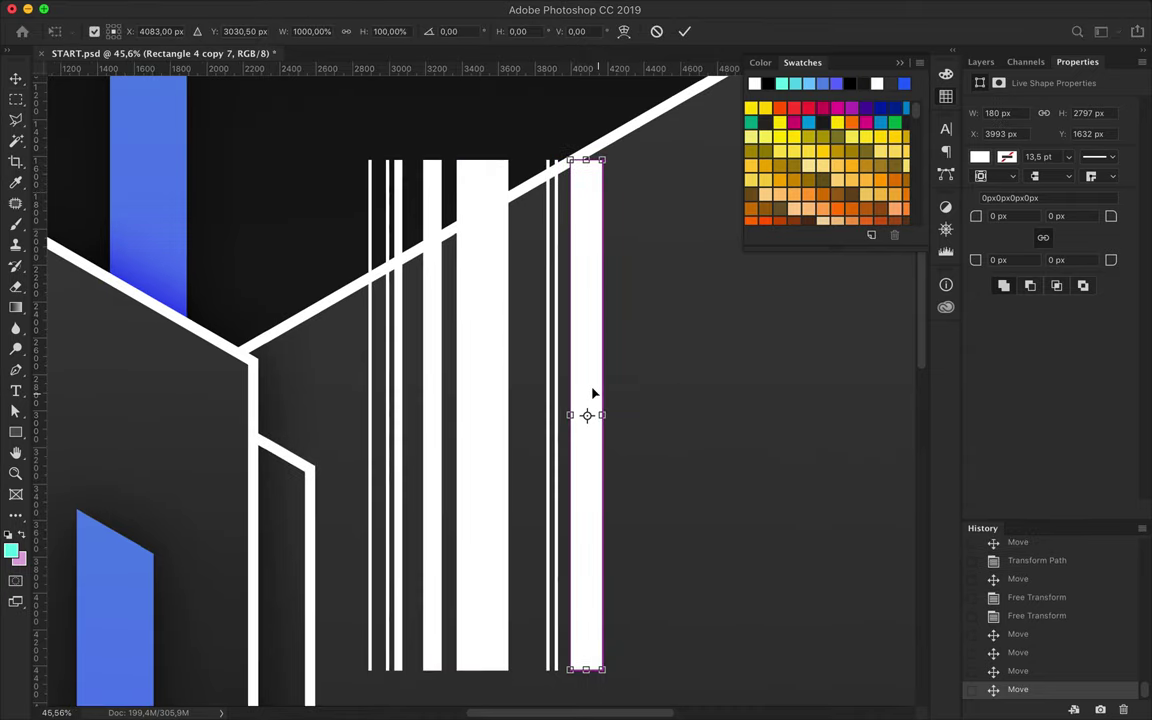
pyautogui.click(985, 66)
pyautogui.scroll(-3, 1050, 300)
pyautogui.keyDown('shift'); pyautogui.click(1048, 381); pyautogui.keyUp('shift')
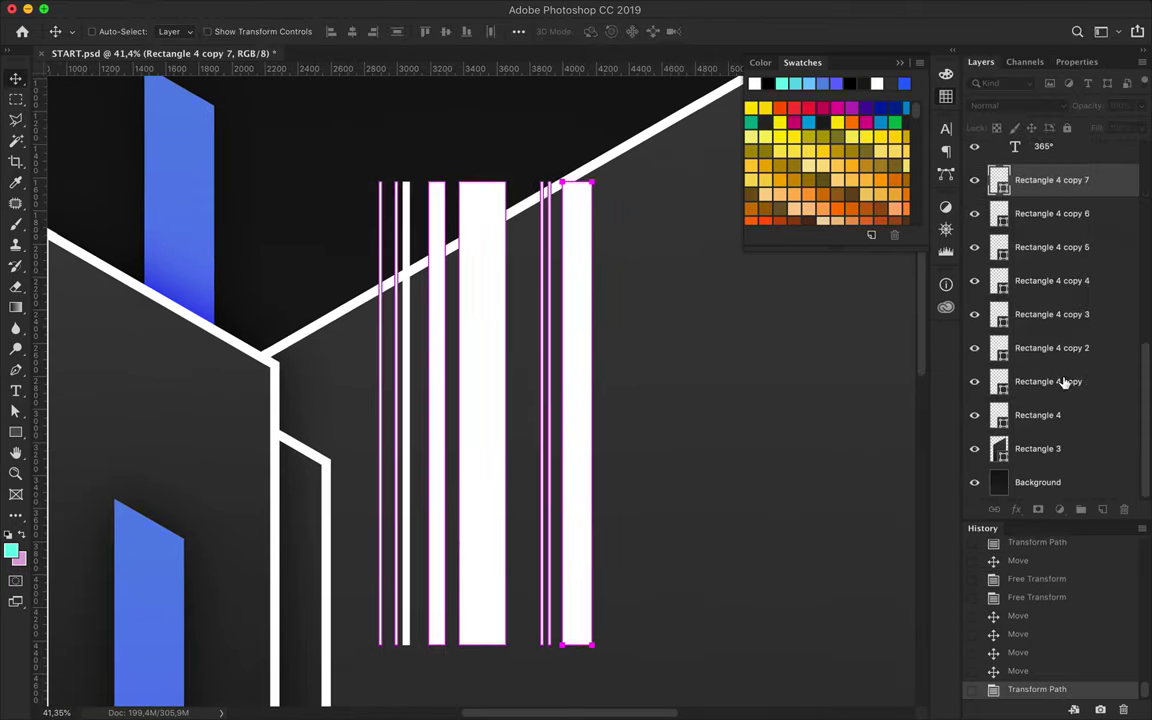
# Merge the white bar layers into one barcode and skew it vertically by 30
pyautogui.hotkey('ctrl', 'e')
pyautogui.hotkey('ctrl', 't')
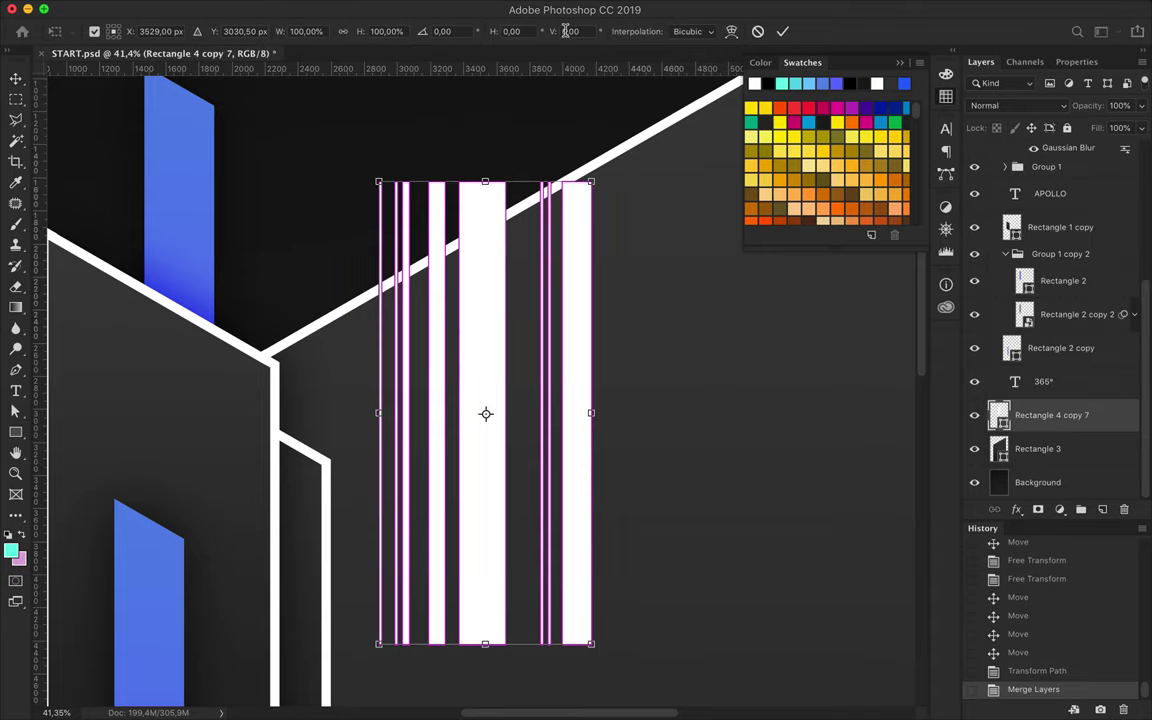
pyautogui.write('30-30')
pyautogui.press('Return')
# Place barcode copies toward the lower right and move the newest barcode layer beneath the frame
pyautogui.scroll(-2, 494, 283)
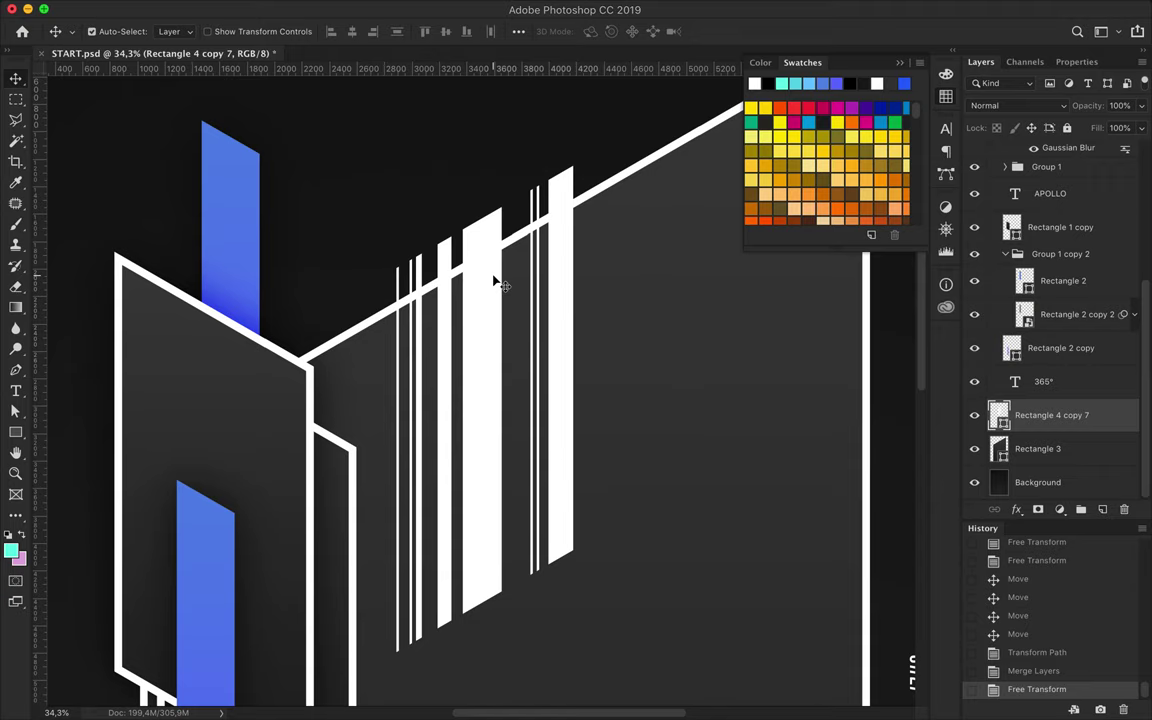
pyautogui.scroll(-3, 494, 283)
pyautogui.moveTo(494, 285)
pyautogui.mouseDown()
pyautogui.moveTo(471, 308)
pyautogui.moveTo(475, 651)
pyautogui.mouseUp()
pyautogui.scroll(-2, 471, 308)
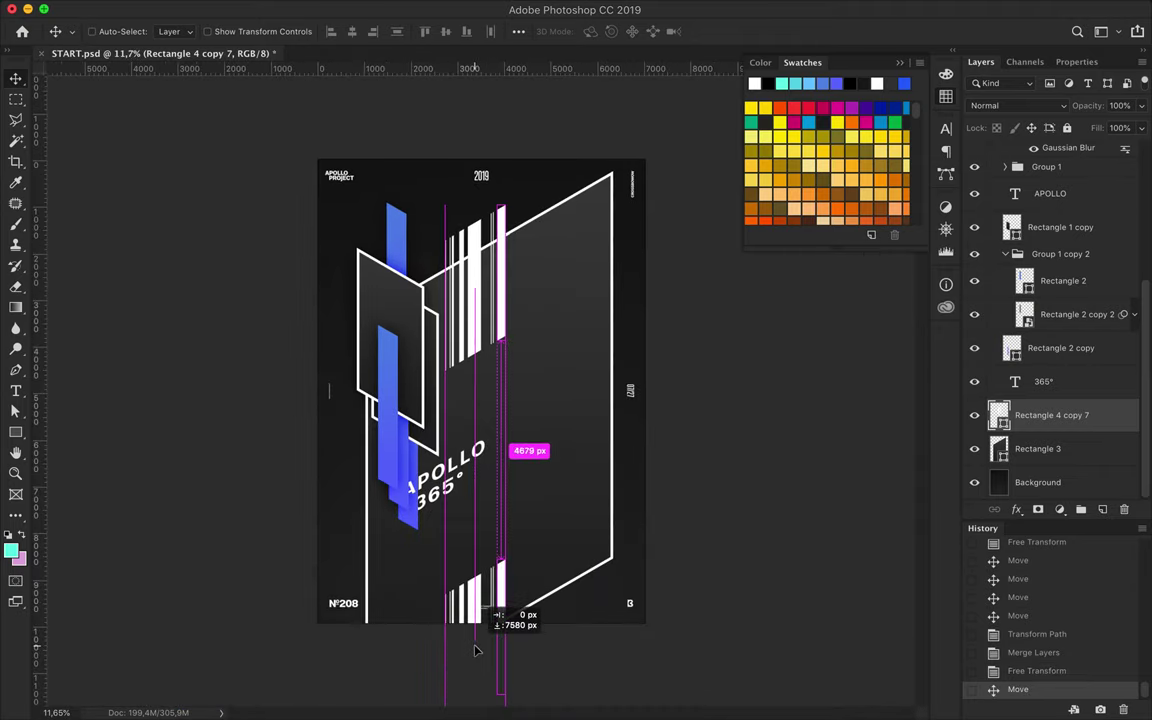
pyautogui.moveTo(499, 587); pyautogui.dragTo(594, 477)
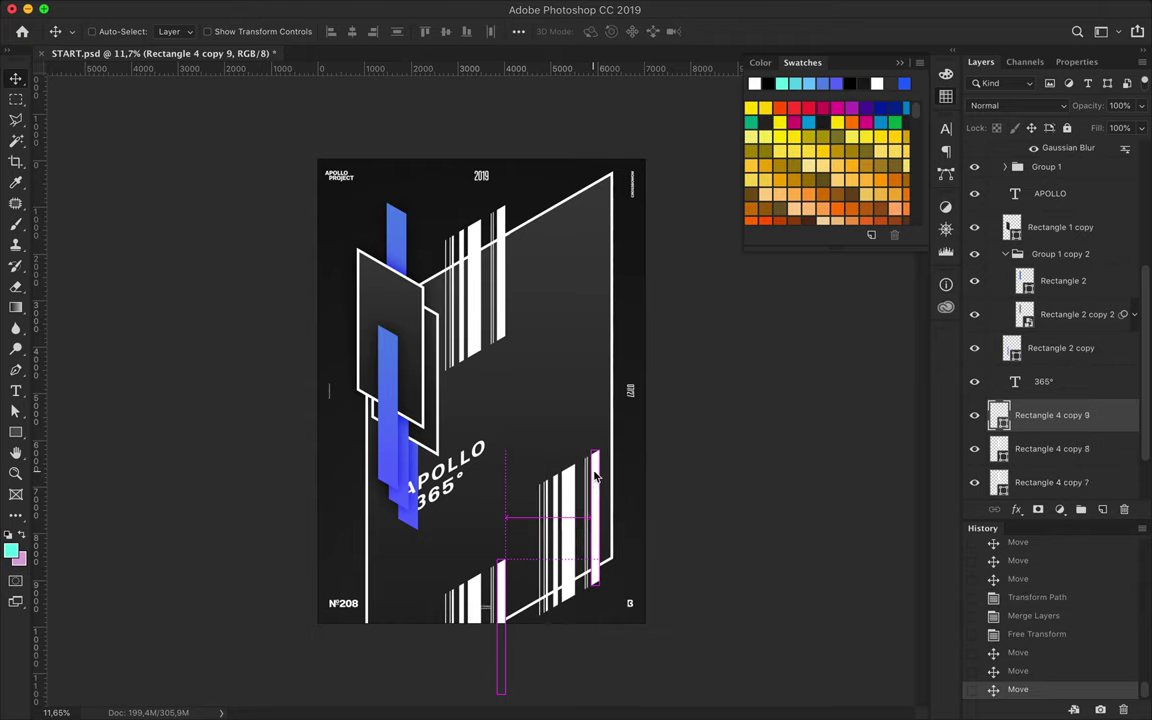
pyautogui.scroll(-2, 1052, 340)
pyautogui.moveTo(1052, 342); pyautogui.dragTo(1054, 478)
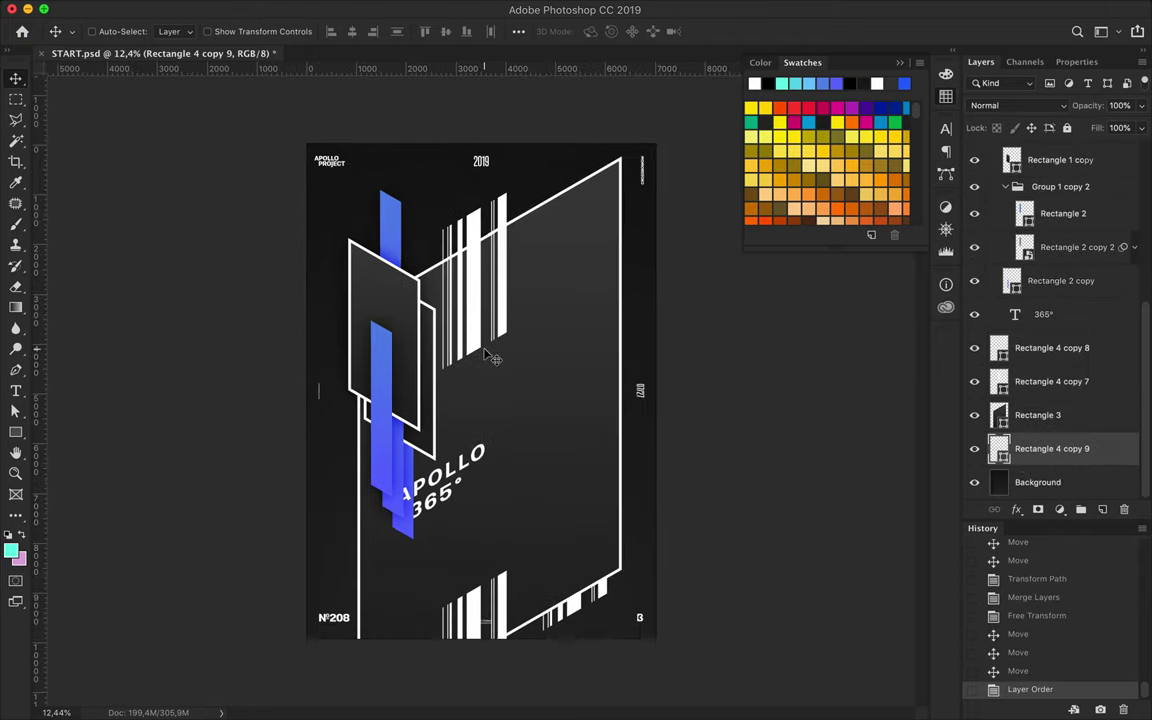
pyautogui.scroll(3, 481, 262)
# Resize both upper barcode layers and move them up along the frame's top edge
pyautogui.hotkey('ctrl', 't')
pyautogui.press('Return')
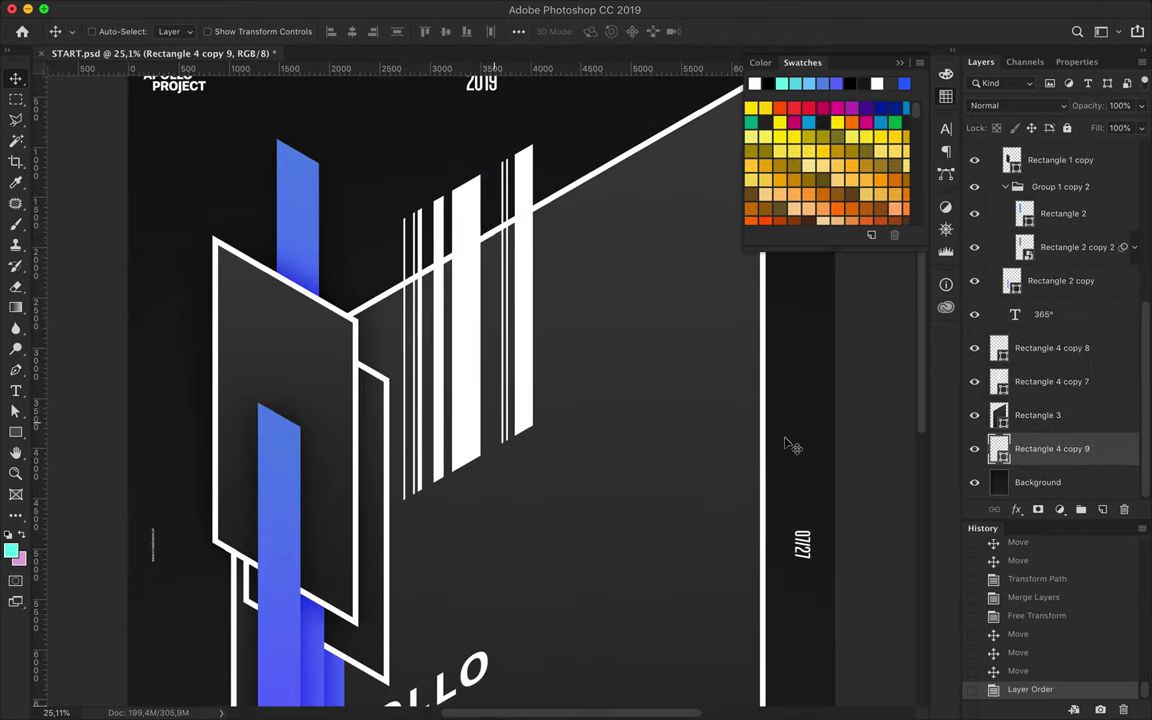
pyautogui.click(1052, 347)
pyautogui.keyDown('shift'); pyautogui.click(1052, 381); pyautogui.keyUp('shift')
pyautogui.hotkey('ctrl', 't')
pyautogui.scroll(-3, 496, 471)
pyautogui.scroll(-2, 480, 567)
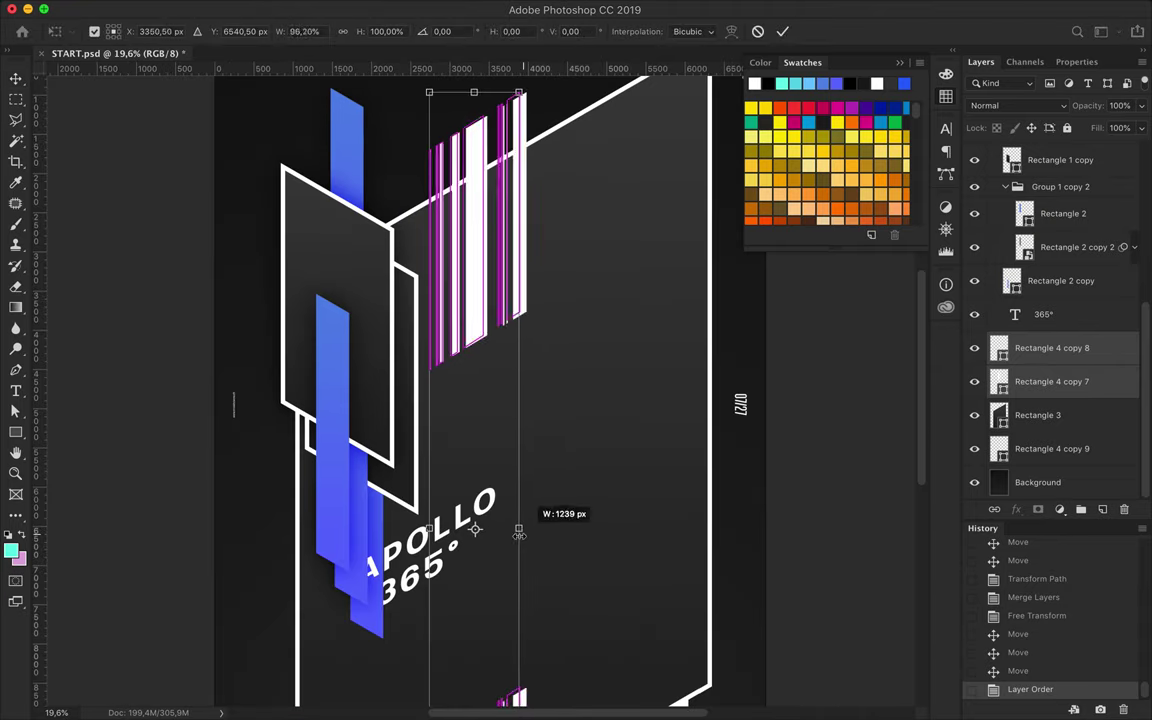
pyautogui.moveTo(475, 475); pyautogui.dragTo(503, 565)
pyautogui.press('Return')
pyautogui.moveTo(461, 315); pyautogui.dragTo(466, 165)
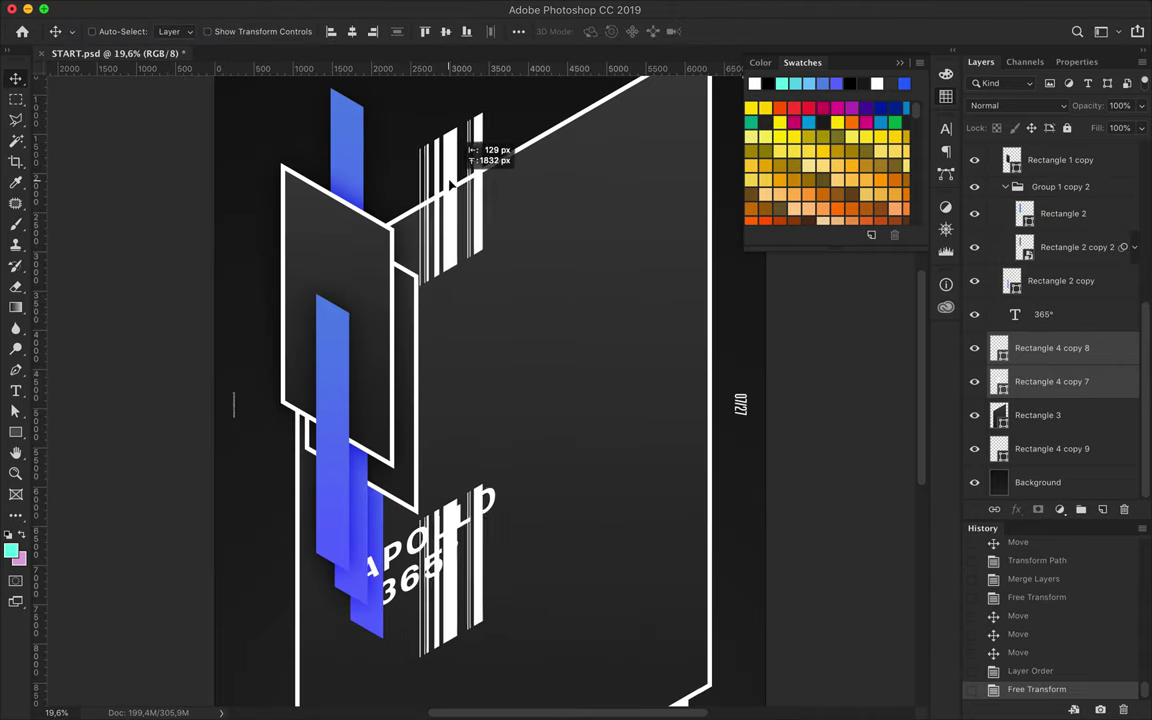
pyautogui.moveTo(470, 612); pyautogui.dragTo(487, 560)
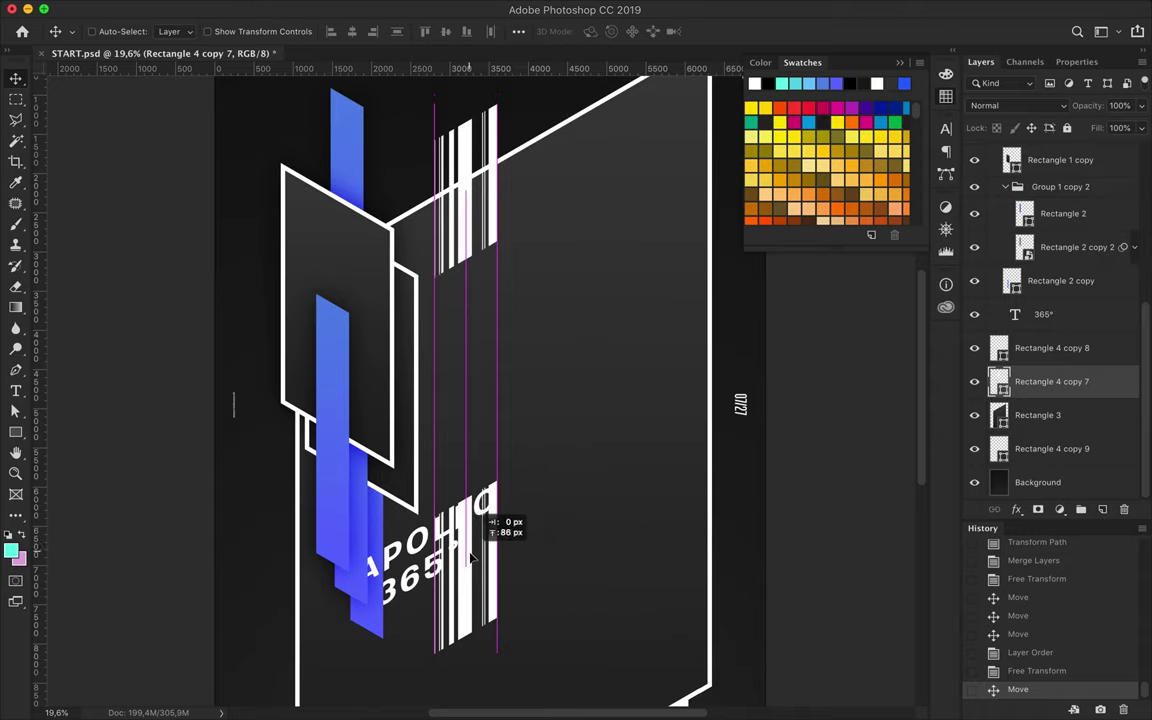
# Reposition the lower barcode layer down toward the poster's bottom edge
pyautogui.click(1052, 348)
pyautogui.scroll(-5, 401, 277)
pyautogui.moveTo(365, 491); pyautogui.dragTo(360, 540)
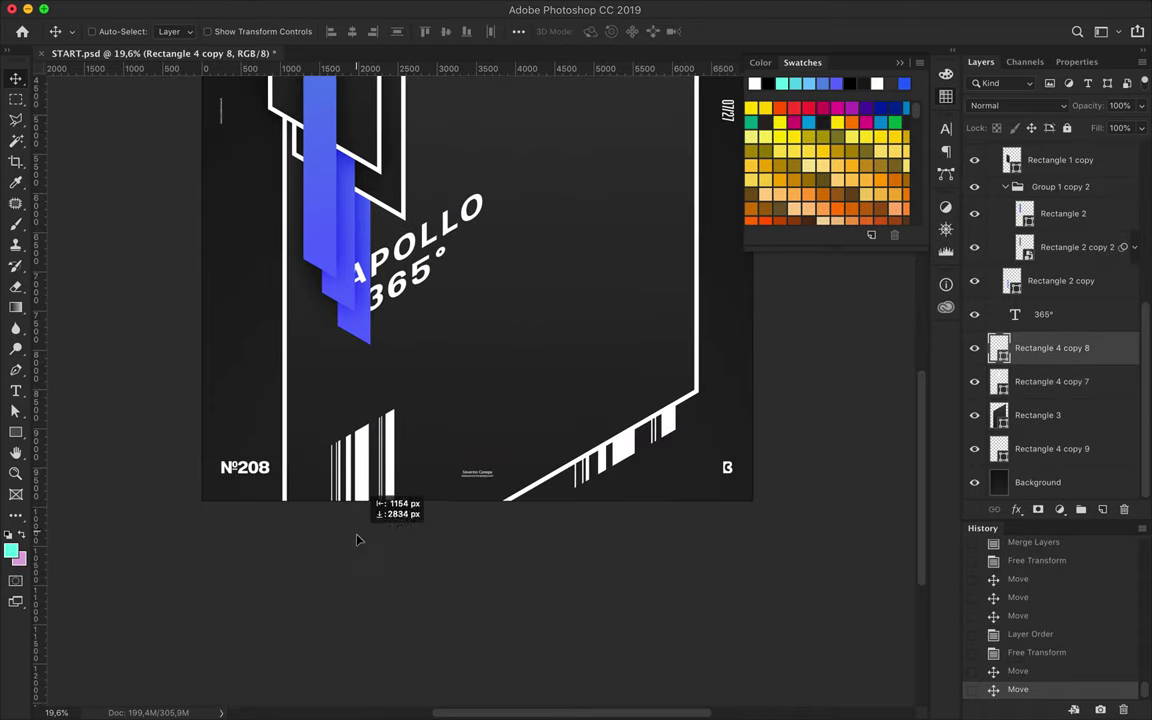
pyautogui.scroll(2, 450, 488)
pyautogui.scroll(-2, 450, 488)
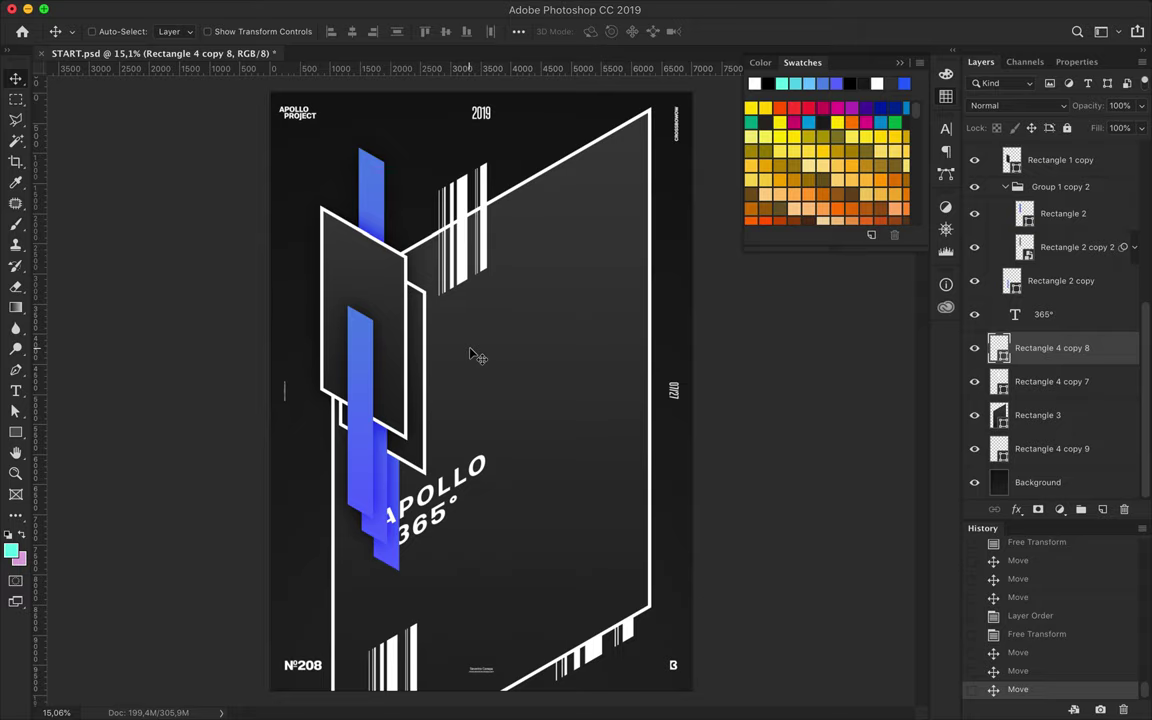
pyautogui.rightClick(15, 432)
# Draw a circle near the poster's middle and fill it with a cyan radial gradient
pyautogui.click(62, 420)
pyautogui.moveTo(415, 315); pyautogui.dragTo(481, 378)
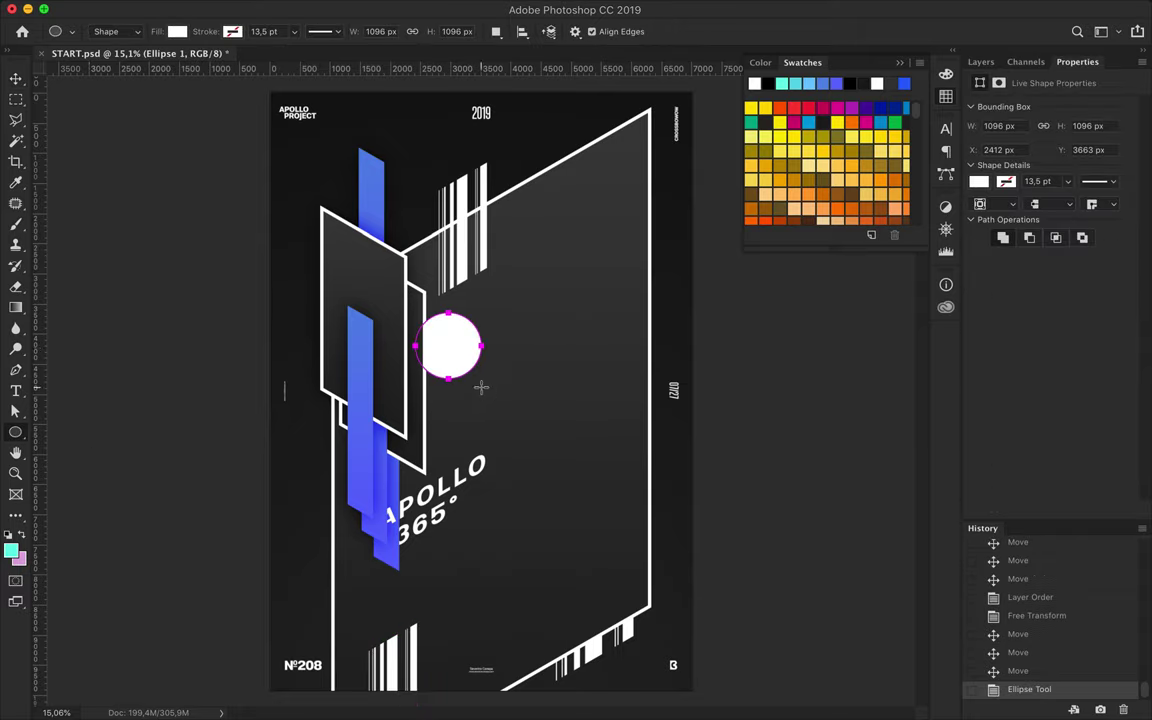
pyautogui.click(177, 32)
pyautogui.click(252, 63)
pyautogui.click(108, 150)
pyautogui.click(250, 97)
pyautogui.click(278, 103)
pyautogui.click(738, 345)
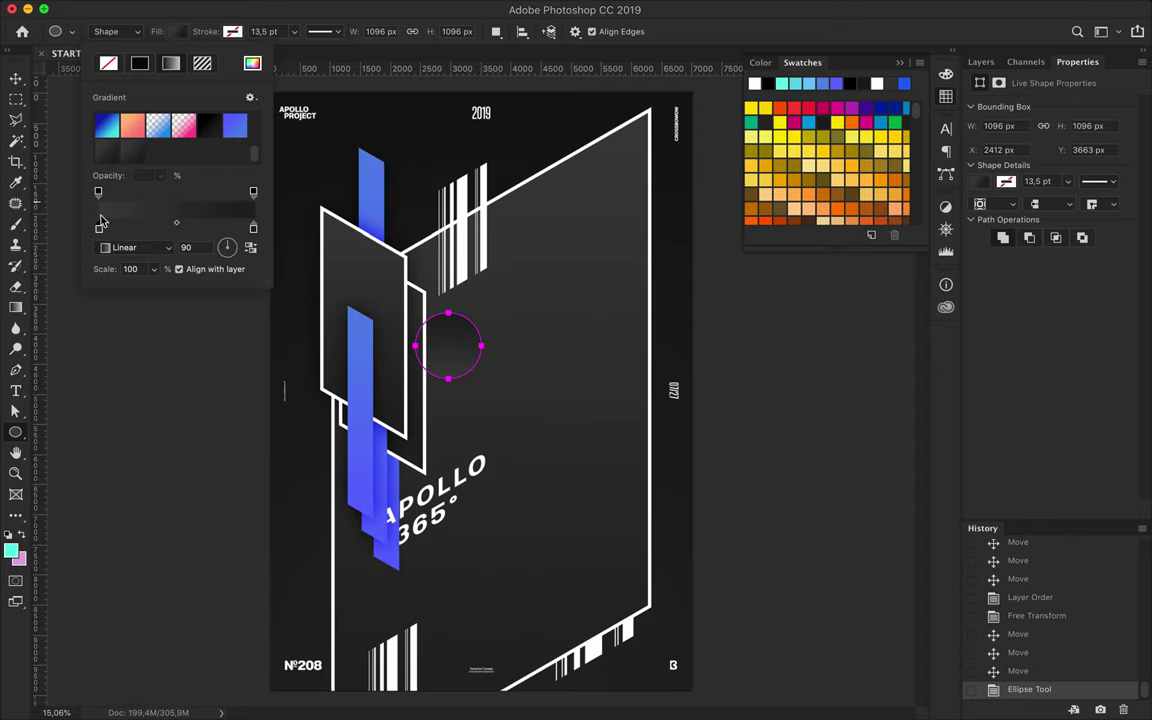
pyautogui.doubleClick(98, 228)
pyautogui.click(805, 83)
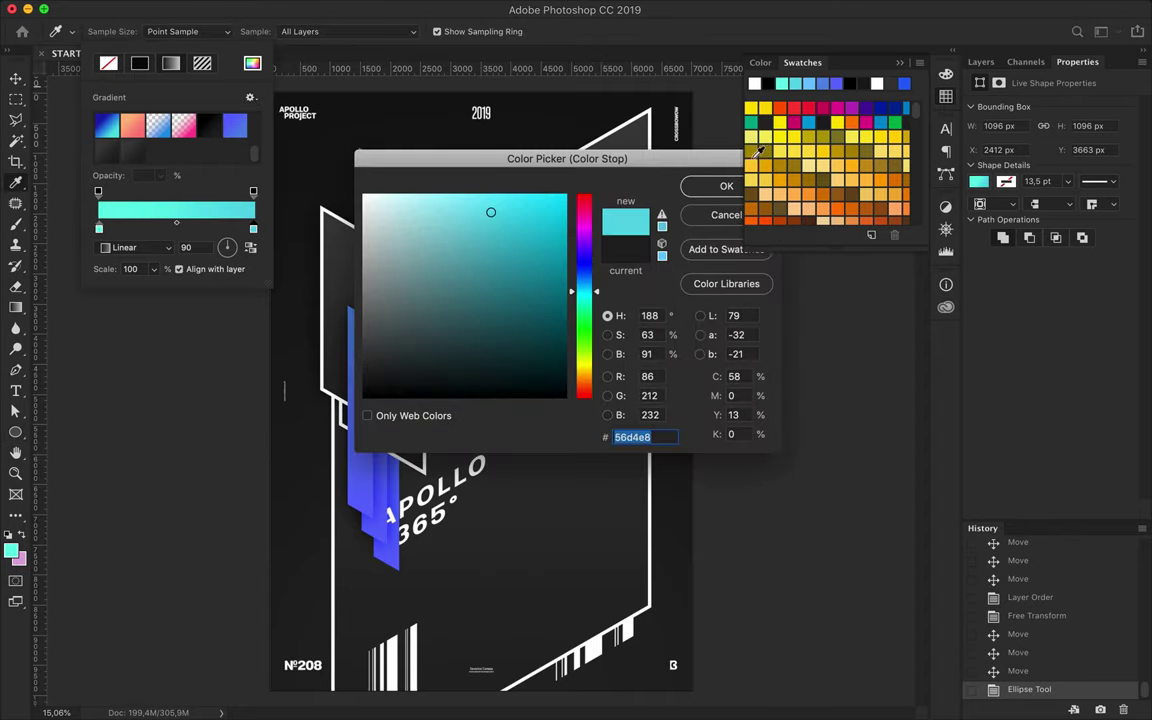
pyautogui.click(713, 187)
pyautogui.click(135, 247)
pyautogui.click(117, 263)
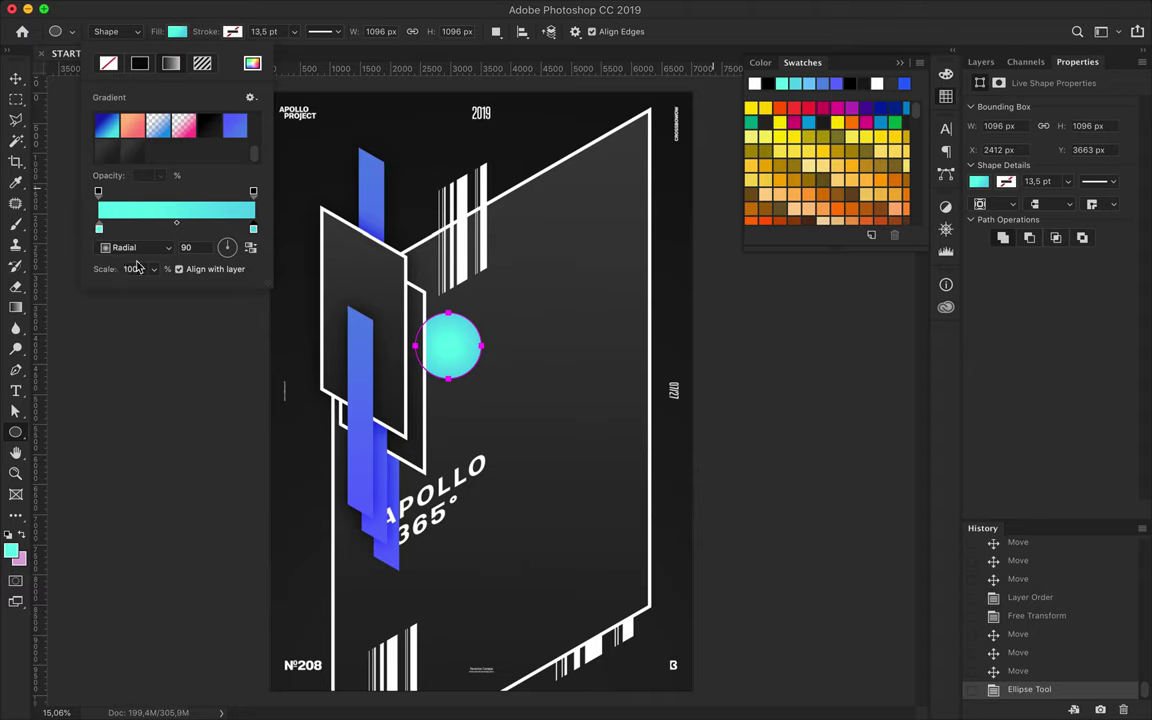
# Raise the circle's layer in the stack, scale it down and position it lower on the poster
pyautogui.press('v')
pyautogui.moveTo(455, 342); pyautogui.dragTo(447, 303)
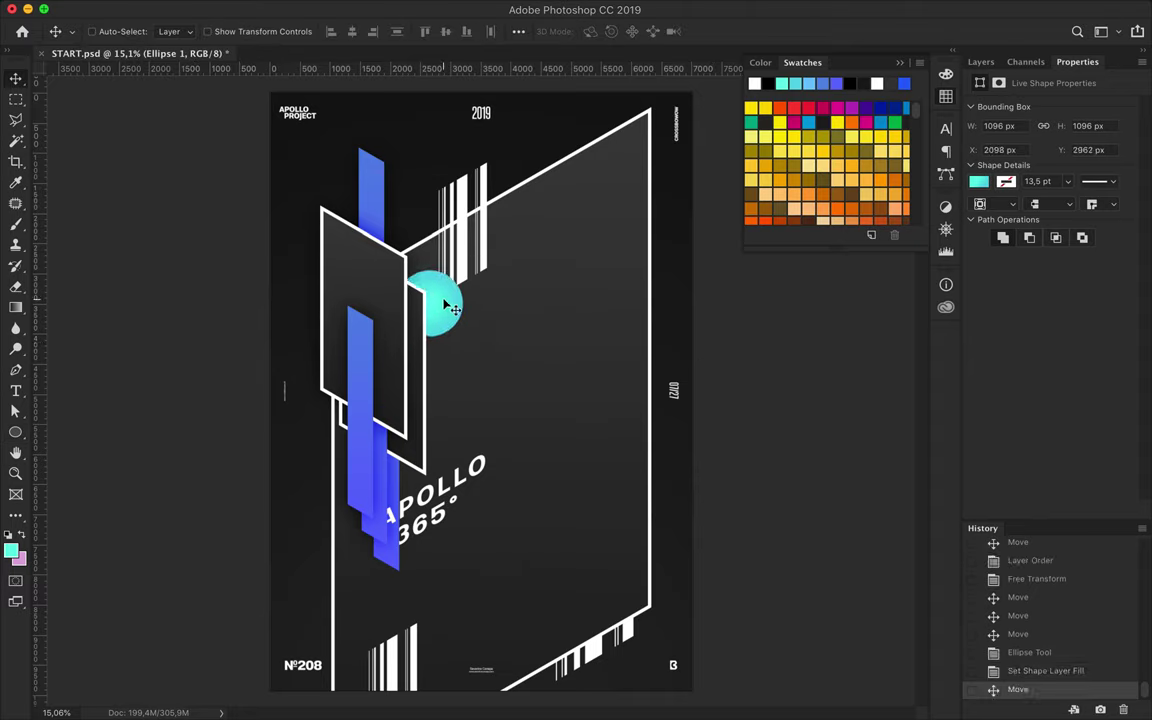
pyautogui.press('F7')
pyautogui.hotkey('ctrl', ']')
pyautogui.hotkey('ctrl', ']')
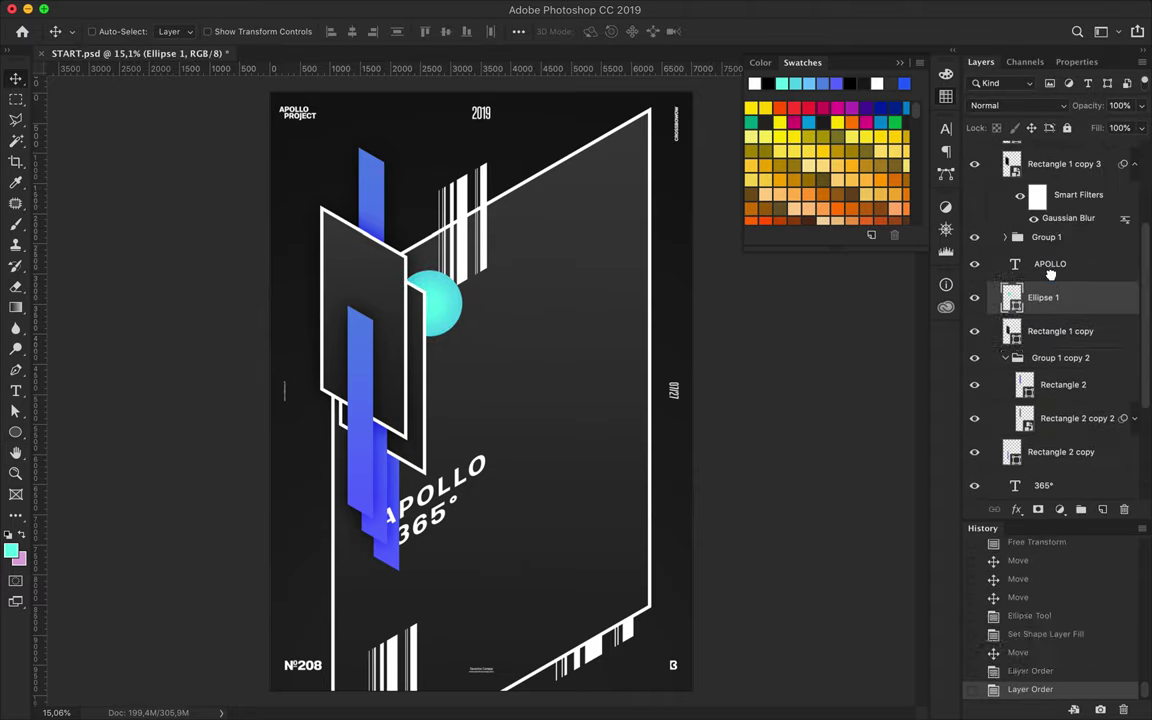
pyautogui.moveTo(451, 306)
pyautogui.mouseDown()
pyautogui.moveTo(440, 275)
pyautogui.moveTo(498, 217)
pyautogui.mouseUp()
pyautogui.hotkey('ctrl', 't')
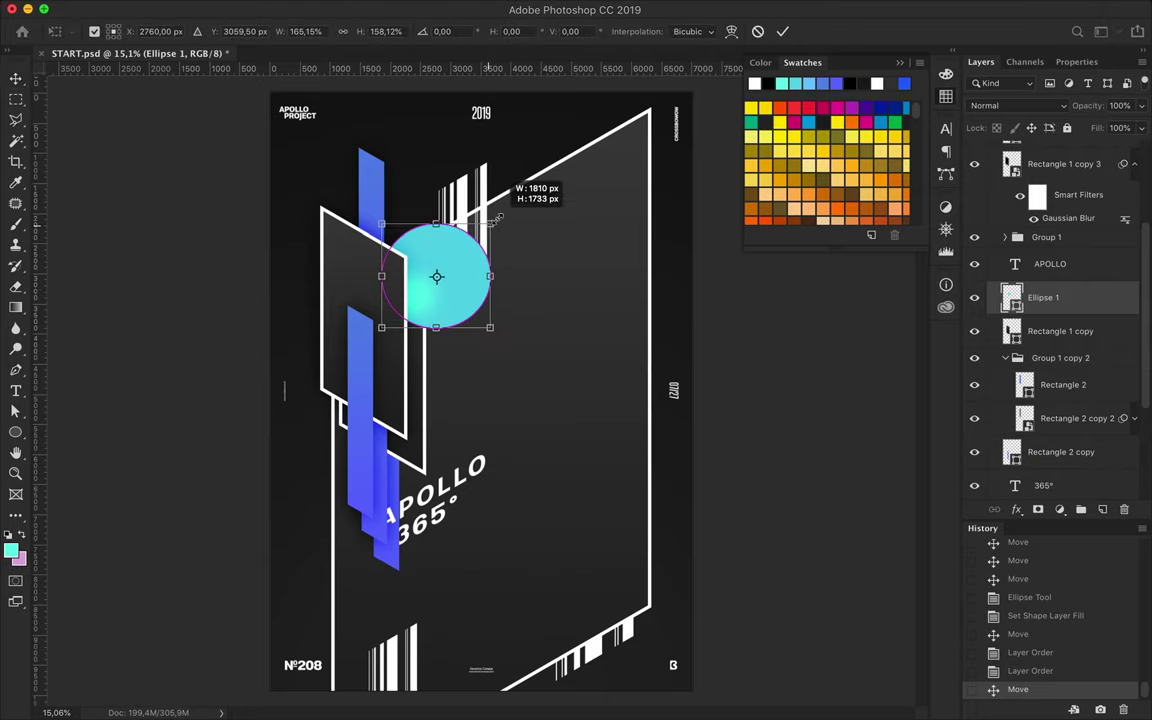
pyautogui.moveTo(469, 274); pyautogui.dragTo(437, 272)
pyautogui.press('Return')
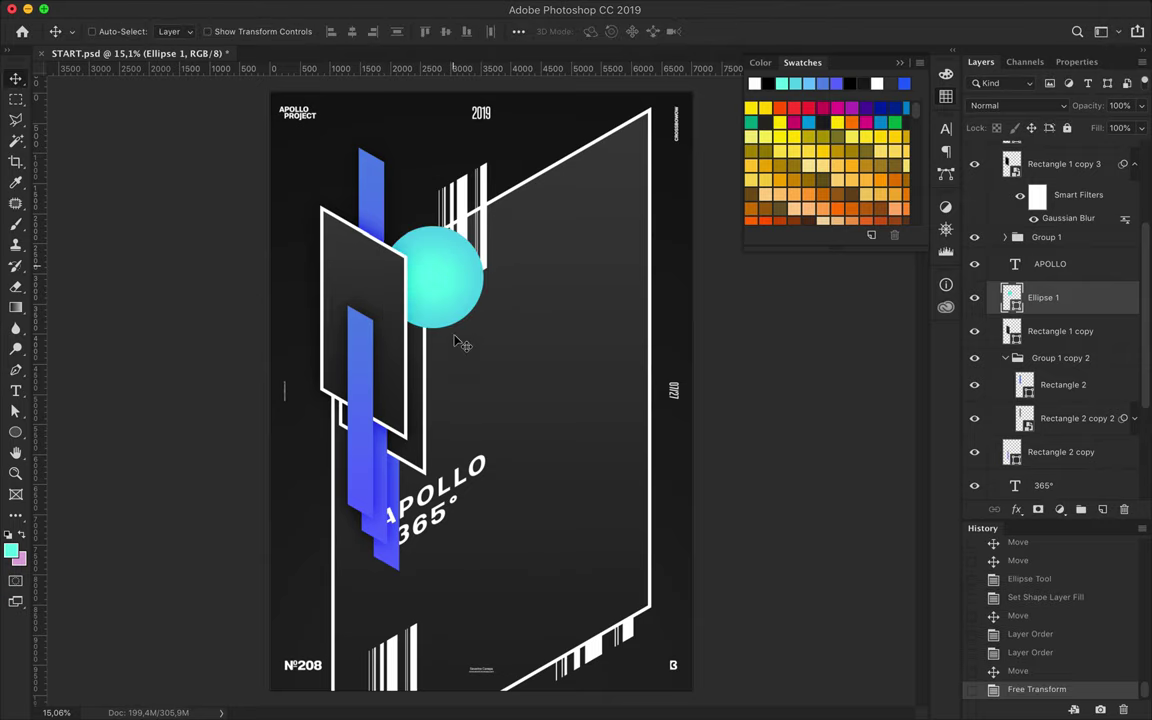
pyautogui.moveTo(456, 212); pyautogui.dragTo(460, 316)
# Try a vertical skew of 30 on the circle, undo it, and shrink the circle slightly
pyautogui.hotkey('ctrl', 't')
pyautogui.click(574, 31)
pyautogui.write('30')
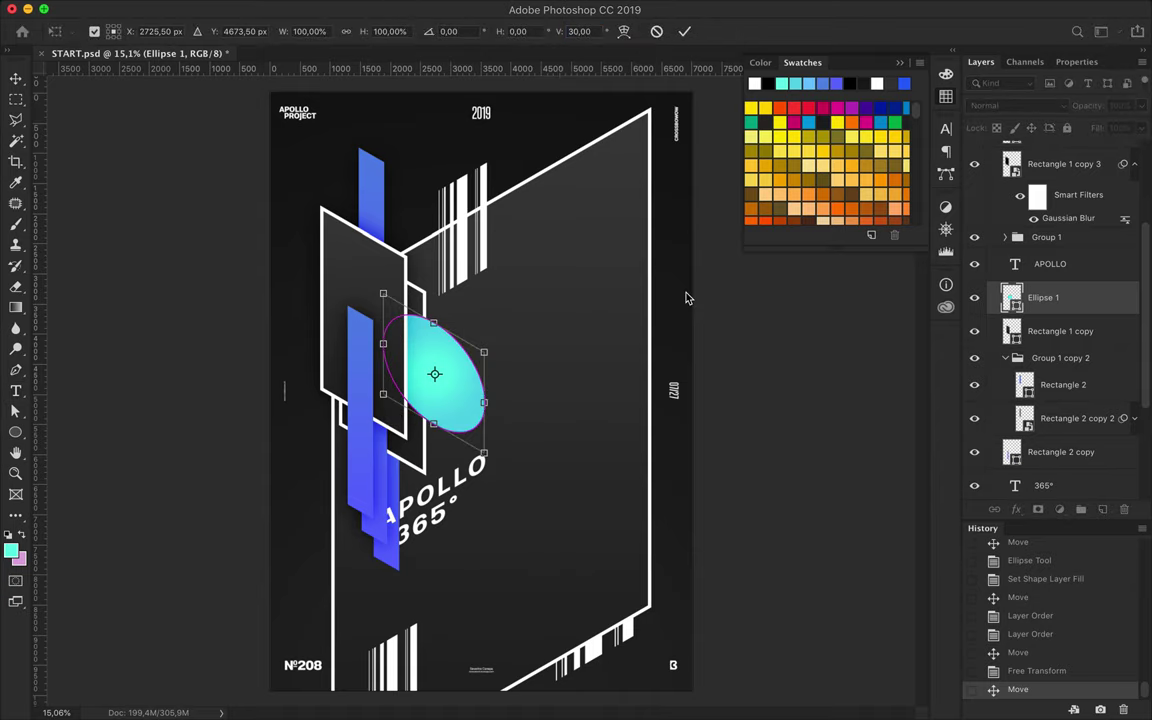
pyautogui.press('Return')
pyautogui.hotkey('ctrl', 'z')
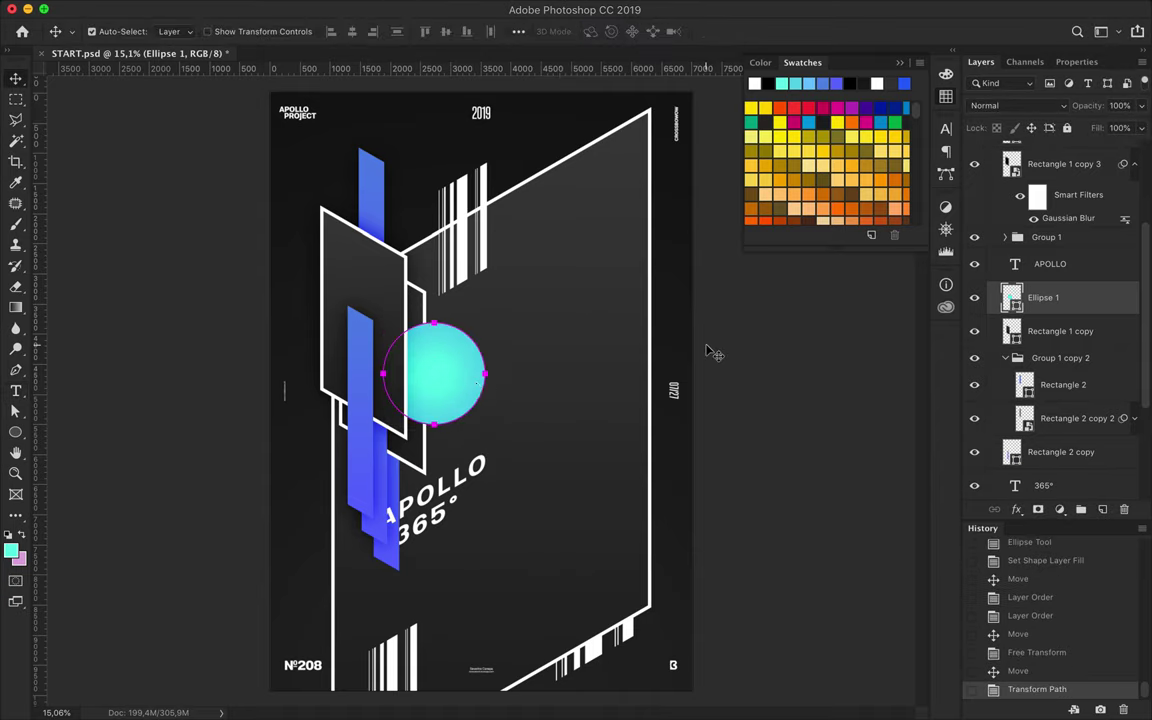
pyautogui.hotkey('ctrl', 't')
pyautogui.click(697, 254)
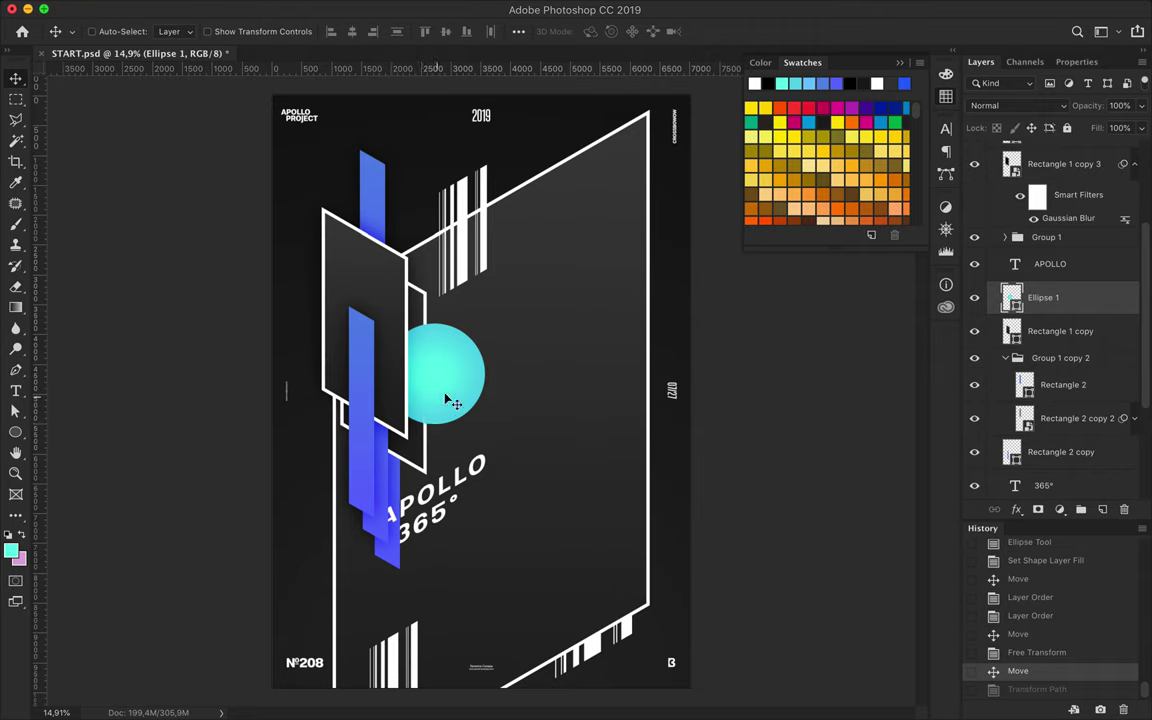
pyautogui.hotkey('ctrl', 't')
pyautogui.moveTo(485, 423); pyautogui.dragTo(440, 390)
pyautogui.press('Return')
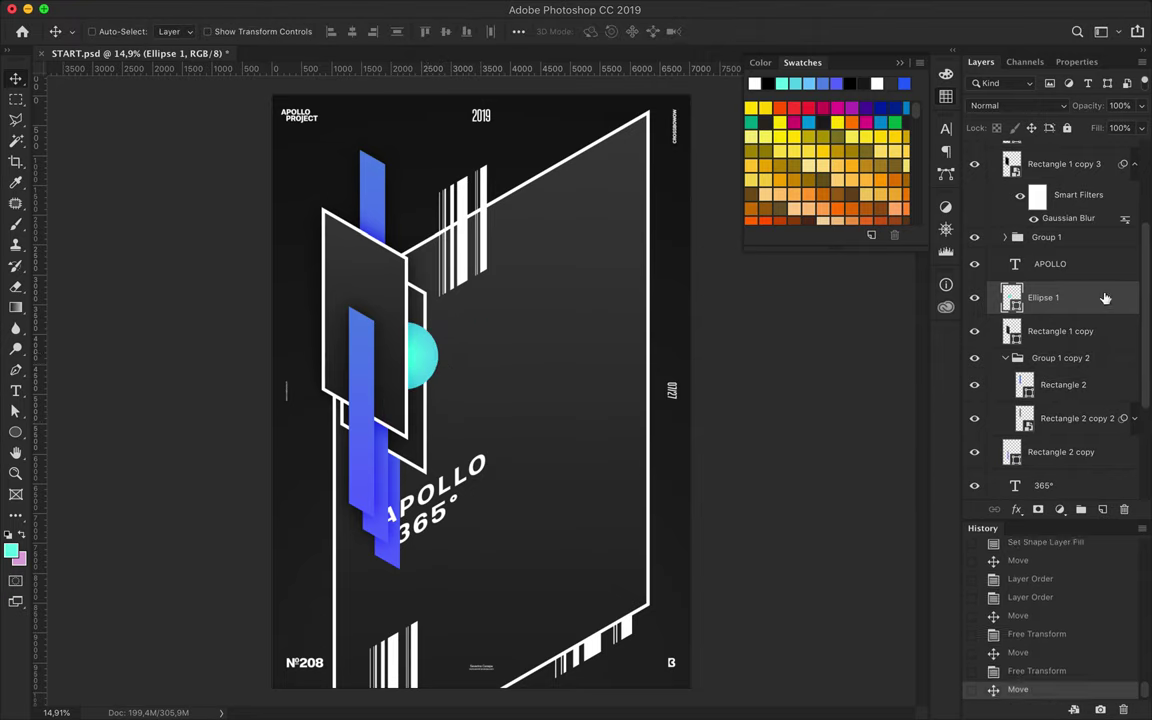
# Duplicate the cyan circle and place the copy beneath the original layer
pyautogui.hotkey('ctrl', 'j')
pyautogui.hotkey('ctrl', '[')
pyautogui.press('a')
pyautogui.click(238, 31)
# Save the cyan gradient as a preset, delete the dark preset, and give Ellipse 1 copy a solid fill
pyautogui.click(312, 97)
pyautogui.click(360, 103)
pyautogui.click(737, 345)
pyautogui.press('Escape')
pyautogui.rightClick(194, 150)
pyautogui.click(205, 172)
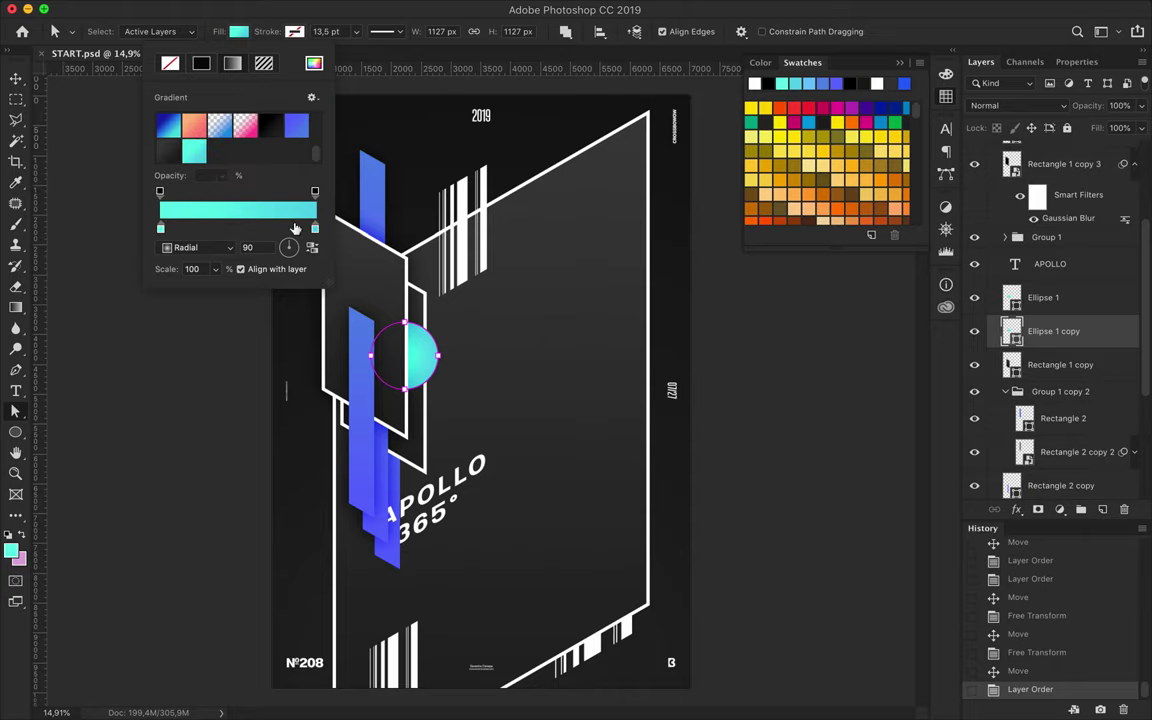
pyautogui.click(201, 63)
pyautogui.click(393, 8)
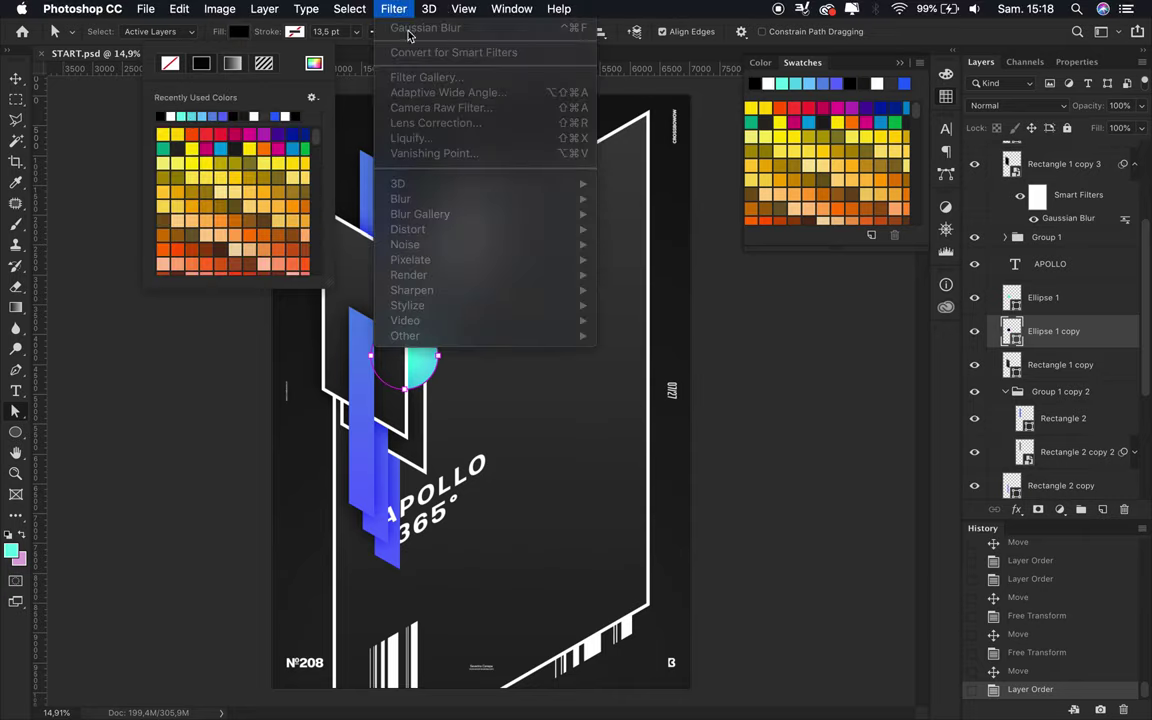
# Apply a Gaussian Blur to Ellipse 1 copy and clip it to Rectangle 1 copy
pyautogui.click(393, 8)
pyautogui.click(393, 8)
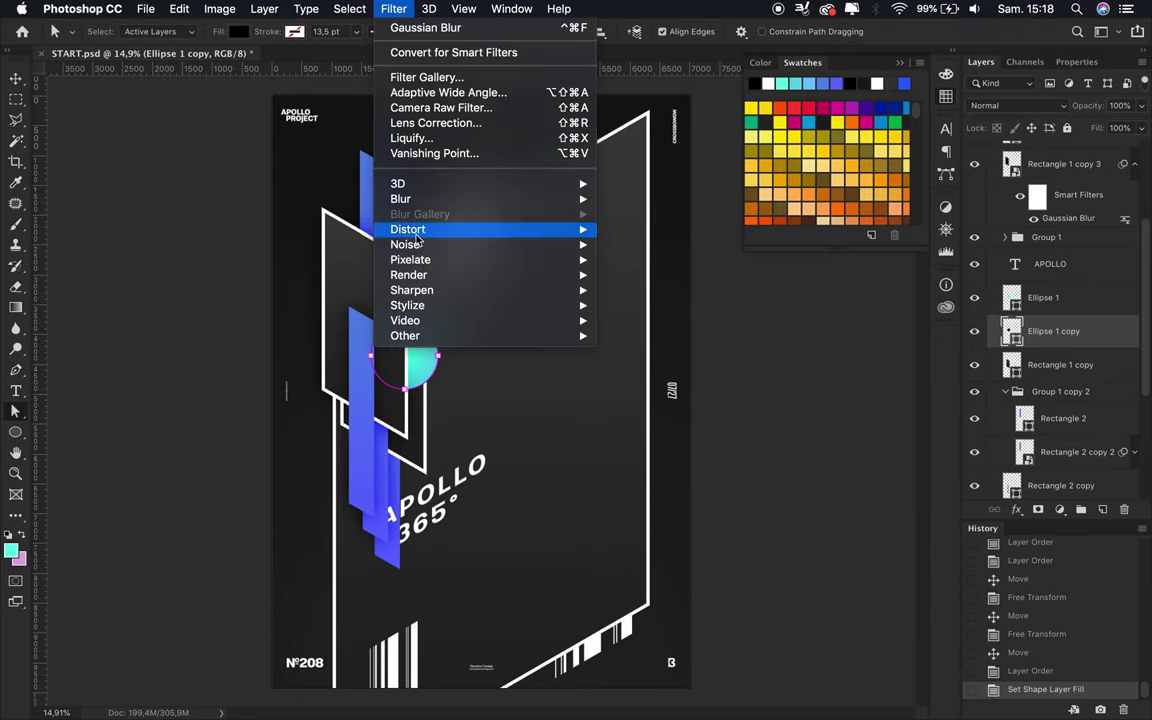
pyautogui.click(436, 36)
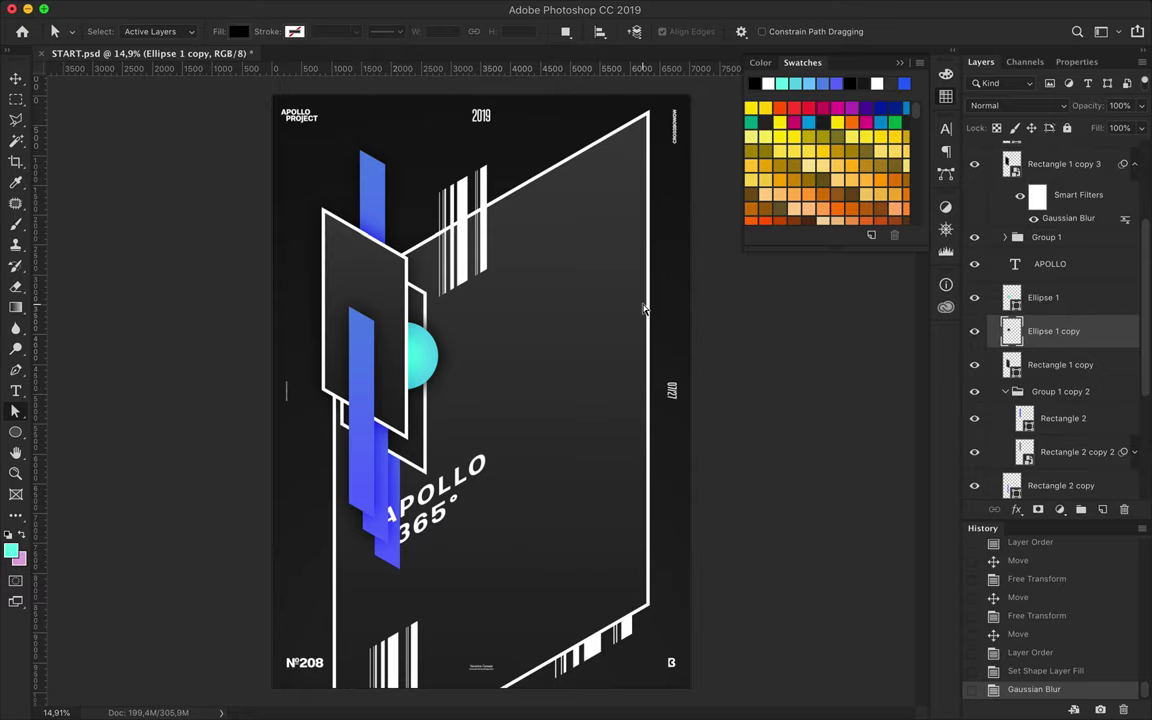
pyautogui.keyDown('alt'); pyautogui.click(1045, 345); pyautogui.keyUp('alt')
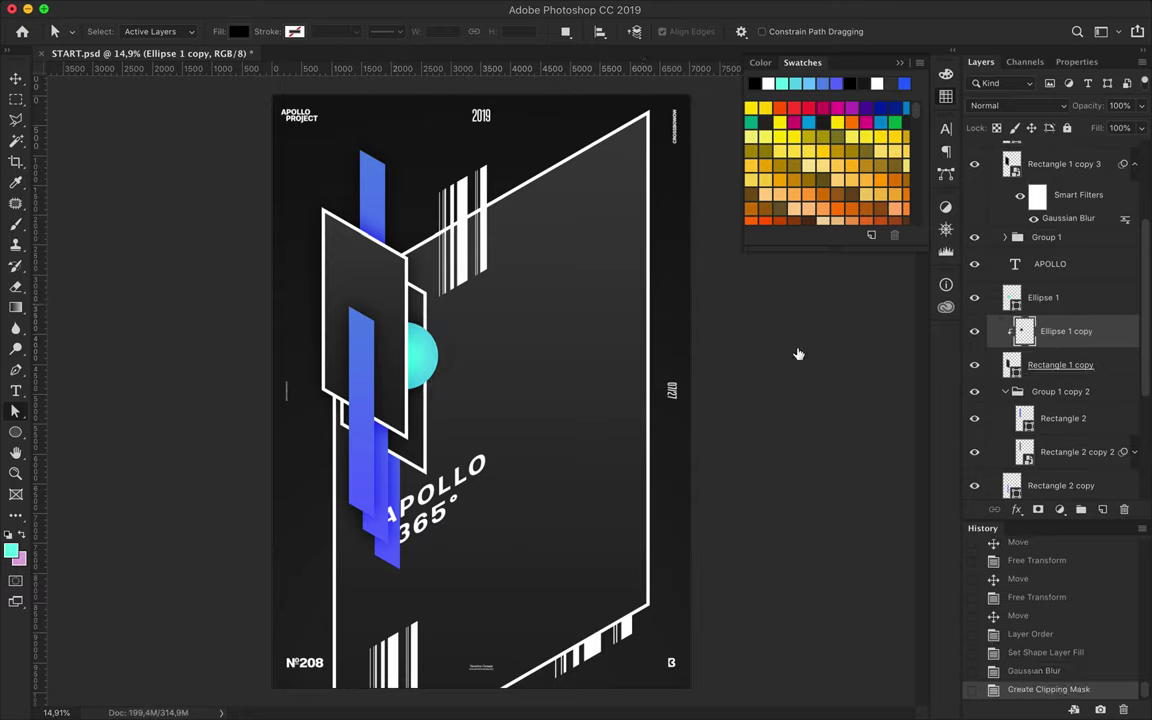
pyautogui.press('v')
# Collapse the Right area group, select Rectangle 4 copy 8, and draw an ellipse on the canvas
pyautogui.keyDown('ctrl'); pyautogui.click(370, 430); pyautogui.keyUp('ctrl')
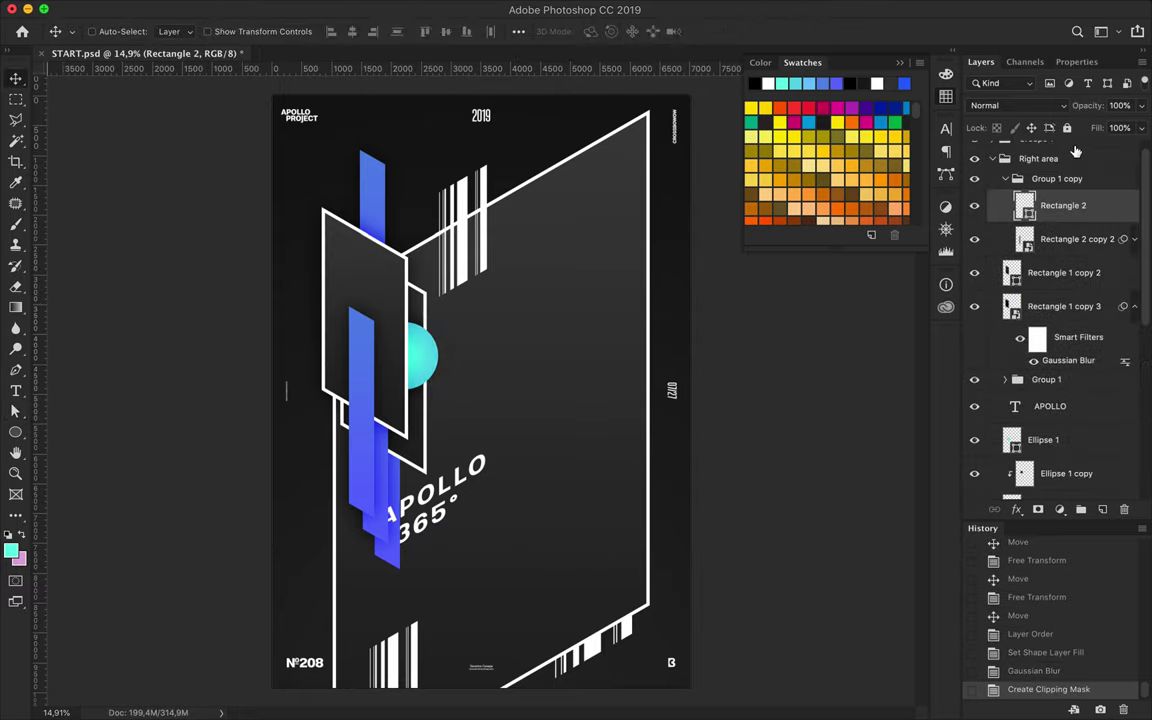
pyautogui.click(1040, 174)
pyautogui.keyDown('ctrl'); pyautogui.click(535, 355); pyautogui.keyUp('ctrl')
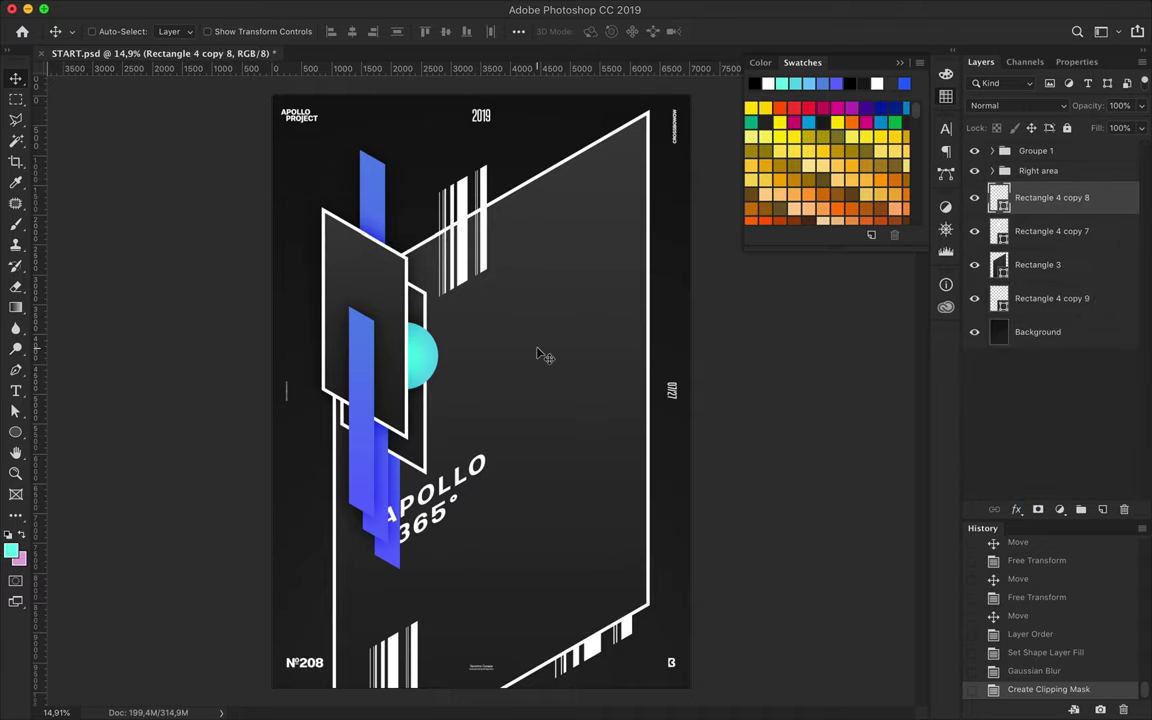
pyautogui.press('u')
pyautogui.moveTo(418, 413); pyautogui.dragTo(625, 423)
# Replace the ellipse with a wide rectangle right of the circle, filled with a linear cyan gradient
pyautogui.hotkey('ctrl', 'z')
pyautogui.rightClick(15, 432)
pyautogui.click(60, 398)
pyautogui.moveTo(437, 390); pyautogui.dragTo(613, 423)
pyautogui.press('a')
pyautogui.click(238, 31)
pyautogui.click(232, 63)
pyautogui.click(194, 150)
pyautogui.click(200, 247)
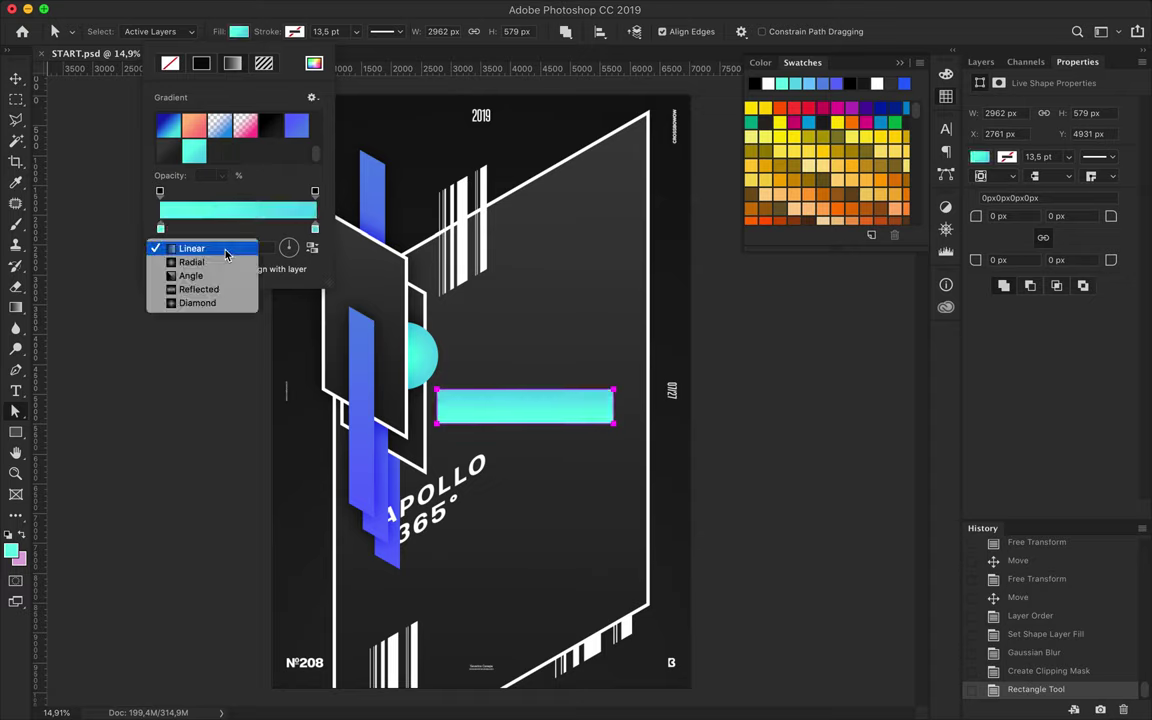
pyautogui.click(192, 248)
pyautogui.press('Return')
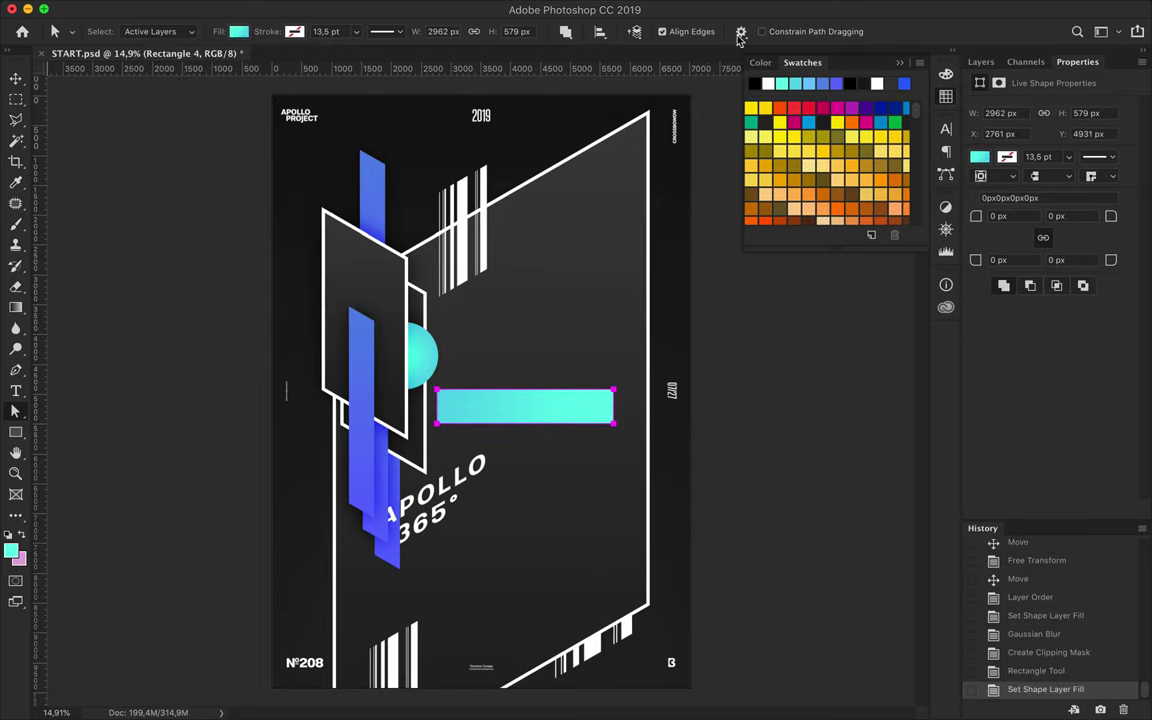
# Skew the cyan rectangle vertically by -30 so it rises diagonally
pyautogui.press('v')
pyautogui.hotkey('ctrl', 't')
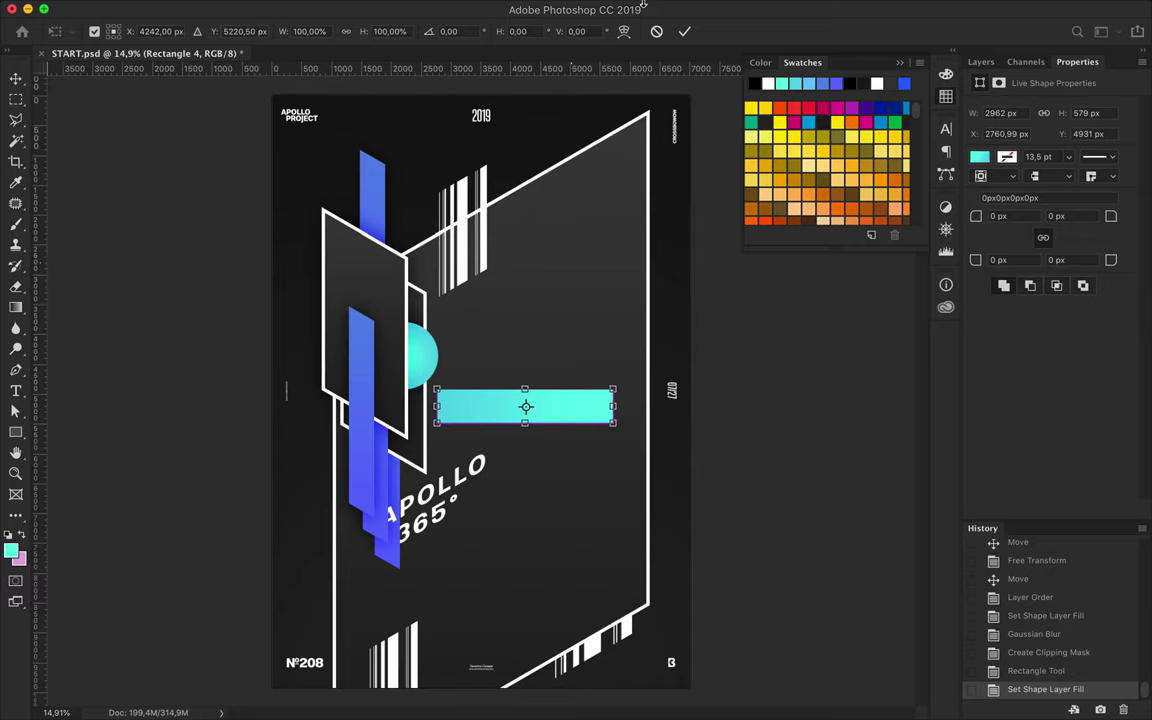
pyautogui.write('30')
pyautogui.hotkey('ctrl', 'z')
pyautogui.click(515, 31)
pyautogui.write('30')
pyautogui.press('Return')
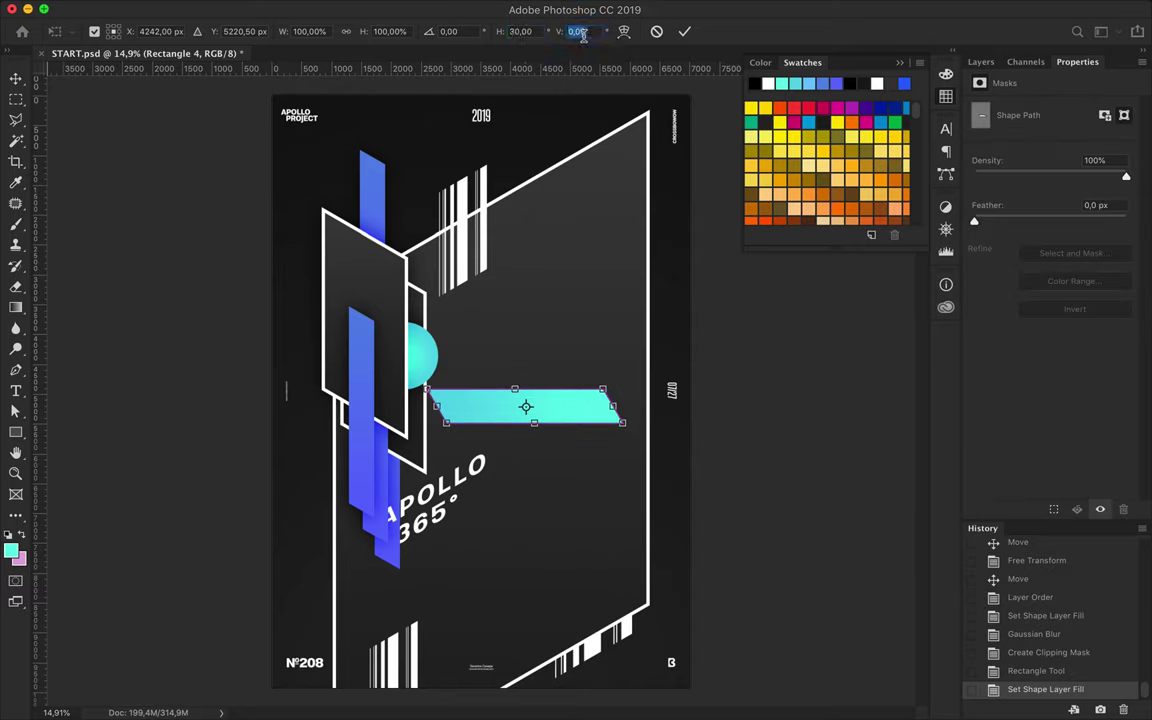
pyautogui.write('30')
pyautogui.press('Return')
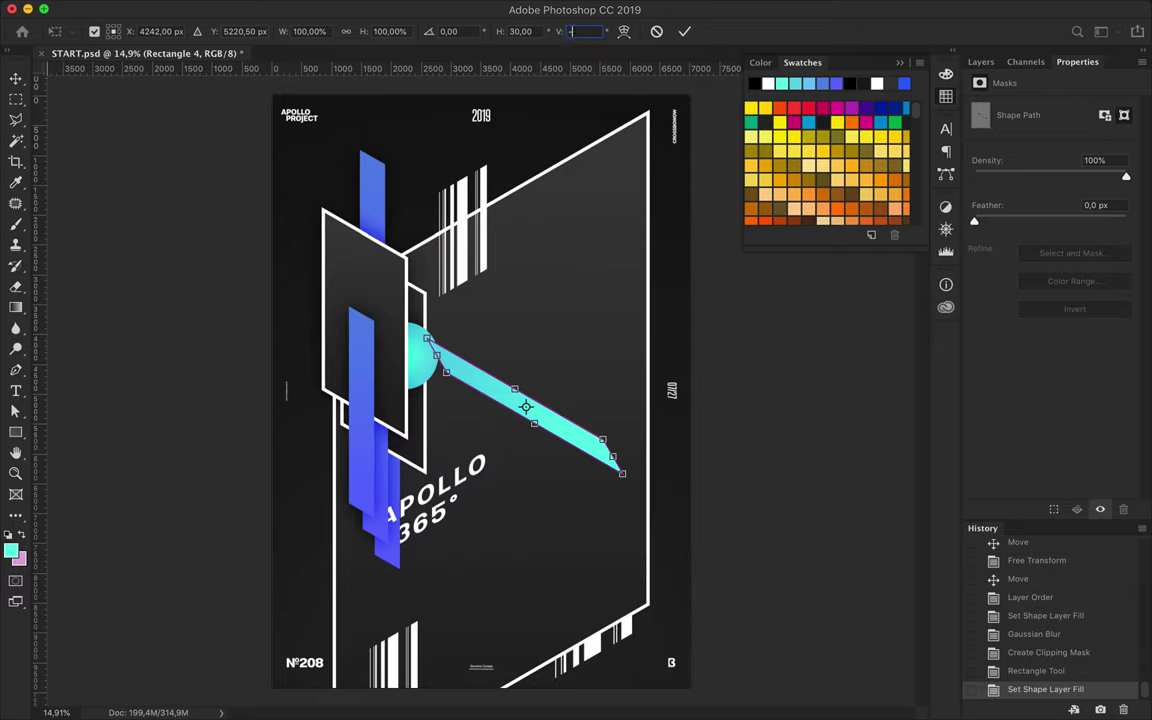
pyautogui.write('-30')
pyautogui.press('Return')
# Move the skewed cyan bar up against the circle
pyautogui.moveTo(550, 404); pyautogui.dragTo(537, 366)
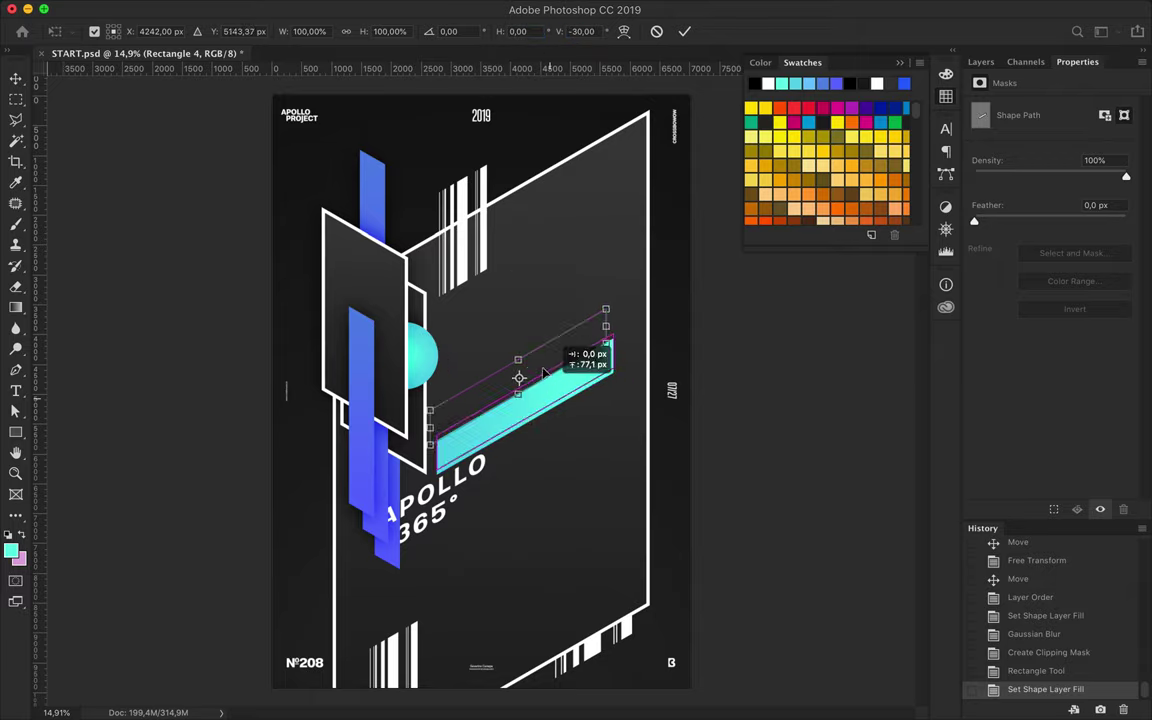
pyautogui.press('Return')
pyautogui.moveTo(548, 334); pyautogui.dragTo(540, 357)
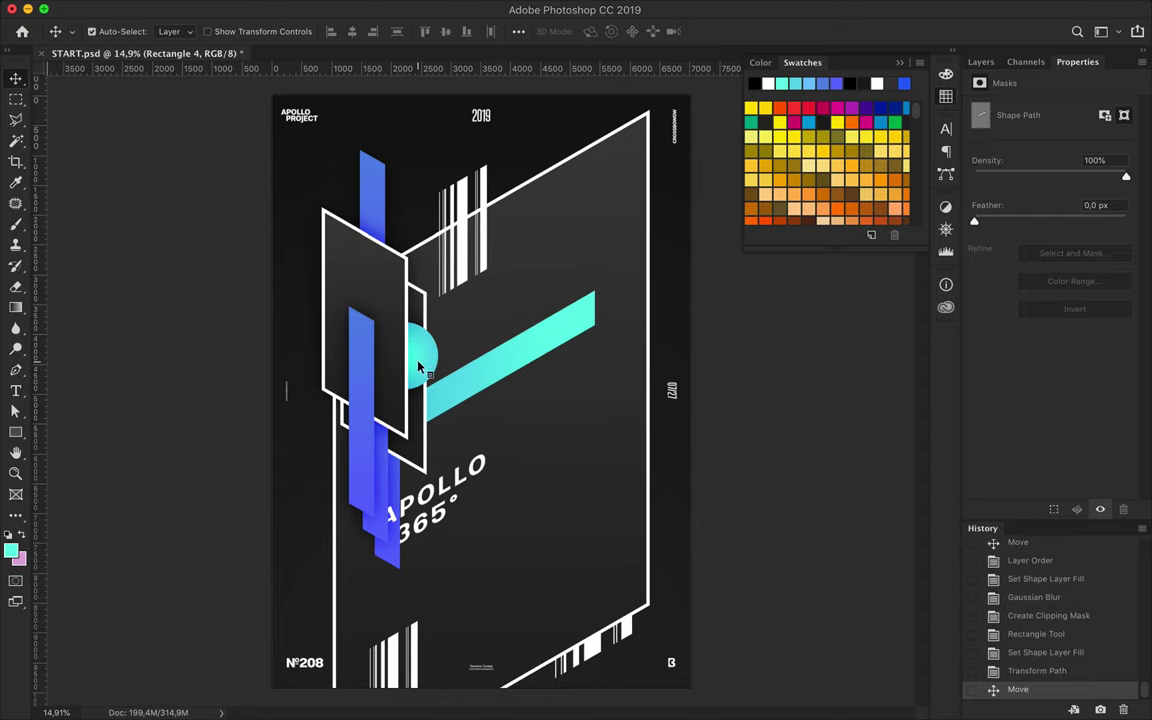
pyautogui.keyDown('ctrl'); pyautogui.click(411, 368); pyautogui.keyUp('ctrl')
# Scale Ellipse 1 and Ellipse 1 copy down slightly together
pyautogui.click(1043, 384)
pyautogui.keyDown('shift'); pyautogui.click(1066, 418); pyautogui.keyUp('shift')
pyautogui.hotkey('ctrl', 't')
pyautogui.moveTo(420, 374)
pyautogui.mouseDown()
pyautogui.moveTo(410, 360)
pyautogui.moveTo(418, 371)
pyautogui.moveTo(430, 344)
pyautogui.mouseUp()
pyautogui.press('Return')
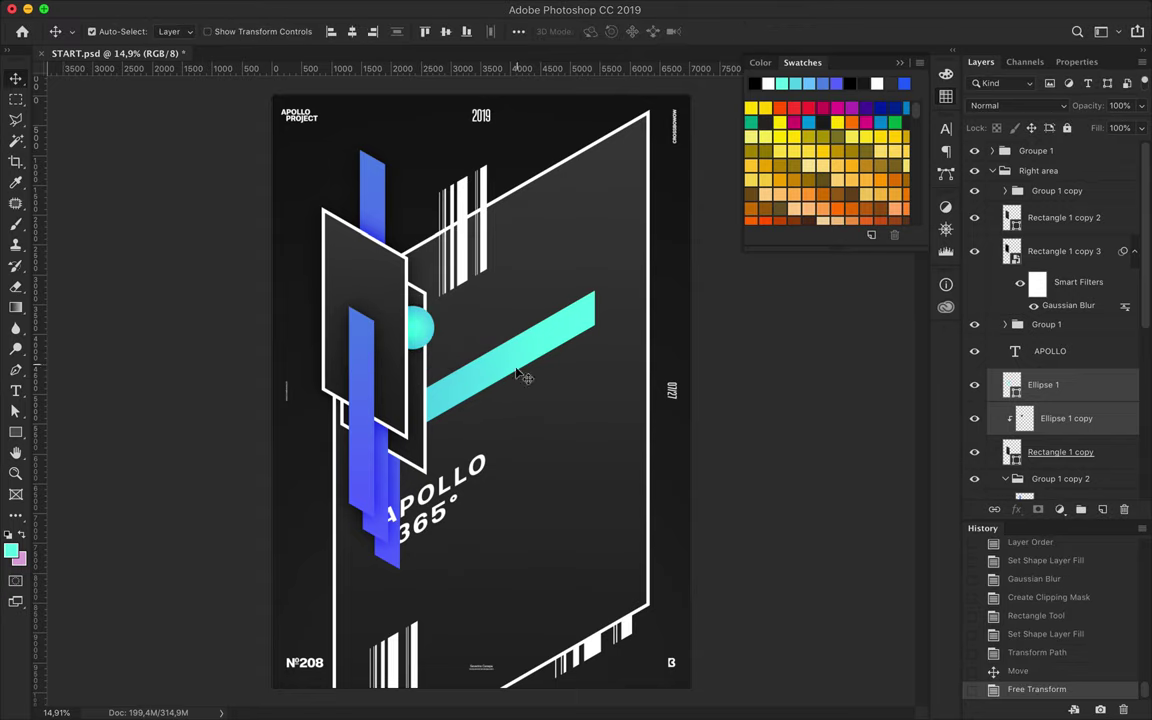
# Nudge the cyan bar, then unclip Ellipse 1 copy and set it to Overlay at 80% fill
pyautogui.moveTo(520, 375); pyautogui.dragTo(512, 325)
pyautogui.keyDown('alt'); pyautogui.click(1033, 272); pyautogui.keyUp('alt')
pyautogui.click(1017, 105)
pyautogui.click(1020, 278)
pyautogui.moveTo(1097, 128); pyautogui.dragTo(1075, 128)
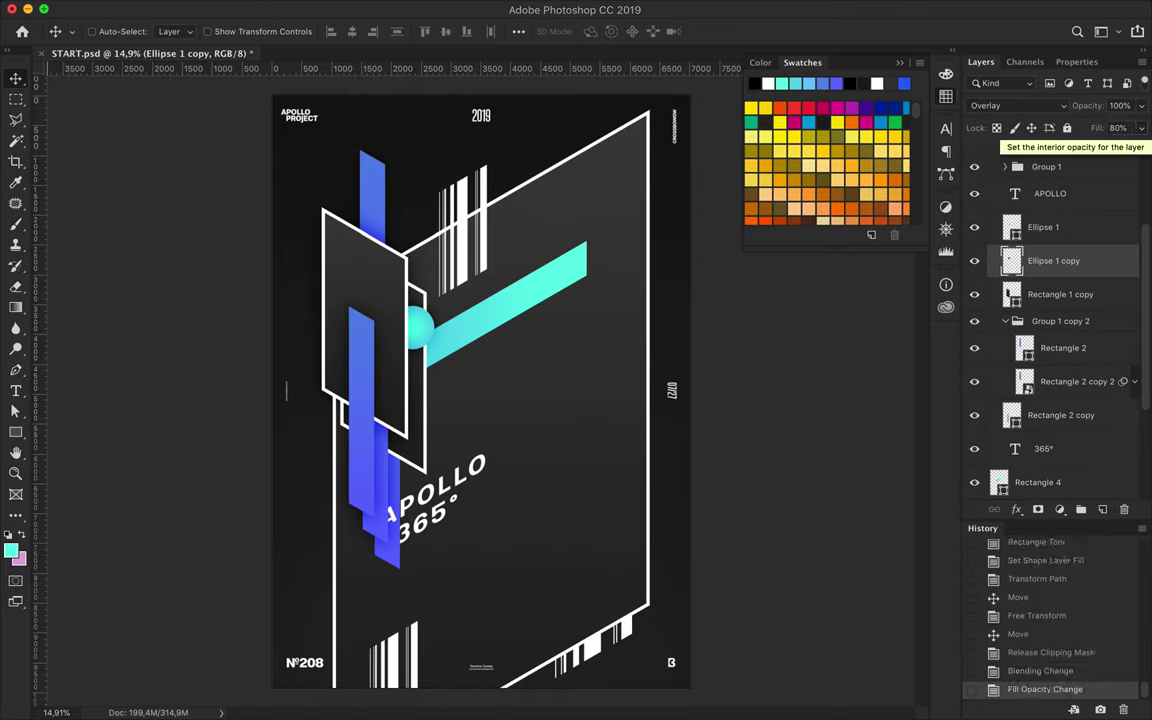
# Move Rectangle 4 copy below Rectangle 4, fill it black, and reapply the Gaussian Blur
pyautogui.keyDown('ctrl'); pyautogui.click(548, 283); pyautogui.keyUp('ctrl')
pyautogui.hotkey('ctrl', '[')
pyautogui.click(240, 32)
pyautogui.press('a')
pyautogui.click(238, 31)
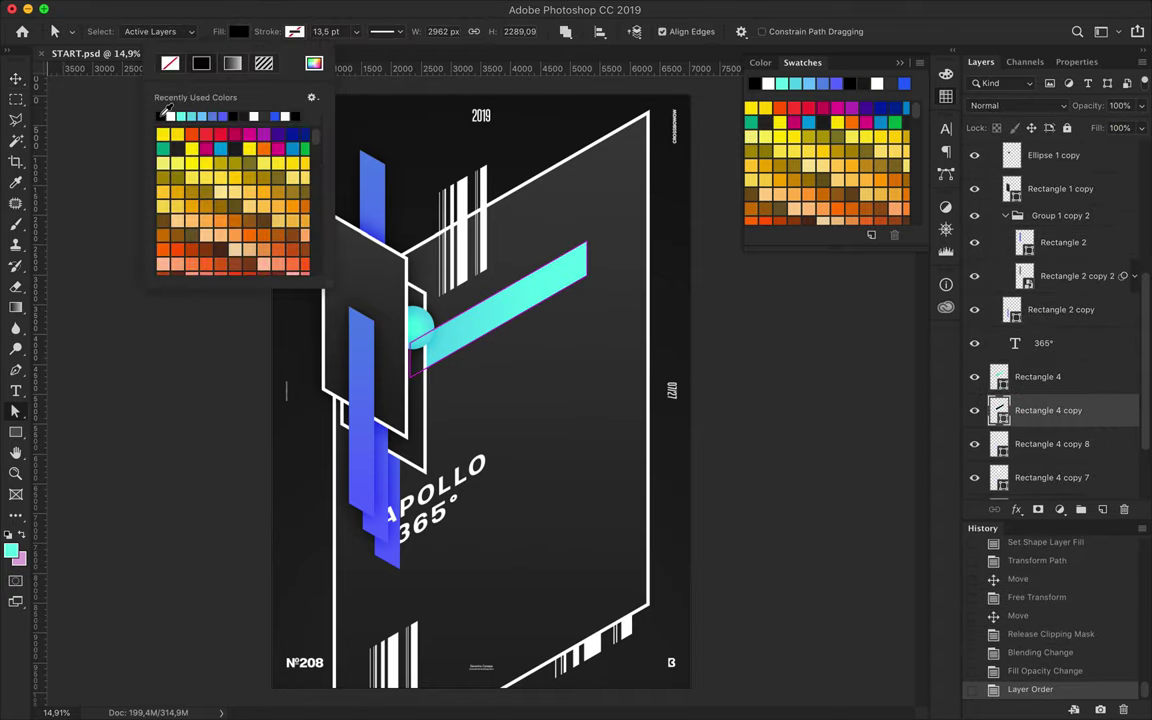
pyautogui.click(795, 275)
pyautogui.press('v')
pyautogui.click(540, 8)
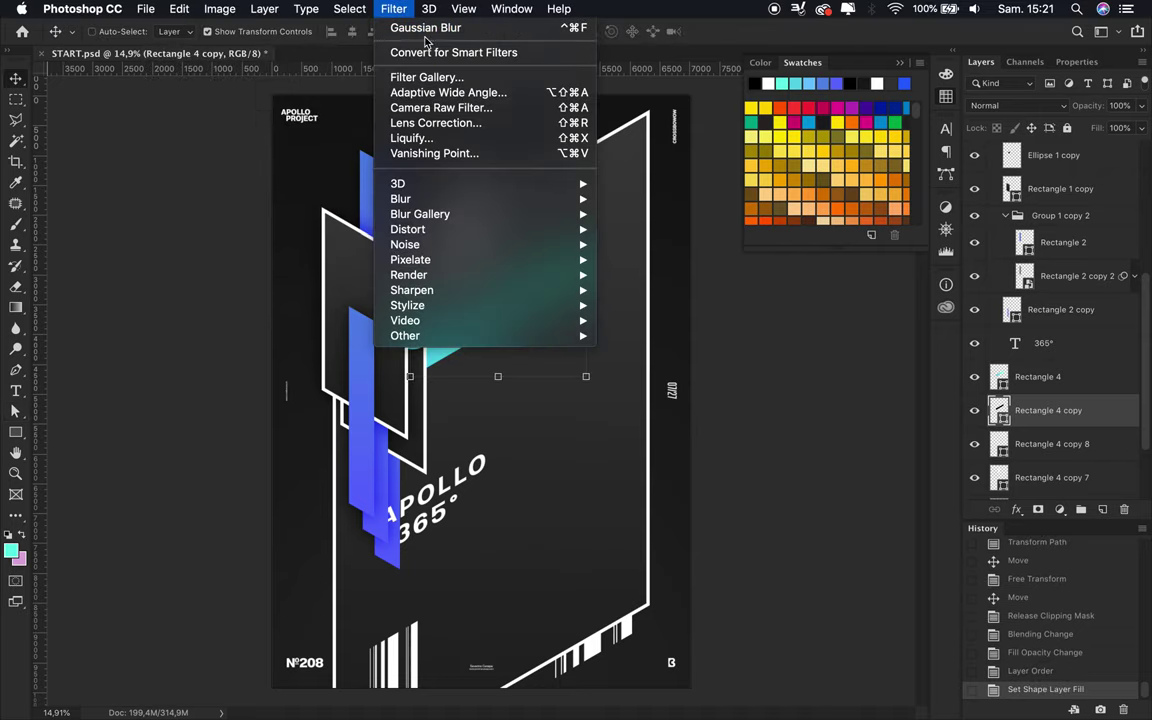
pyautogui.press('Escape')
pyautogui.hotkey('ctrl', 'f')
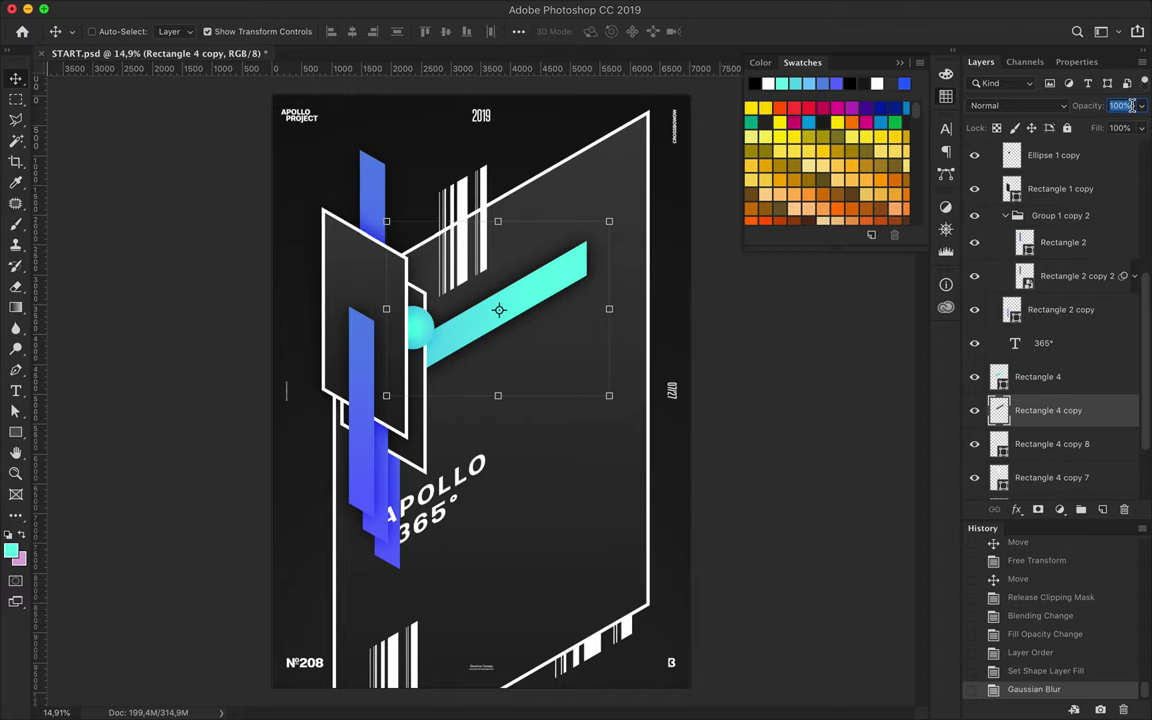
pyautogui.click(1122, 105)
pyautogui.write('80')
# Set the black shadow to Overlay at 80% fill and move the bar layers above Rectangle 4
pyautogui.press('BackSpace')
pyautogui.write('0')
pyautogui.press('Tab')
pyautogui.write('80')
pyautogui.click(1017, 105)
pyautogui.click(1000, 286)
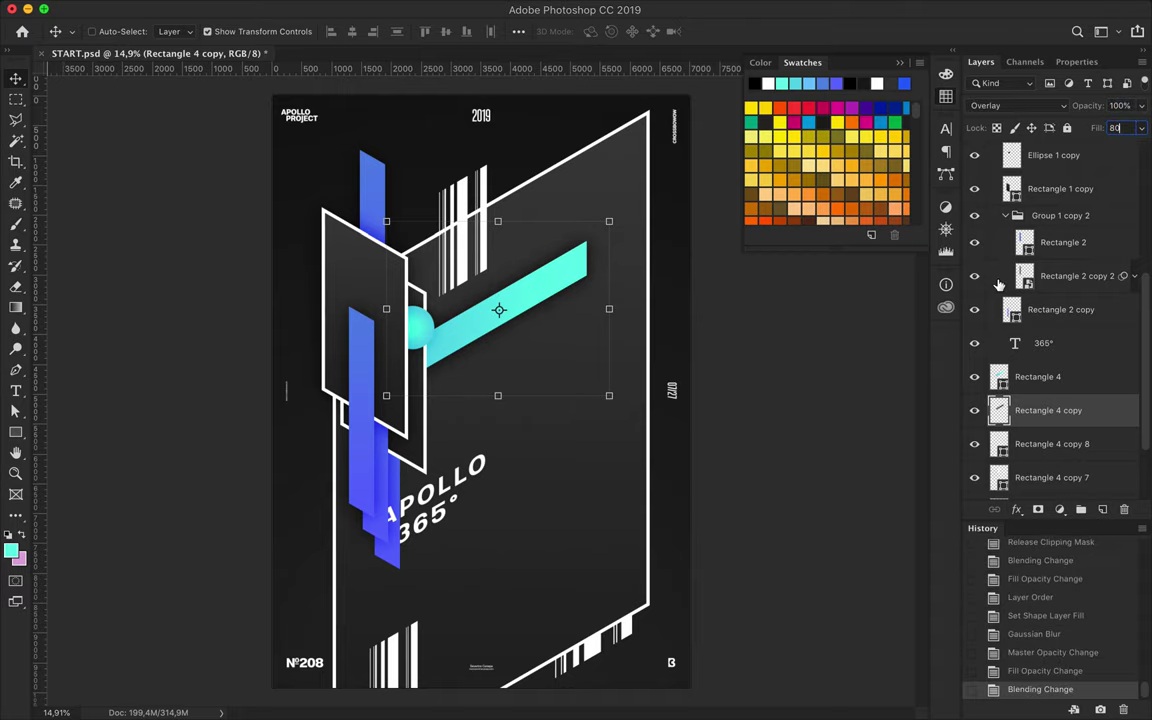
pyautogui.moveTo(1048, 410); pyautogui.dragTo(1048, 372)
# Duplicate the cyan bar and shadow downward, and copy the white barcode stripes onto the cyan bars
pyautogui.moveTo(540, 296)
pyautogui.mouseDown()
pyautogui.moveTo(545, 330)
pyautogui.moveTo(563, 345)
pyautogui.mouseUp()
pyautogui.scroll(-1, 793, 362)
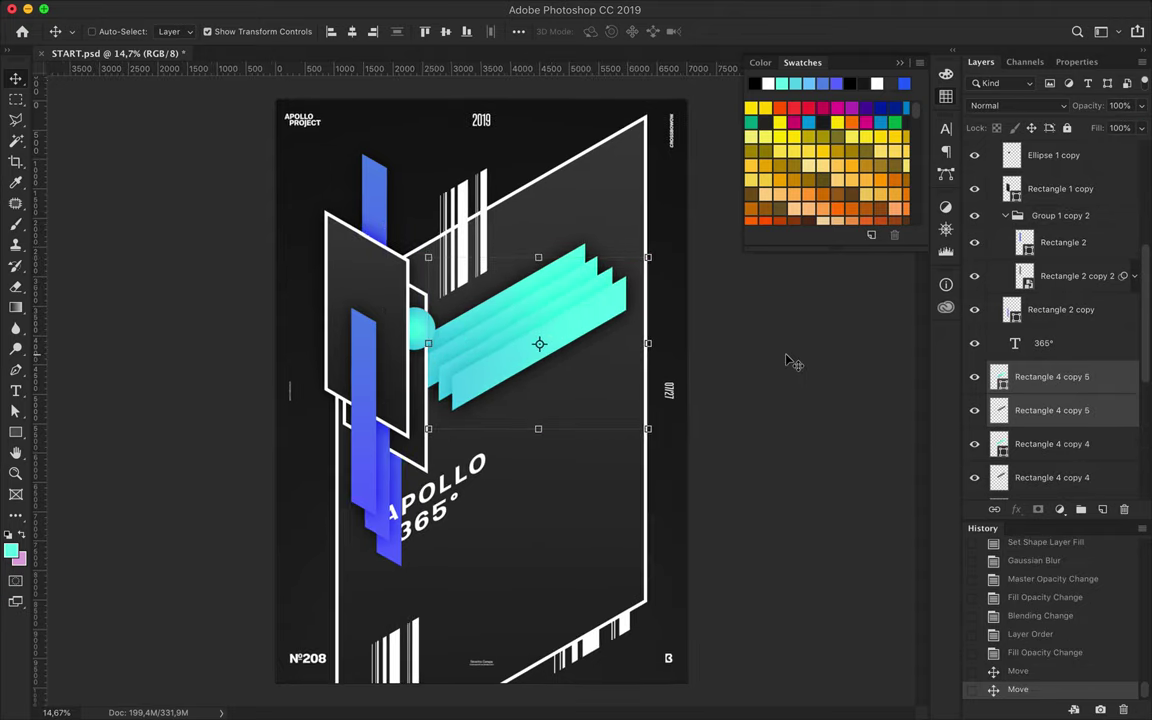
pyautogui.moveTo(460, 208)
pyautogui.mouseDown()
pyautogui.moveTo(548, 291)
pyautogui.moveTo(538, 280)
pyautogui.mouseUp()
pyautogui.moveTo(1052, 482)
pyautogui.mouseDown()
pyautogui.moveTo(1052, 180)
pyautogui.moveTo(1045, 325)
pyautogui.mouseUp()
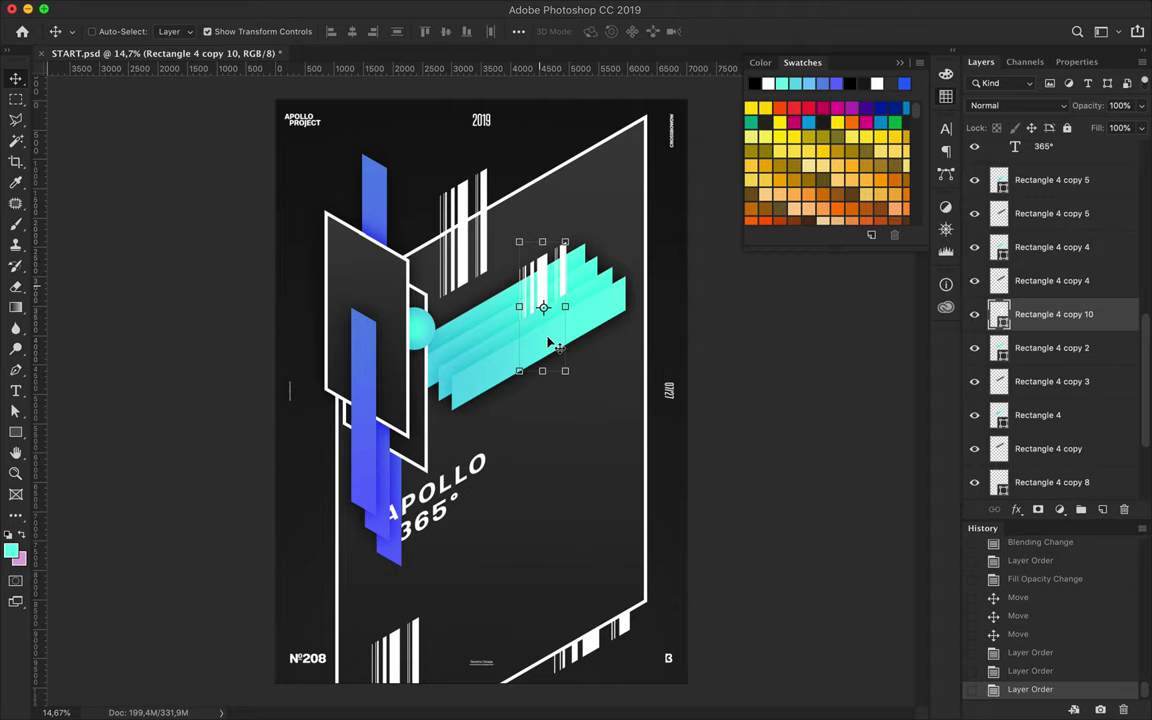
# Lengthen the barcode copy downward and nudge it up slightly over the cyan bars
pyautogui.press('a')
pyautogui.moveTo(549, 372); pyautogui.dragTo(558, 476)
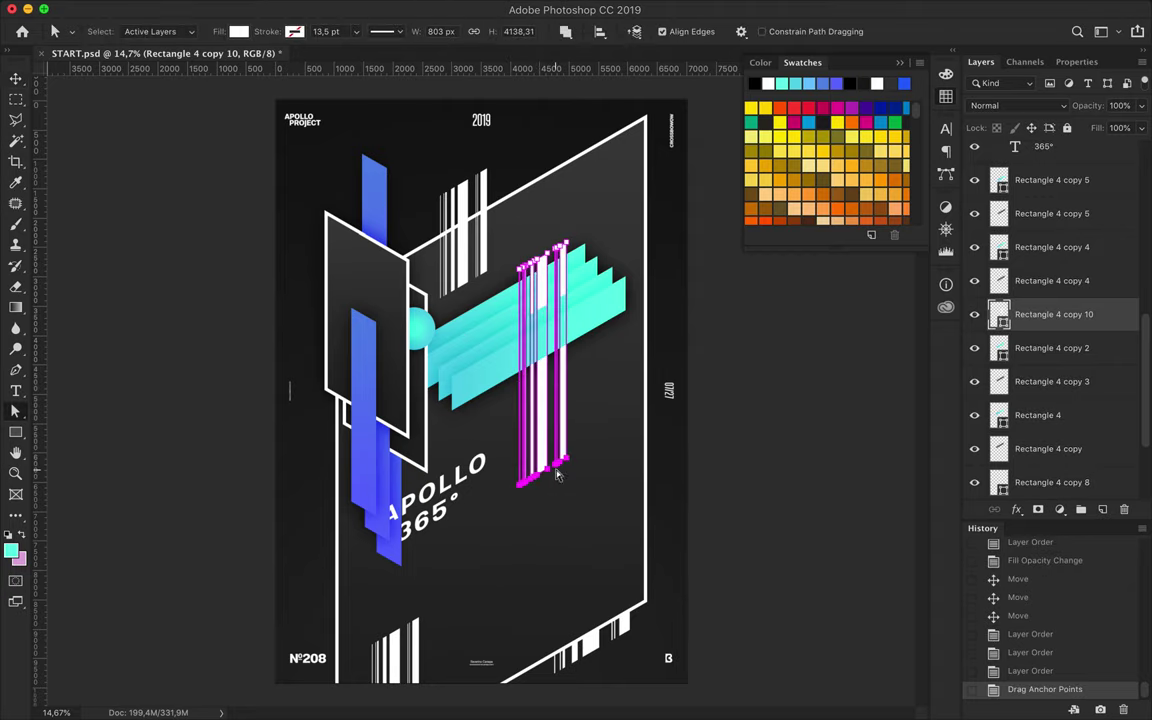
pyautogui.press('v')
pyautogui.moveTo(543, 427); pyautogui.dragTo(543, 403)
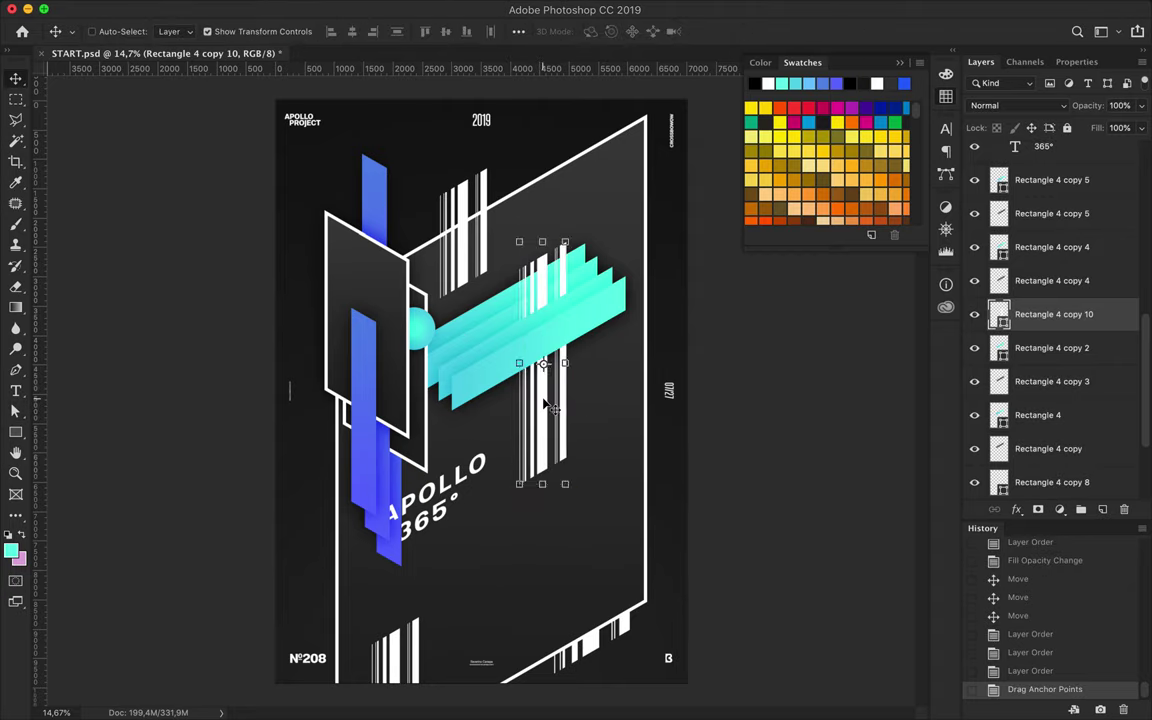
pyautogui.scroll(-1, 672, 423)
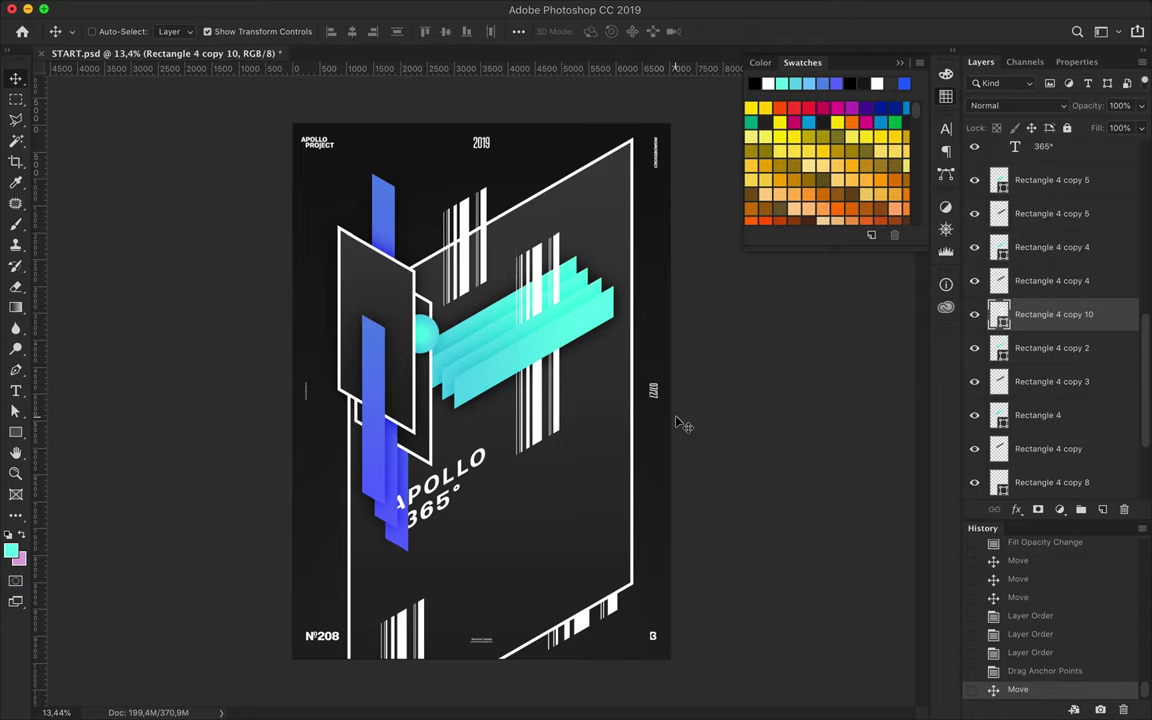
pyautogui.press('f')
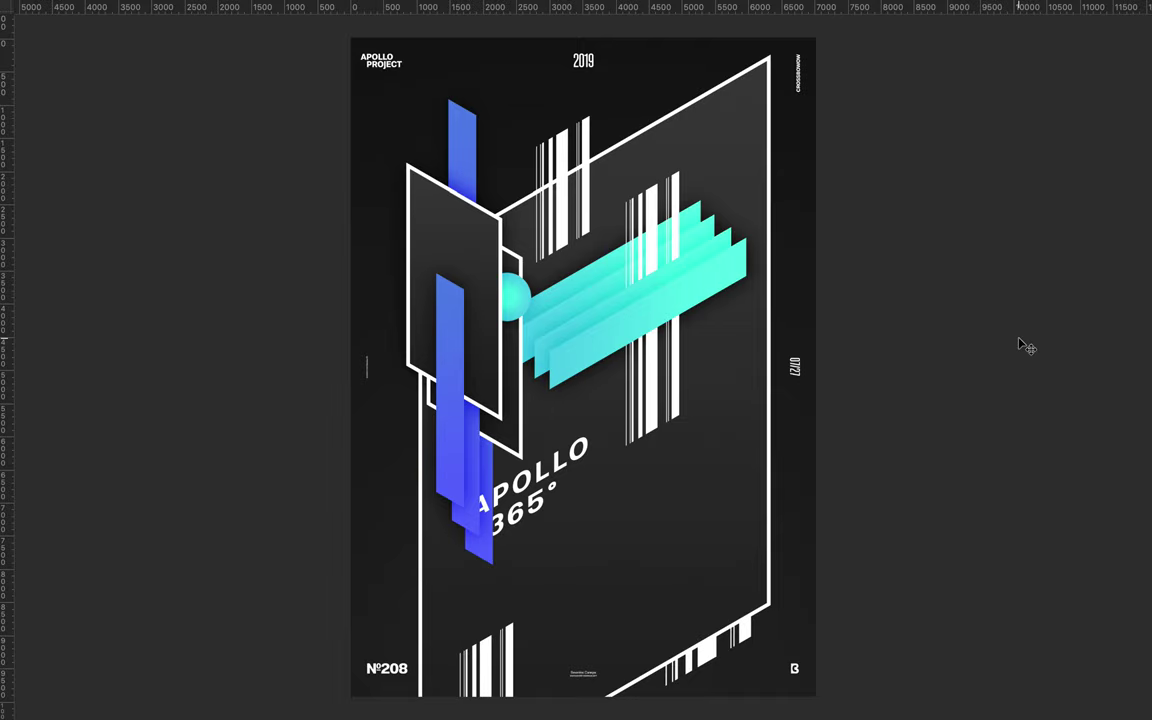
# Raise the upper barcode stripes slightly and shorten the barcode over the cyan bars from below
pyautogui.press('a')
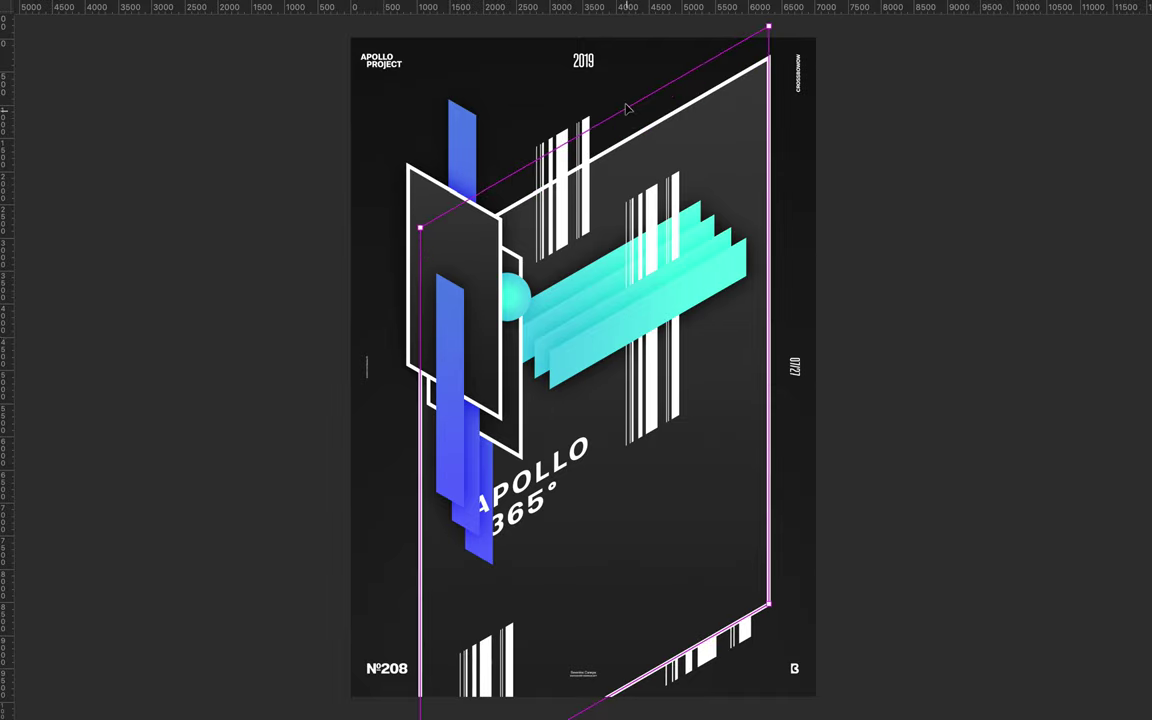
pyautogui.click(627, 107)
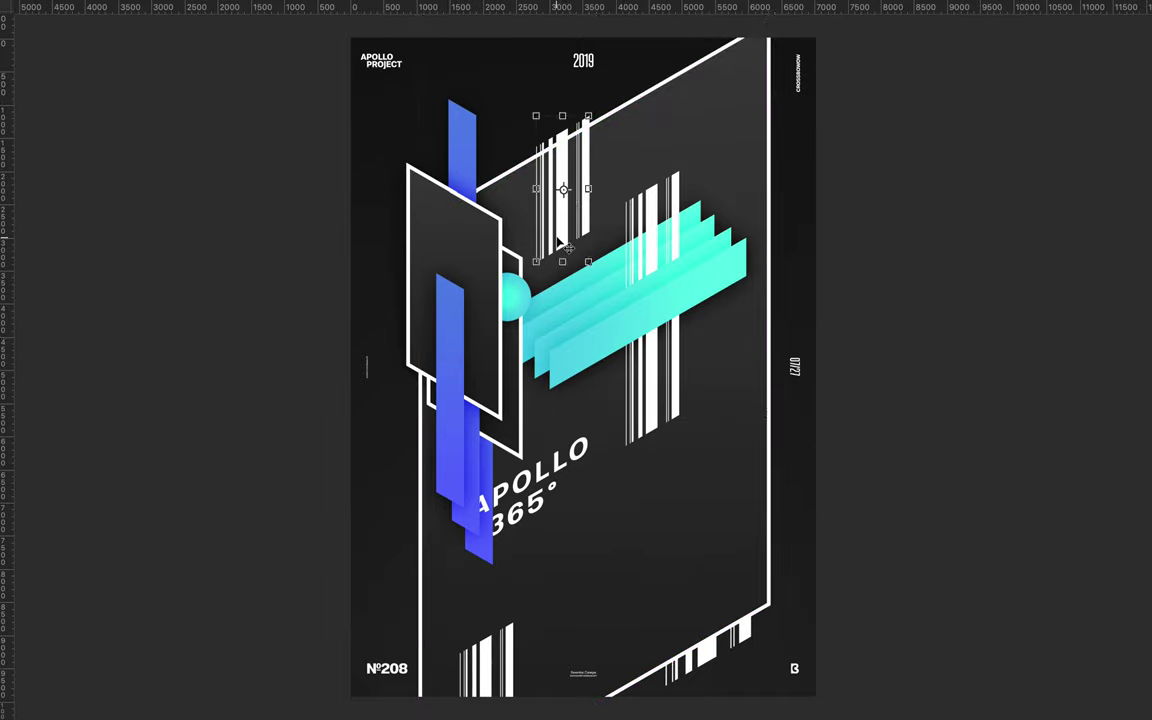
pyautogui.moveTo(558, 238); pyautogui.dragTo(558, 215)
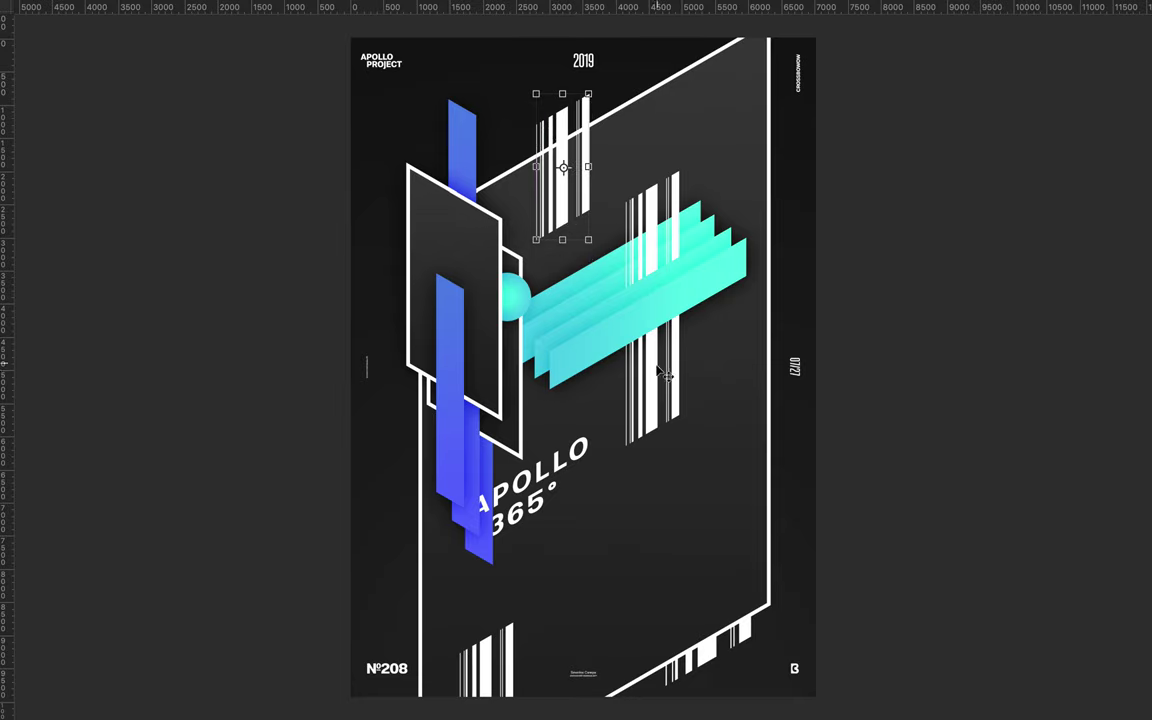
pyautogui.scroll(-1, 660, 373)
pyautogui.scroll(2, 655, 420)
pyautogui.click(655, 420)
pyautogui.moveTo(600, 361); pyautogui.dragTo(778, 482)
pyautogui.moveTo(640, 455); pyautogui.dragTo(640, 380)
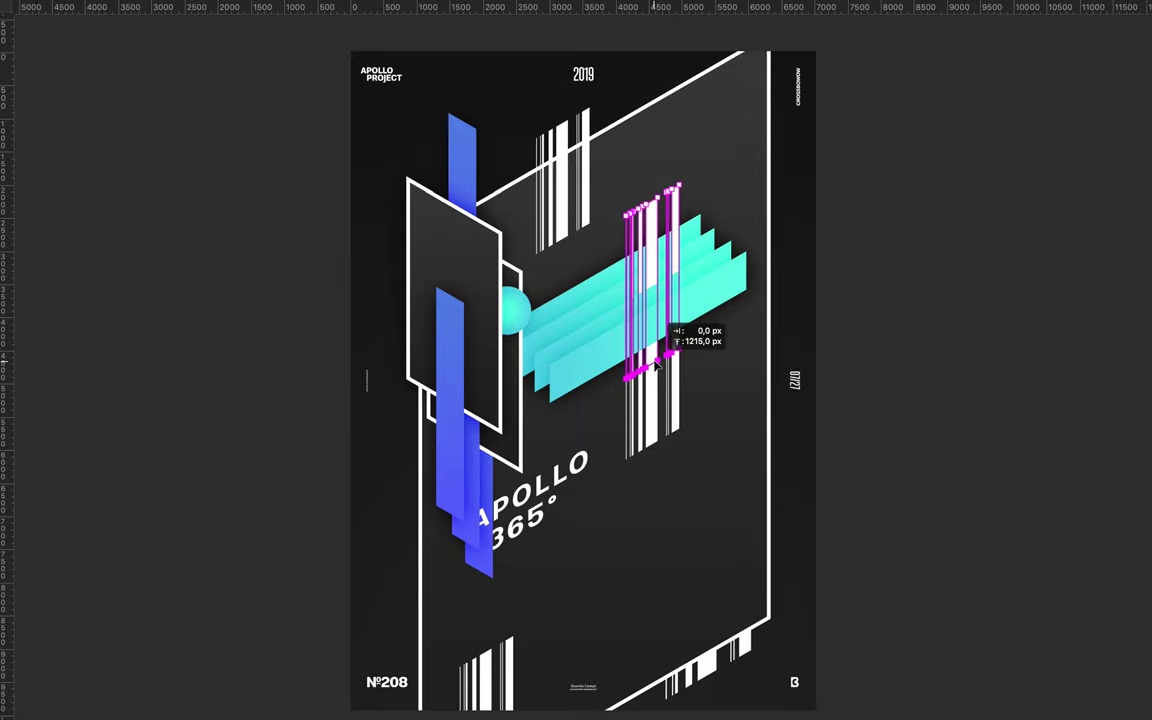
# Delete the barcode stripes (Rectangle 4 copy 10) over the cyan bars and leave full-screen mode
pyautogui.click(612, 420)
pyautogui.click(467, 258)
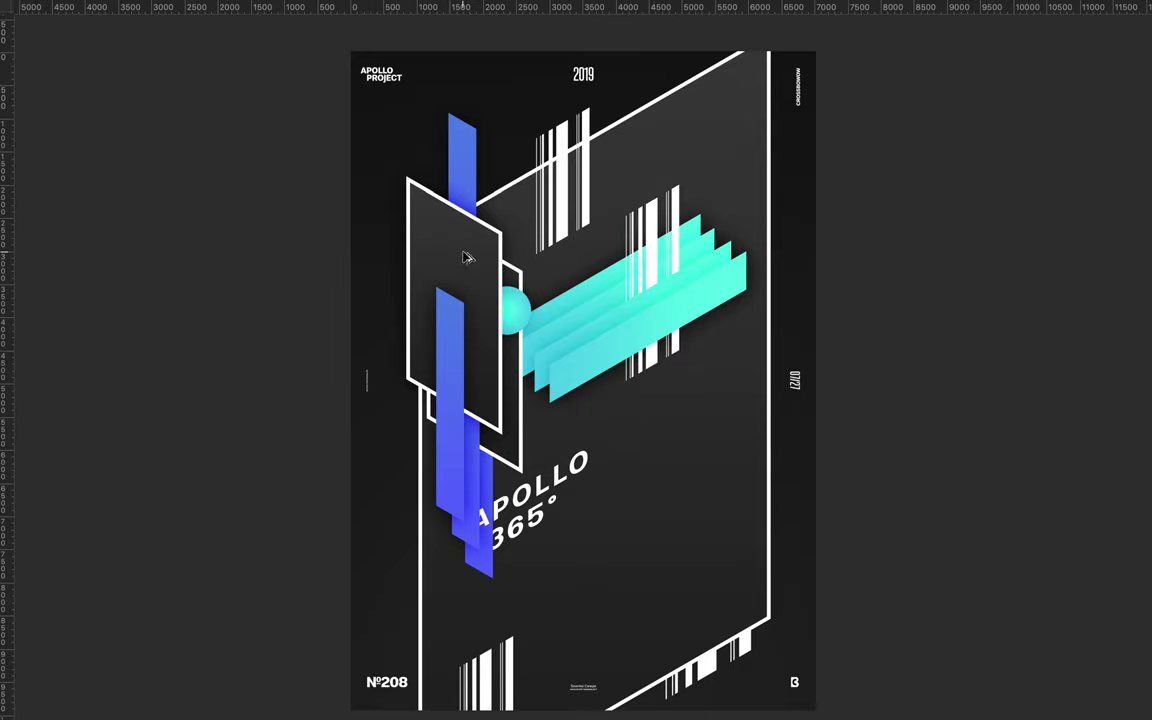
pyautogui.hotkey('ctrl', 'z')
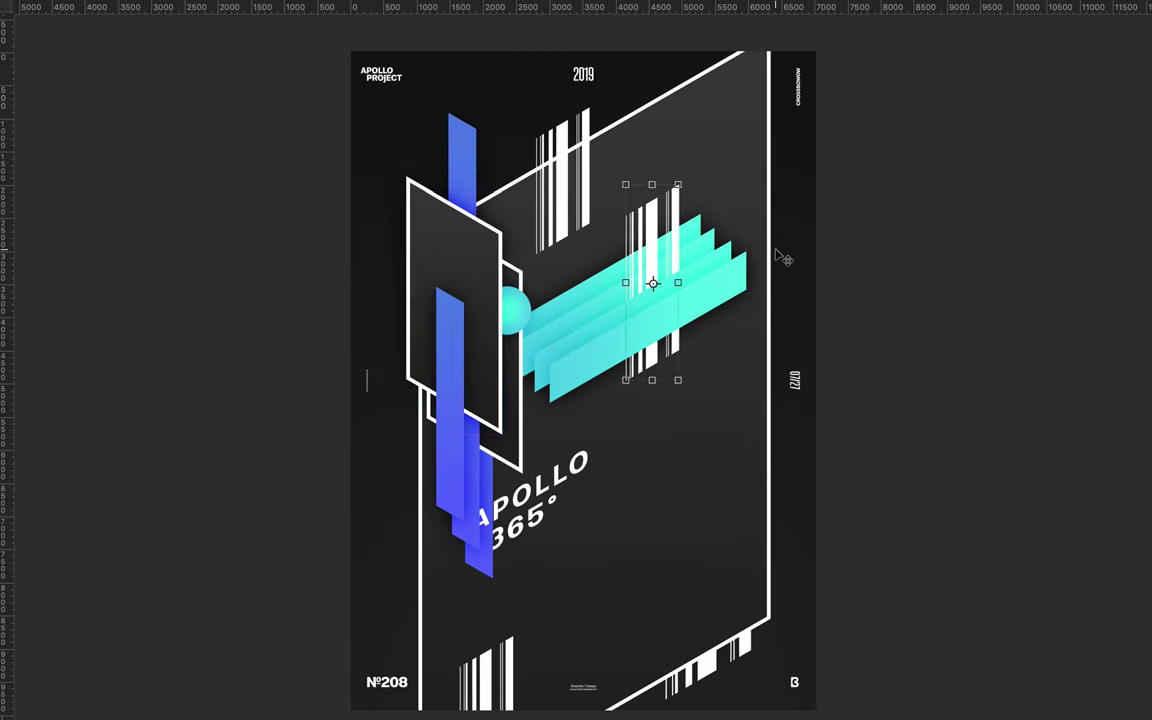
pyautogui.press('f')
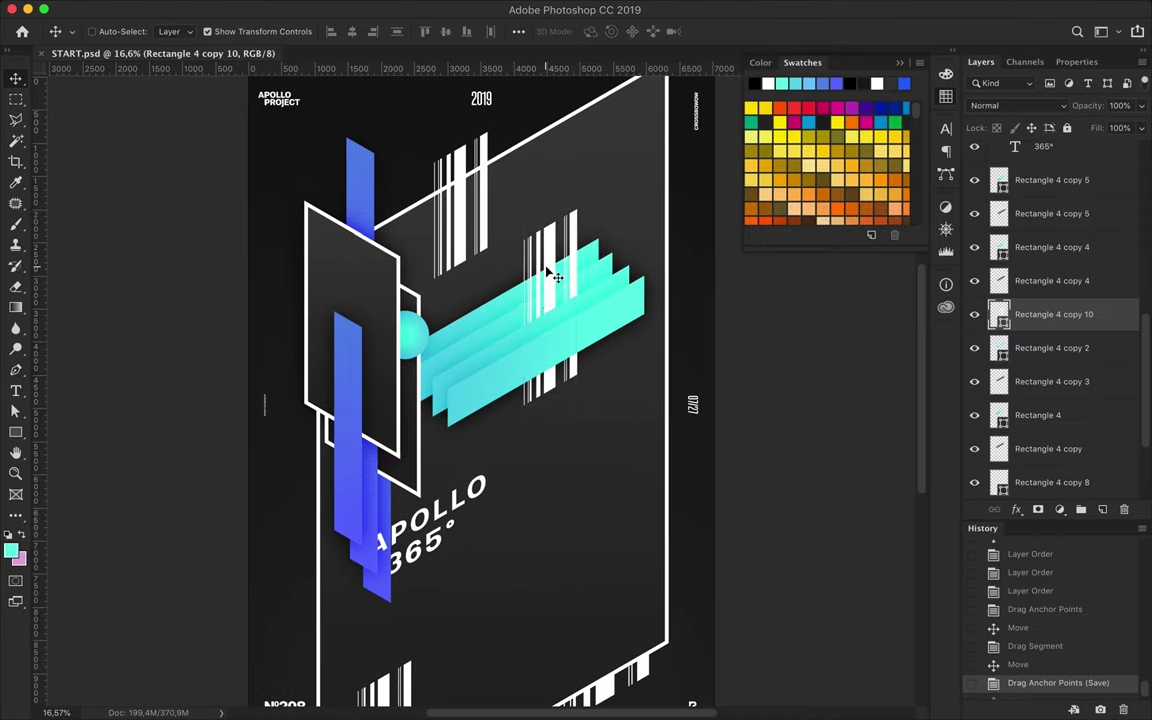
pyautogui.press('Delete')
pyautogui.keyDown('ctrl'); pyautogui.click(352, 410); pyautogui.keyUp('ctrl')
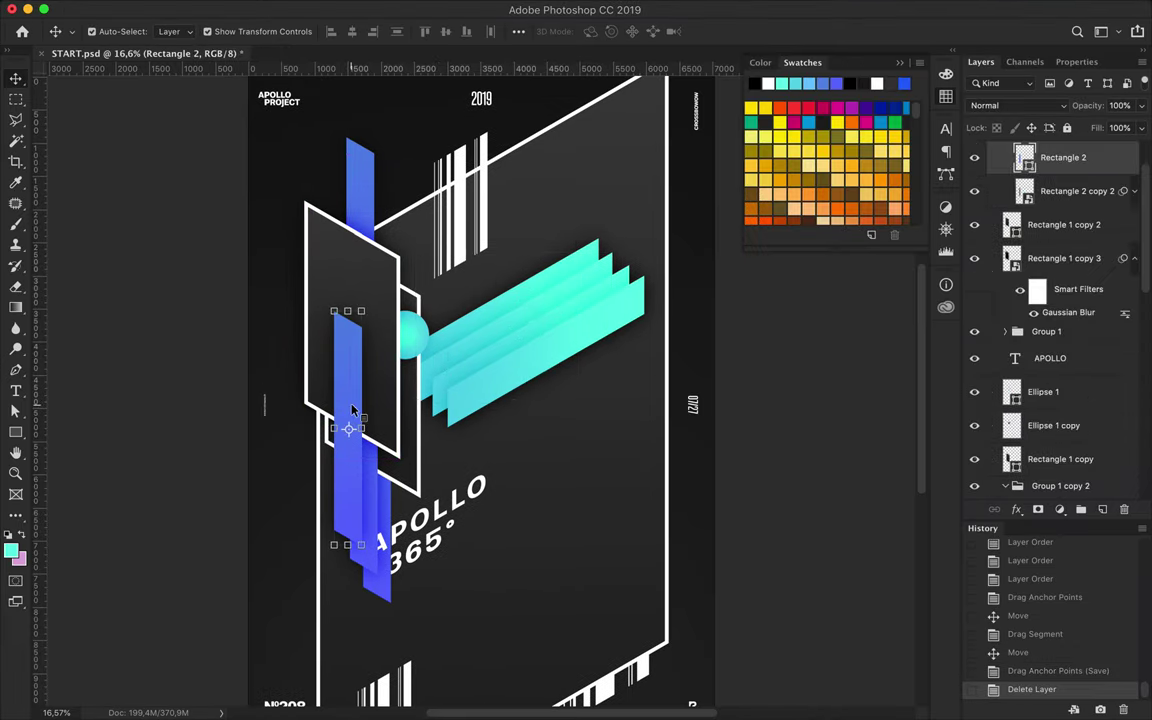
# Duplicate the blue bar to the right and skew it vertically by 30°
pyautogui.moveTo(352, 410); pyautogui.dragTo(526, 400)
pyautogui.hotkey('ctrl', 't')
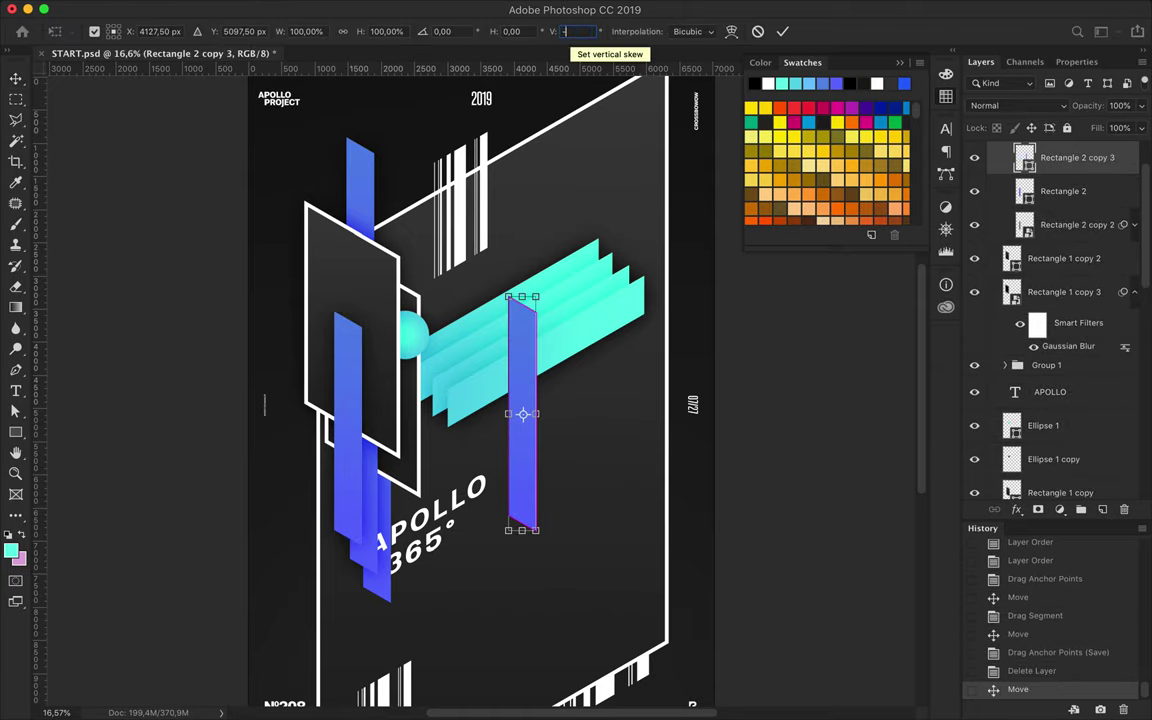
pyautogui.write('-60')
pyautogui.doubleClick(569, 31)
pyautogui.write('0')
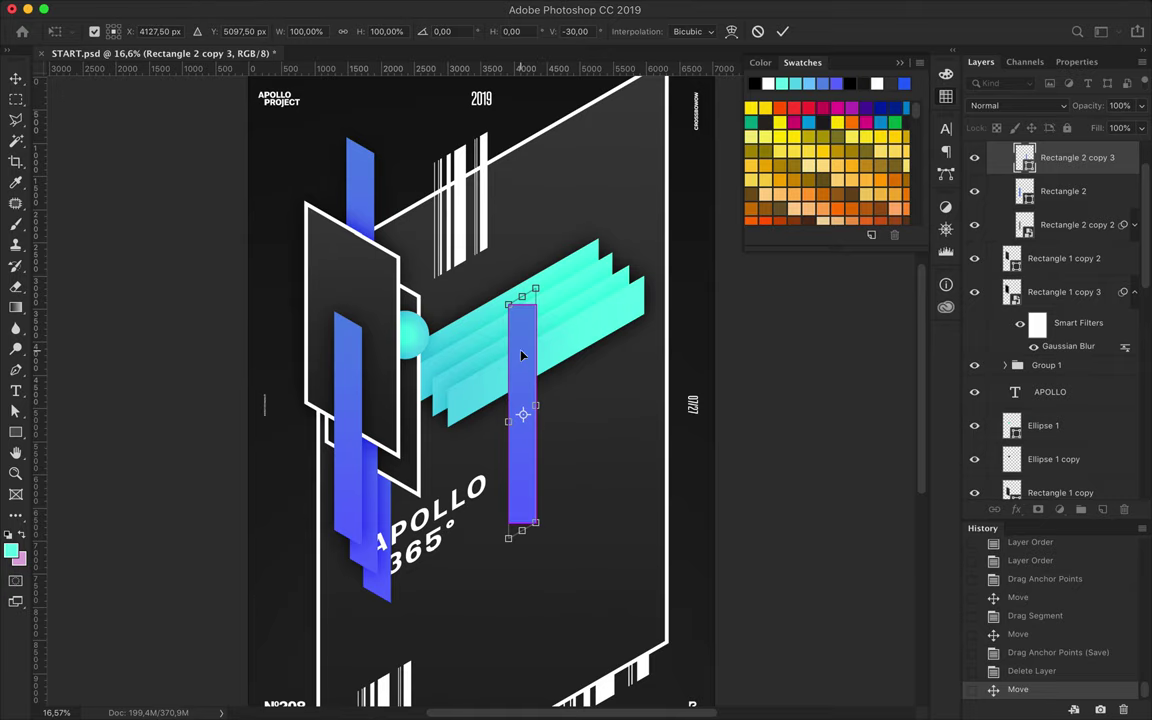
pyautogui.doubleClick(569, 31)
pyautogui.write('030')
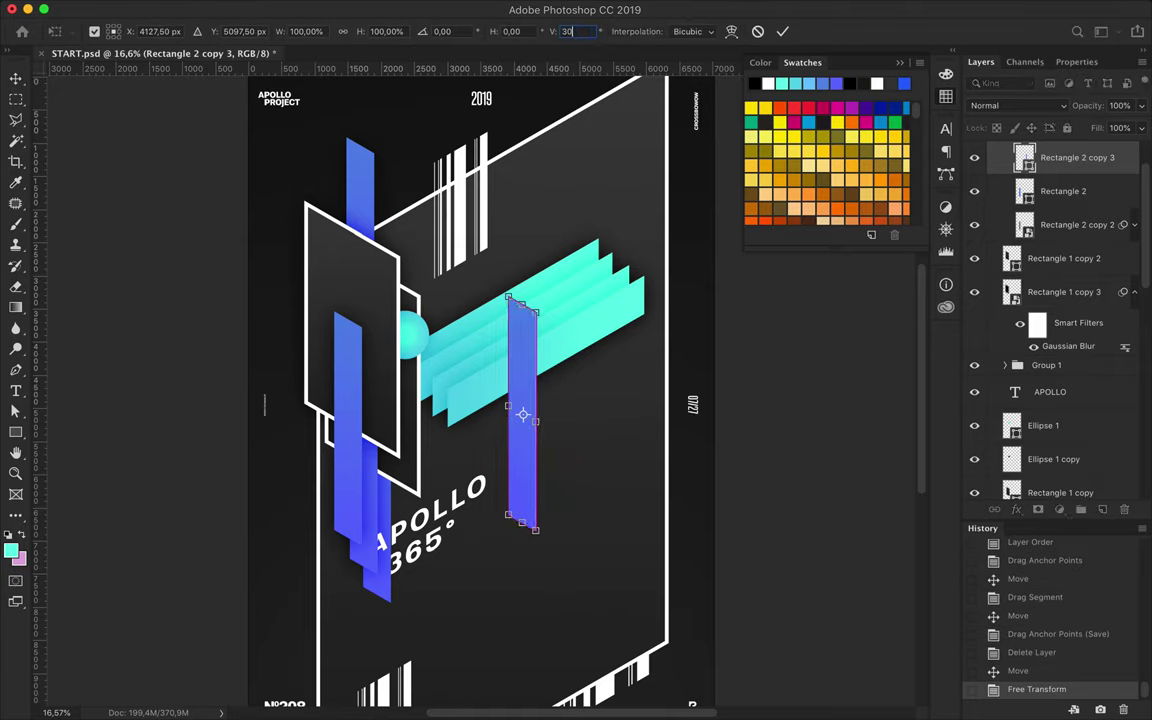
pyautogui.press('Return')
# Make a black Gaussian-blurred shadow copy under the new bar, set to Overlay at 80% fill
pyautogui.hotkey('ctrl', '[')
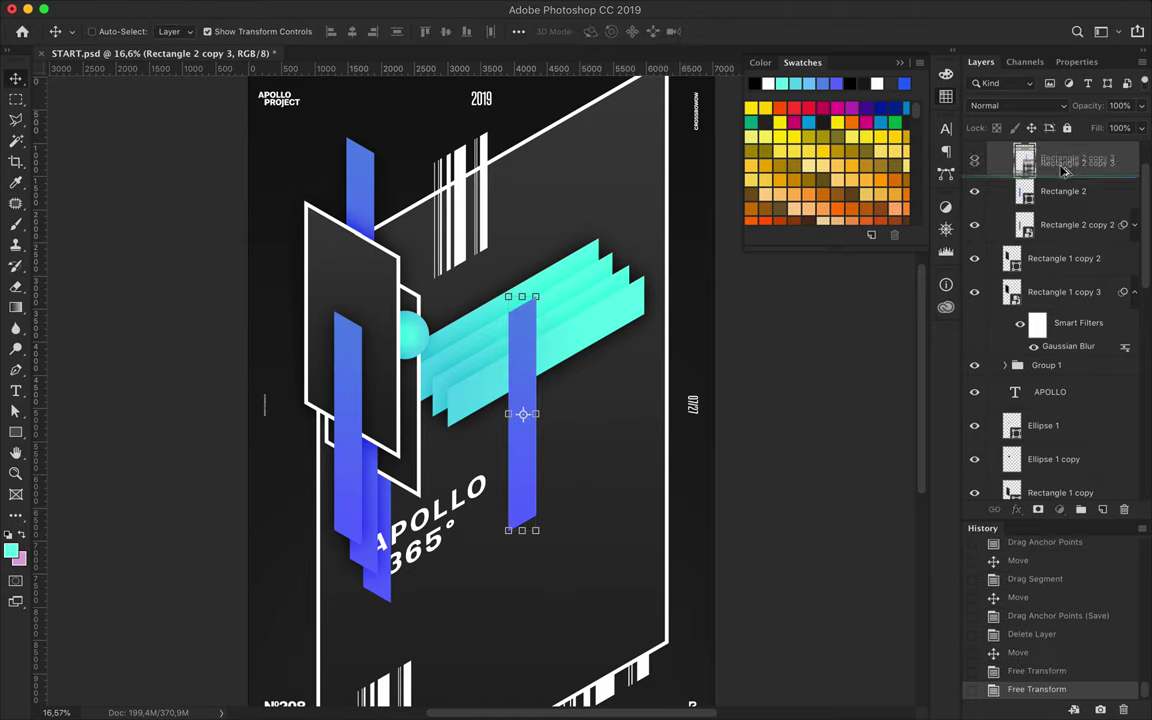
pyautogui.press('a')
pyautogui.click(238, 31)
pyautogui.click(201, 63)
pyautogui.click(158, 118)
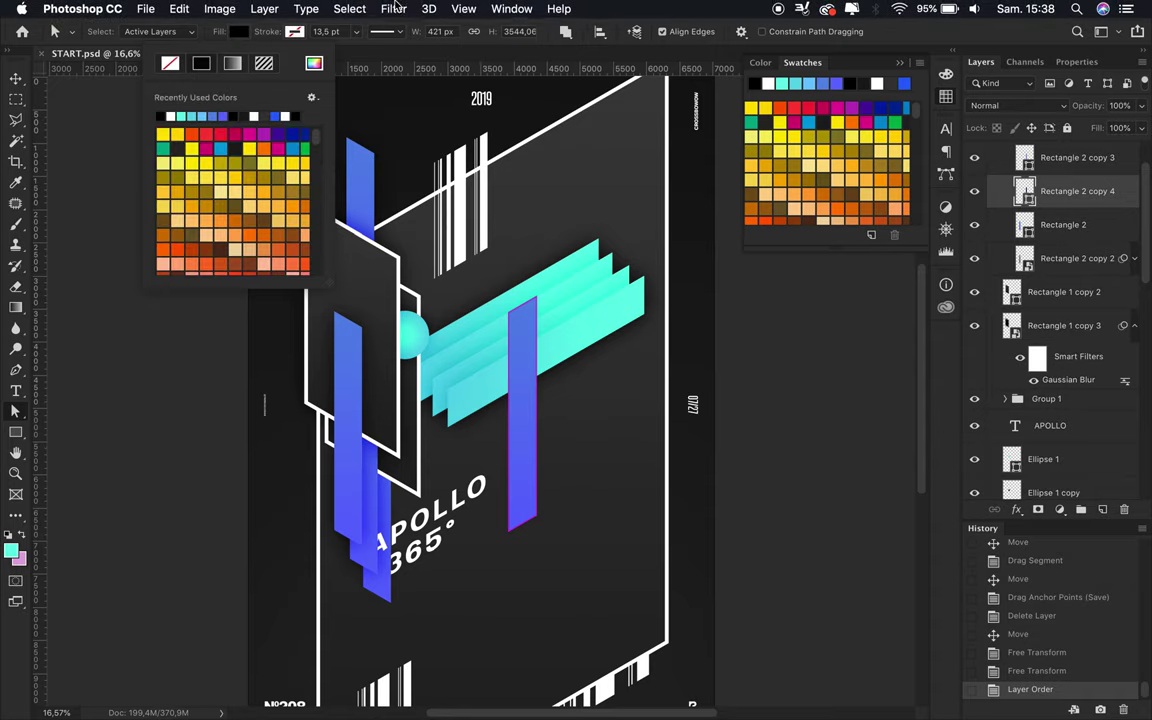
pyautogui.click(393, 9)
pyautogui.click(425, 28)
pyautogui.click(1018, 105)
pyautogui.click(980, 272)
pyautogui.click(1112, 128)
pyautogui.write('8')
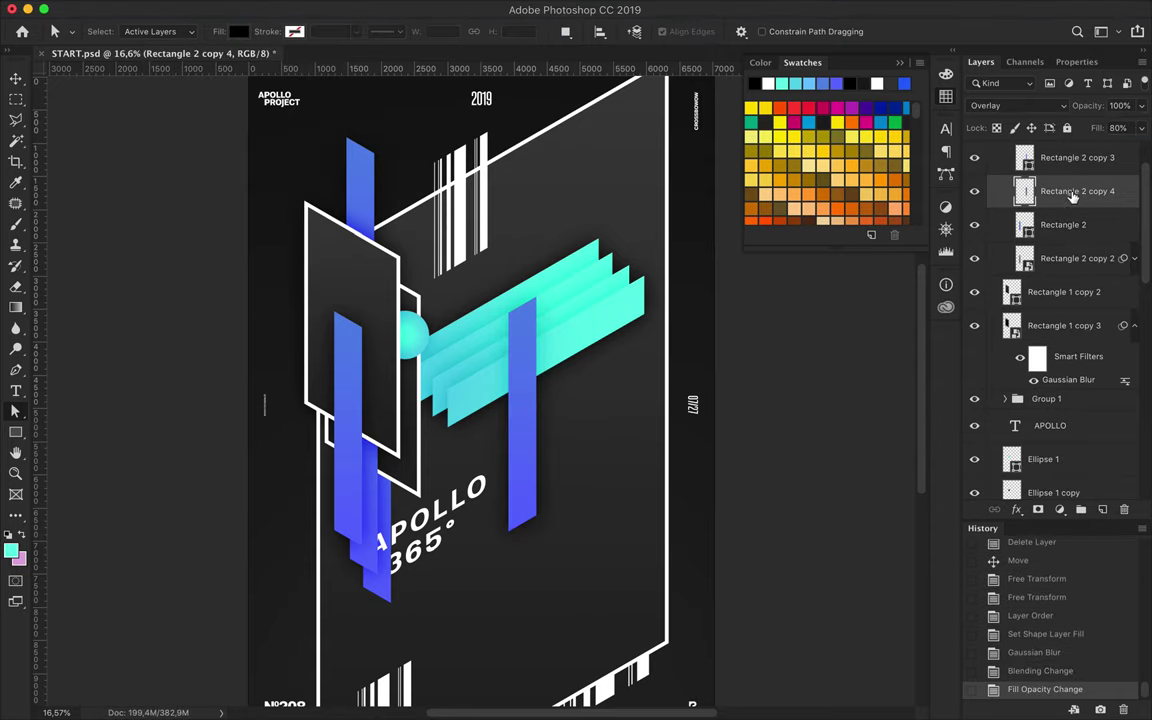
# Move the new blue bar together with its shadow upward
pyautogui.scroll(2, 1000, 200)
pyautogui.keyDown('shift'); pyautogui.click(1070, 204); pyautogui.keyUp('shift')
pyautogui.press('v')
pyautogui.moveTo(528, 378); pyautogui.dragTo(536, 305)
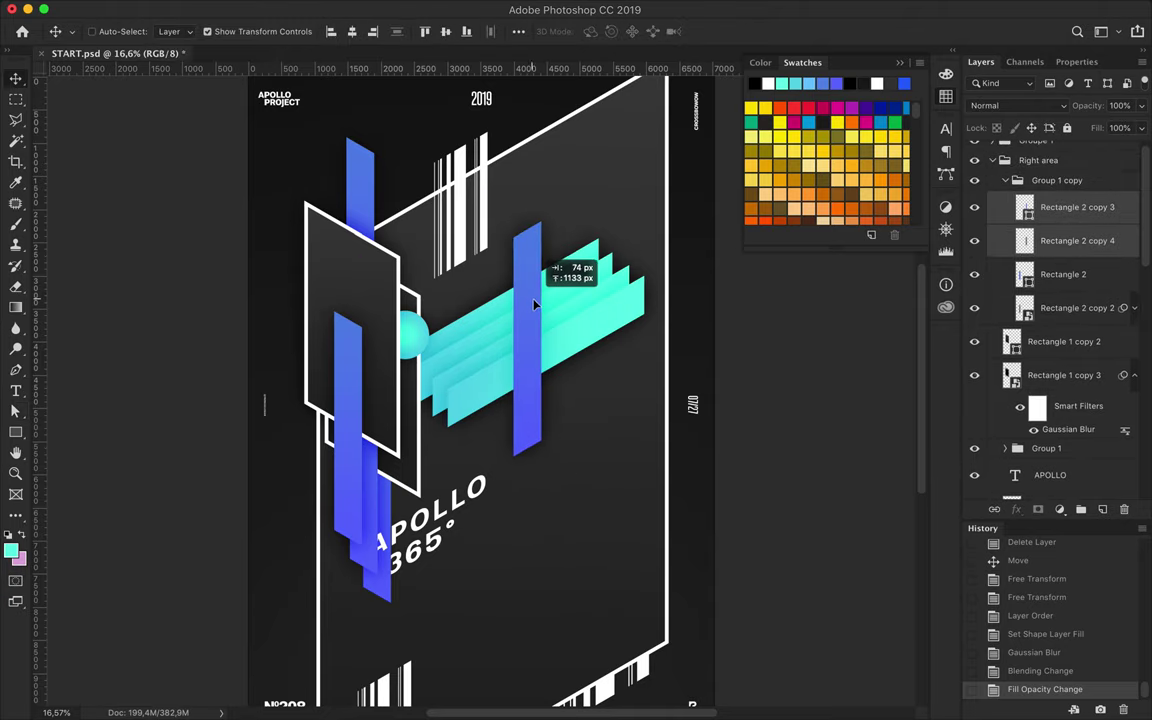
# Position the new bar and shadow, place another bar copy across the cyan bars, and delete the unwanted copies
pyautogui.moveTo(1070, 210)
pyautogui.mouseDown()
pyautogui.moveTo(1050, 343)
pyautogui.moveTo(1052, 213)
pyautogui.mouseUp()
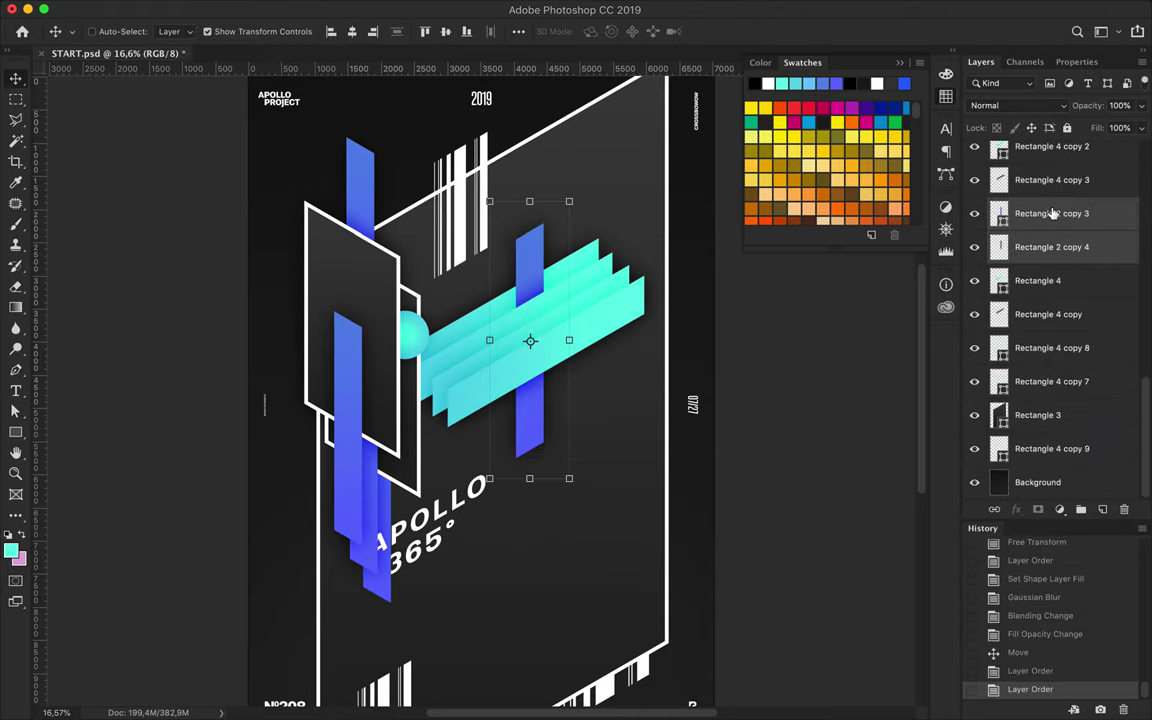
pyautogui.moveTo(530, 275); pyautogui.dragTo(505, 284)
pyautogui.moveTo(1024, 253); pyautogui.dragTo(1045, 150)
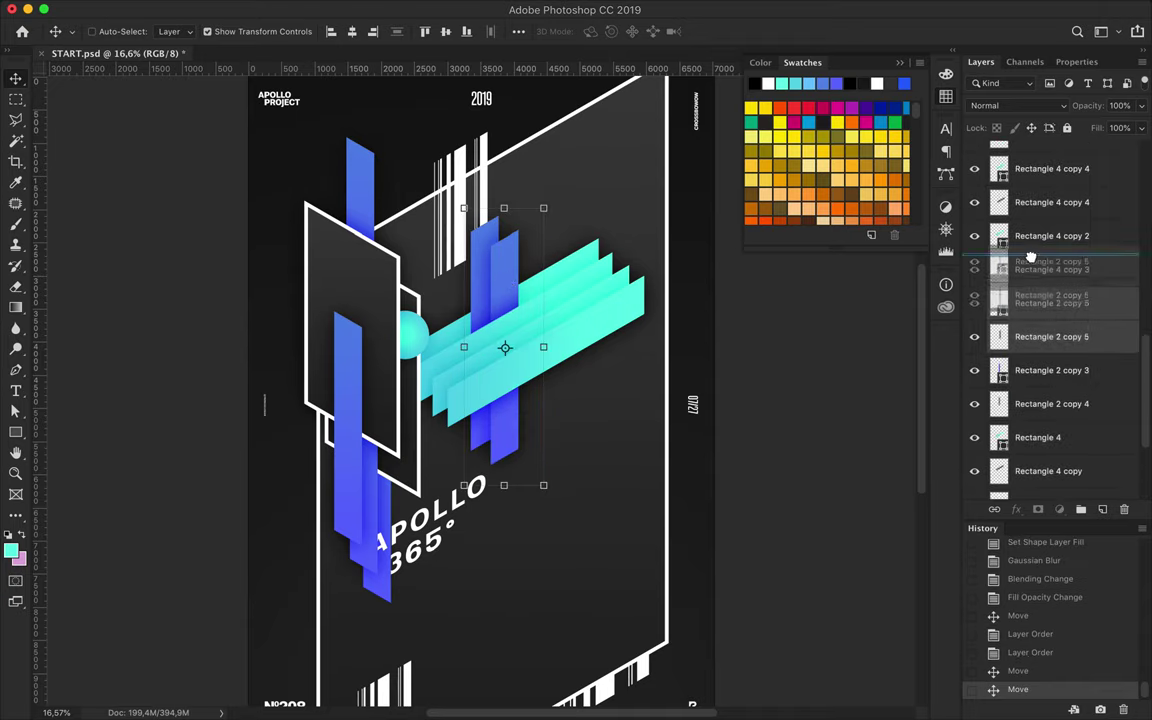
pyautogui.moveTo(576, 272); pyautogui.dragTo(525, 316)
pyautogui.moveTo(1050, 236); pyautogui.dragTo(1033, 172)
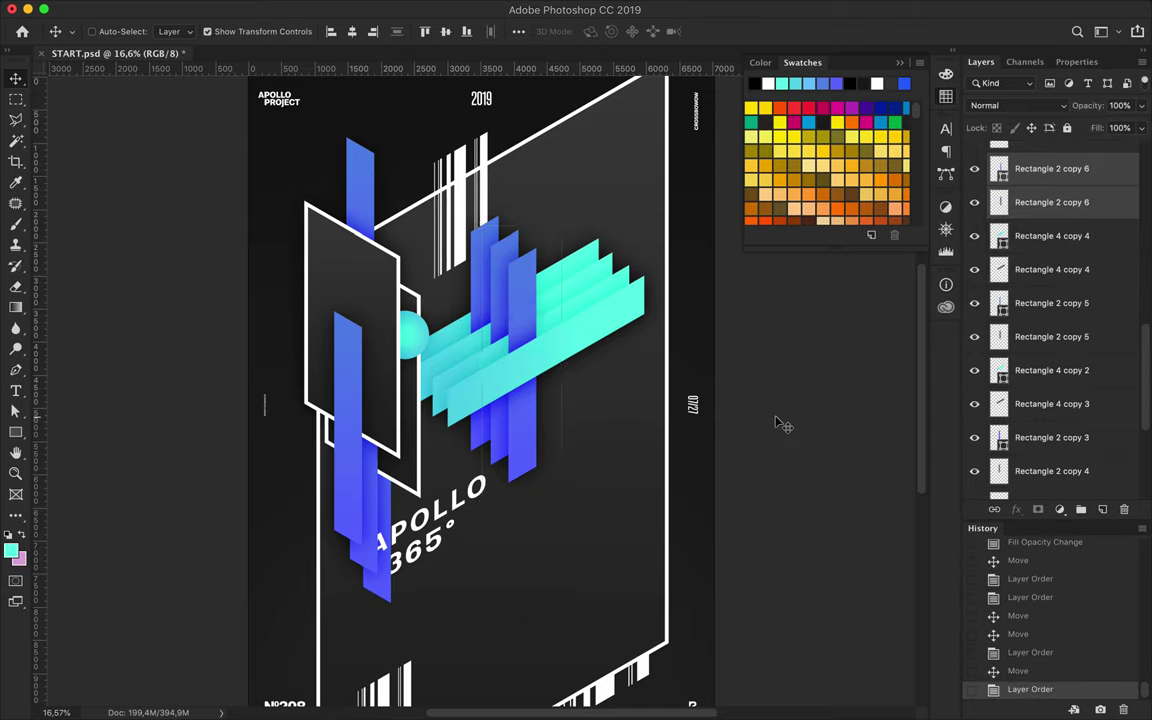
pyautogui.click(1023, 302)
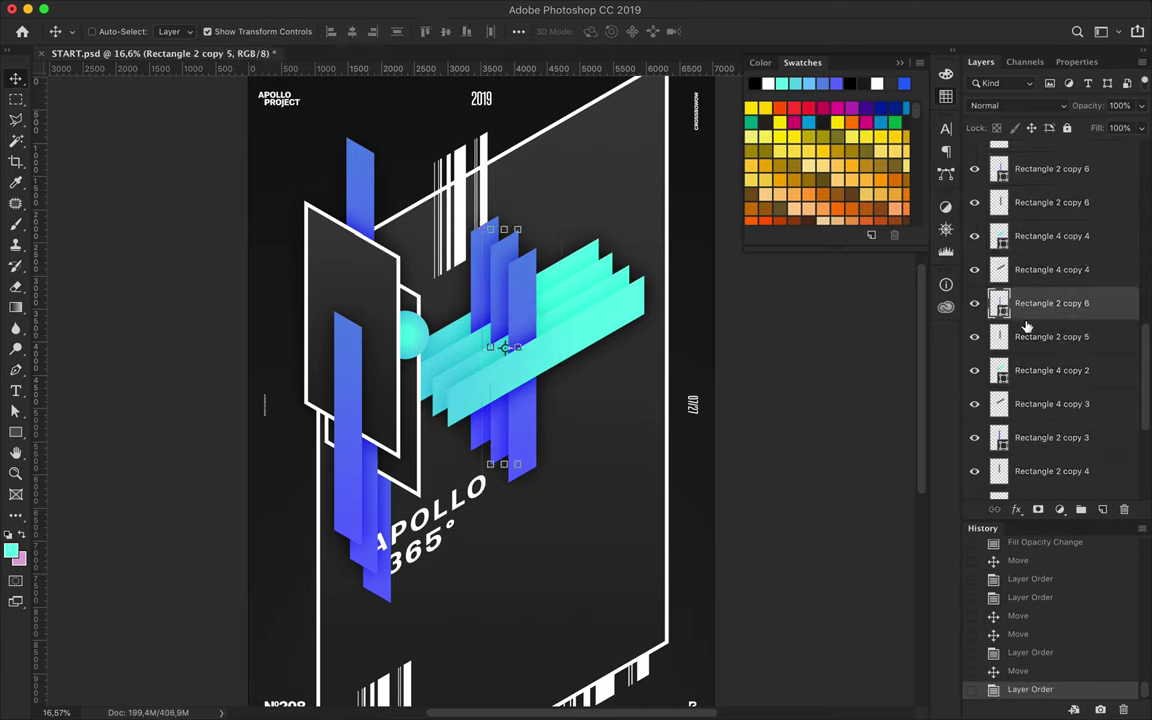
pyautogui.moveTo(975, 303); pyautogui.dragTo(972, 338)
pyautogui.press('Delete')
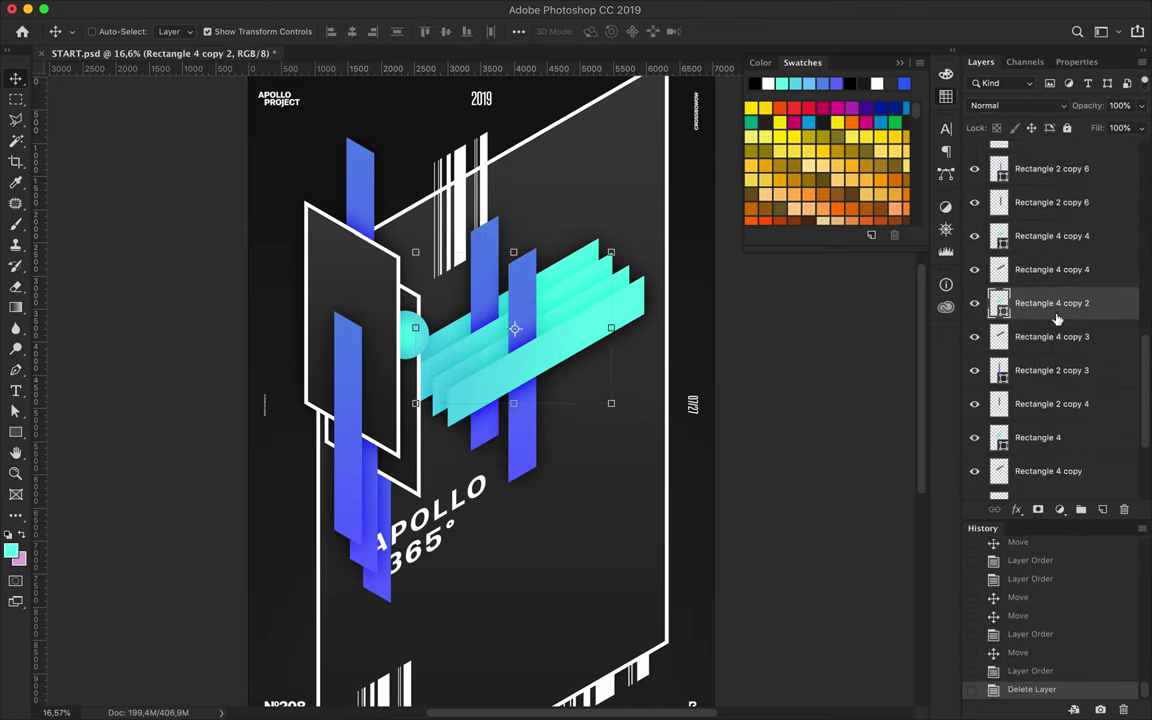
# Lengthen the lower-left blue bar (Rectangle 2 copy) downward and draw a thin tall rectangle by the left frame
pyautogui.scroll(-2, 797, 319)
pyautogui.scroll(-1, 797, 319)
pyautogui.keyDown('ctrl'); pyautogui.click(348, 450); pyautogui.keyUp('ctrl')
pyautogui.scroll(4, 1010, 208)
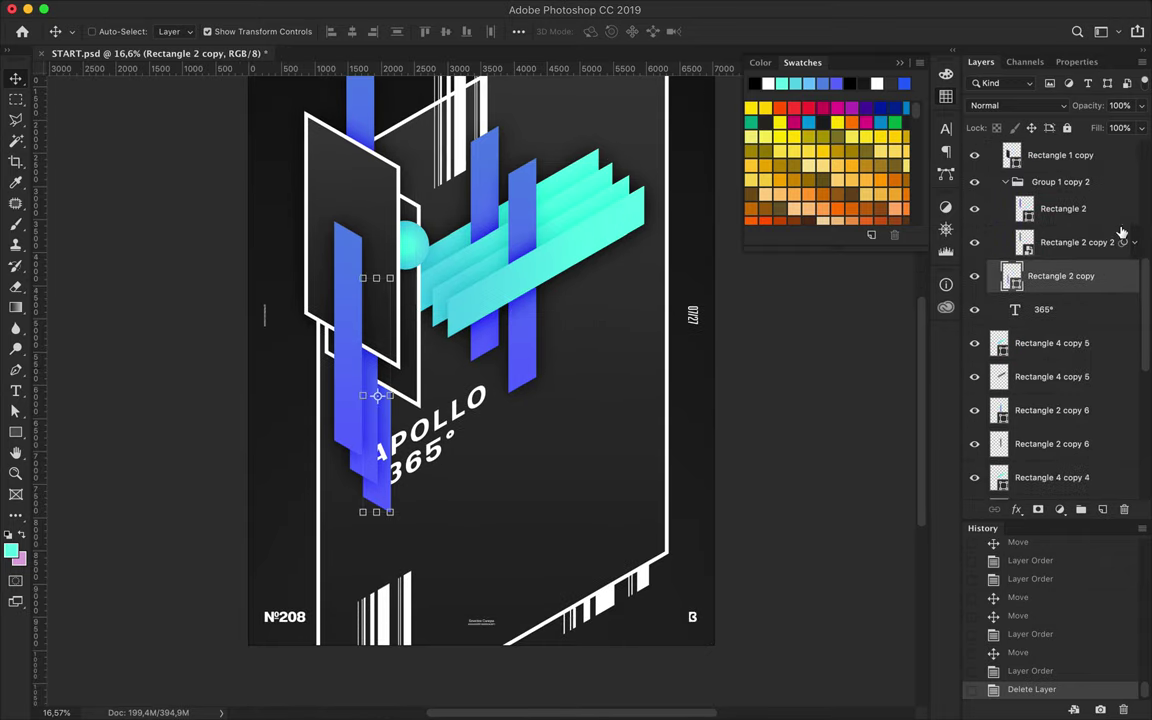
pyautogui.press('a')
pyautogui.moveTo(392, 507)
pyautogui.mouseDown()
pyautogui.moveTo(365, 503)
pyautogui.moveTo(366, 548)
pyautogui.mouseUp()
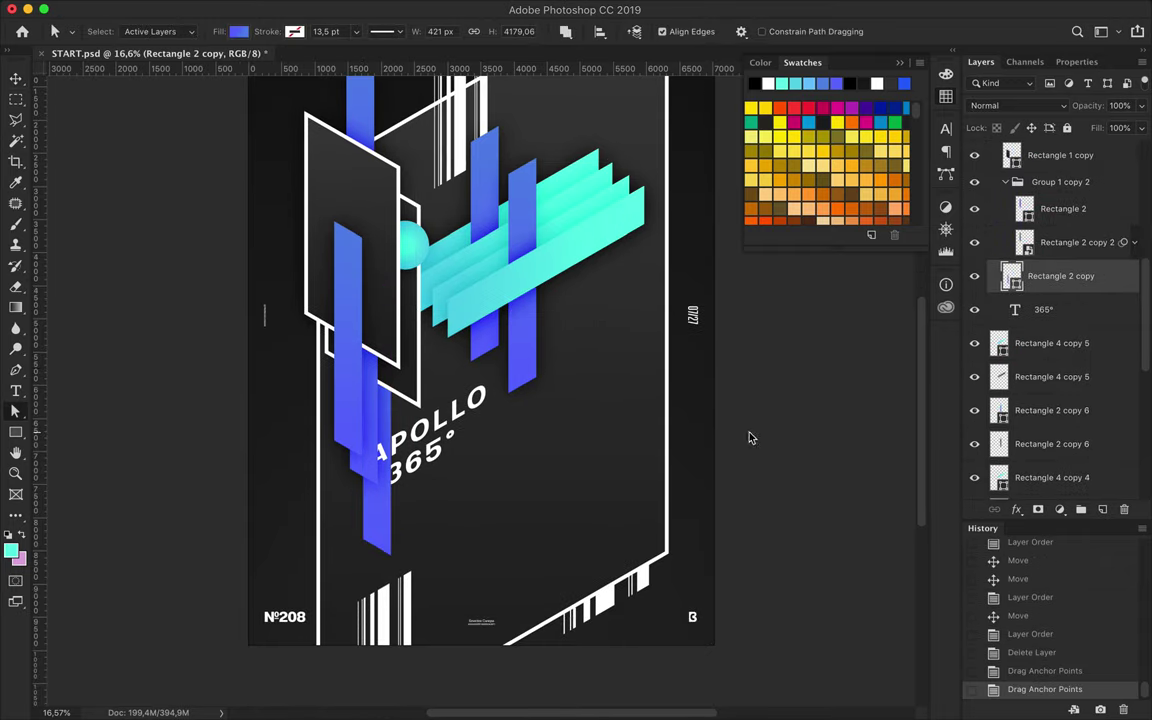
pyautogui.scroll(3, 513, 418)
pyautogui.scroll(-2, 513, 418)
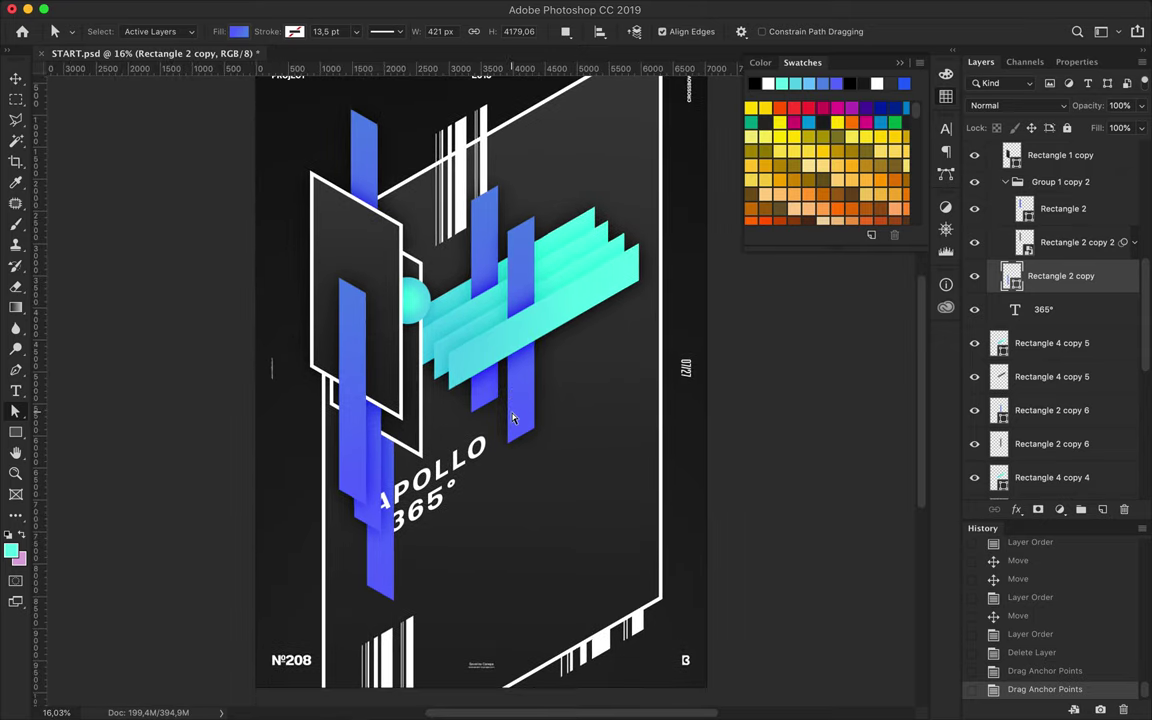
pyautogui.scroll(3, 513, 418)
pyautogui.scroll(-1, 380, 334)
pyautogui.press('u')
pyautogui.moveTo(322, 218); pyautogui.dragTo(324, 381)
# Fill the thin rectangle with the cyan gradient and move its layer above the Right area group
pyautogui.press('a')
pyautogui.click(238, 31)
pyautogui.click(194, 152)
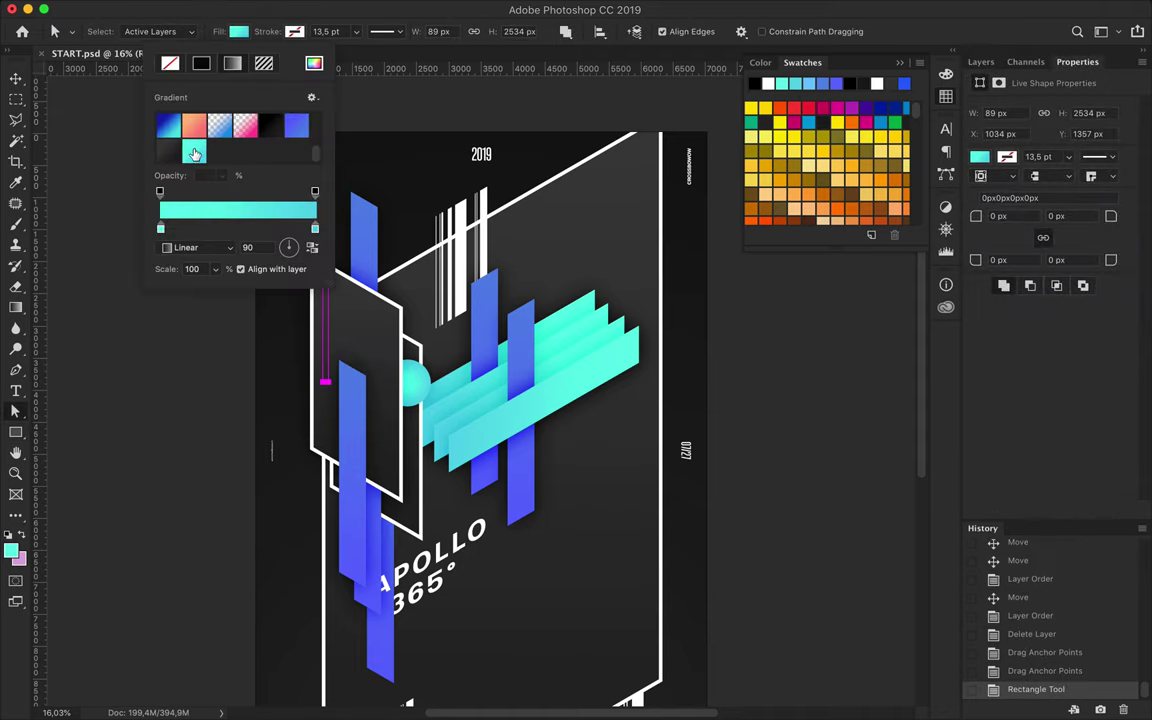
pyautogui.press('Return')
pyautogui.press('v')
pyautogui.click(981, 62)
pyautogui.moveTo(1050, 157); pyautogui.dragTo(1032, 160)
# Stretch the cyan line up toward the top and copy it down the poster's left side
pyautogui.press('a')
pyautogui.moveTo(325, 218); pyautogui.dragTo(325, 160)
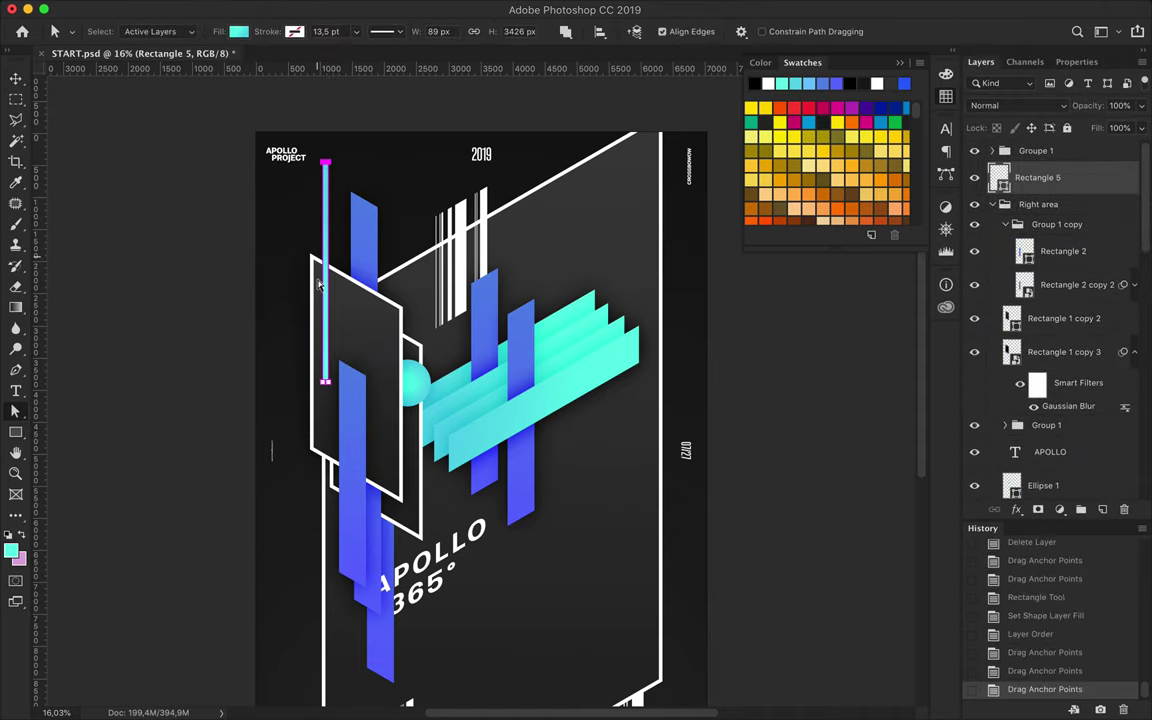
pyautogui.press('v')
pyautogui.scroll(-3, 325, 285)
pyautogui.moveTo(324, 210)
pyautogui.mouseDown()
pyautogui.moveTo(297, 512)
pyautogui.moveTo(365, 645)
pyautogui.moveTo(350, 632)
pyautogui.mouseUp()
pyautogui.scroll(-2, 300, 450)
pyautogui.scroll(2, 300, 450)
# Skew the three cyan lines by V 30, add a merged 80%-fill shadow copy, and nudge the upper barcode left
pyautogui.keyDown('shift'); pyautogui.click(1046, 244); pyautogui.keyUp('shift')
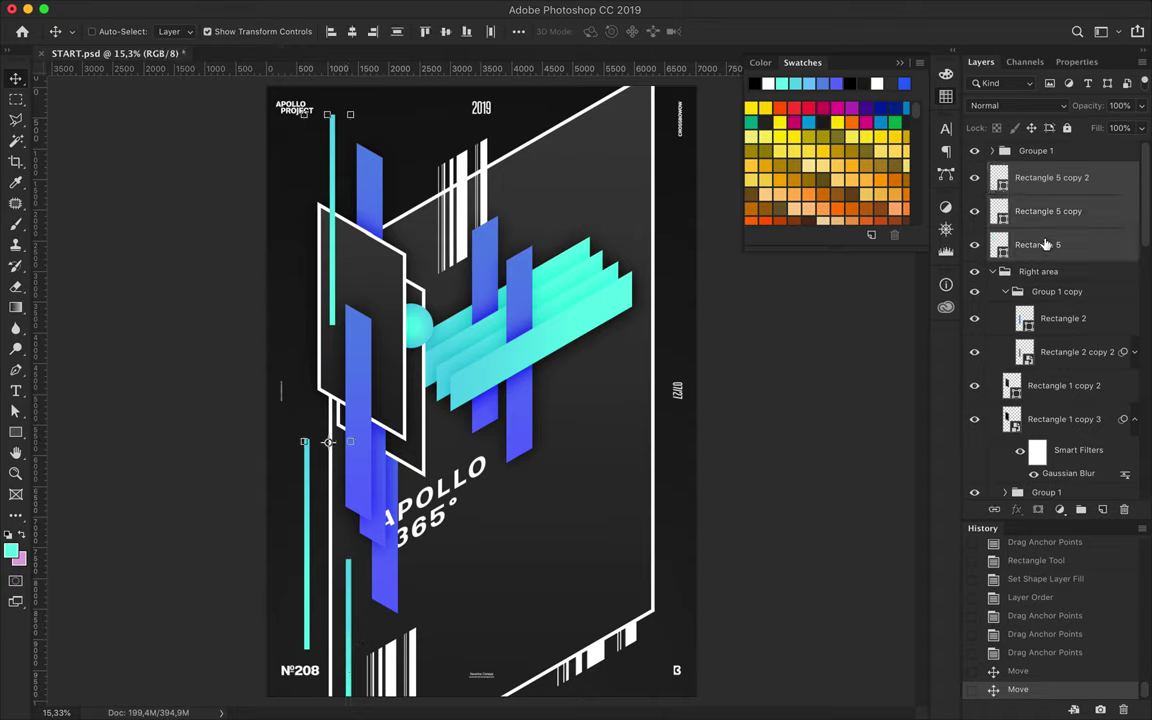
pyautogui.hotkey('ctrl', 't')
pyautogui.write('30')
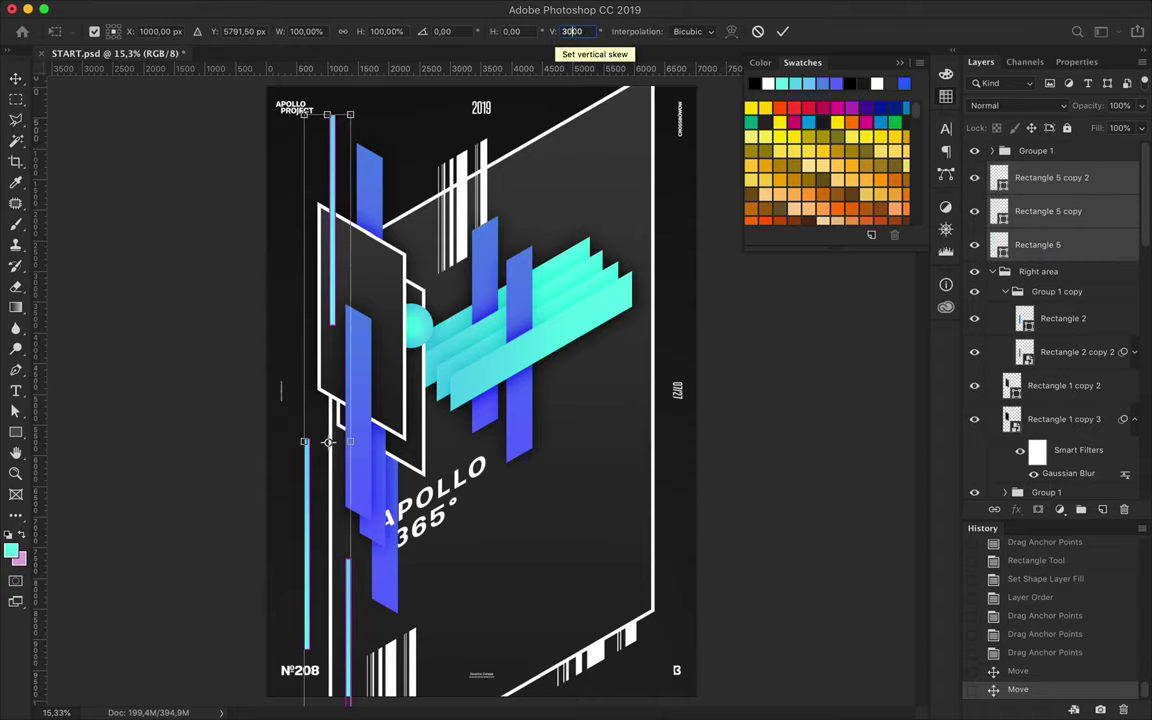
pyautogui.press('Return')
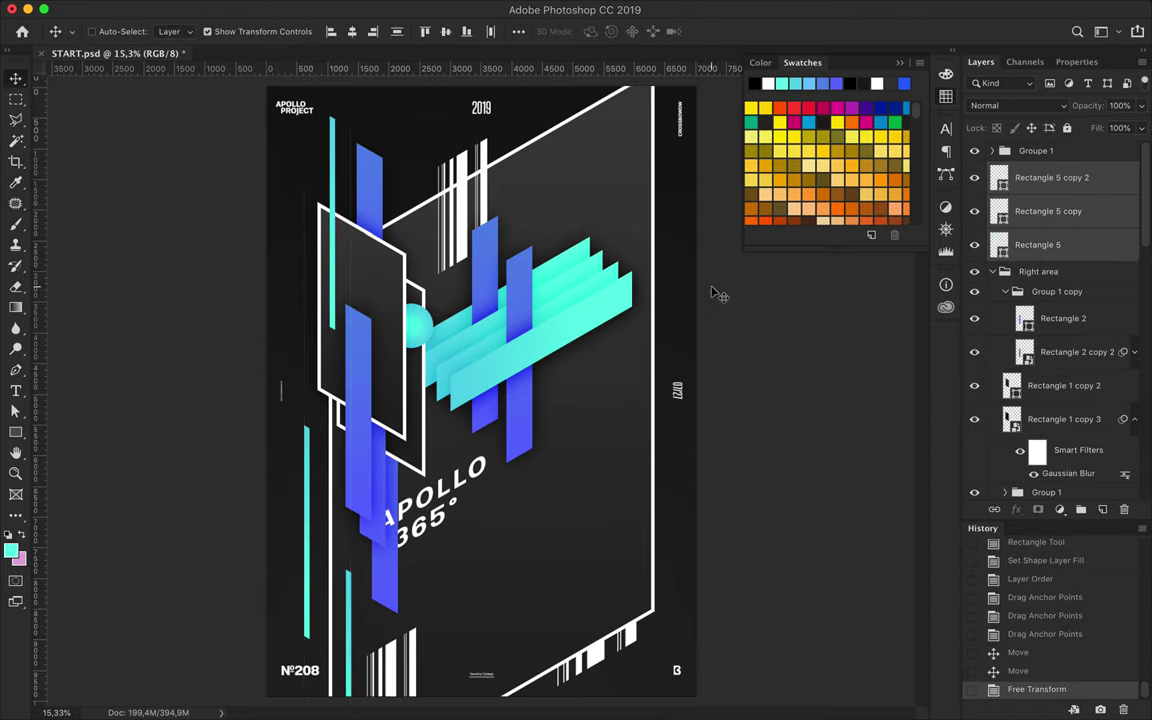
pyautogui.hotkey('ctrl', 'e')
pyautogui.hotkey('ctrl', '[')
pyautogui.press('a')
pyautogui.click(238, 31)
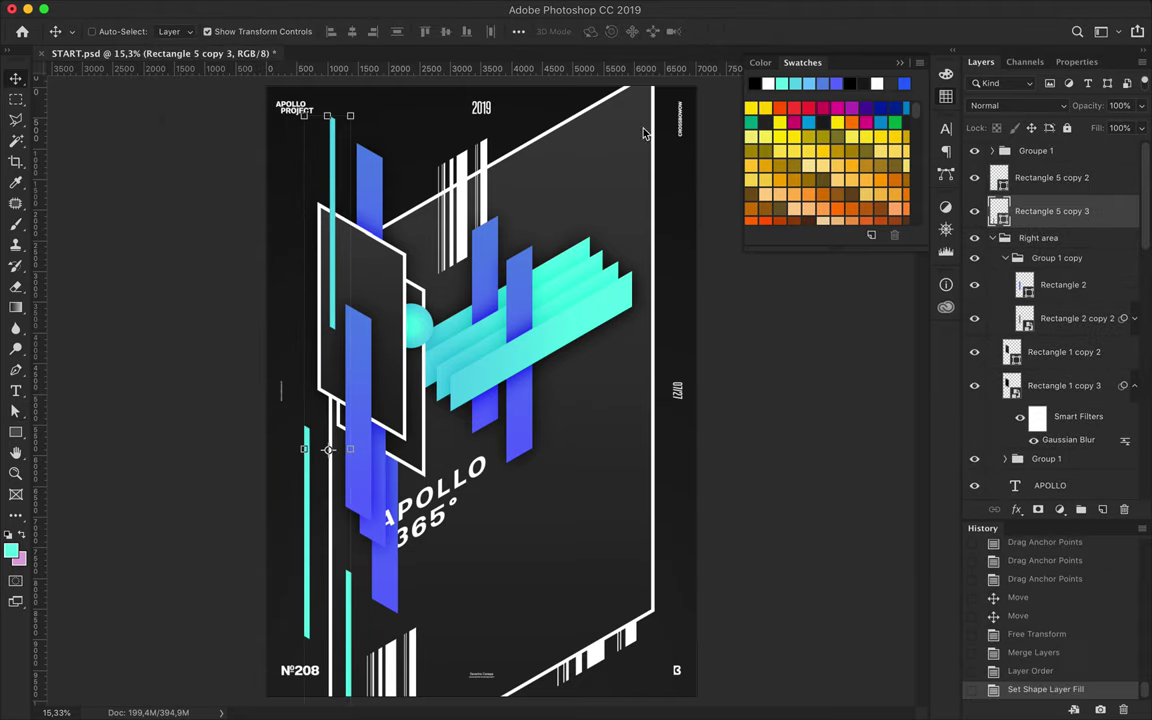
pyautogui.write('80')
pyautogui.press('Return')
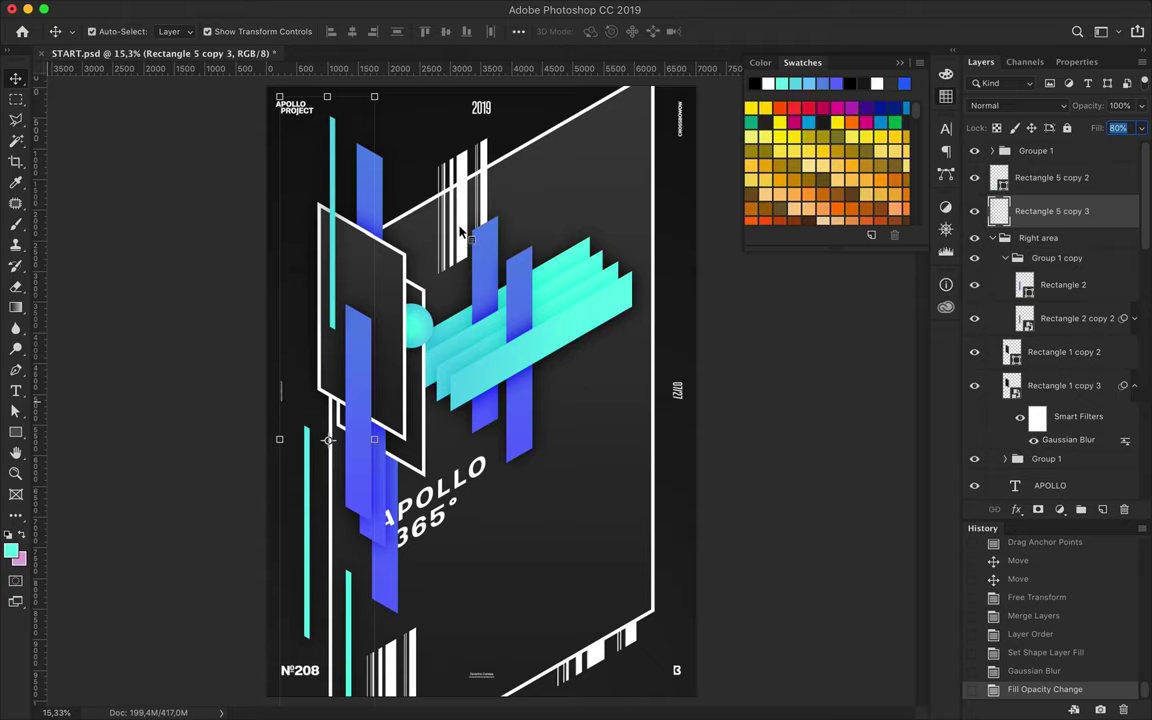
pyautogui.moveTo(460, 233); pyautogui.dragTo(412, 196)
pyautogui.hotkey('ctrl', '[')
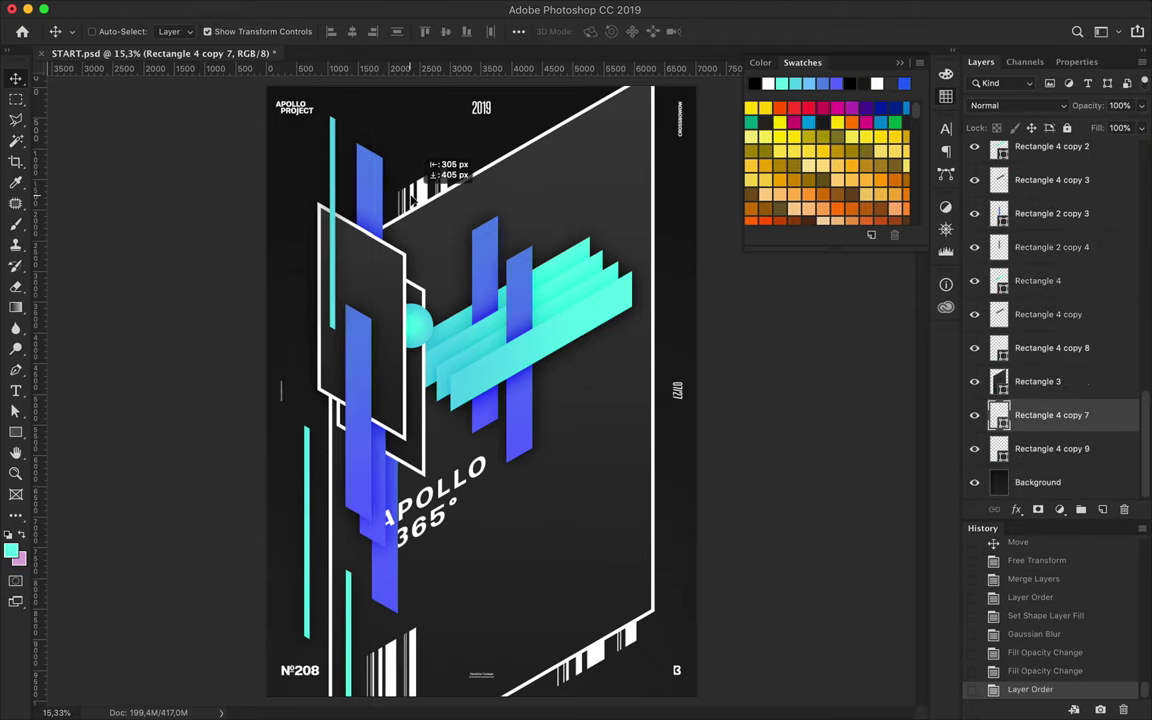
# Add new anchor points on the large white frame's lower and right edges
pyautogui.scroll(-3, 548, 316)
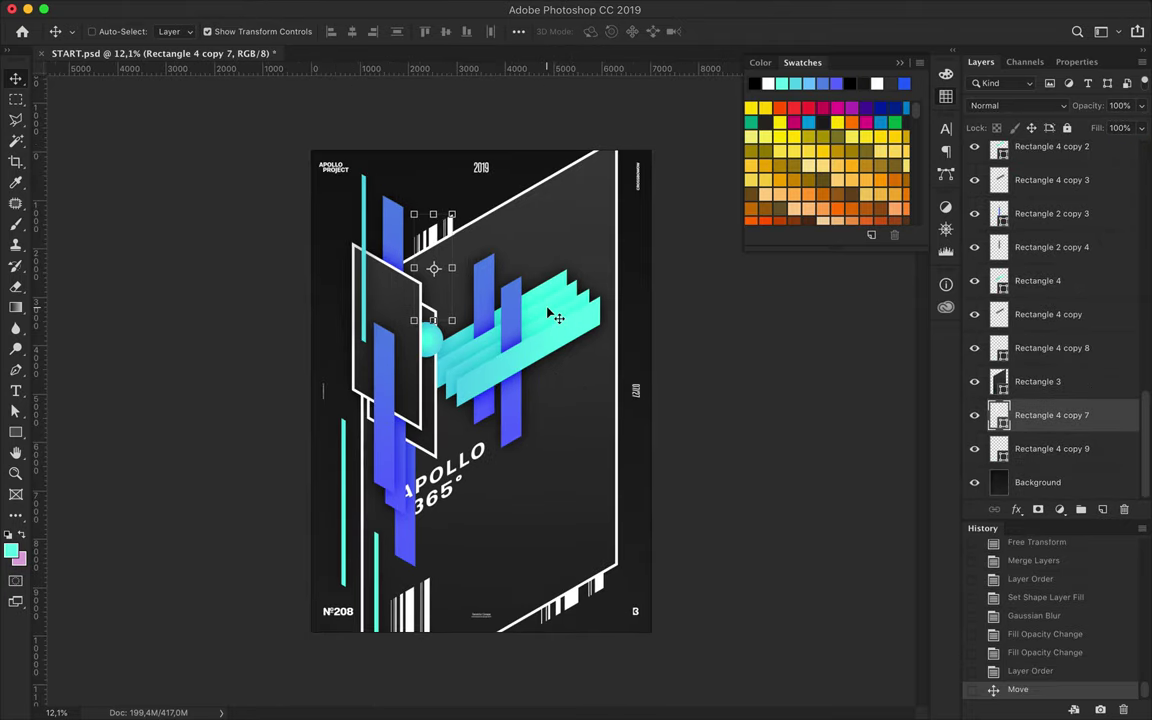
pyautogui.scroll(3, 465, 265)
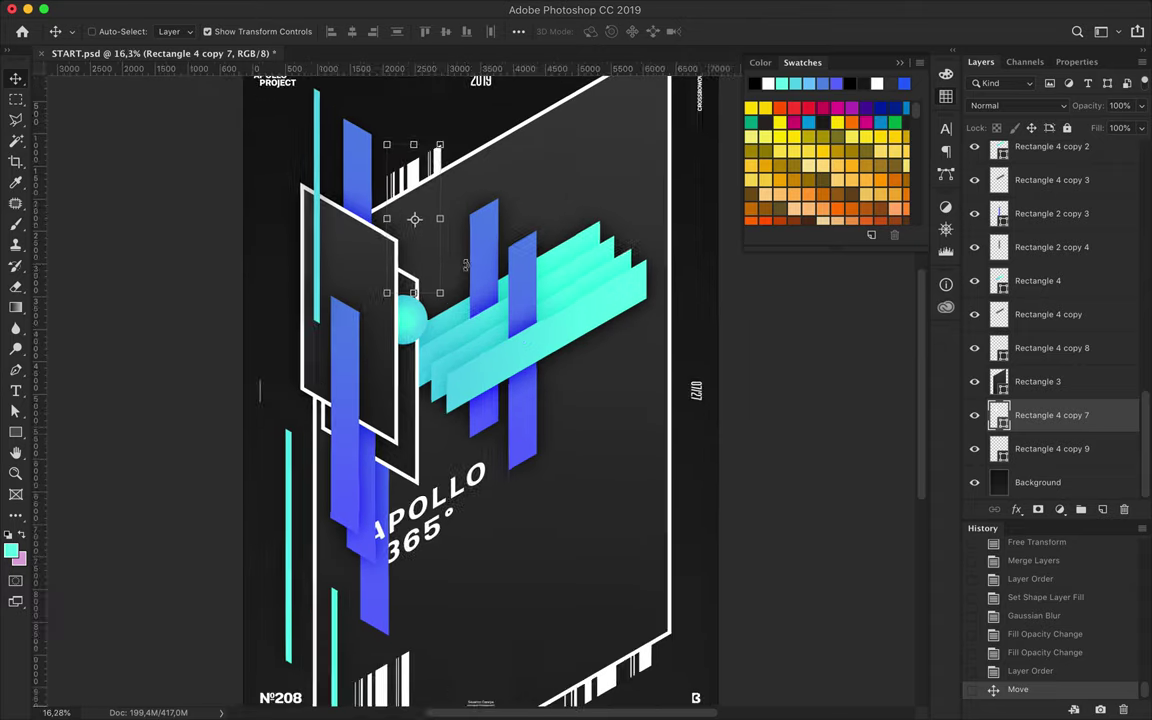
pyautogui.scroll(-2, 465, 265)
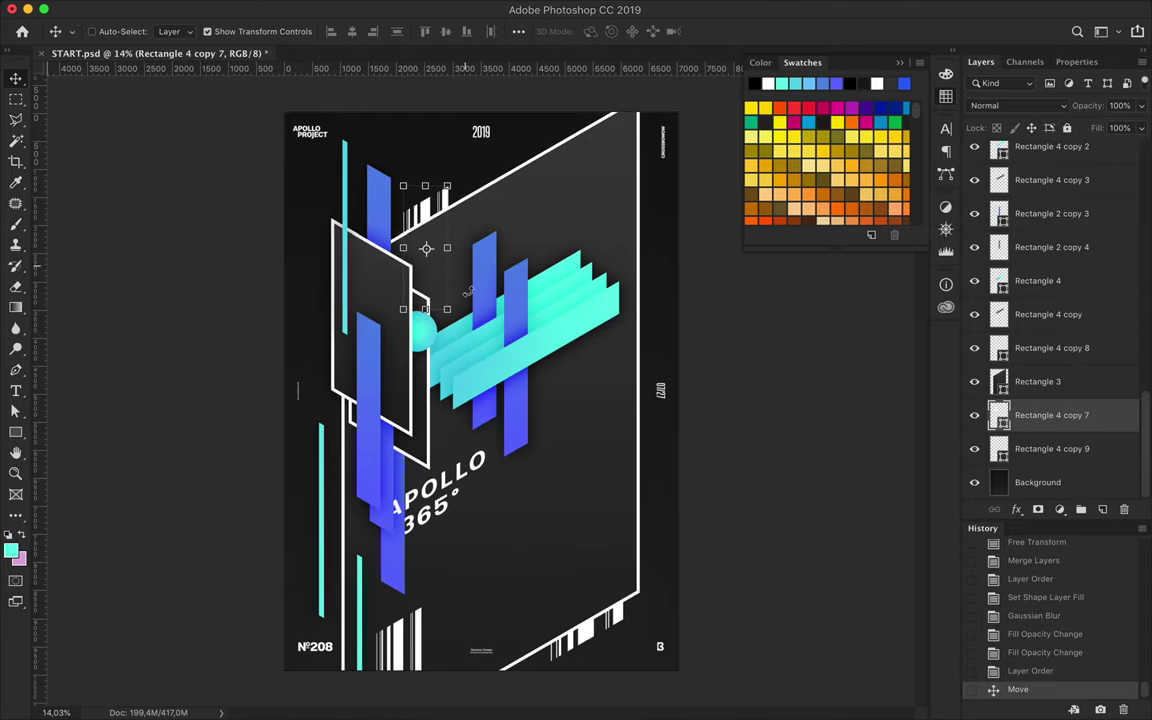
pyautogui.hotkey('alt', ']')
pyautogui.press('a')
pyautogui.press('p')
pyautogui.click(524, 666)
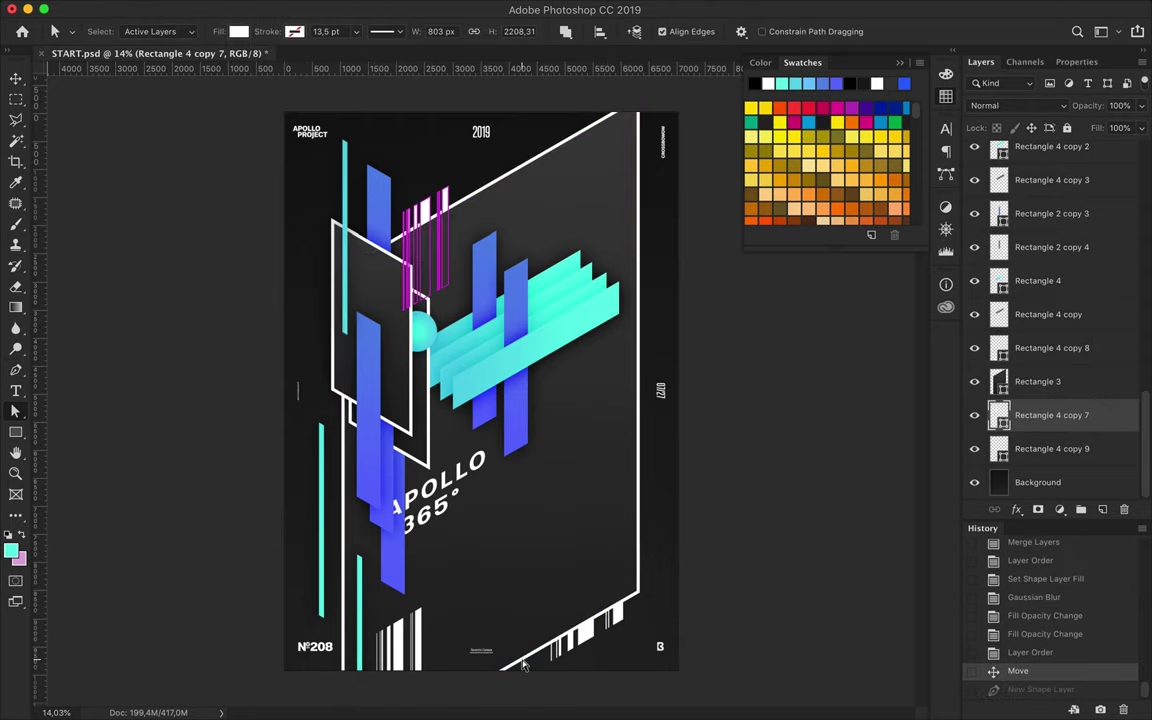
pyautogui.hotkey('ctrl', 'z')
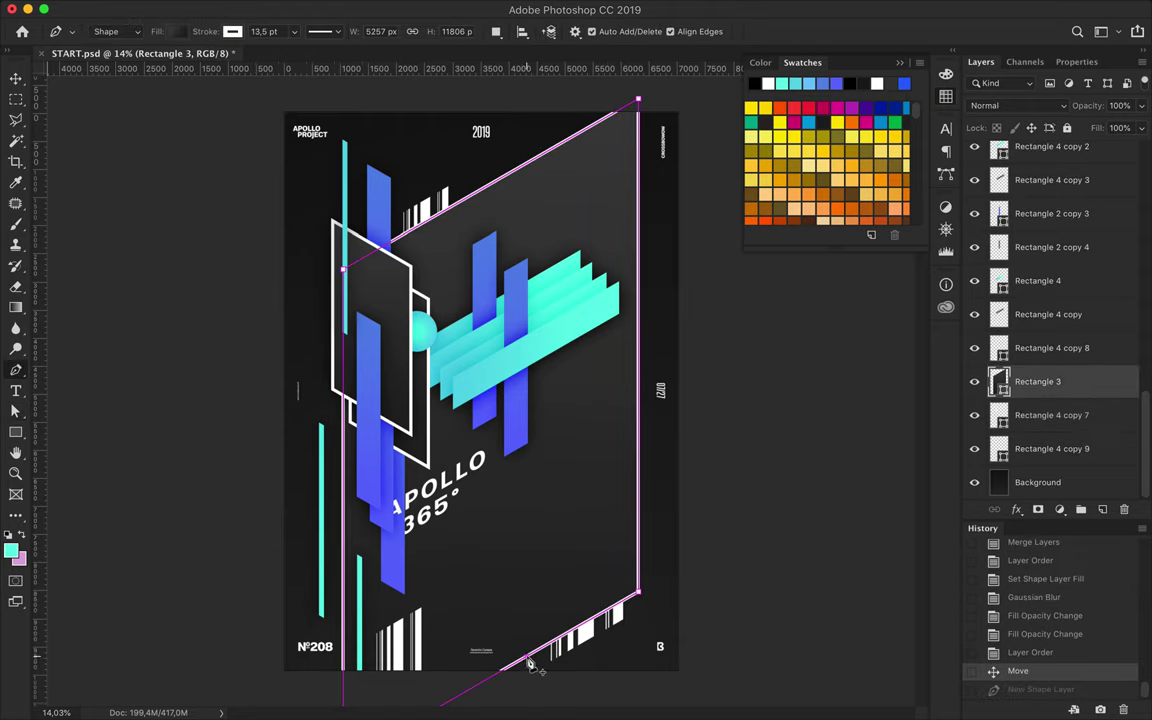
pyautogui.click(529, 663)
pyautogui.click(640, 460)
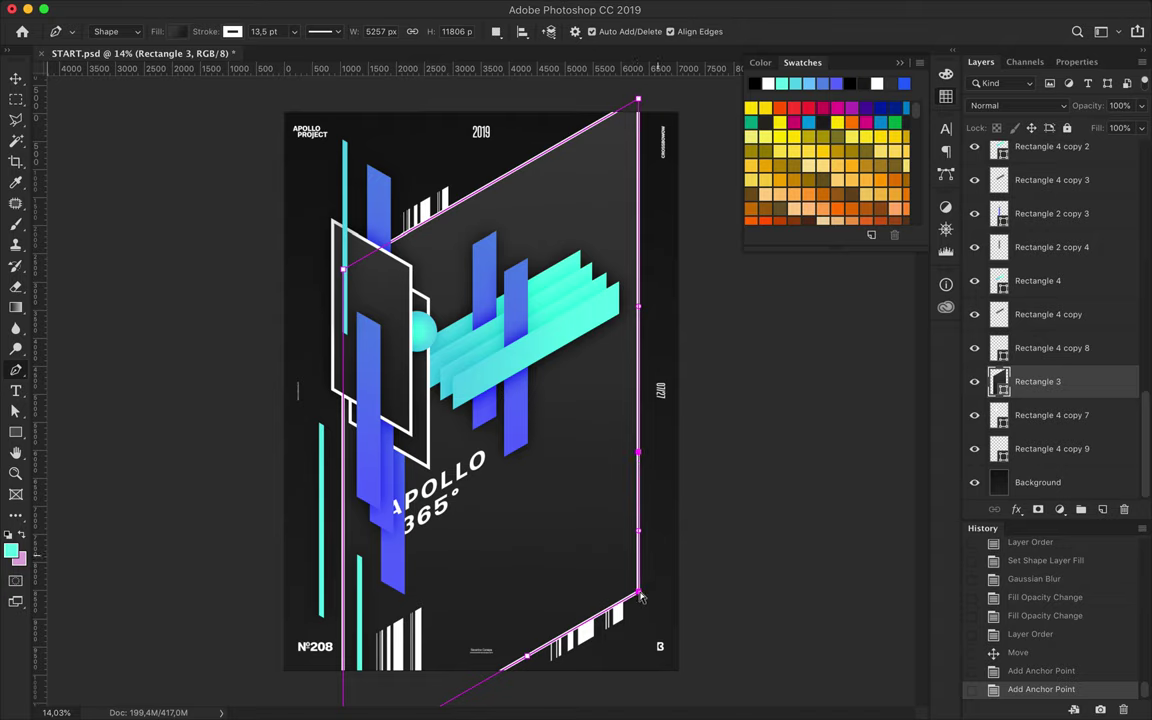
# Pull the new anchors inward and convert them to corners, straightening the frame's right and lower-left edges
pyautogui.press('a')
pyautogui.moveTo(518, 507); pyautogui.dragTo(519, 506)
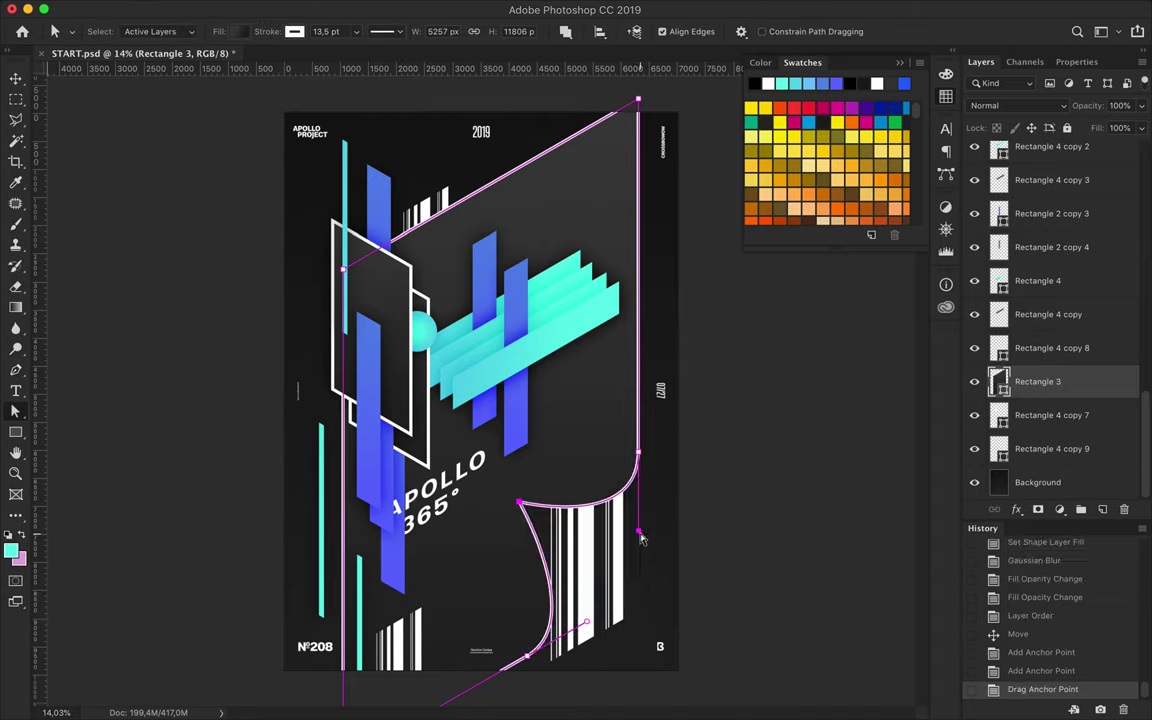
pyautogui.moveTo(640, 533); pyautogui.dragTo(661, 308)
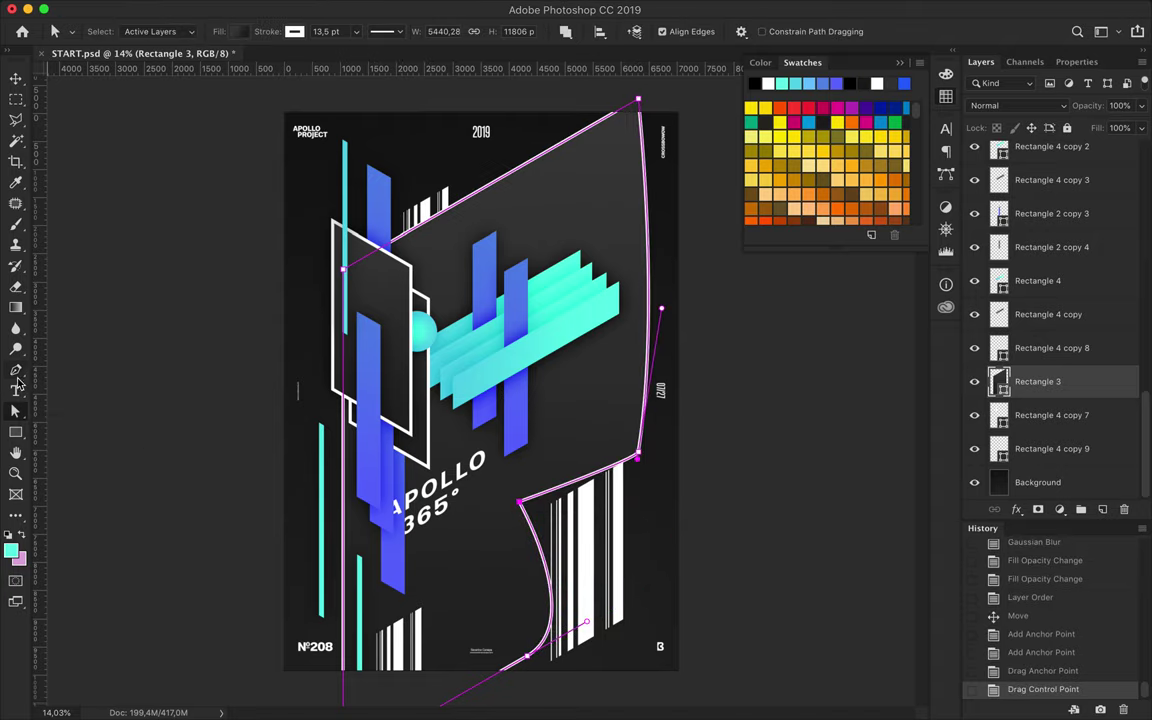
pyautogui.moveTo(17, 385); pyautogui.dragTo(77, 429)
pyautogui.click(661, 309)
pyautogui.click(661, 309)
pyautogui.moveTo(661, 312); pyautogui.dragTo(638, 453)
pyautogui.moveTo(587, 623); pyautogui.dragTo(528, 658)
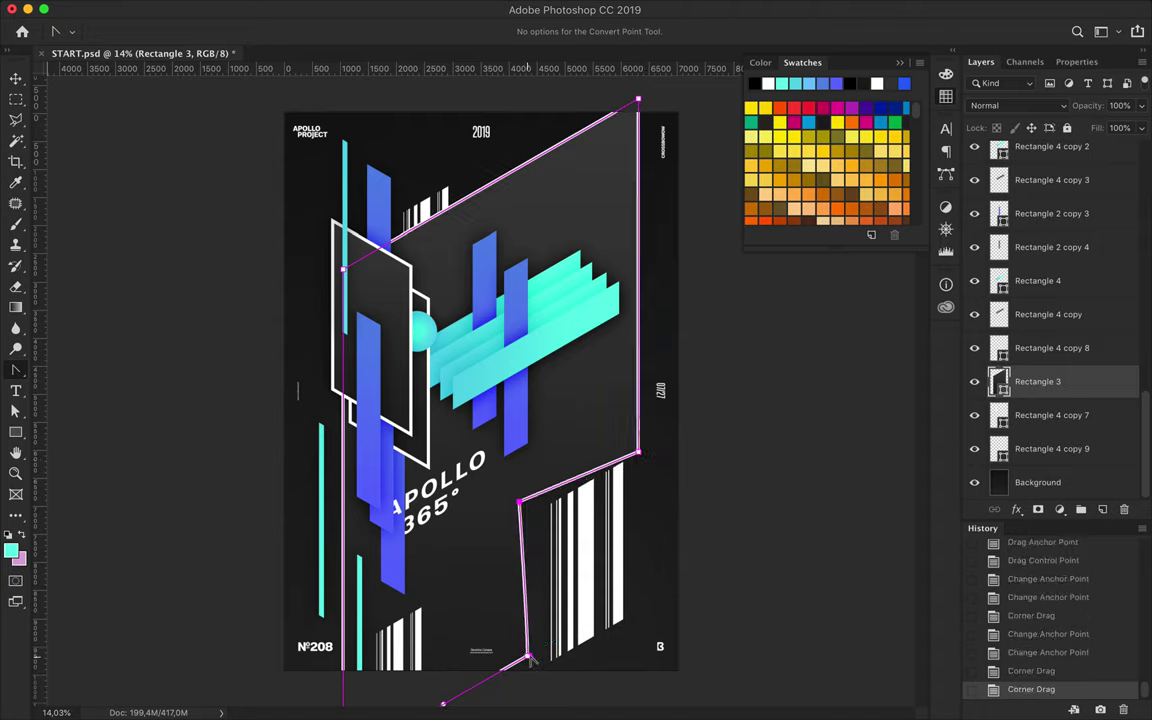
pyautogui.press('a')
pyautogui.moveTo(531, 660); pyautogui.dragTo(546, 652)
# Make the bottom anchor a sharp corner and move the frame's inner corner down and right
pyautogui.press('p')
pyautogui.press('Delete')
pyautogui.hotkey('ctrl', 'z')
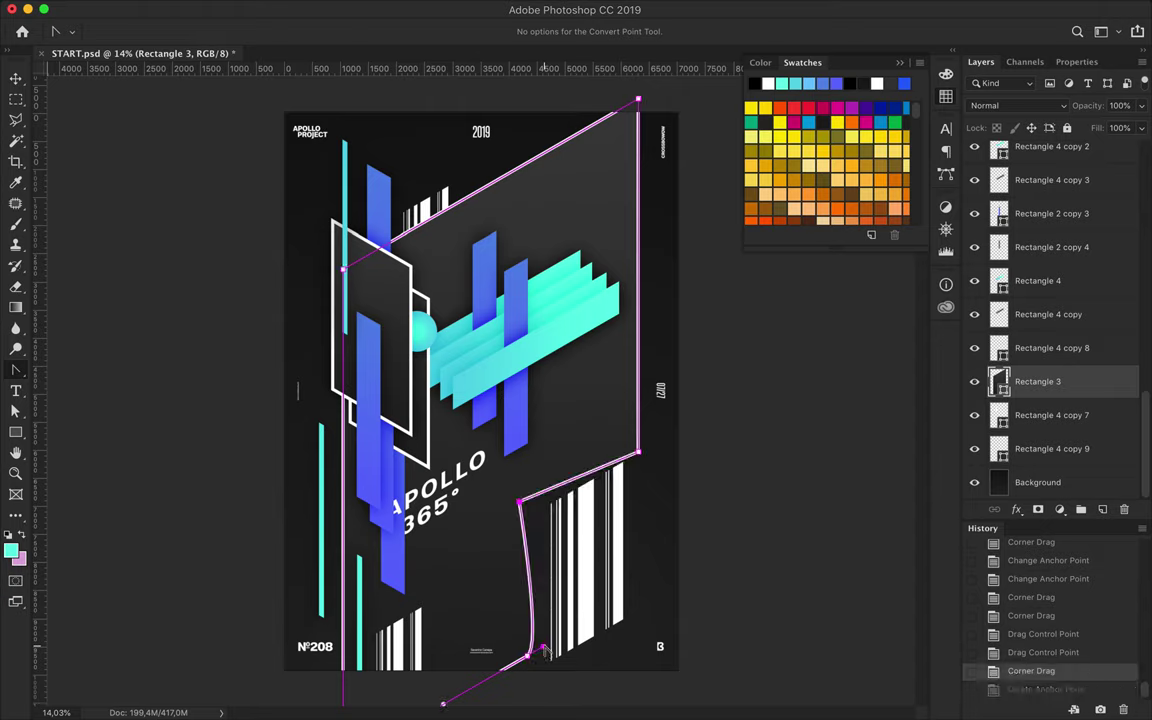
pyautogui.rightClick(545, 652)
pyautogui.click(491, 627)
pyautogui.click(529, 655)
pyautogui.press('a')
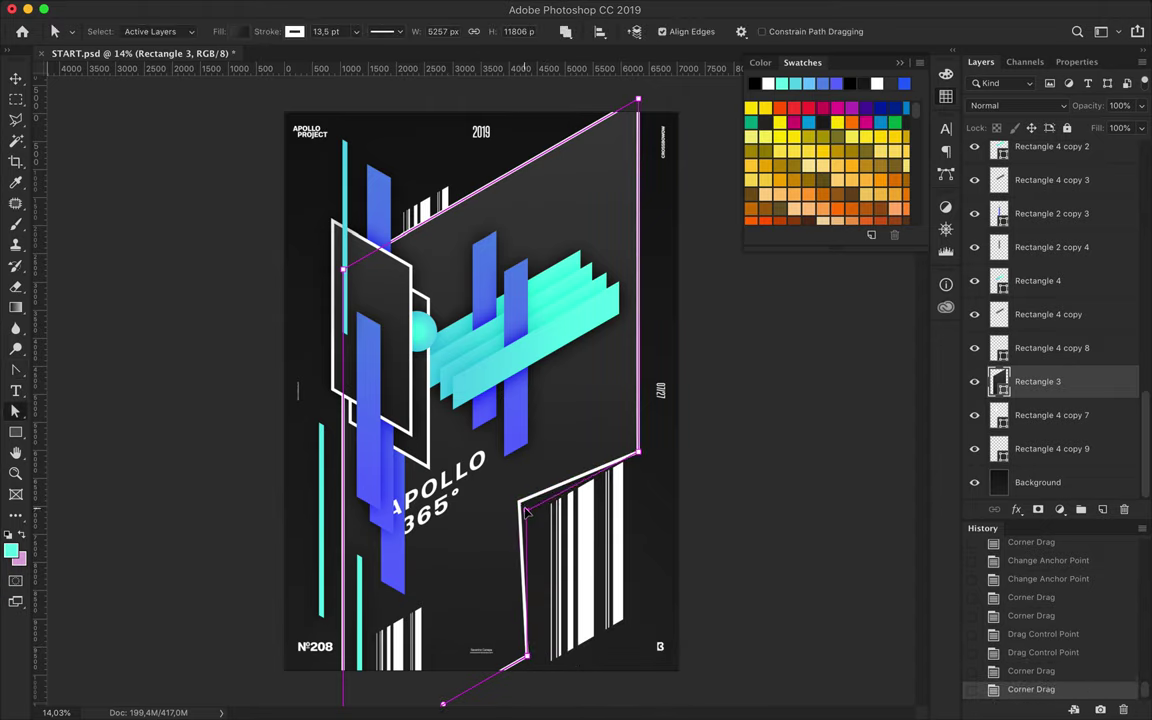
pyautogui.moveTo(526, 511)
pyautogui.mouseDown()
pyautogui.moveTo(533, 527)
pyautogui.moveTo(565, 475)
pyautogui.mouseUp()
# Raise the barcode stripes (Rectangle 4 copy 9) onto the frame's new step and clear all guides
pyautogui.press('v')
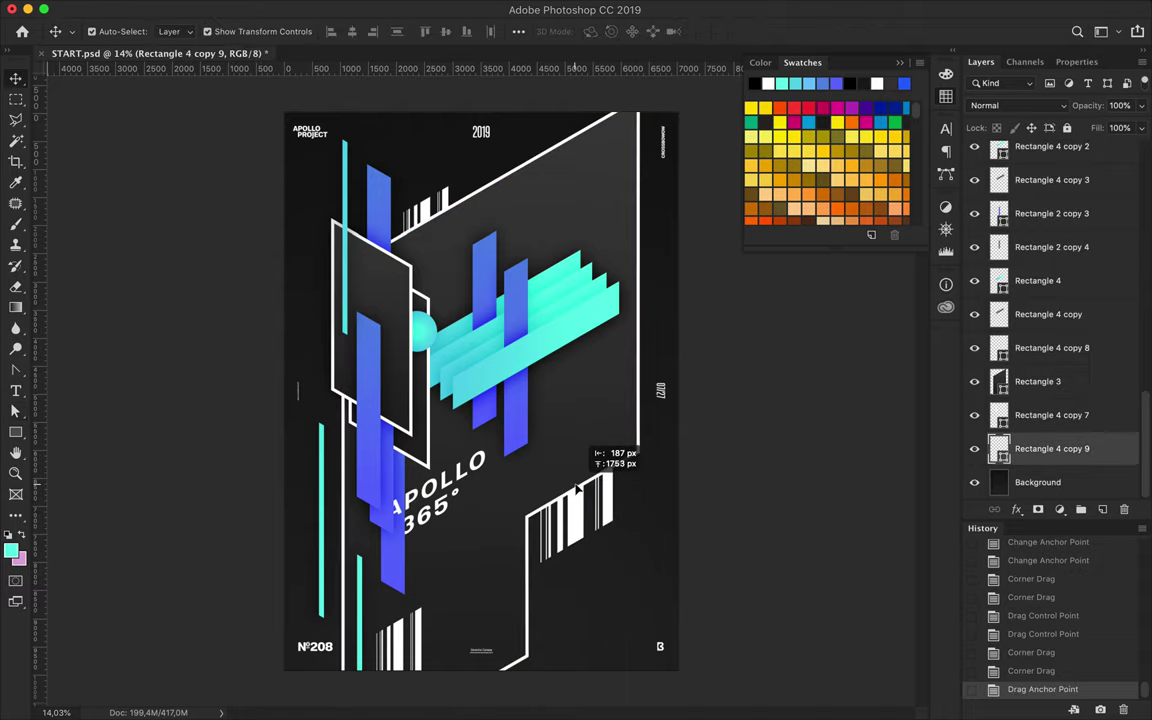
pyautogui.scroll(3, 765, 518)
pyautogui.scroll(3, 455, 535)
pyautogui.press('a')
pyautogui.click(442, 494)
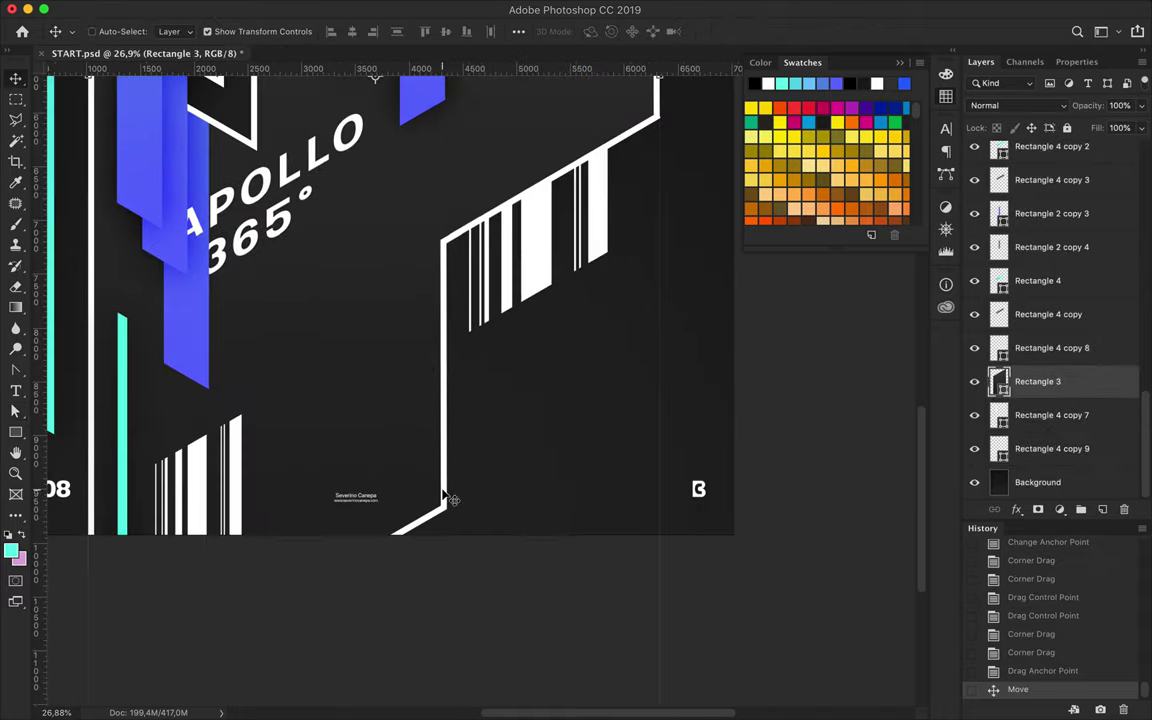
pyautogui.moveTo(340, 473); pyautogui.dragTo(480, 514)
pyautogui.scroll(-5, 507, 612)
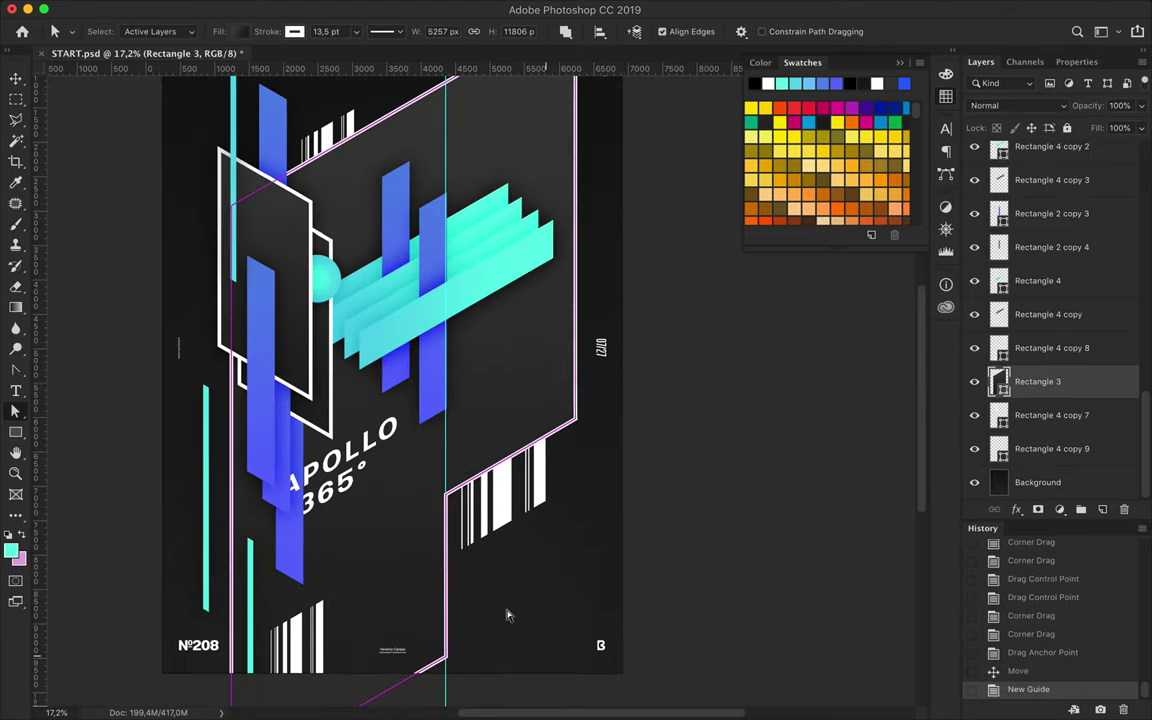
pyautogui.click(478, 10)
pyautogui.click(474, 366)
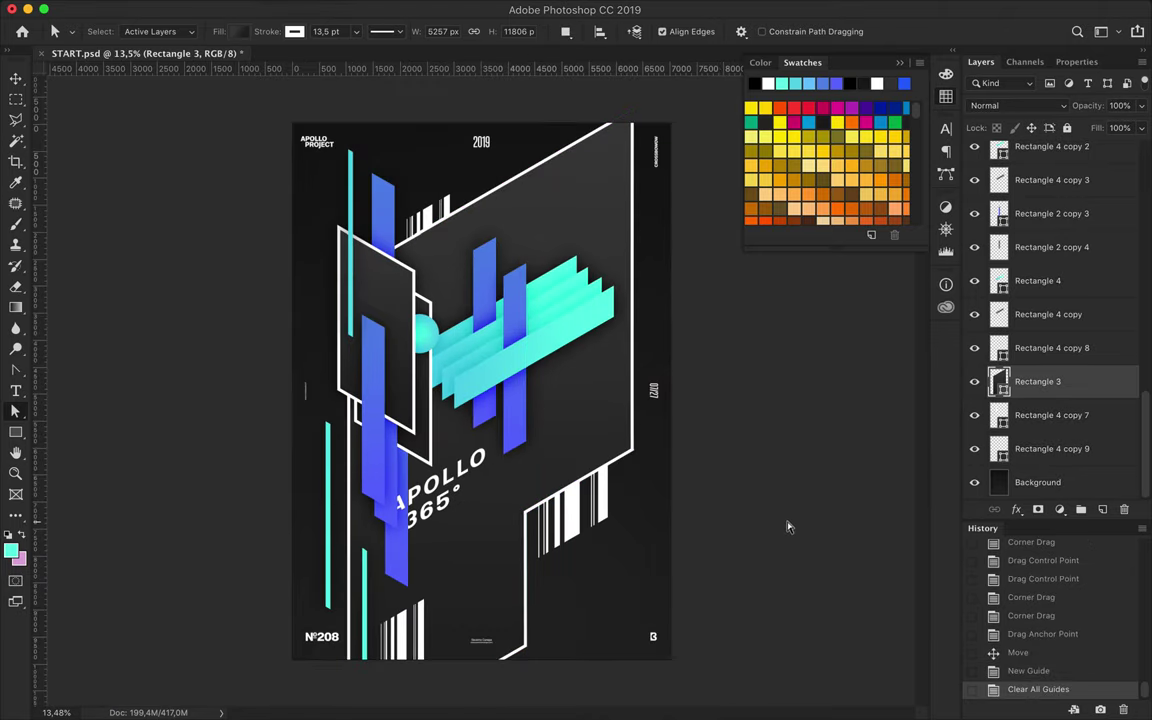
# Duplicate the blue bar and stretch the copy downward
pyautogui.keyDown('ctrl'); pyautogui.click(471, 398); pyautogui.keyUp('ctrl')
pyautogui.hotkey('ctrl', 'j')
pyautogui.hotkey('ctrl', 't')
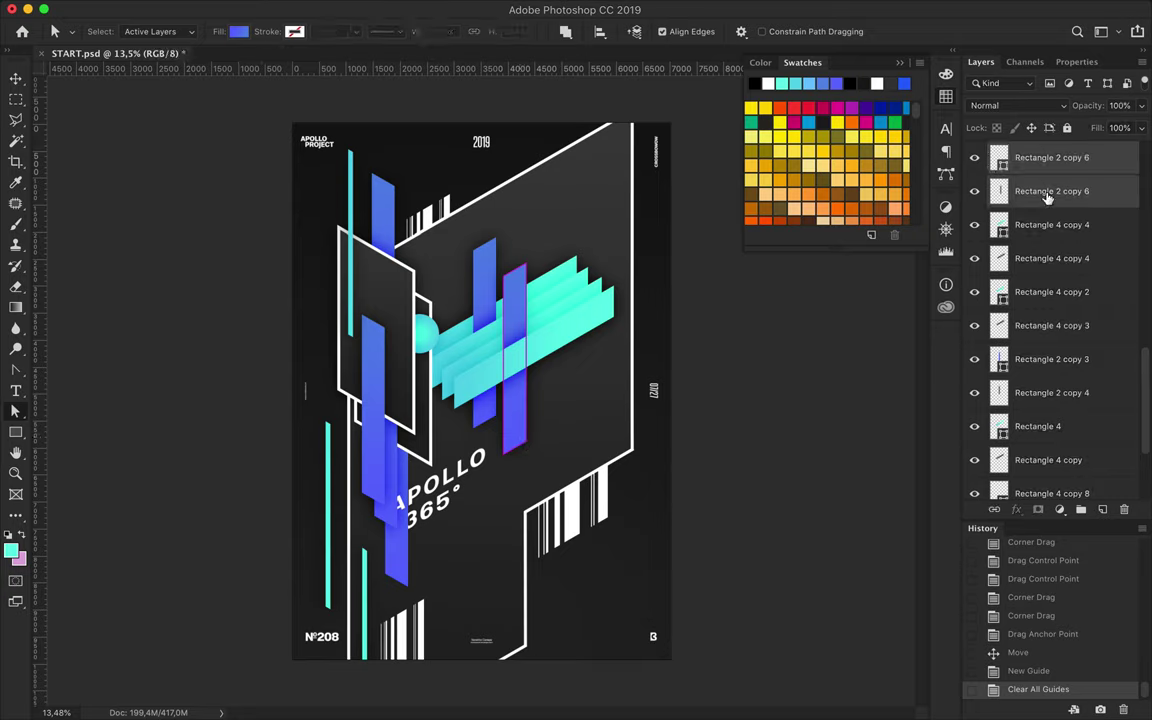
pyautogui.moveTo(514, 469); pyautogui.dragTo(514, 514)
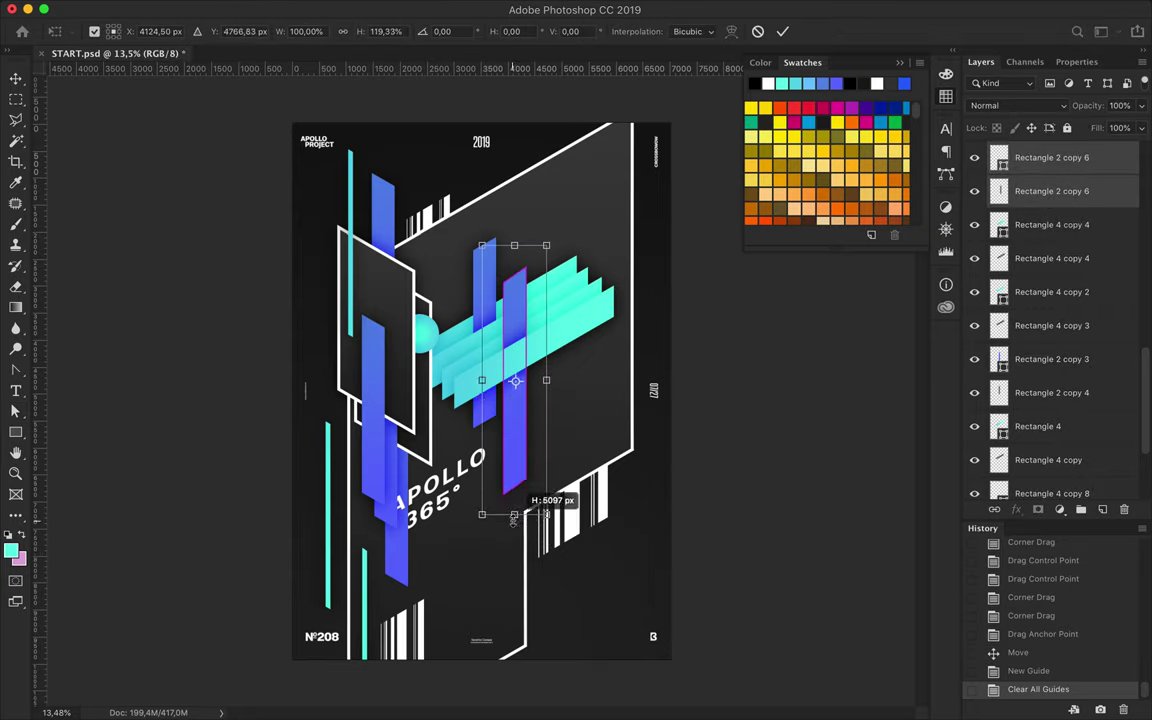
pyautogui.press('Return')
pyautogui.press('a')
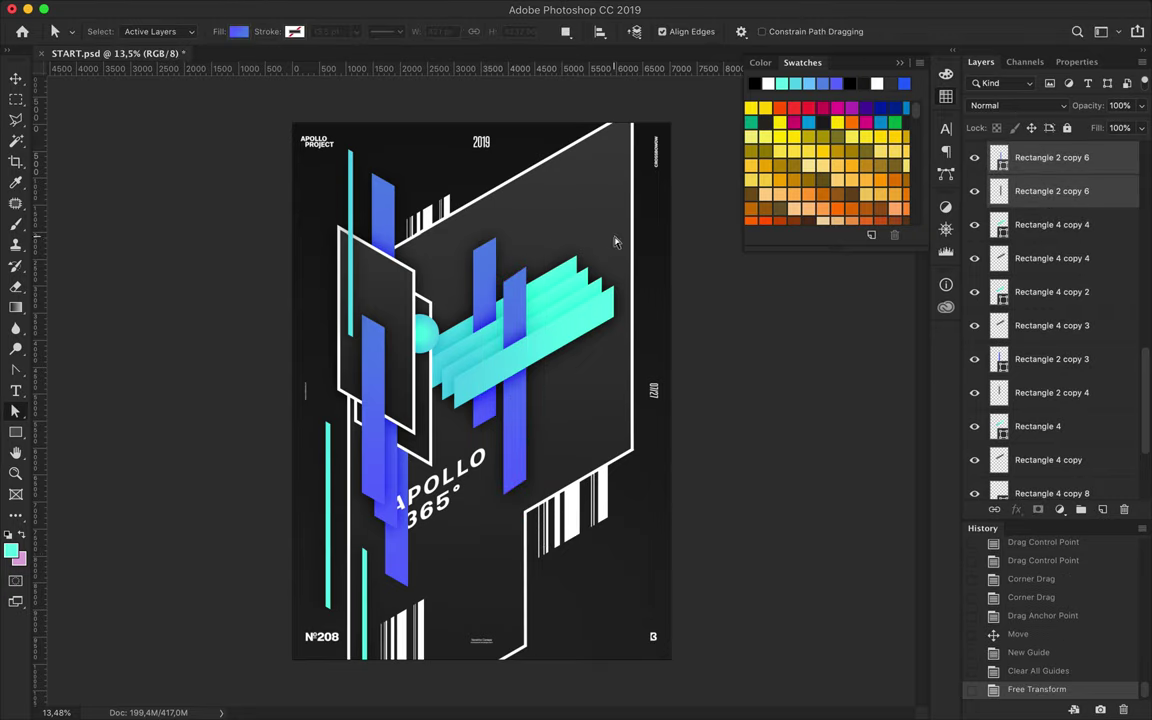
# Try shortening the two crossing blue bars from the top, then undo the resize
pyautogui.press('v')
pyautogui.click(492, 283)
pyautogui.keyDown('shift'); pyautogui.click(1052, 392); pyautogui.keyUp('shift')
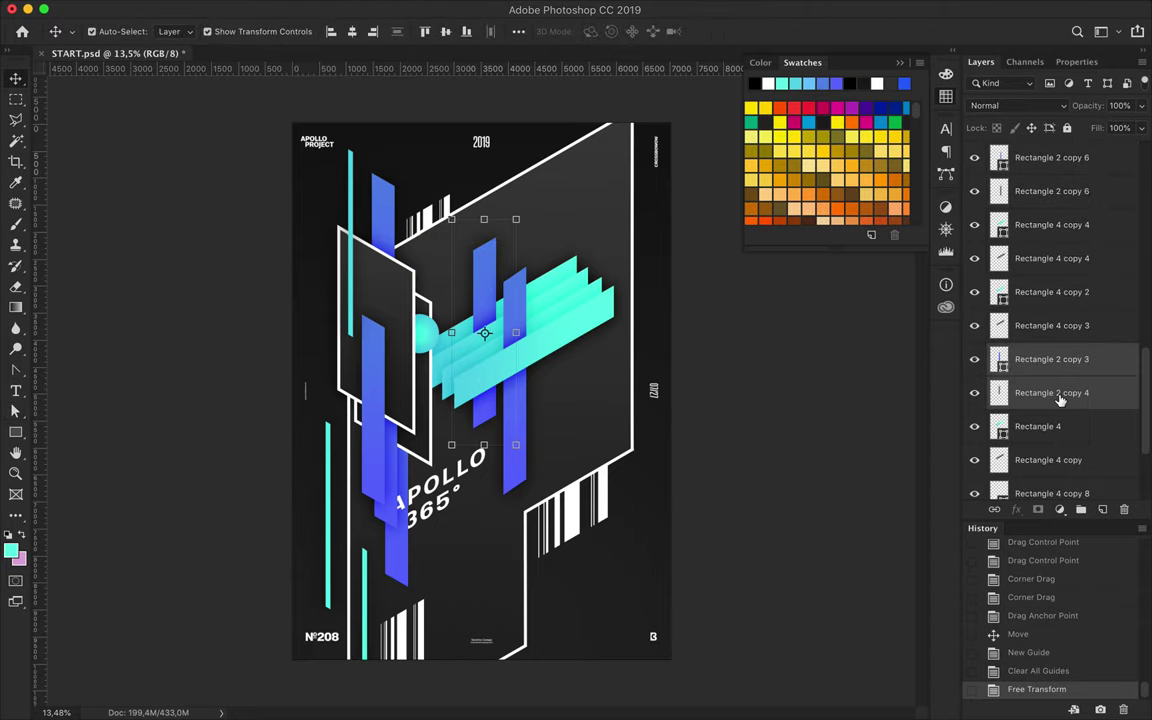
pyautogui.hotkey('ctrl', 't')
pyautogui.moveTo(484, 220)
pyautogui.mouseDown()
pyautogui.moveTo(493, 275)
pyautogui.moveTo(485, 252)
pyautogui.mouseUp()
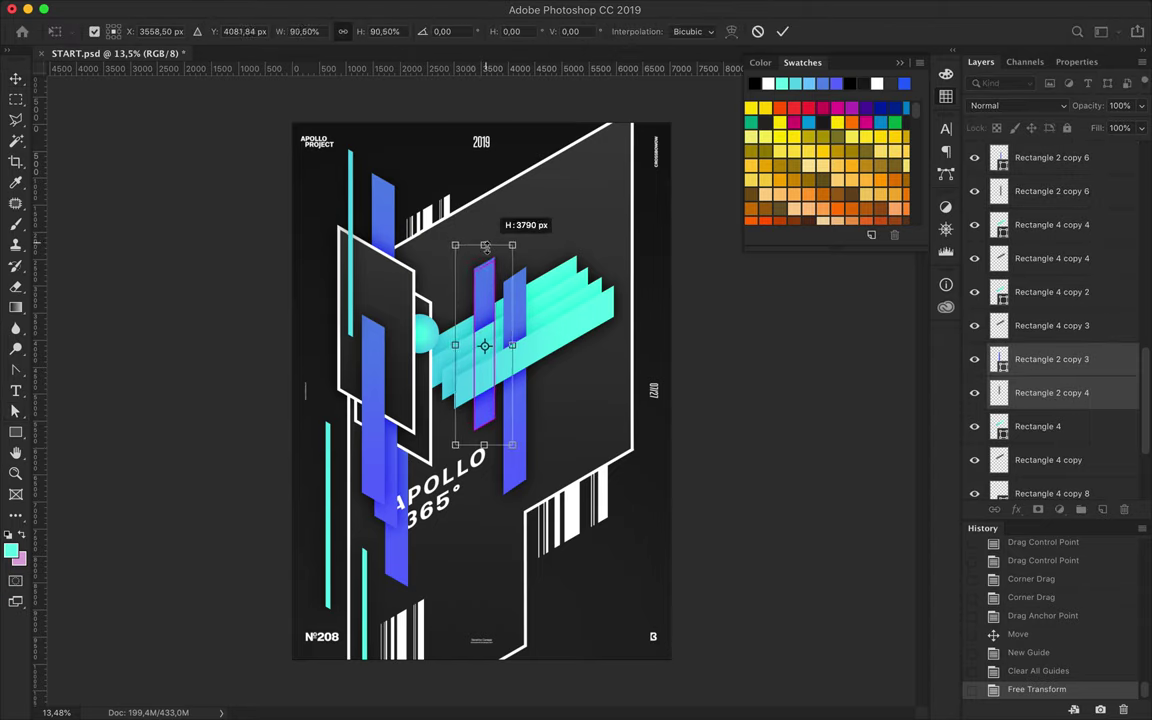
pyautogui.moveTo(485, 252); pyautogui.dragTo(484, 219)
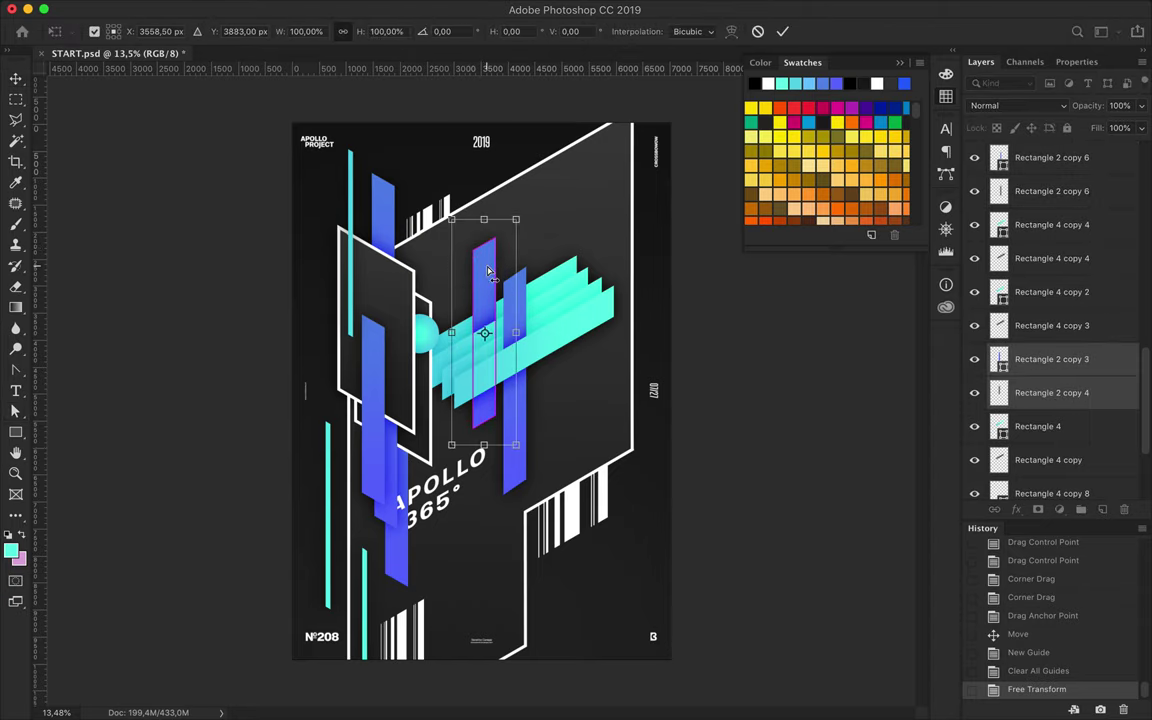
pyautogui.press('Return')
pyautogui.hotkey('ctrl', 'z')
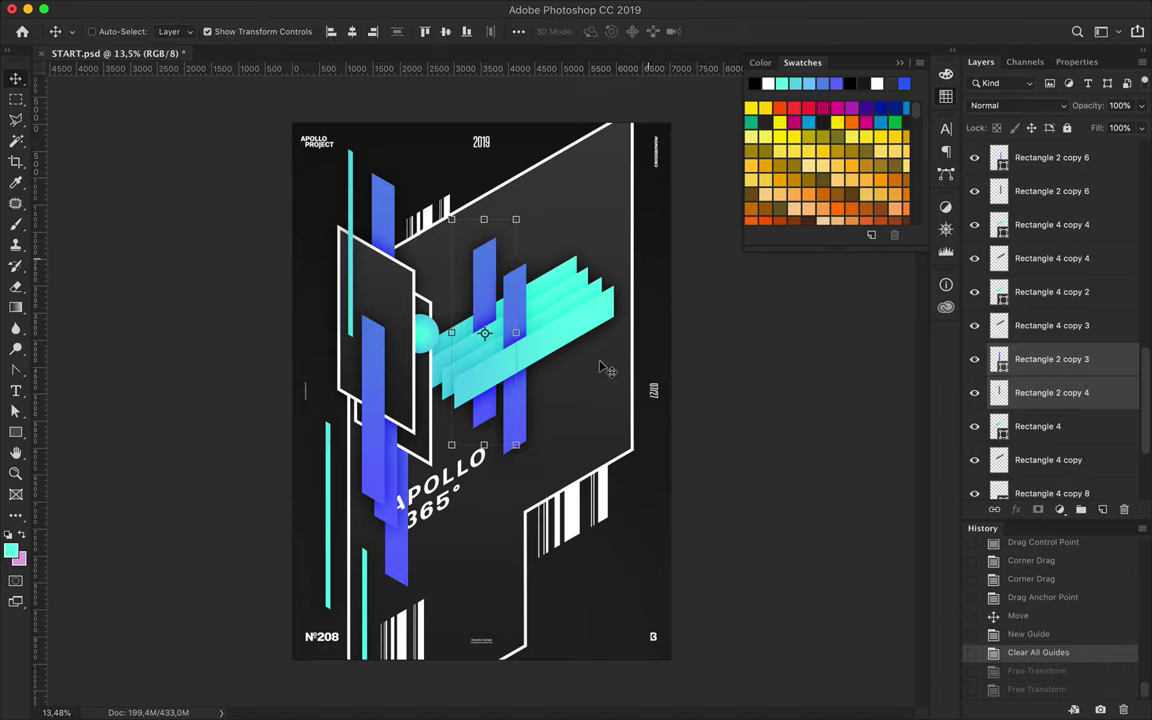
# Shift the left blue bar toward the white frame and Alt-drag a duplicate into place
pyautogui.keyDown('ctrl'); pyautogui.click(398, 475); pyautogui.keyUp('ctrl')
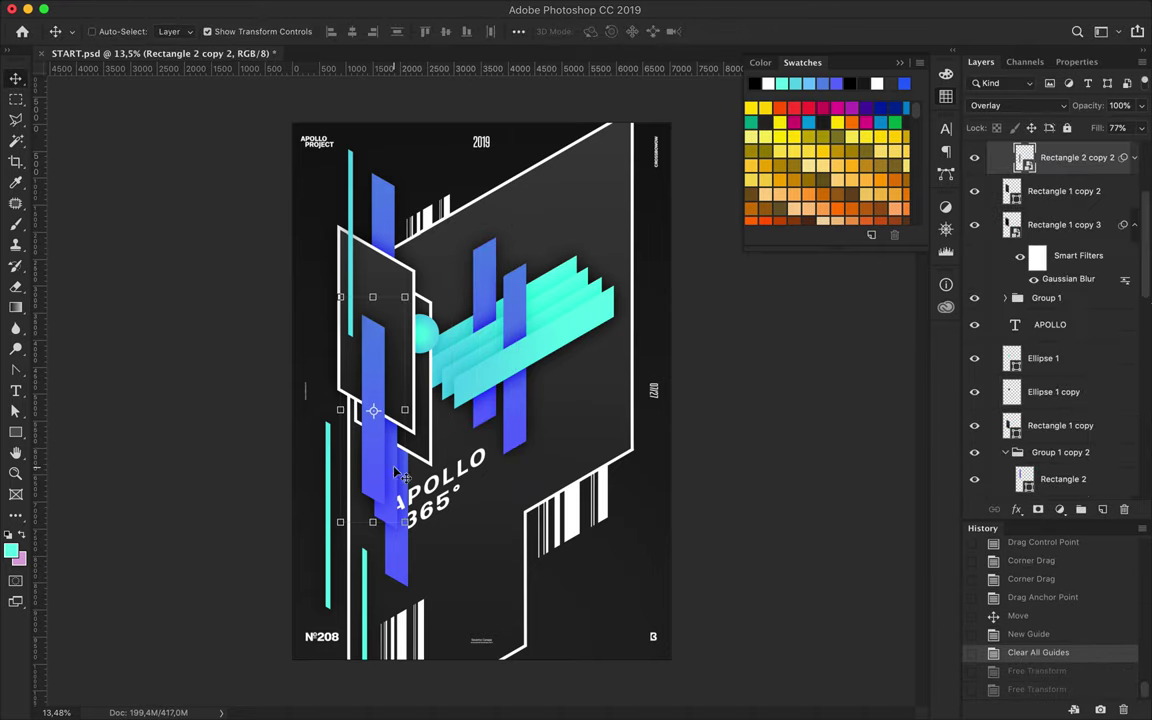
pyautogui.scroll(-1, 1082, 232)
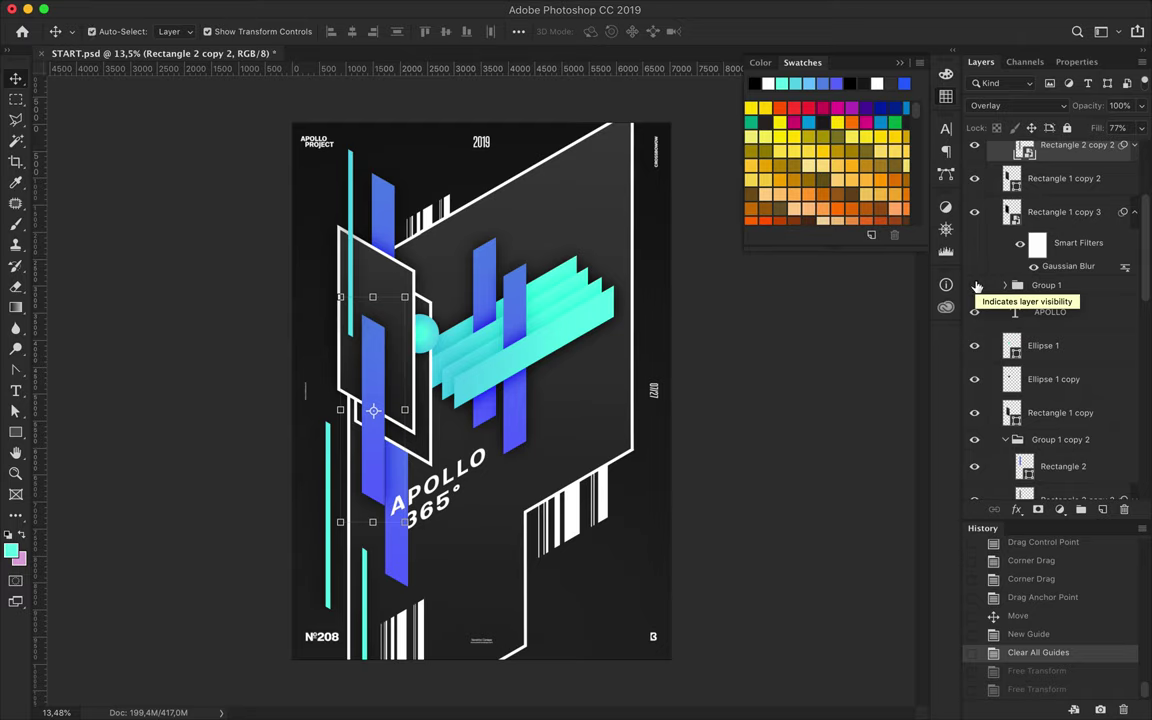
pyautogui.hotkey('ctrl', 'z')
pyautogui.hotkey('ctrl', 'shift', 'z')
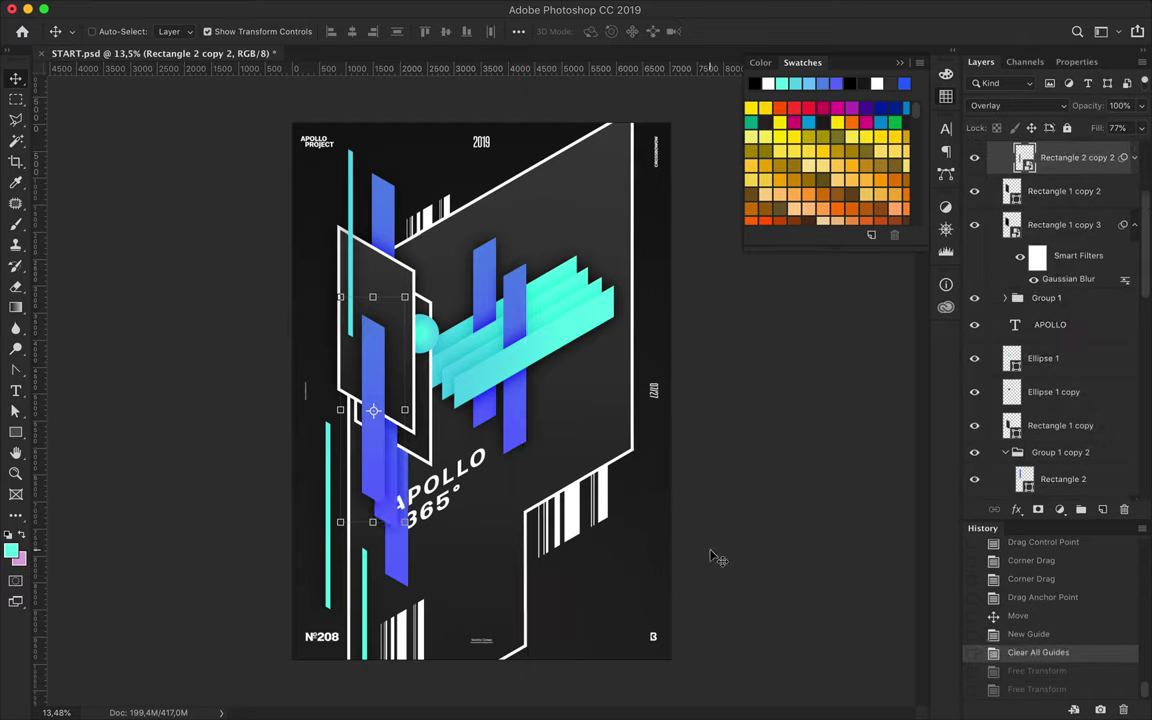
pyautogui.moveTo(486, 280); pyautogui.dragTo(442, 283)
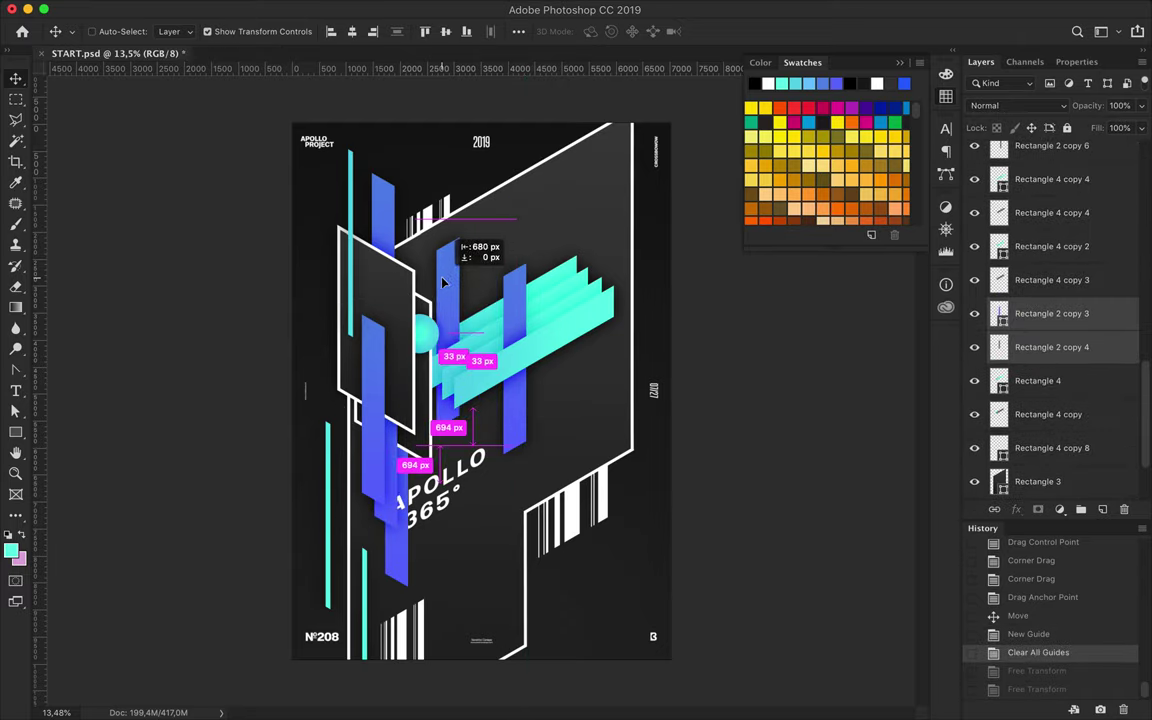
pyautogui.keyDown('alt'); pyautogui.moveTo(442, 283); pyautogui.dragTo(472, 313); pyautogui.keyUp('alt')
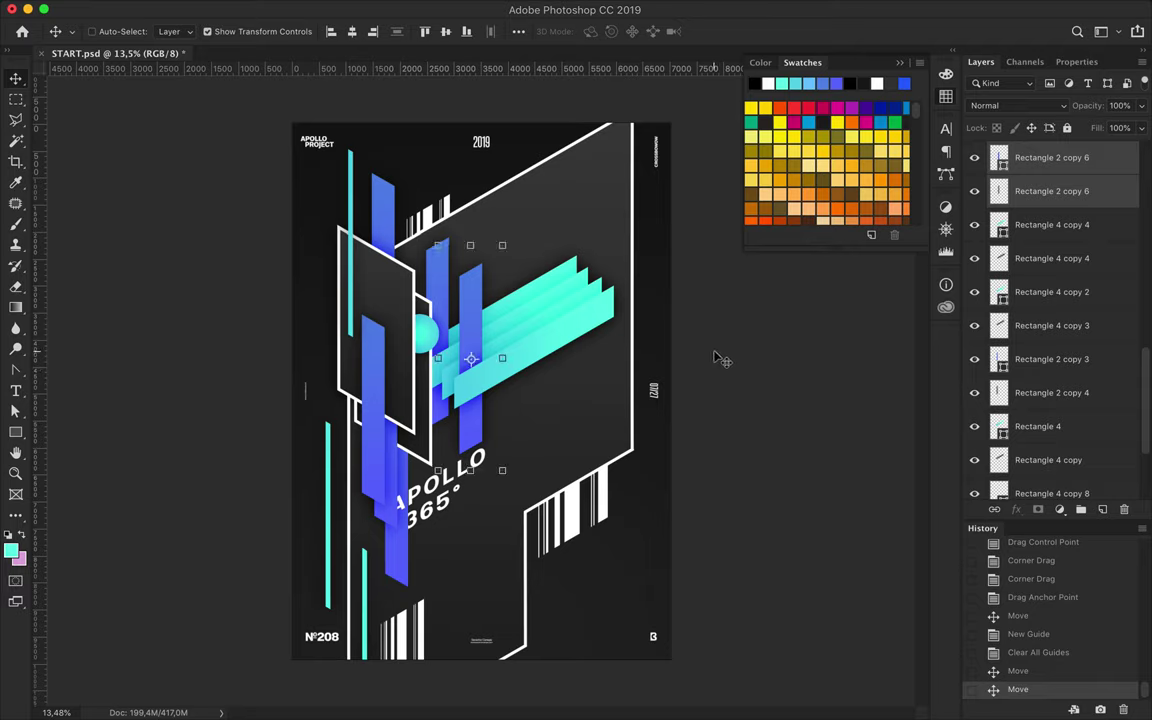
pyautogui.press('p')
pyautogui.click(177, 31)
# Draw a pen line across the upper frame and give it no fill
pyautogui.click(177, 31)
pyautogui.click(466, 233)
pyautogui.click(642, 233)
pyautogui.click(177, 31)
pyautogui.click(194, 63)
pyautogui.click(163, 63)
pyautogui.click(14, 79)
# Skew the line 30° vertically, move it under Rectangle 2 copy 2, then delete it
pyautogui.hotkey('ctrl', 't')
pyautogui.click(567, 31)
pyautogui.write('30')
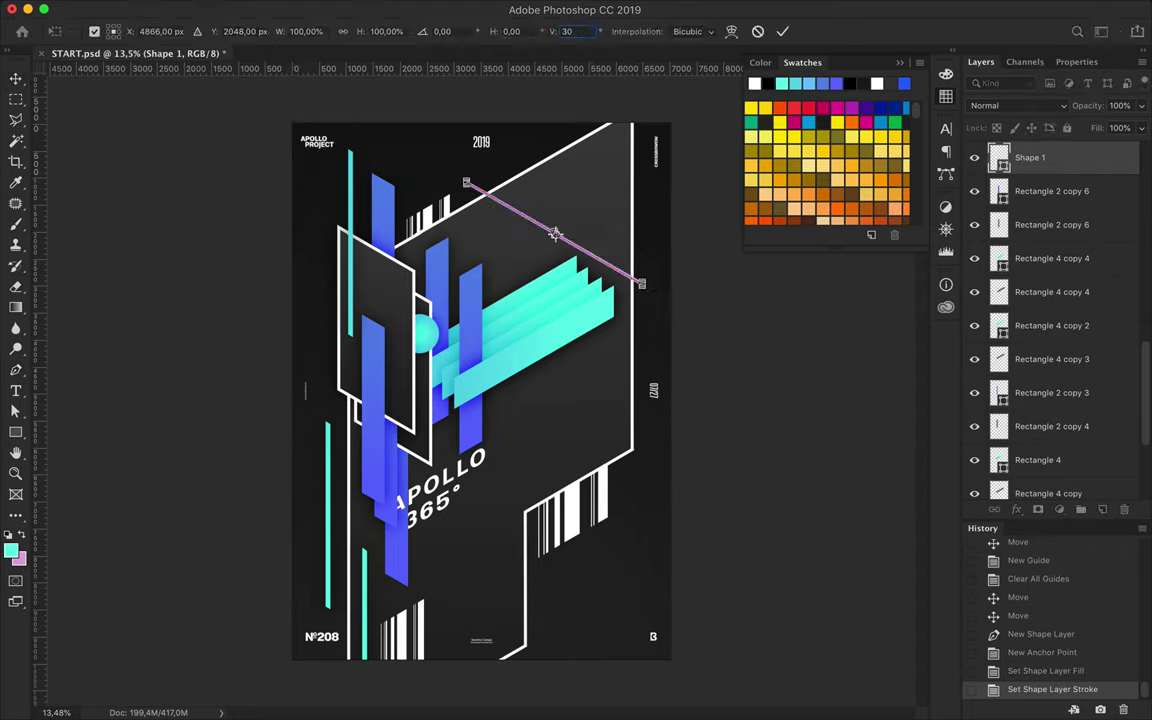
pyautogui.press('Return')
pyautogui.moveTo(555, 233); pyautogui.dragTo(310, 332)
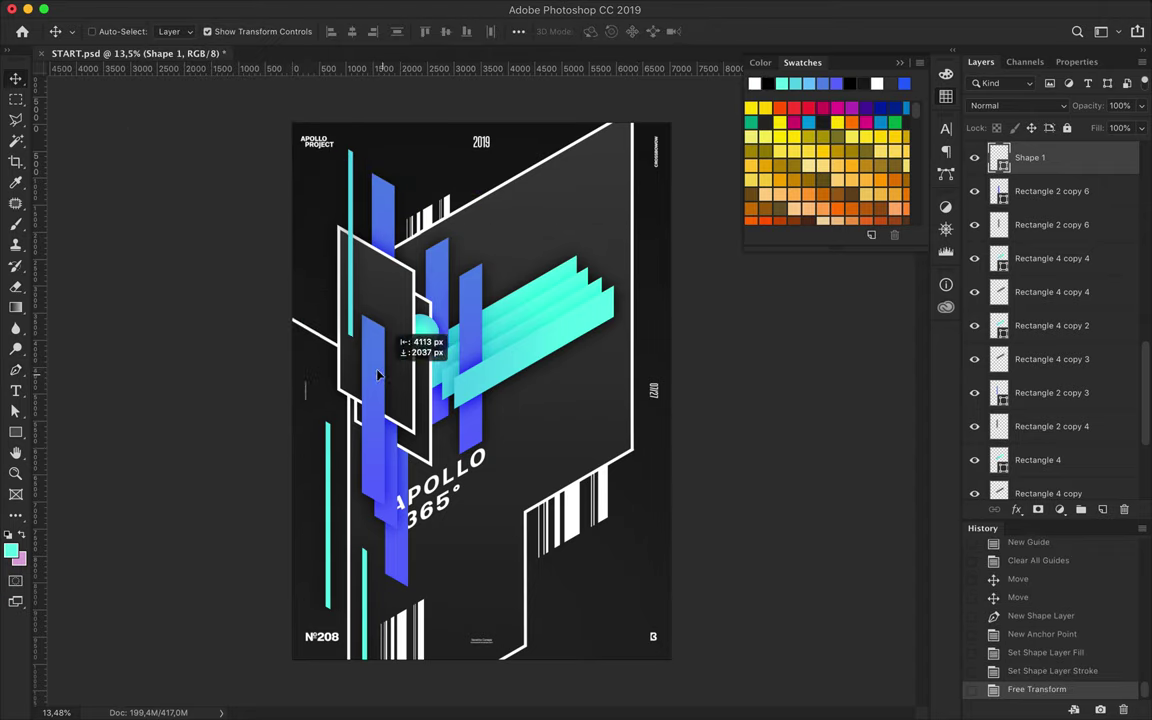
pyautogui.moveTo(1030, 157); pyautogui.dragTo(1033, 231)
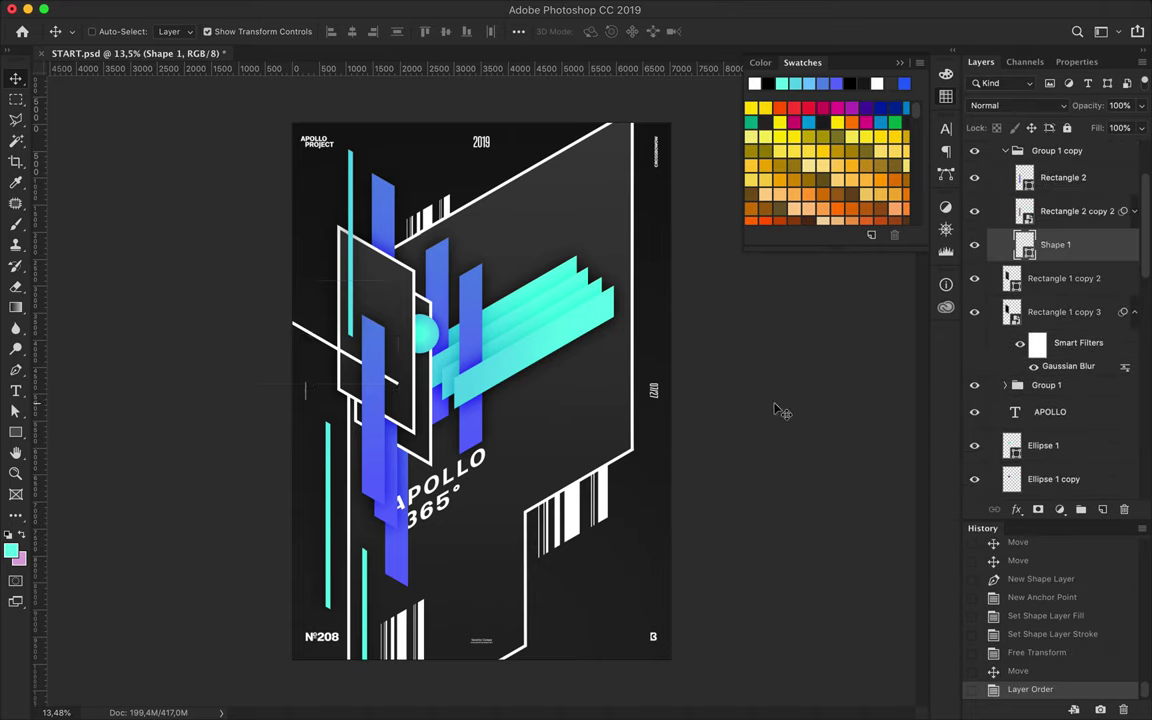
pyautogui.press('Delete')
# Draw a thin rectangle with no stroke and white fill, skewed 30° vertically
pyautogui.press('u')
pyautogui.moveTo(410, 253); pyautogui.dragTo(608, 256)
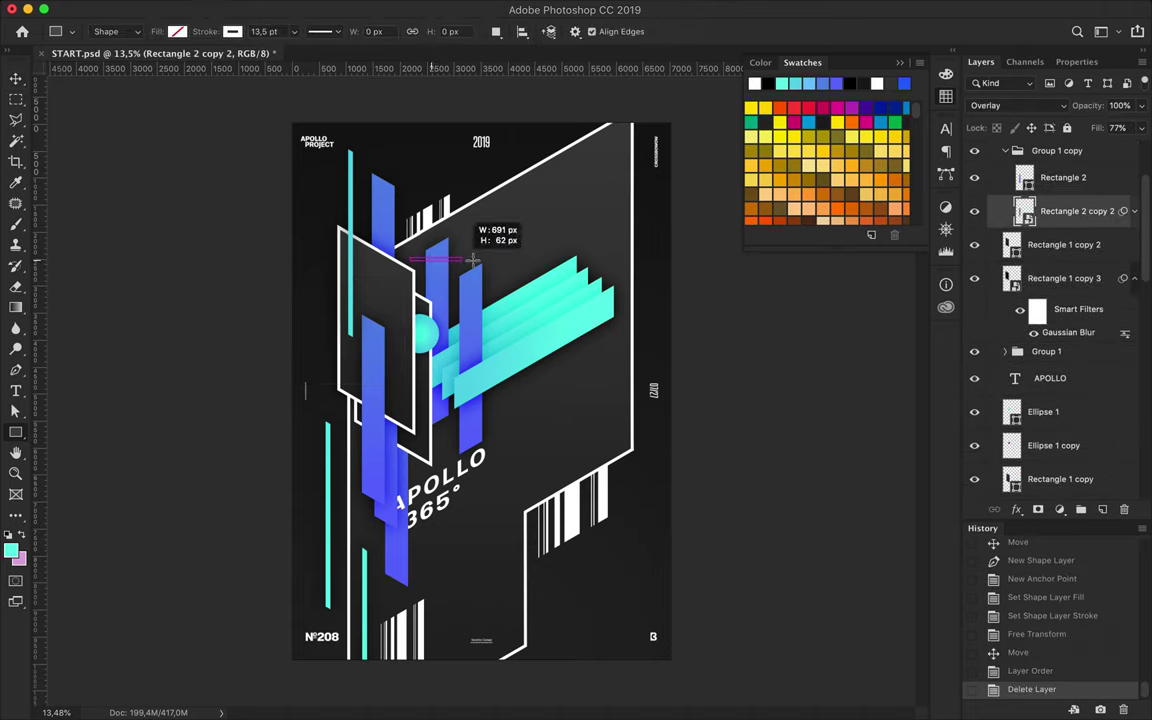
pyautogui.click(232, 31)
pyautogui.click(163, 63)
pyautogui.click(177, 31)
pyautogui.click(100, 116)
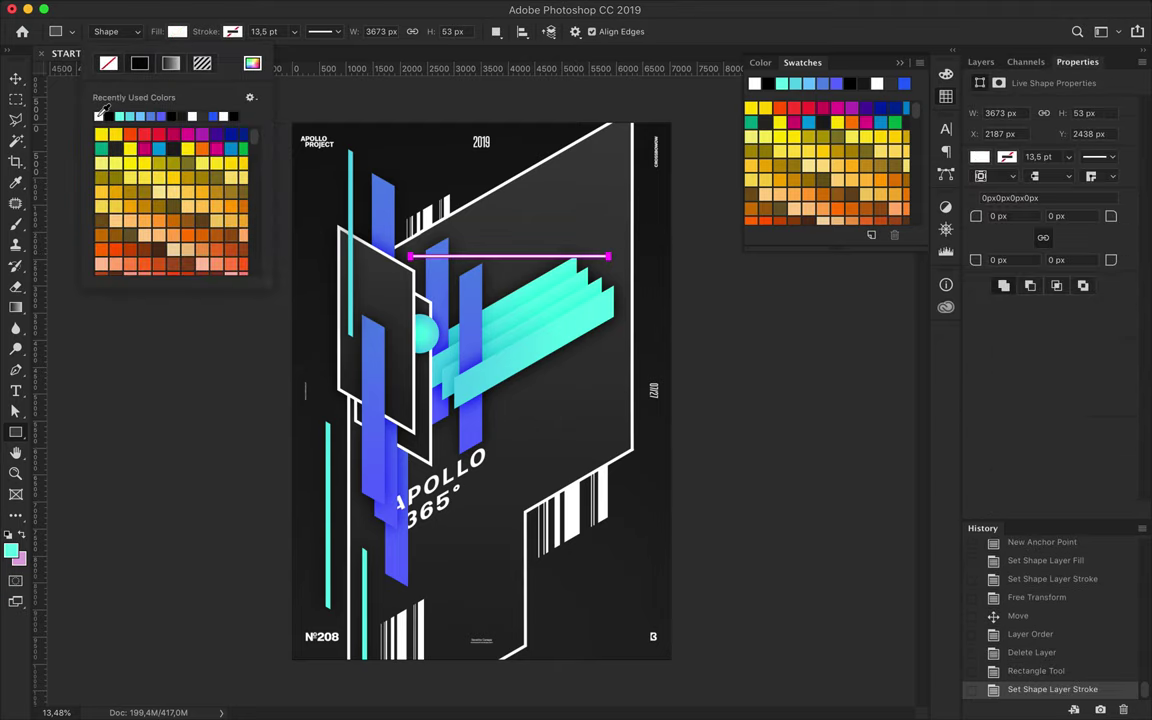
pyautogui.press('Return')
pyautogui.hotkey('ctrl', 't')
pyautogui.write('30')
pyautogui.press('Return')
pyautogui.press('Return')
# Move the white stripe into the left frame, fit its ends, and duplicate copies below
pyautogui.press('v')
pyautogui.moveTo(509, 257)
pyautogui.mouseDown()
pyautogui.moveTo(318, 282)
pyautogui.moveTo(483, 425)
pyautogui.mouseUp()
pyautogui.press('a')
pyautogui.moveTo(545, 458); pyautogui.dragTo(400, 375)
pyautogui.scroll(3, 482, 385)
pyautogui.press('v')
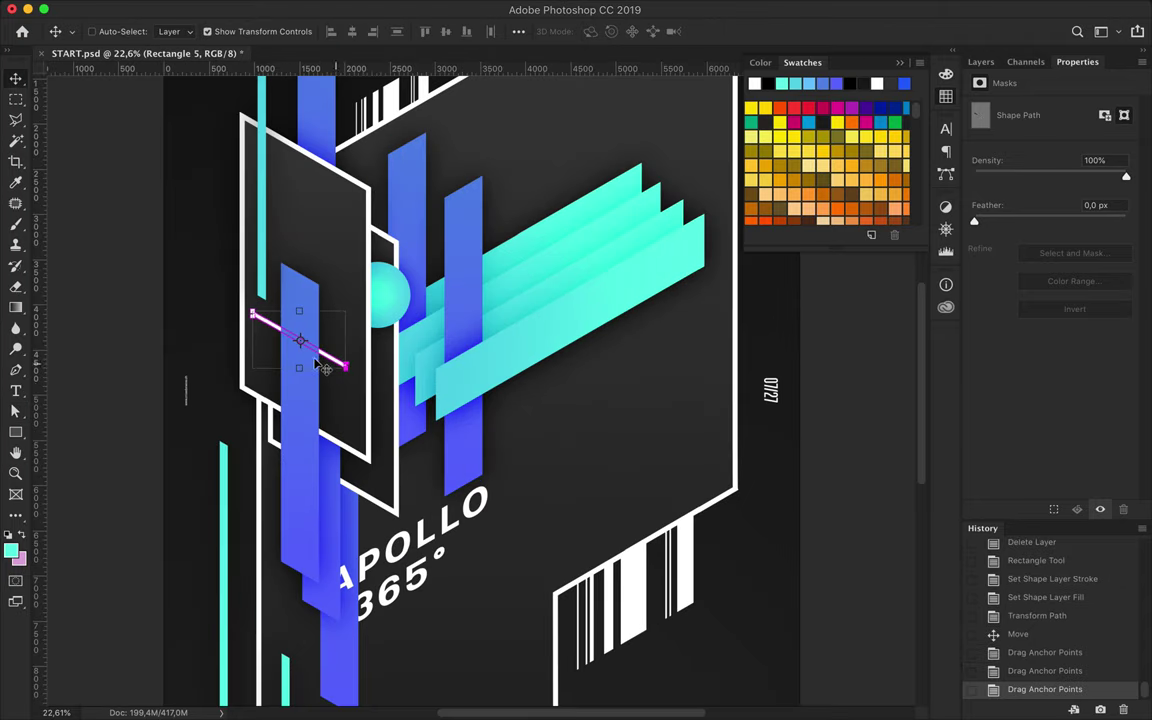
pyautogui.moveTo(330, 365)
pyautogui.mouseDown()
pyautogui.moveTo(341, 370)
pyautogui.moveTo(305, 352)
pyautogui.moveTo(335, 360)
pyautogui.mouseUp()
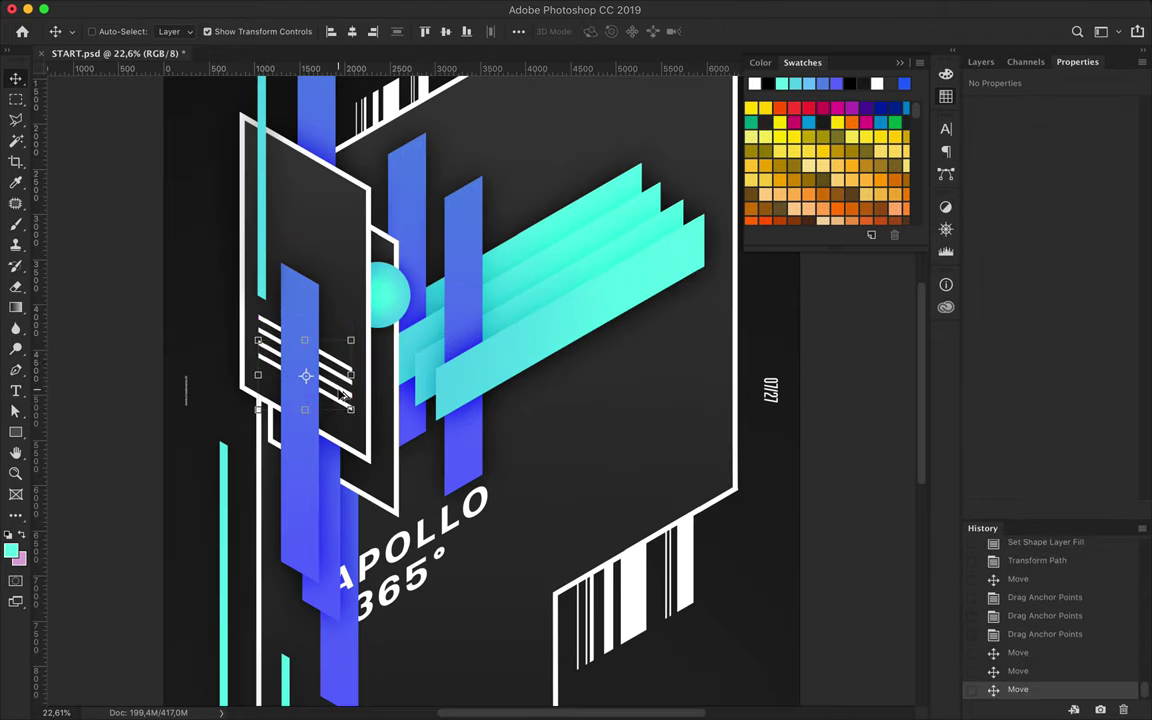
pyautogui.scroll(-2, 497, 449)
pyautogui.scroll(-2, 492, 445)
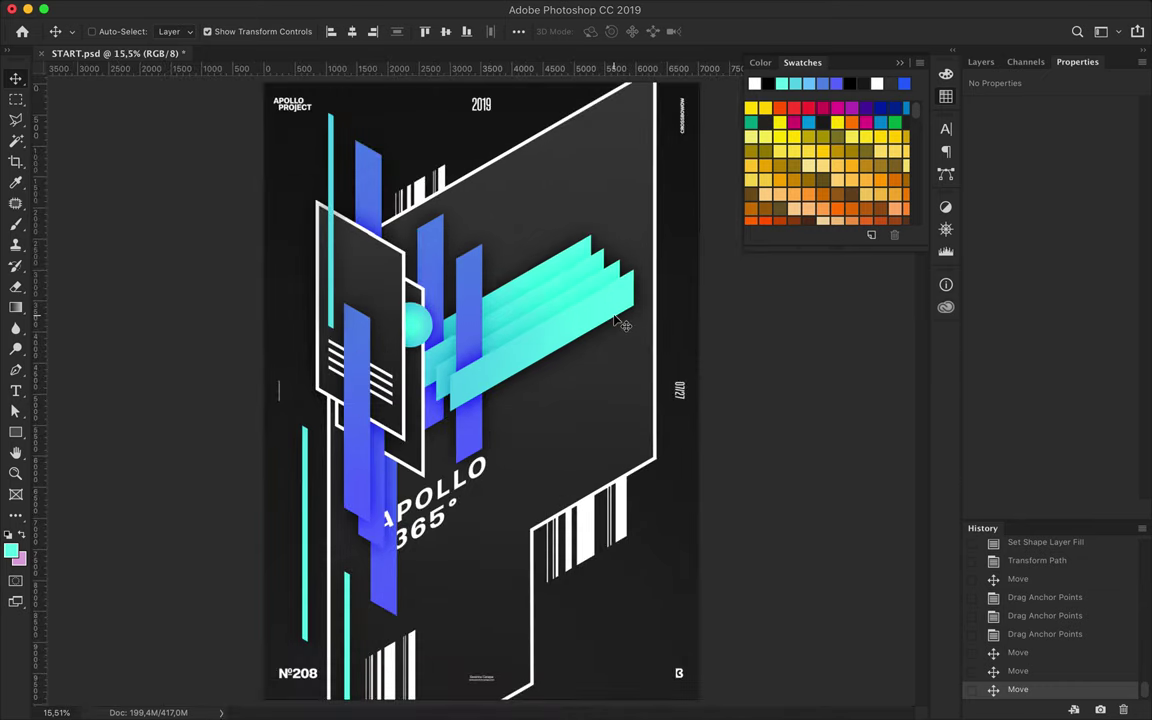
pyautogui.scroll(-2, 620, 323)
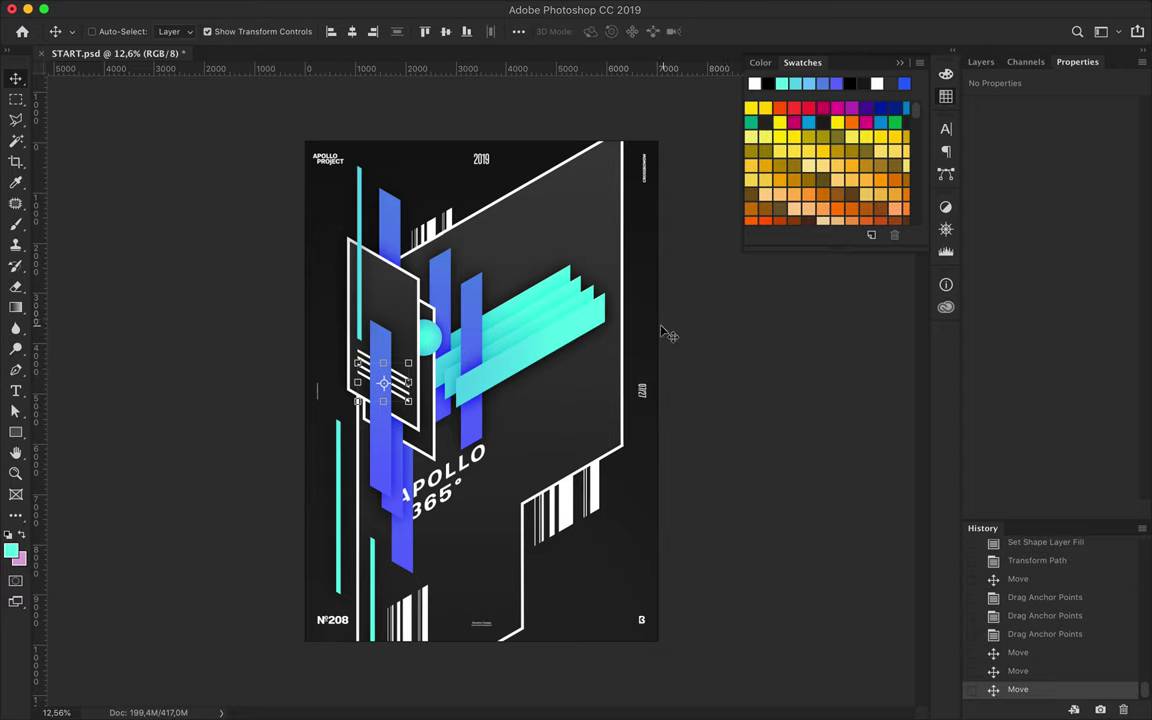
# Pull the large white frame's right edge inward
pyautogui.press('a')
pyautogui.click(622, 338)
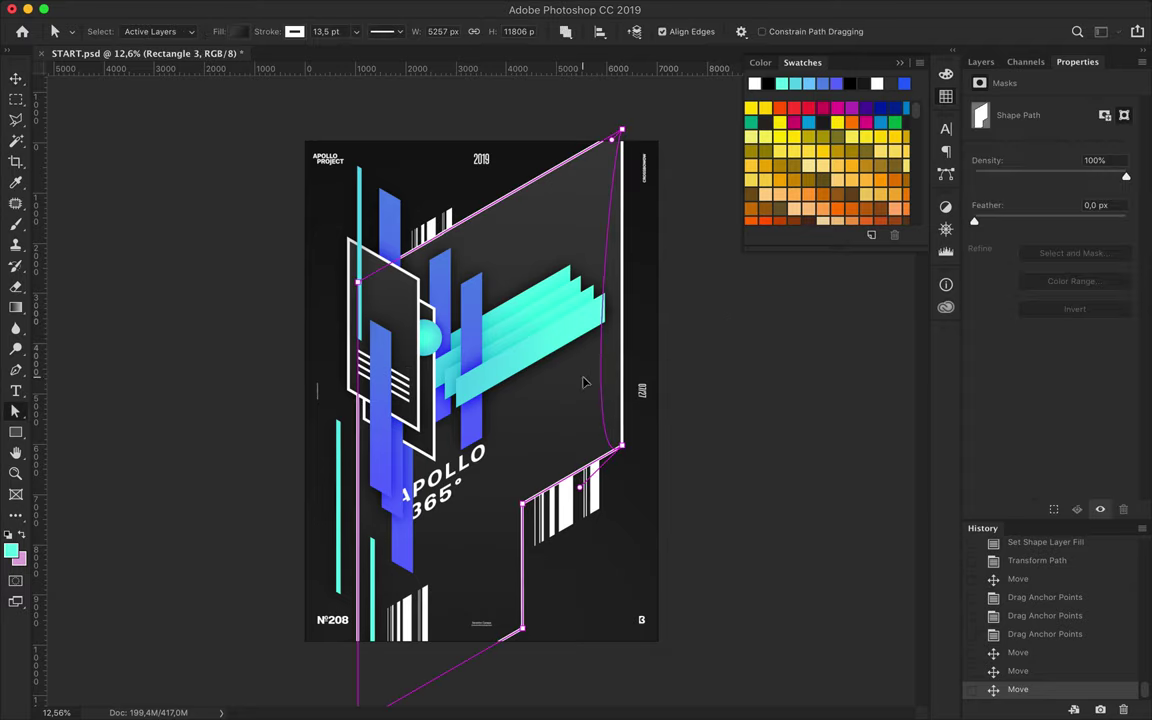
pyautogui.moveTo(629, 175); pyautogui.dragTo(551, 176)
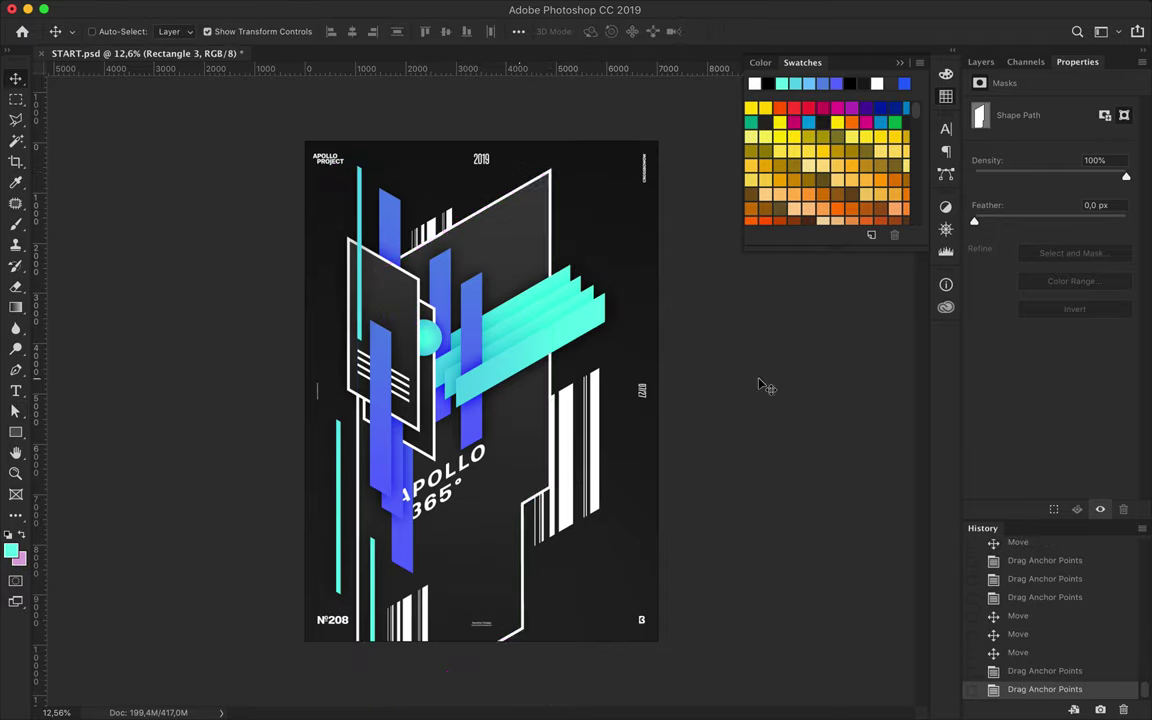
# Erase the lower part of the barcode stripes and tuck them into the frame's top right corner
pyautogui.press('v')
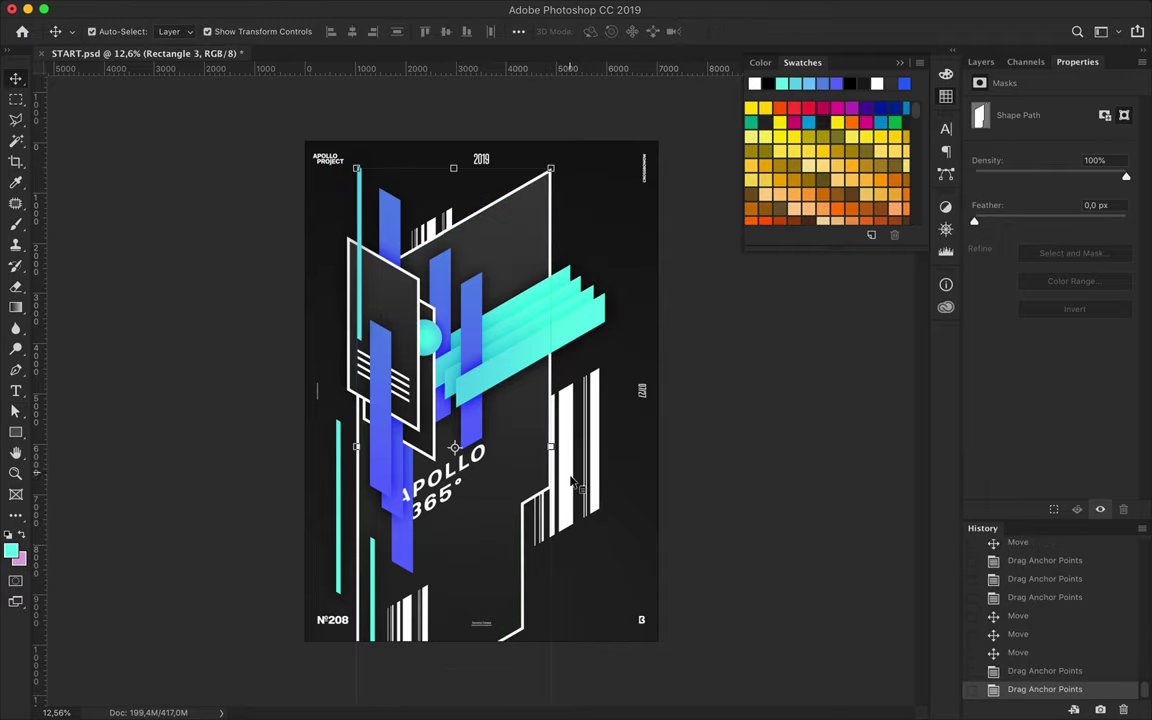
pyautogui.click(572, 483)
pyautogui.press('m')
pyautogui.moveTo(558, 355); pyautogui.dragTo(656, 588)
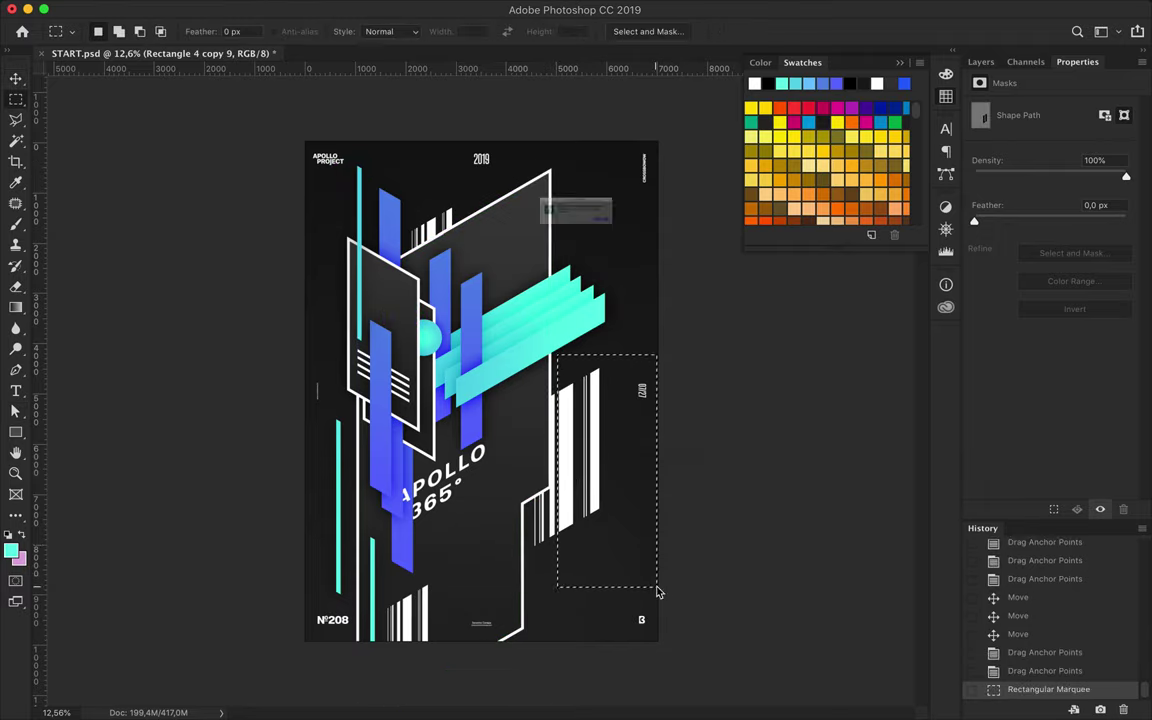
pyautogui.click(981, 62)
pyautogui.press('Delete')
pyautogui.press('Return')
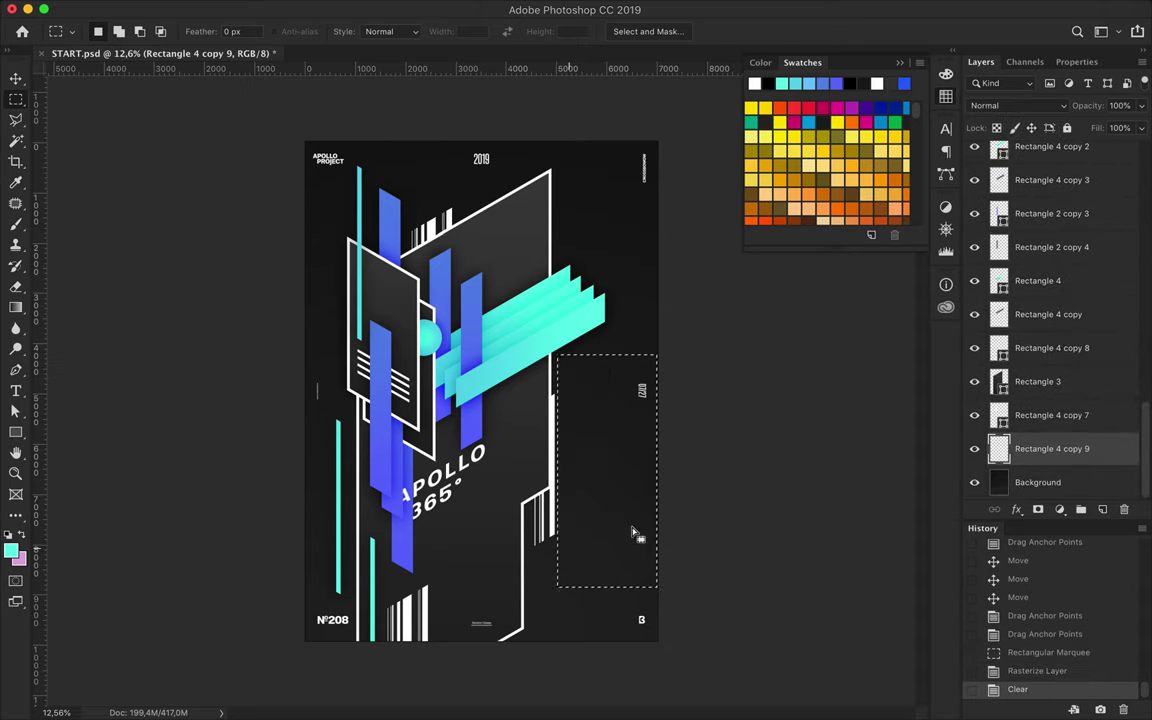
pyautogui.hotkey('ctrl', 'd')
pyautogui.press('v')
pyautogui.moveTo(558, 520)
pyautogui.mouseDown()
pyautogui.moveTo(565, 551)
pyautogui.moveTo(536, 331)
pyautogui.mouseUp()
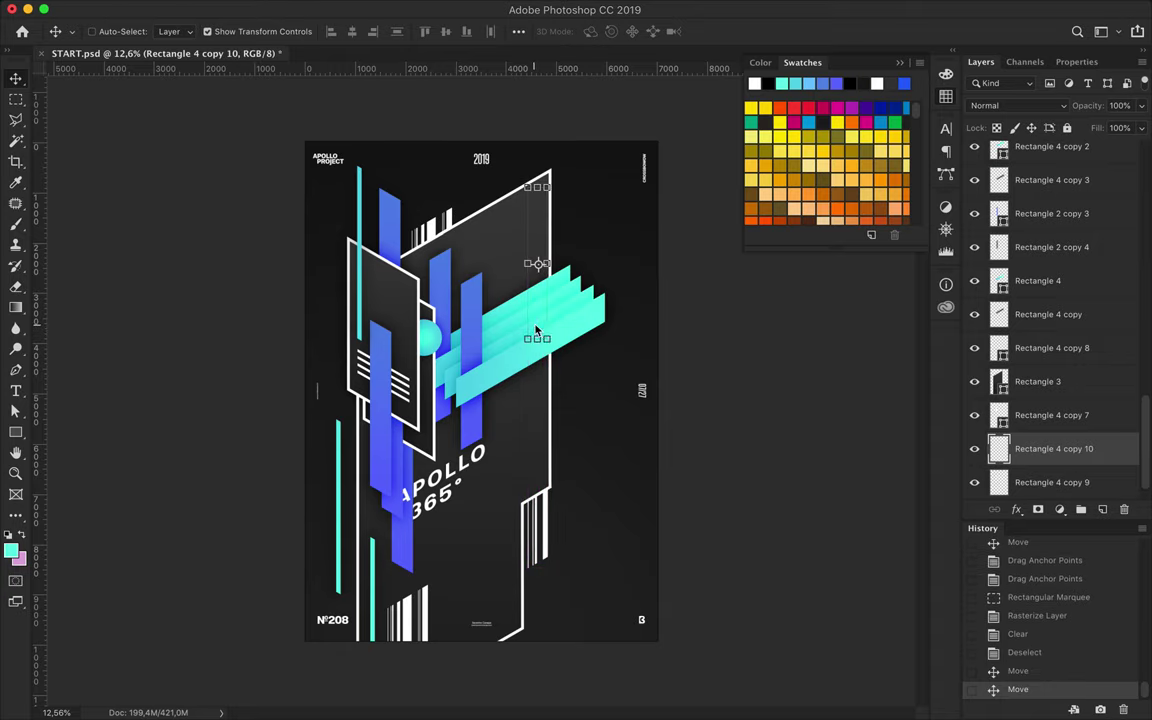
pyautogui.moveTo(1063, 452); pyautogui.dragTo(1060, 365)
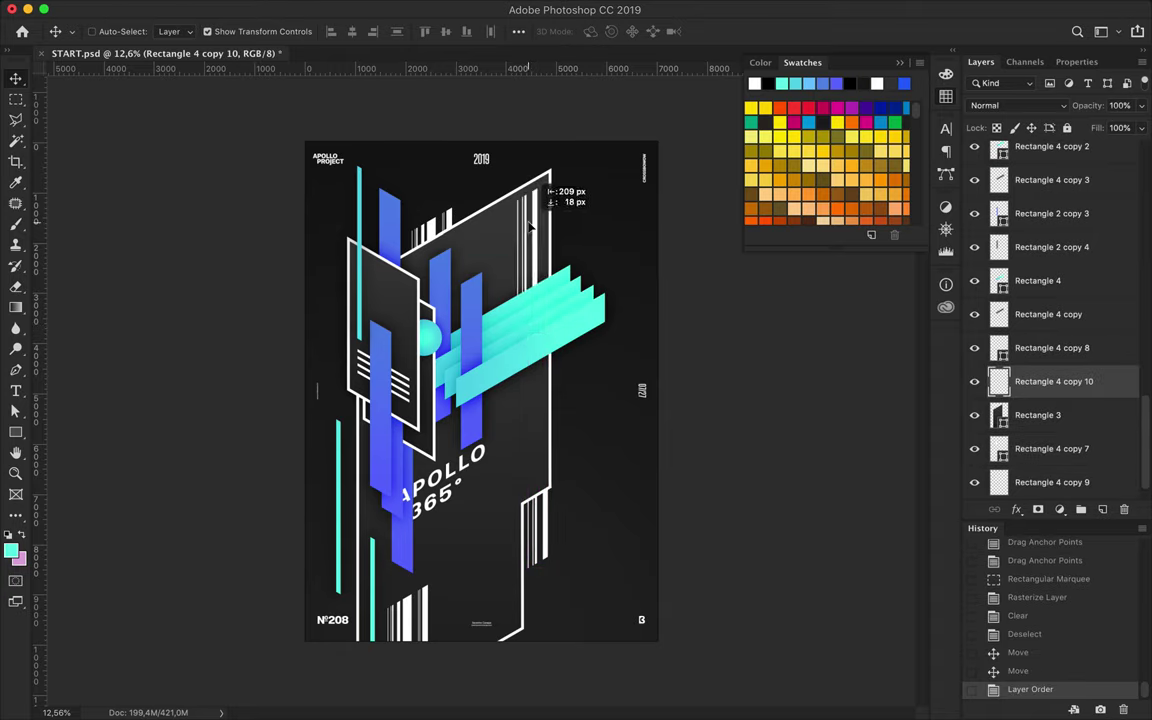
pyautogui.moveTo(530, 229); pyautogui.dragTo(518, 232)
# Shift the large frame's lower edge points slightly left
pyautogui.press('a')
pyautogui.keyDown('ctrl'); pyautogui.click(522, 560); pyautogui.keyUp('ctrl')
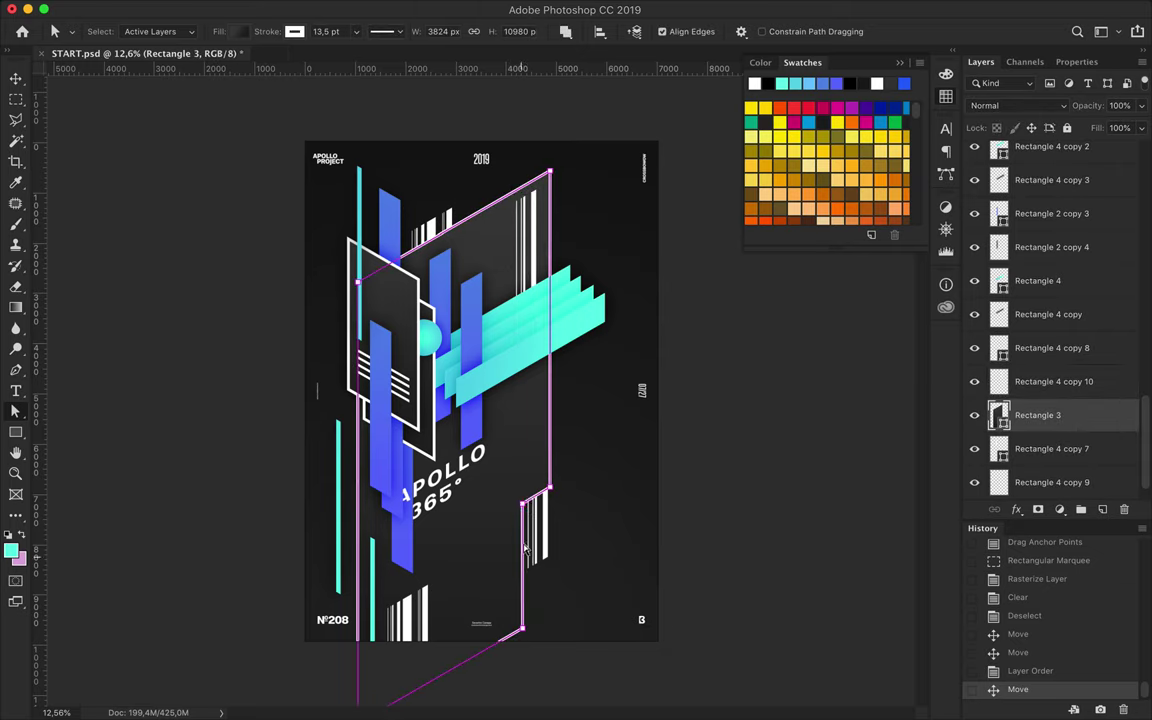
pyautogui.moveTo(522, 632); pyautogui.dragTo(511, 638)
pyautogui.click(743, 544)
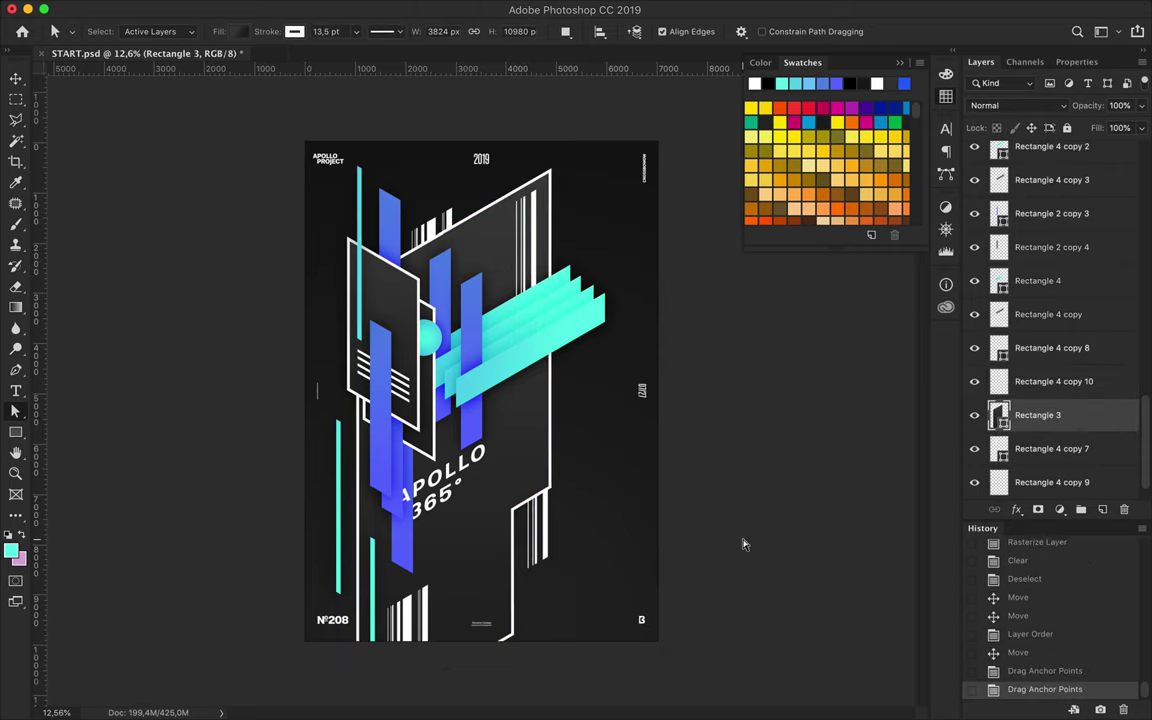
# Draw a wide 6339×1793 px rectangle across the poster's right edge
pyautogui.press('m')
pyautogui.moveTo(504, 378); pyautogui.dragTo(560, 430)
pyautogui.hotkey('ctrl', 'd')
pyautogui.press('u')
pyautogui.moveTo(500, 396); pyautogui.dragTo(820, 486)
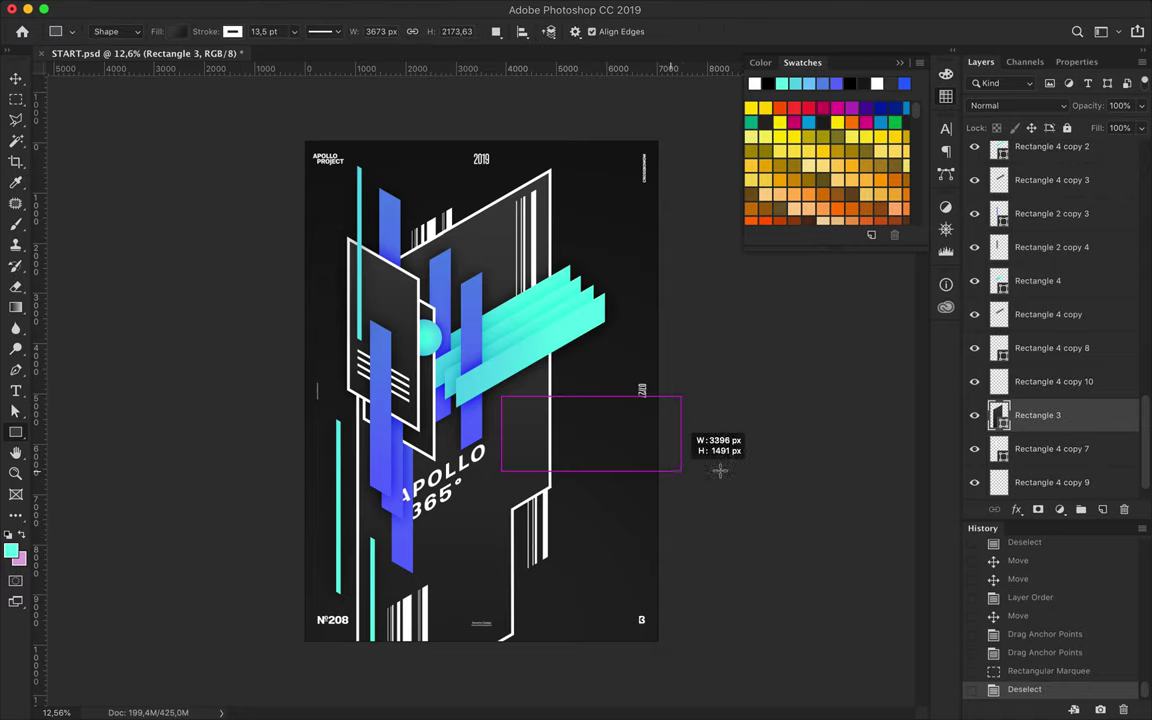
# Skew the new rectangle 30° vertically and move its layer higher in the stack
pyautogui.click(980, 62)
pyautogui.hotkey('ctrl', 't')
pyautogui.click(510, 31)
pyautogui.write('3,')
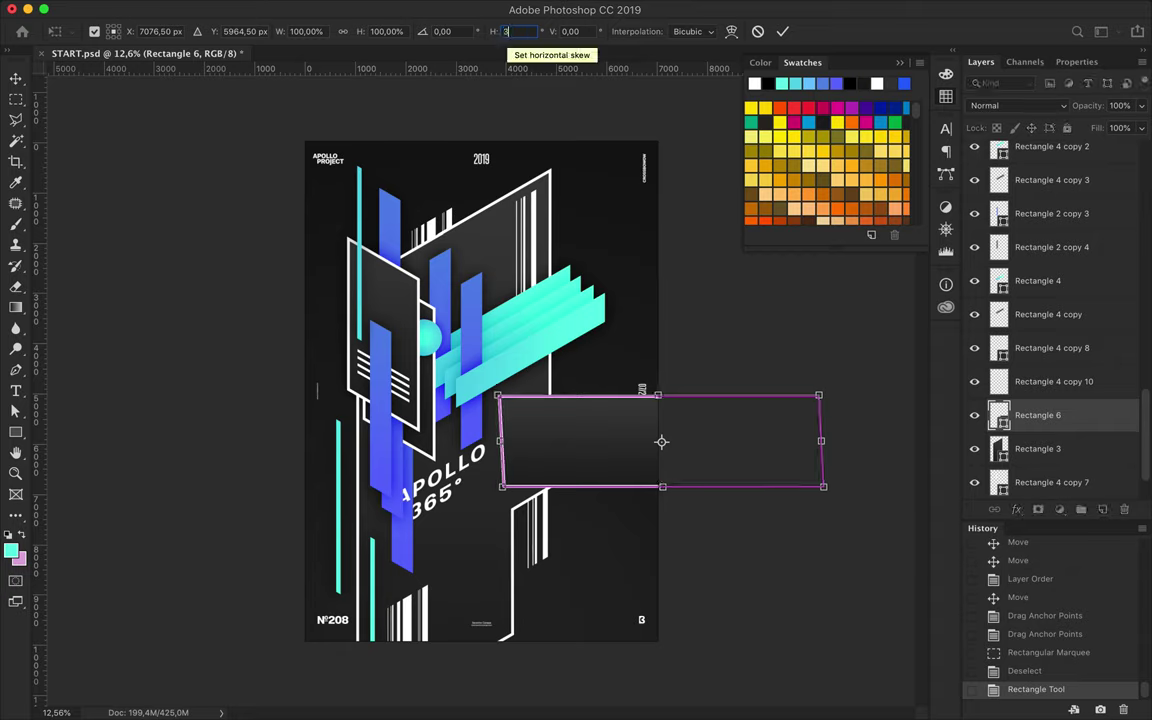
pyautogui.write('00')
pyautogui.press('Tab')
pyautogui.click(692, 249)
pyautogui.hotkey('shift', 'Tab')
pyautogui.write('0')
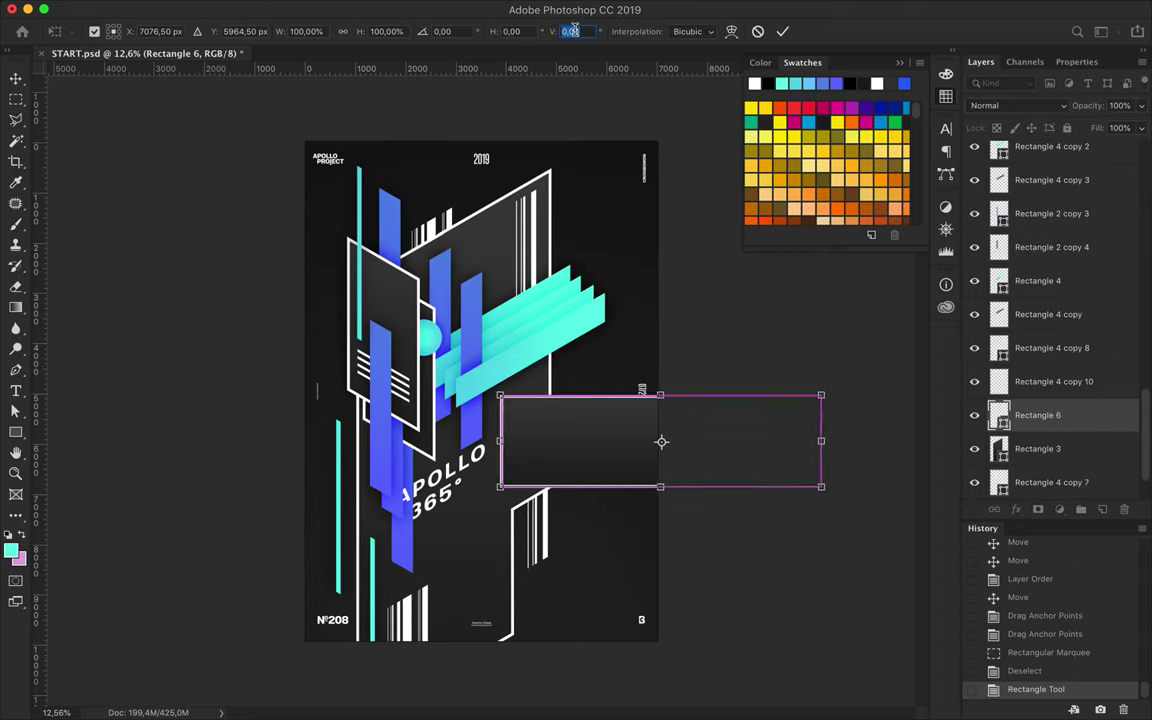
pyautogui.write('30')
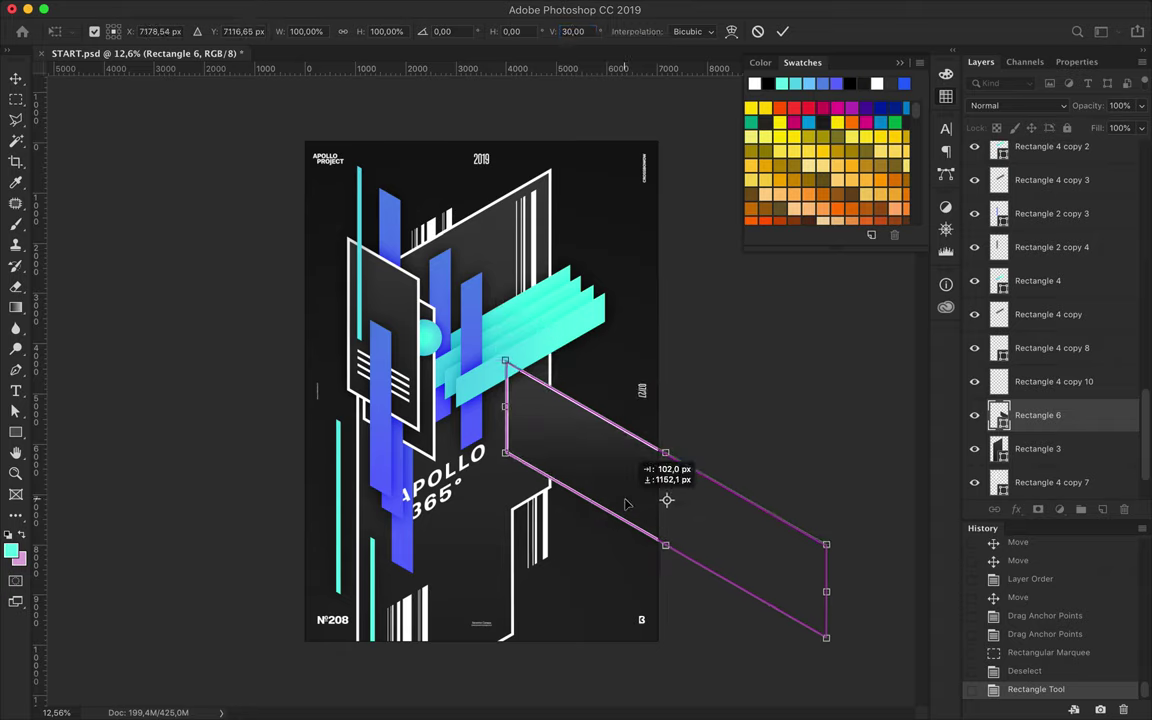
pyautogui.press('Return')
pyautogui.moveTo(1037, 415); pyautogui.dragTo(1038, 208)
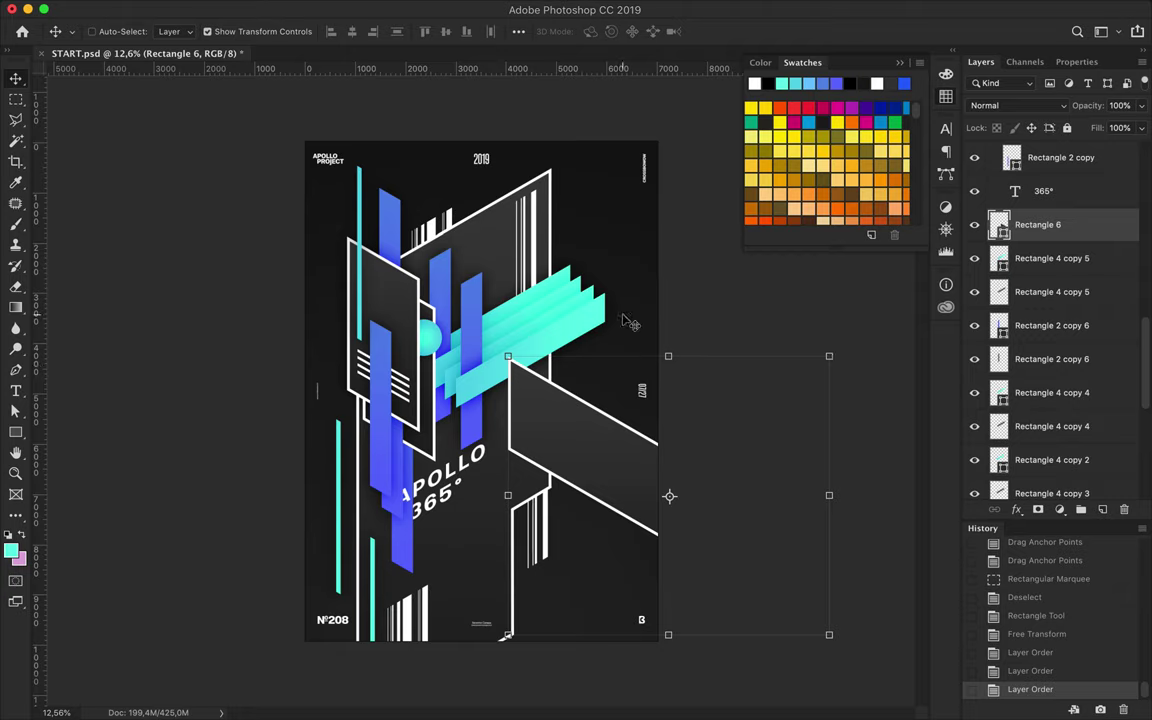
# Save the poster and place a panel copy at the upper left just above Background
pyautogui.hotkey('ctrl', 's')
pyautogui.moveTo(600, 468); pyautogui.dragTo(283, 287)
pyautogui.moveTo(1062, 352); pyautogui.dragTo(1048, 481)
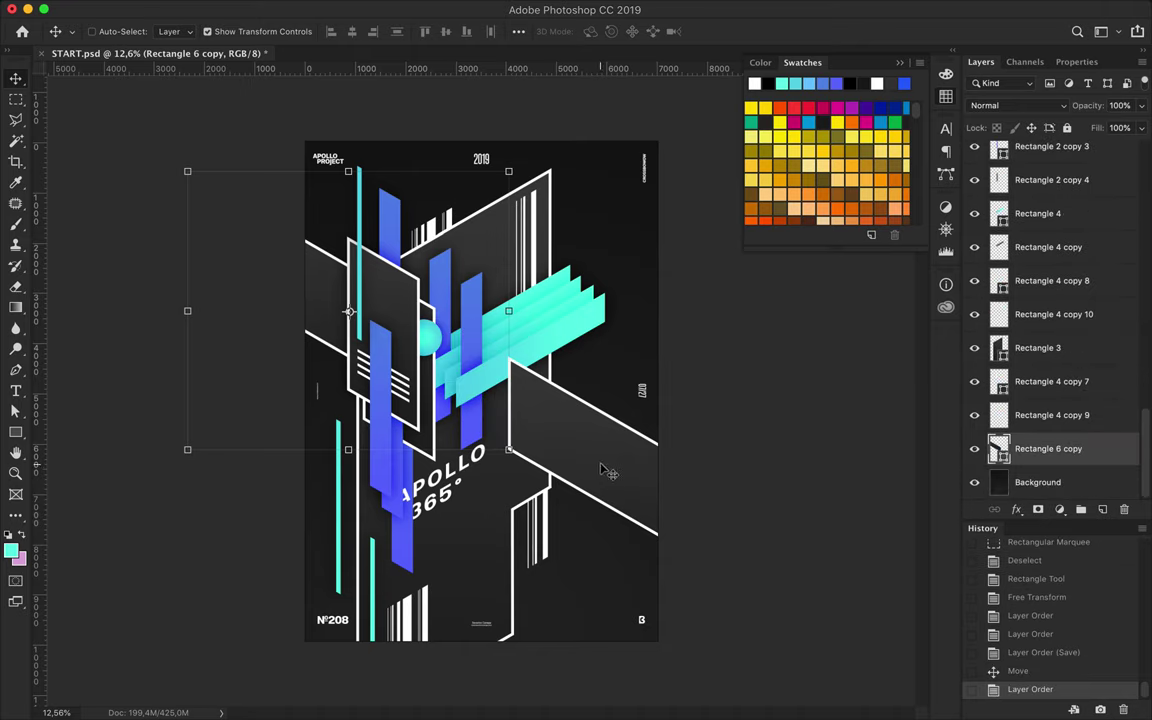
pyautogui.moveTo(466, 480); pyautogui.dragTo(577, 480)
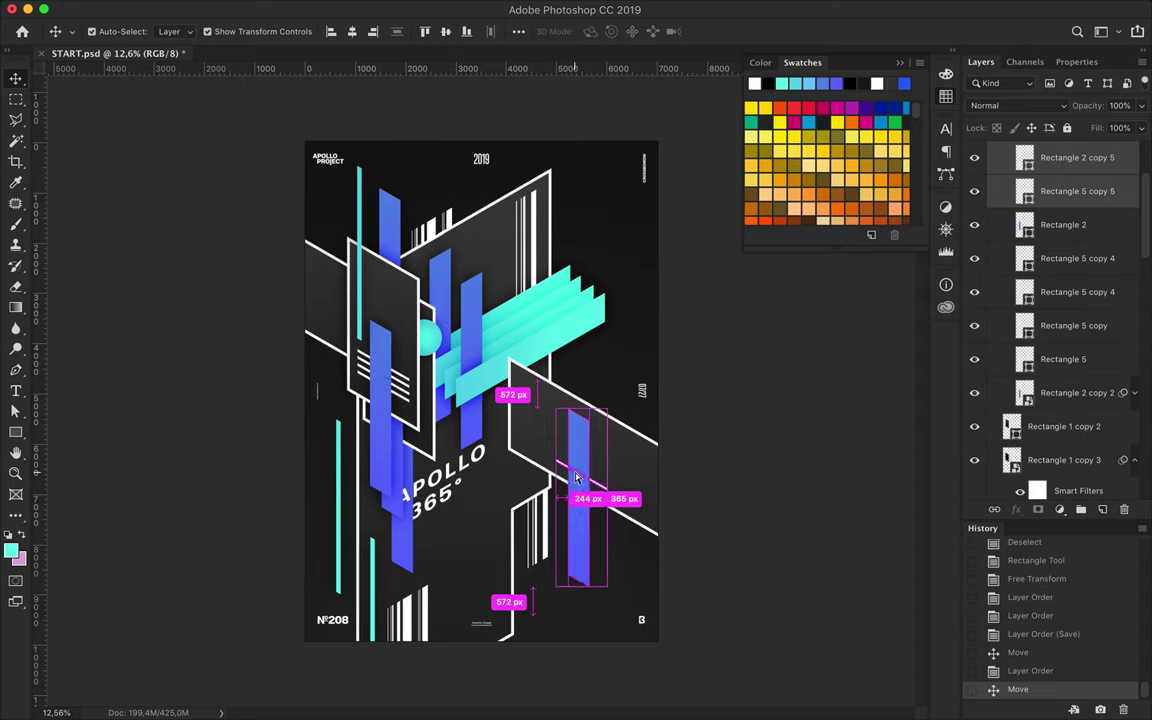
# Place two blue bar copies over the lower right panel and reorder their layers
pyautogui.hotkey('ctrl', 'z')
pyautogui.moveTo(381, 364)
pyautogui.mouseDown()
pyautogui.moveTo(572, 402)
pyautogui.moveTo(560, 535)
pyautogui.mouseUp()
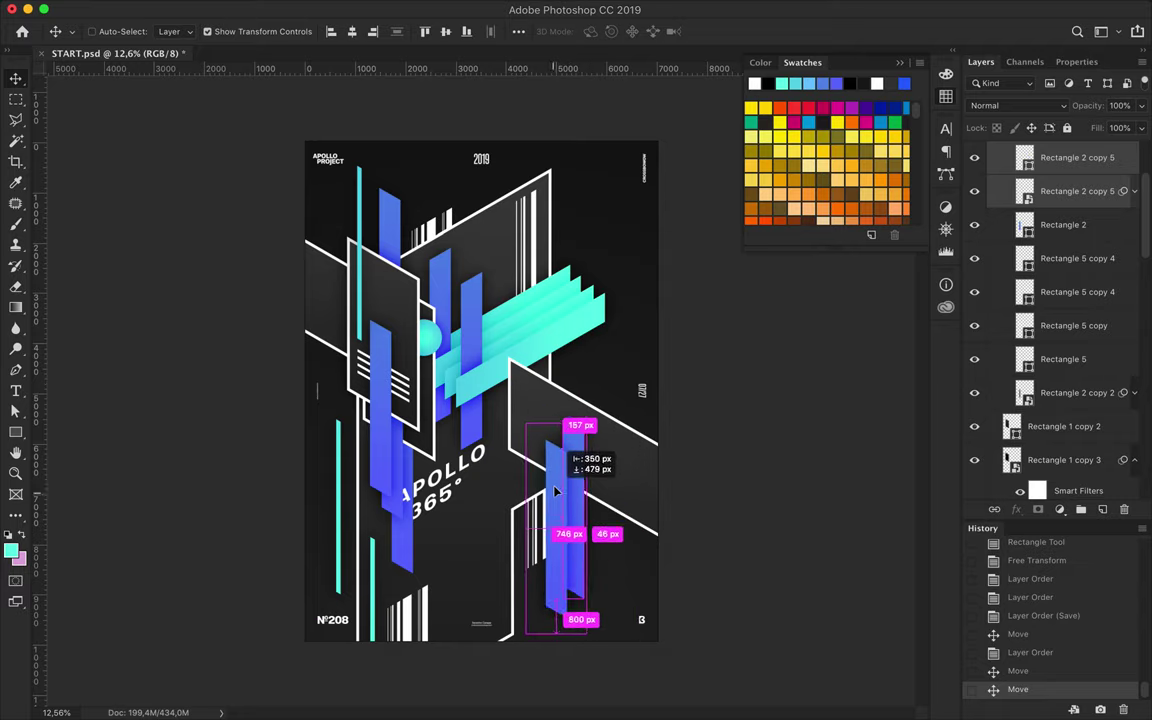
pyautogui.moveTo(560, 535); pyautogui.dragTo(561, 525)
pyautogui.moveTo(570, 480)
pyautogui.mouseDown()
pyautogui.moveTo(585, 480)
pyautogui.moveTo(572, 464)
pyautogui.mouseUp()
pyautogui.moveTo(1075, 191)
pyautogui.mouseDown()
pyautogui.moveTo(1068, 497)
pyautogui.moveTo(990, 257)
pyautogui.mouseUp()
pyautogui.moveTo(1060, 250); pyautogui.dragTo(980, 368)
pyautogui.moveTo(1060, 190)
pyautogui.mouseDown()
pyautogui.moveTo(1046, 402)
pyautogui.moveTo(1028, 336)
pyautogui.moveTo(1028, 370)
pyautogui.mouseUp()
pyautogui.moveTo(593, 549); pyautogui.dragTo(592, 545)
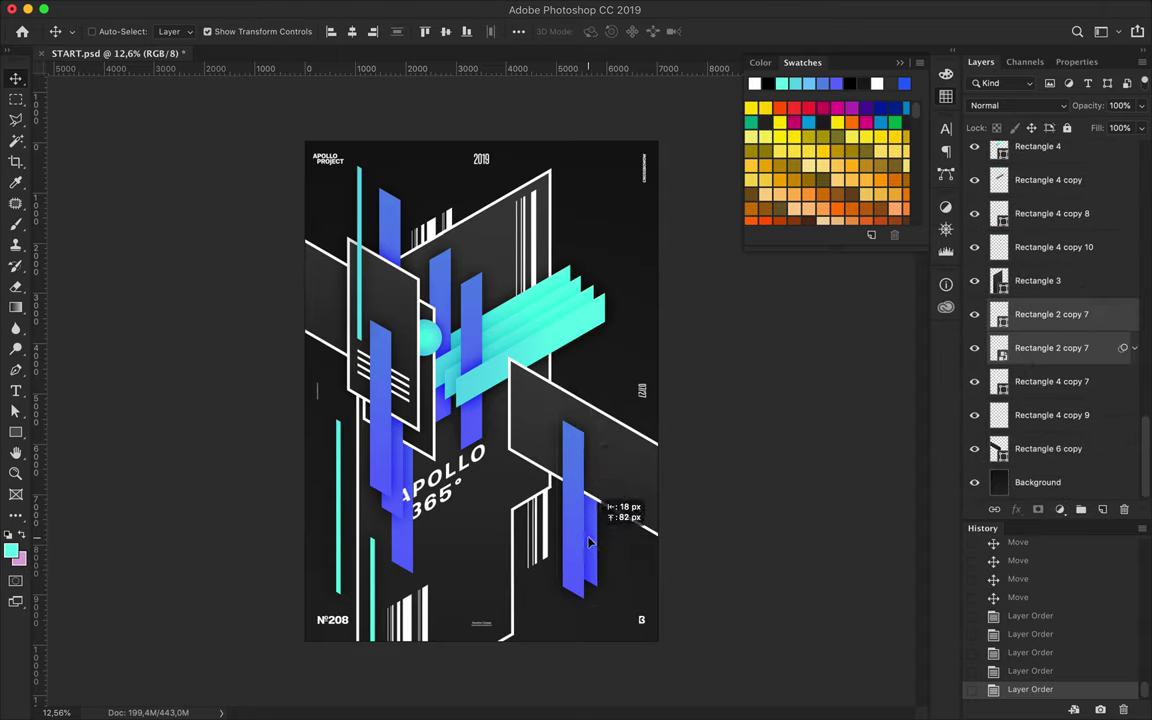
pyautogui.moveTo(430, 232); pyautogui.dragTo(590, 405)
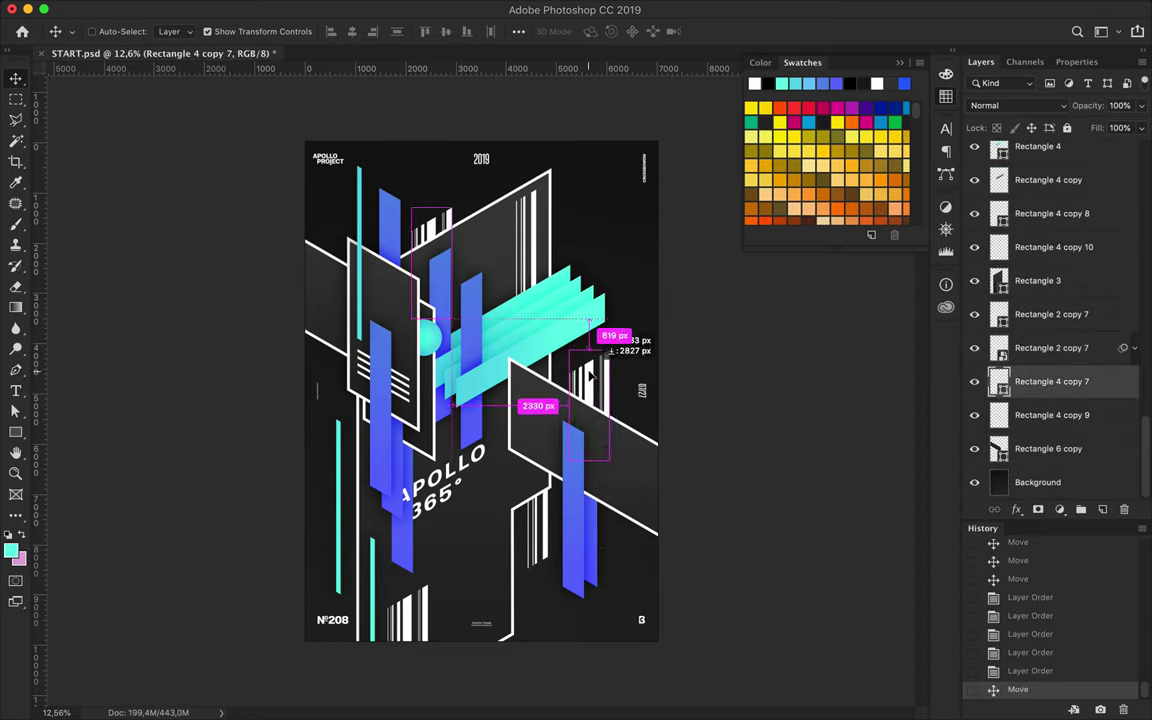
# Skew the stripe copy 30° vertically twice, then draw a small 503×503 px square near the bottom
pyautogui.hotkey('ctrl', 't')
pyautogui.write('30')
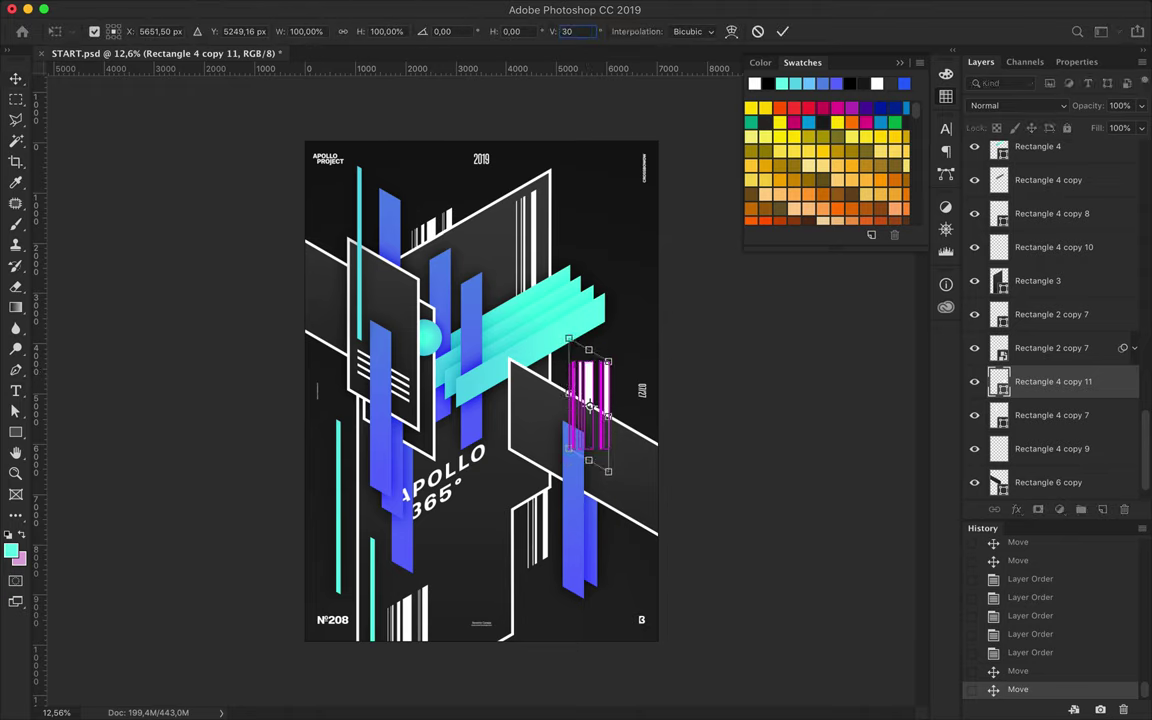
pyautogui.press('Return')
pyautogui.hotkey('ctrl', 't')
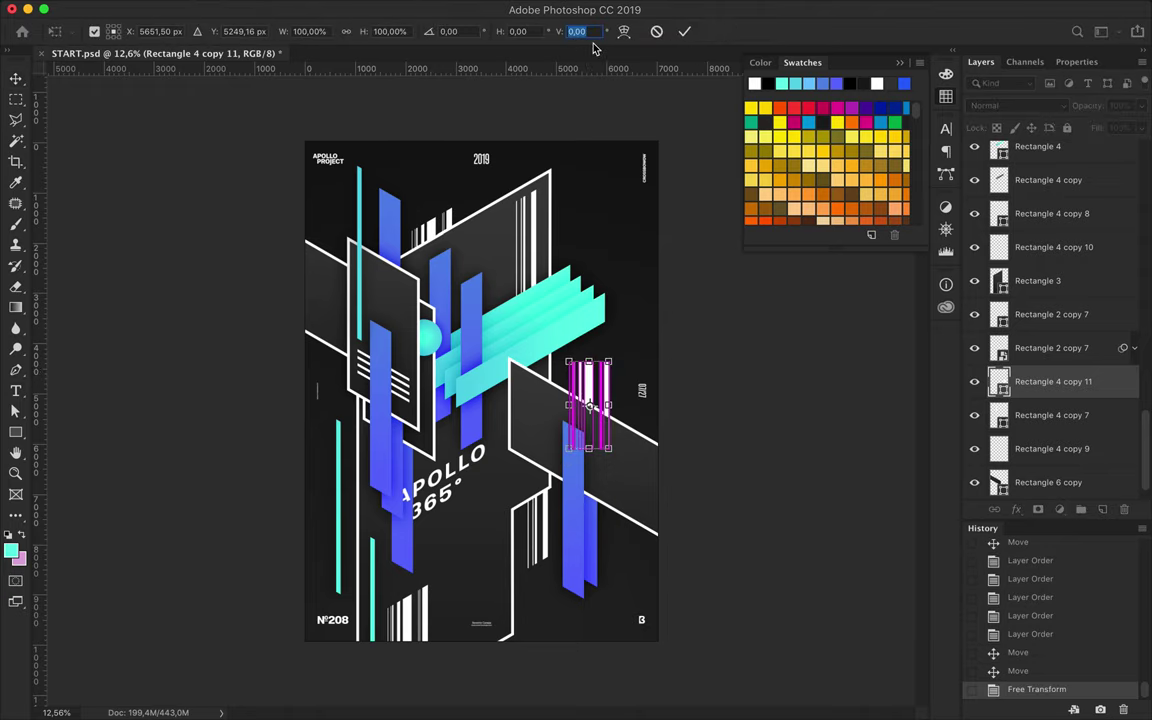
pyautogui.write('30')
pyautogui.press('Return')
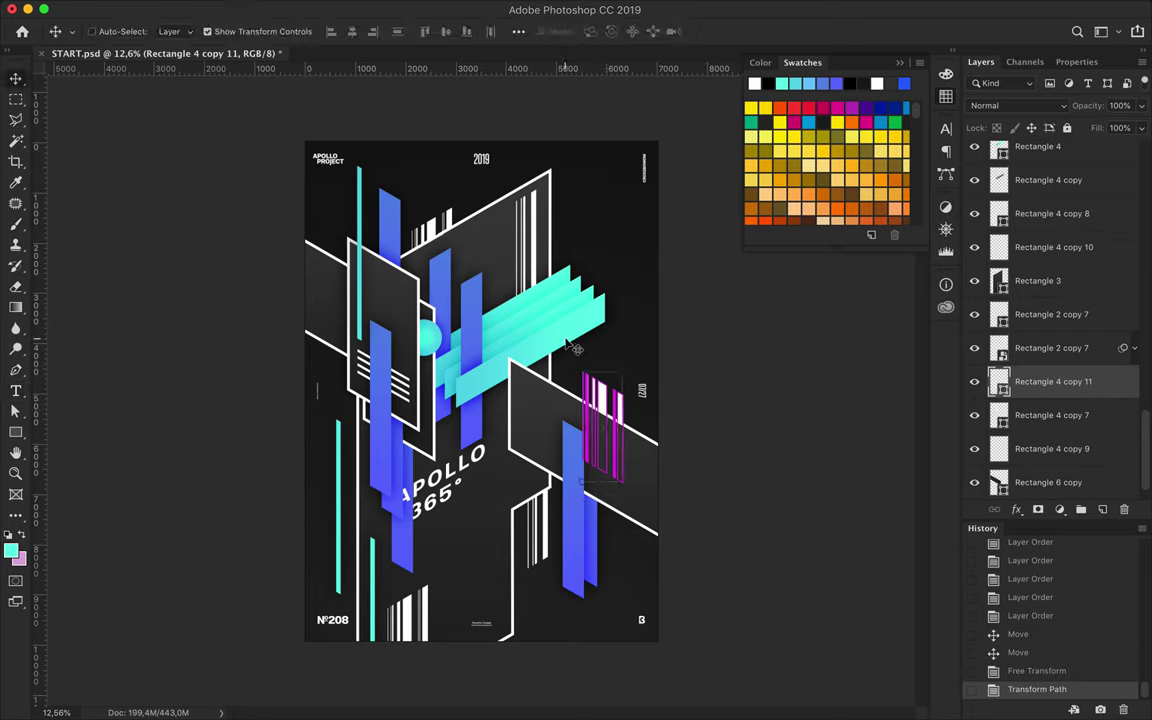
pyautogui.press('u')
pyautogui.moveTo(507, 544); pyautogui.dragTo(533, 570)
# Fill the small square with a linear cyan gradient
pyautogui.click(100, 31)
pyautogui.click(177, 31)
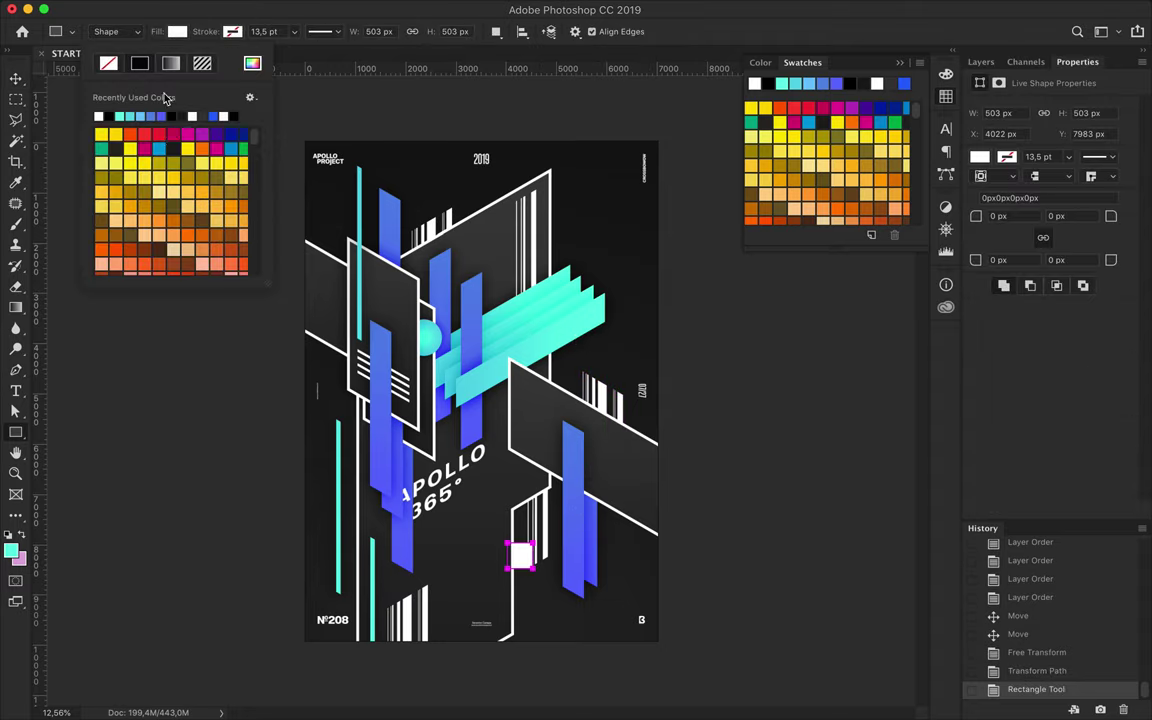
pyautogui.click(171, 63)
pyautogui.click(233, 151)
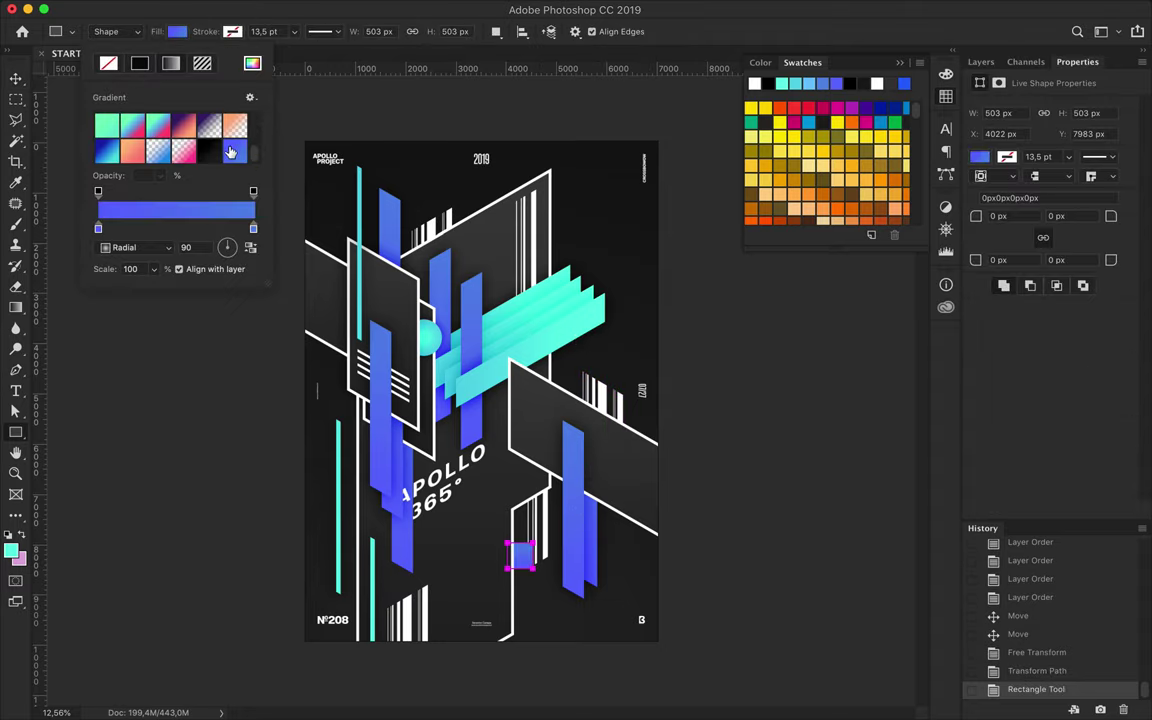
pyautogui.doubleClick(97, 230)
pyautogui.click(783, 82)
pyautogui.click(727, 186)
pyautogui.doubleClick(253, 228)
pyautogui.click(783, 82)
pyautogui.click(727, 186)
pyautogui.click(135, 247)
pyautogui.click(120, 222)
# Move the cyan square beside the right blue bar, raise its layer, skew it 30°, and duplicate it
pyautogui.press('v')
pyautogui.scroll(3, 525, 563)
pyautogui.scroll(3, 470, 520)
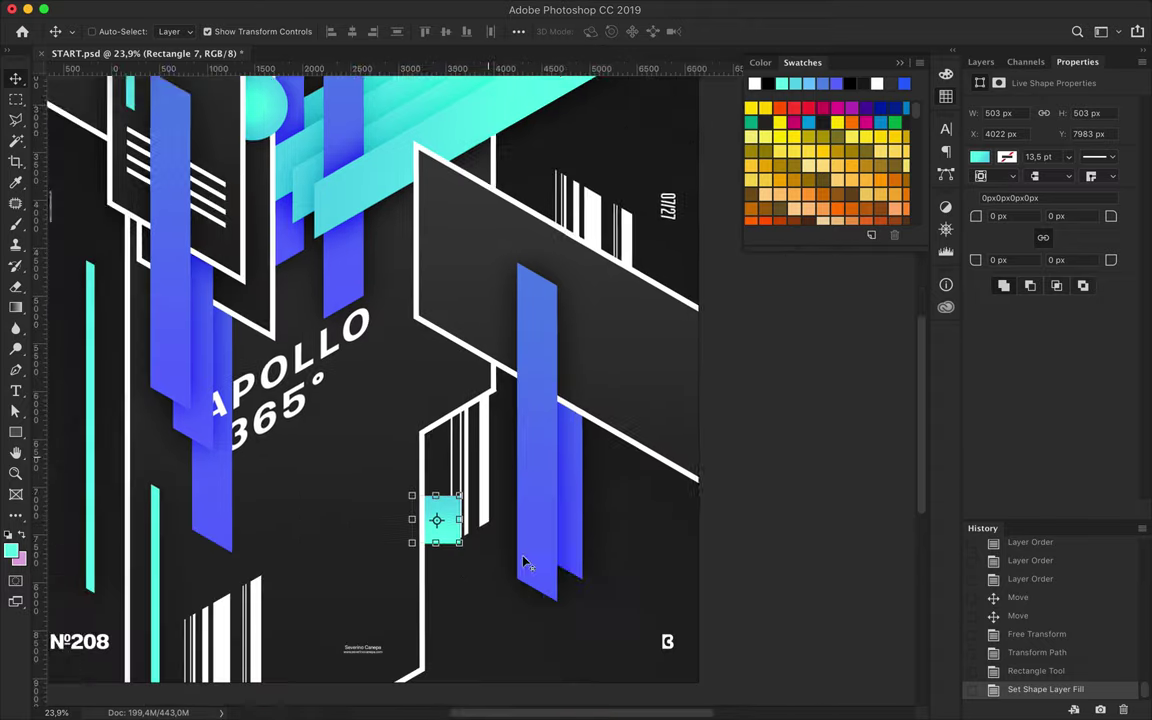
pyautogui.moveTo(437, 514); pyautogui.dragTo(587, 228)
pyautogui.click(985, 62)
pyautogui.moveTo(1067, 378); pyautogui.dragTo(1041, 115)
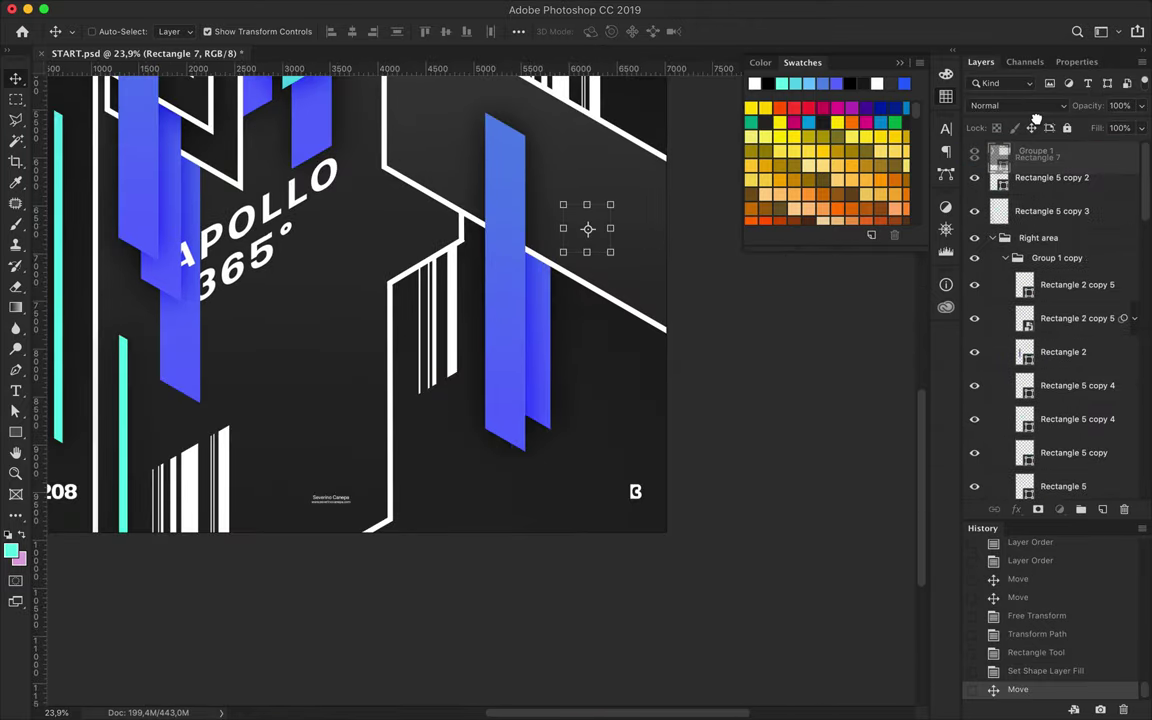
pyautogui.moveTo(1041, 115); pyautogui.dragTo(1034, 165)
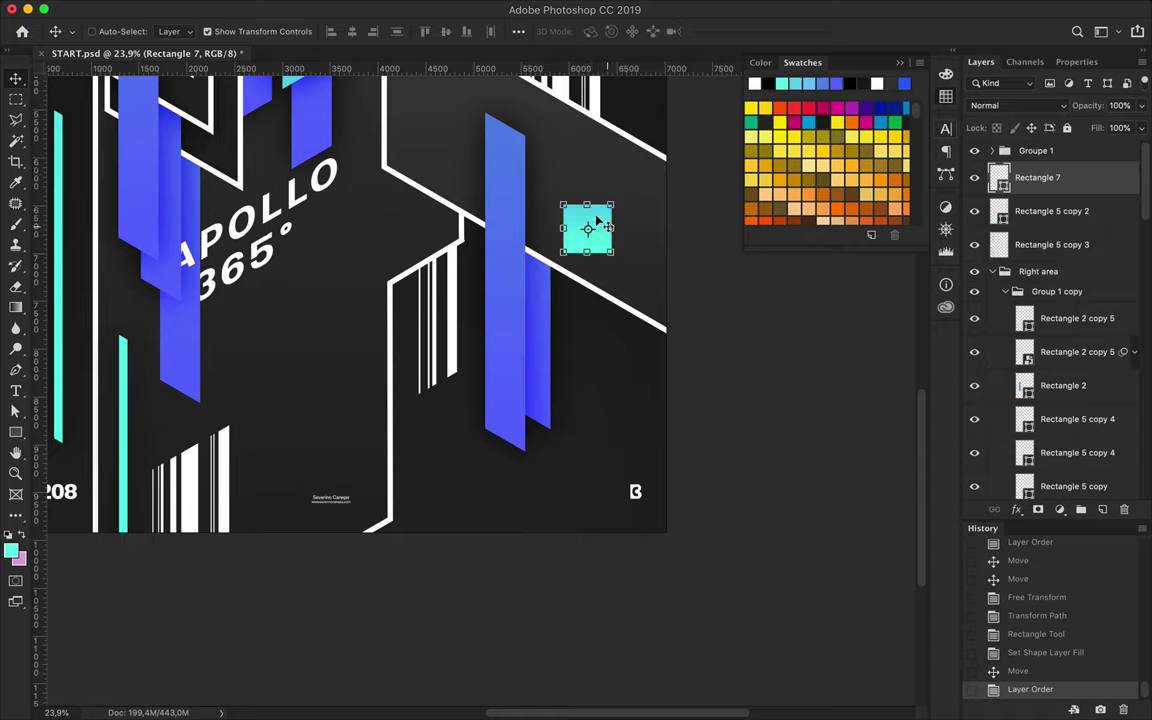
pyautogui.hotkey('ctrl', 't')
pyautogui.write('30')
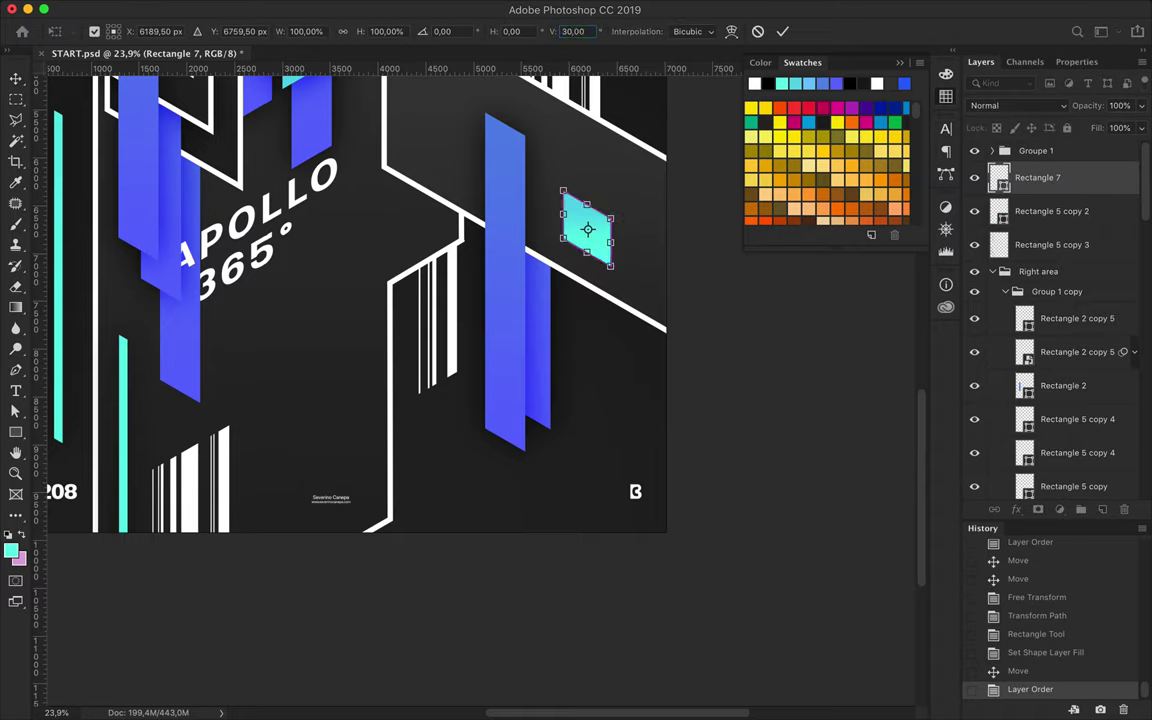
pyautogui.press('Return')
pyautogui.hotkey('ctrl', 'j')
# Fill the duplicated parallelogram black and blur it into a soft shadow
pyautogui.press('a')
pyautogui.click(238, 31)
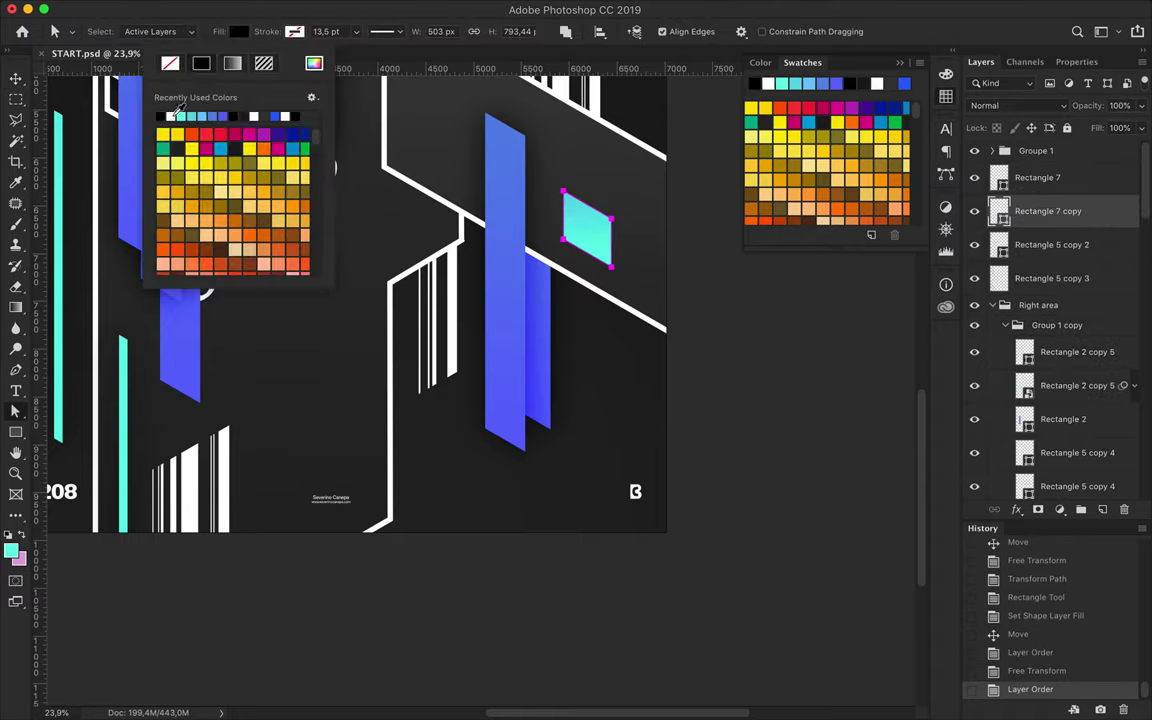
pyautogui.click(172, 116)
pyautogui.hotkey('ctrl', 'f')
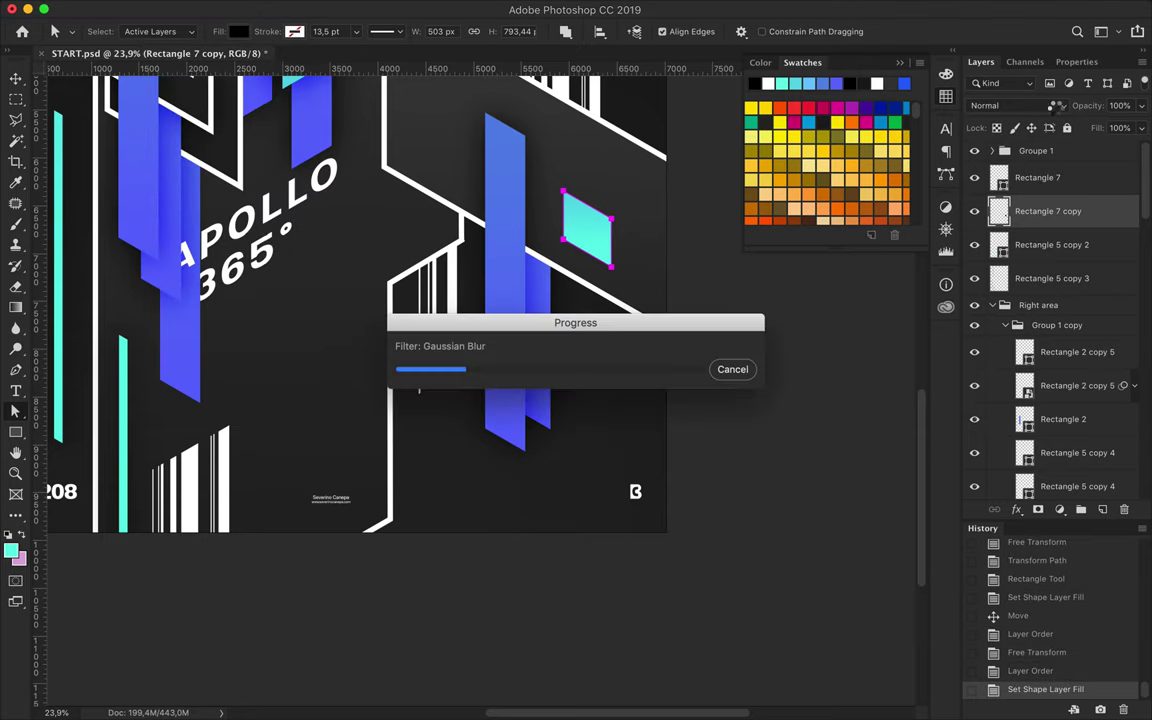
# Set the shadow to Overlay at 80% fill and Alt-drag an offset copy down-right
pyautogui.click(1057, 105)
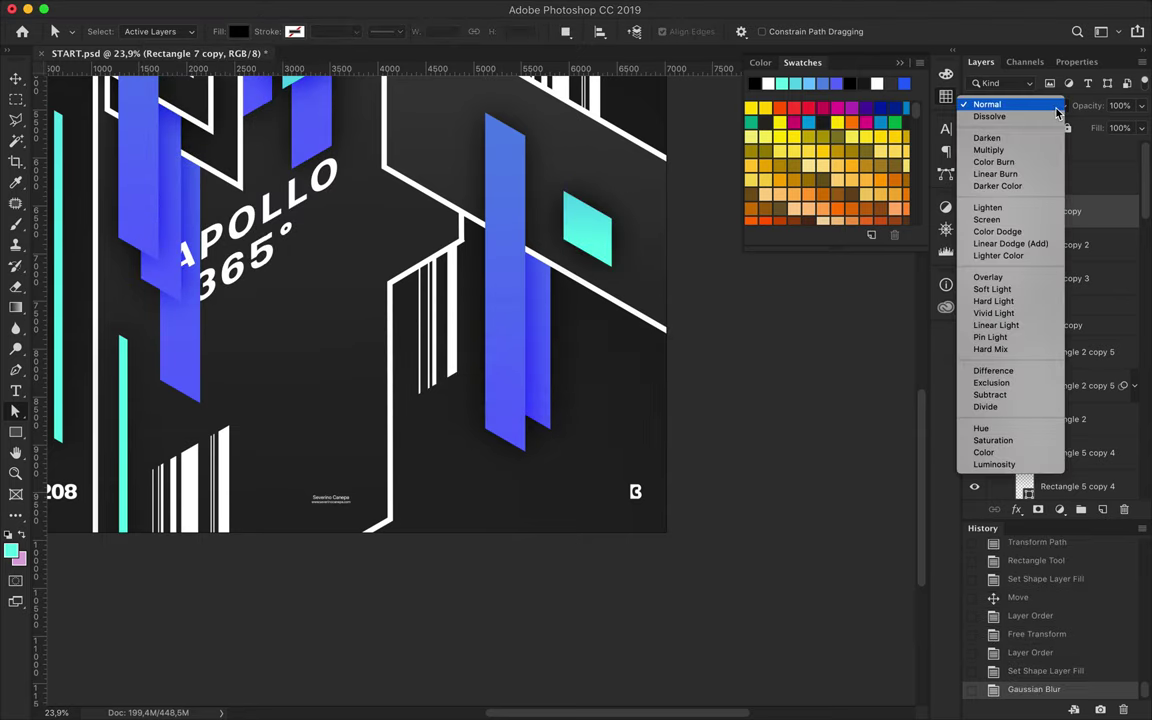
pyautogui.click(990, 274)
pyautogui.write('80')
pyautogui.press('Return')
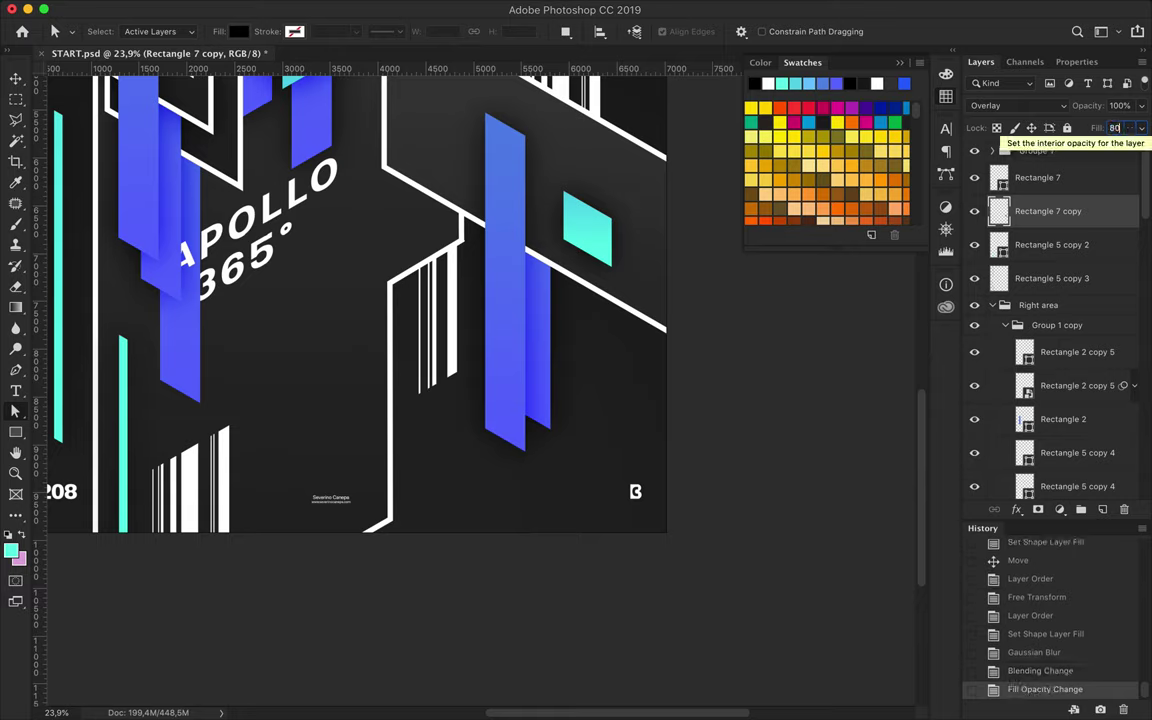
pyautogui.press('v')
pyautogui.moveTo(592, 236)
pyautogui.mouseDown()
pyautogui.moveTo(614, 258)
pyautogui.moveTo(596, 246)
pyautogui.moveTo(600, 278)
pyautogui.mouseUp()
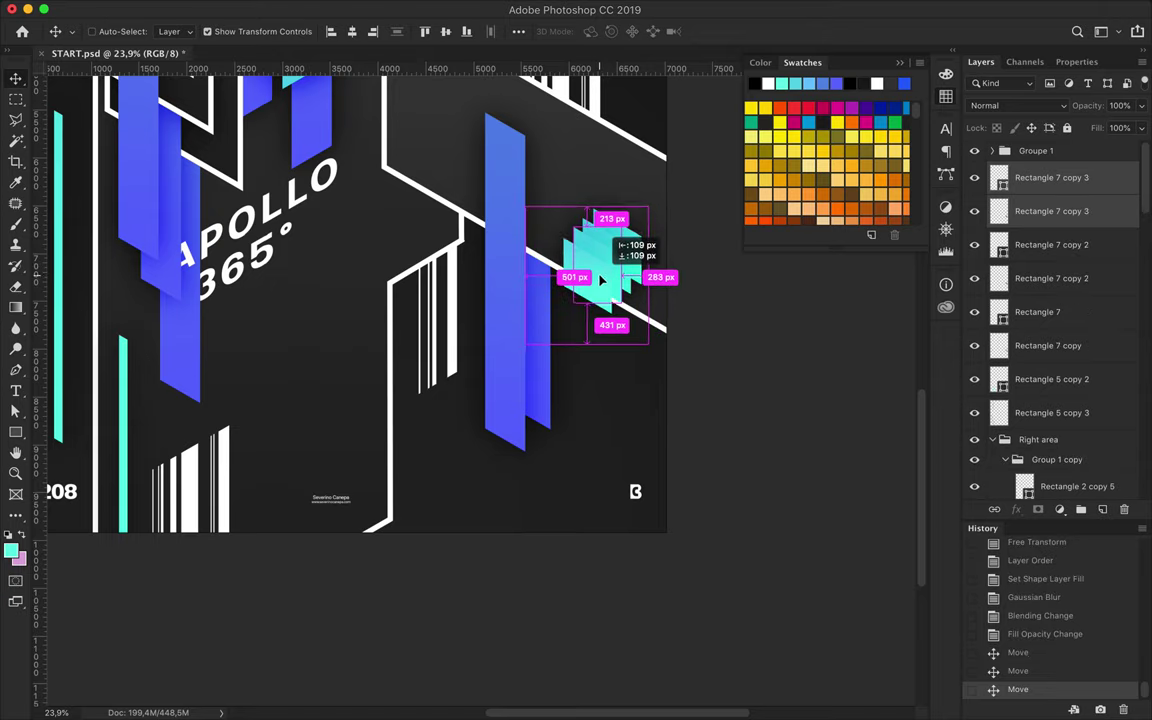
# Raise the fill of the shadow copies to 100%
pyautogui.click(1015, 220)
pyautogui.moveTo(1144, 128); pyautogui.dragTo(1140, 147)
pyautogui.click(1066, 276)
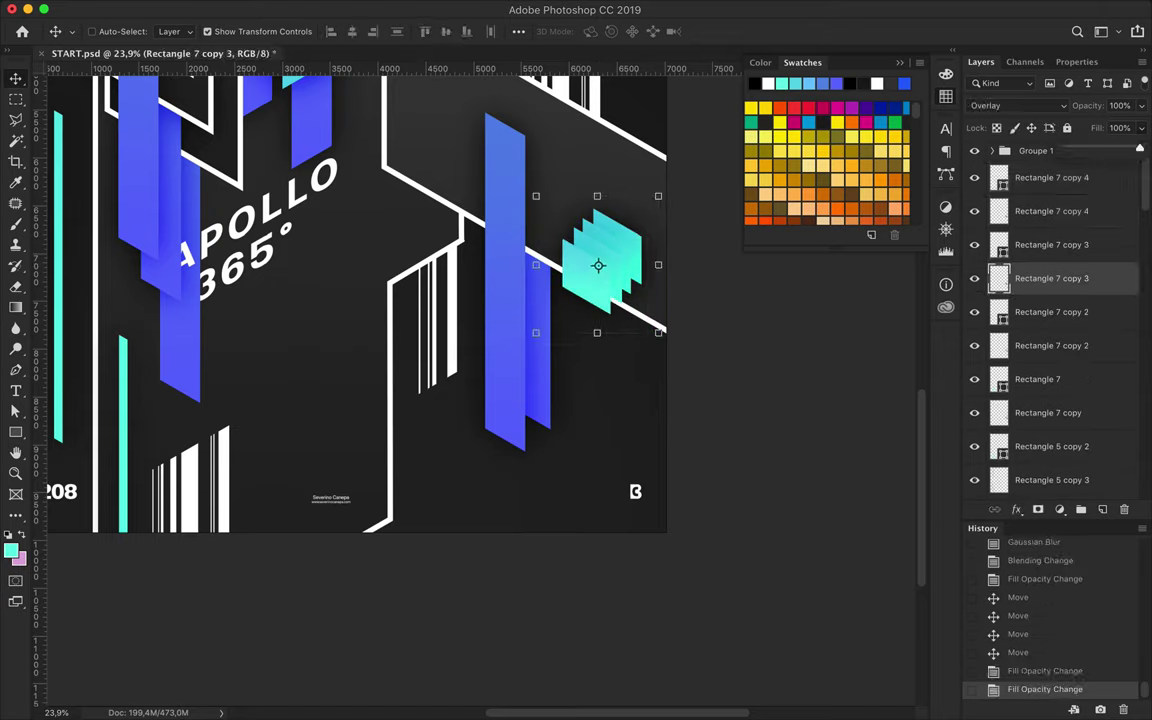
pyautogui.click(1041, 350)
pyautogui.moveTo(1135, 147); pyautogui.dragTo(1145, 147)
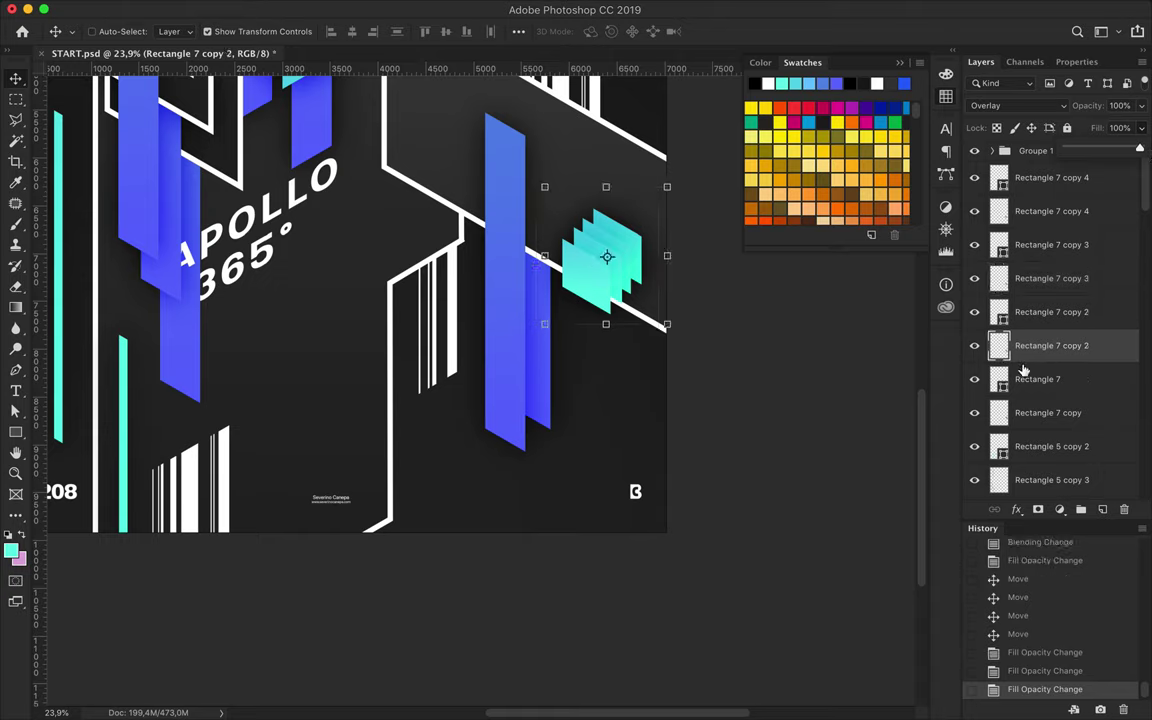
# Clip each shadow copy into the cyan parallelogram above it, undoing an accidental move
pyautogui.keyDown('alt'); pyautogui.click(1030, 292); pyautogui.keyUp('alt')
pyautogui.keyDown('alt'); pyautogui.click(1030, 222); pyautogui.keyUp('alt')
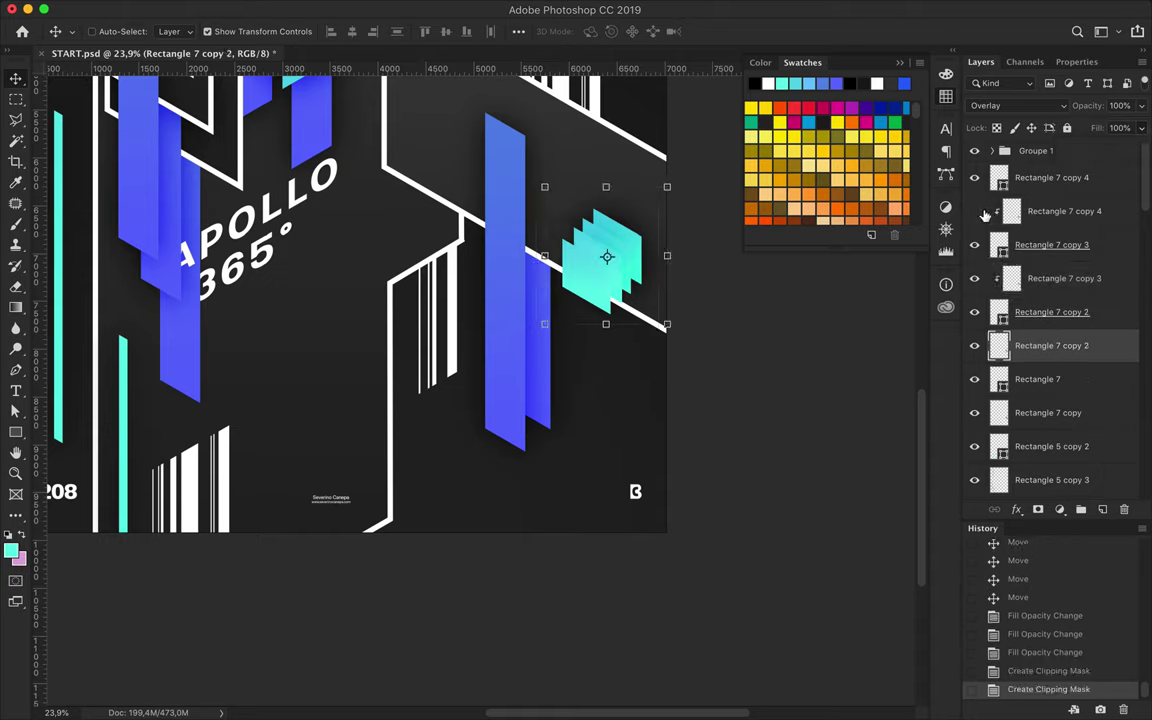
pyautogui.scroll(-1, 1045, 250)
pyautogui.keyDown('alt'); pyautogui.click(1030, 300); pyautogui.keyUp('alt')
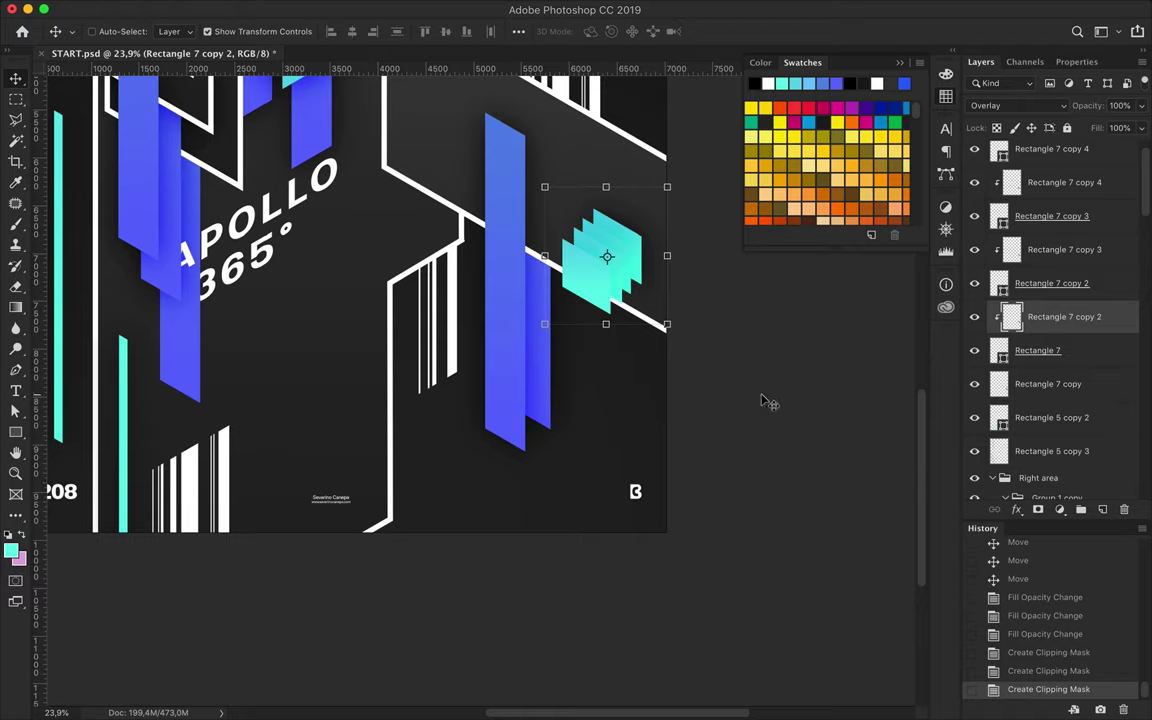
pyautogui.moveTo(763, 400); pyautogui.dragTo(745, 392)
pyautogui.hotkey('ctrl', 'z')
# Select all parallelogram and shadow layers and try moving the stepped stack, then revert and zoom out
pyautogui.click(990, 384)
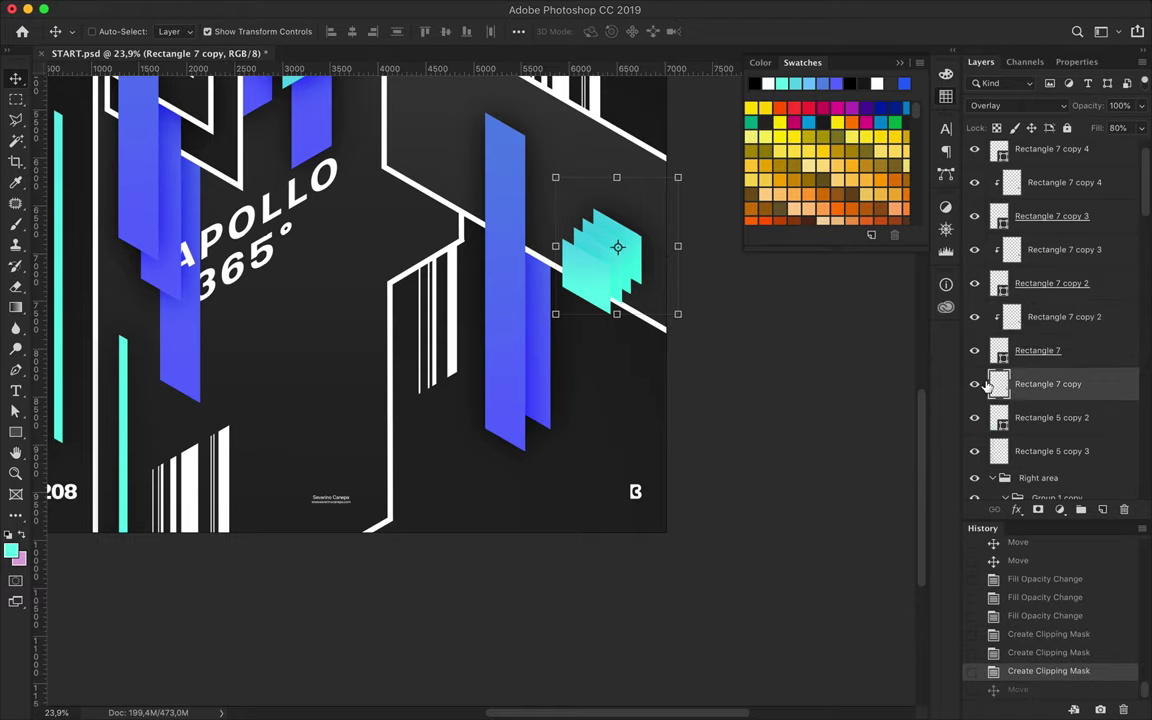
pyautogui.scroll(1, 990, 380)
pyautogui.click(990, 380)
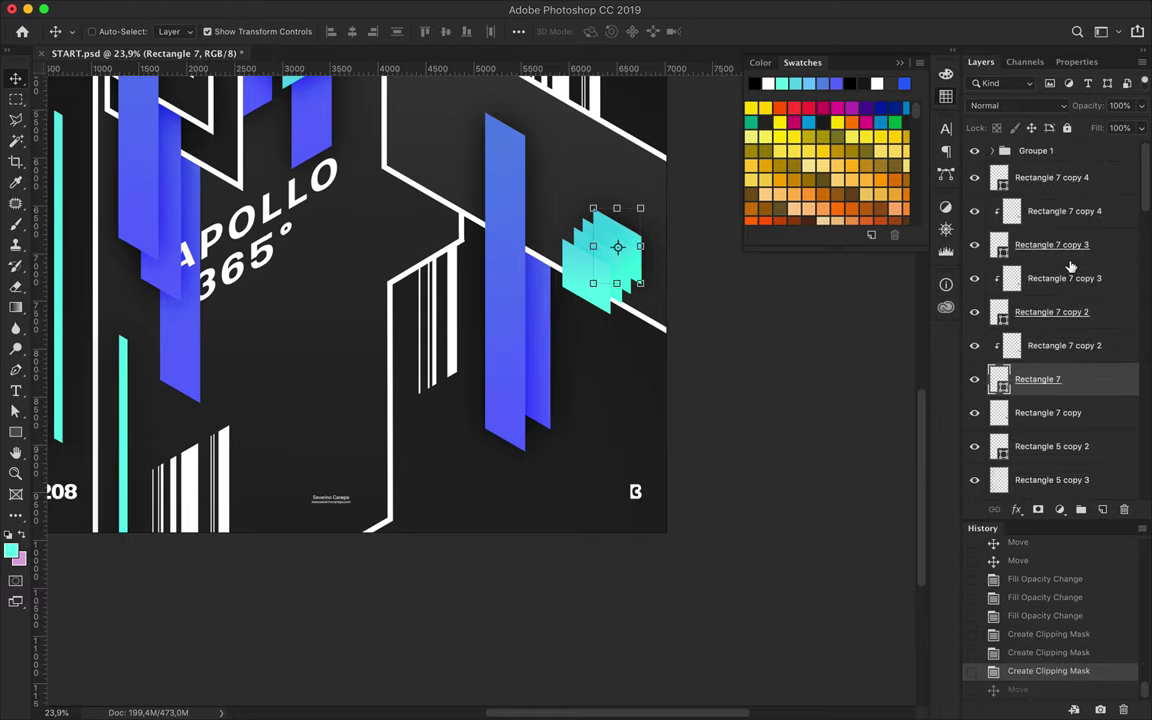
pyautogui.keyDown('shift'); pyautogui.click(1052, 177); pyautogui.keyUp('shift')
pyautogui.moveTo(612, 257); pyautogui.dragTo(627, 290)
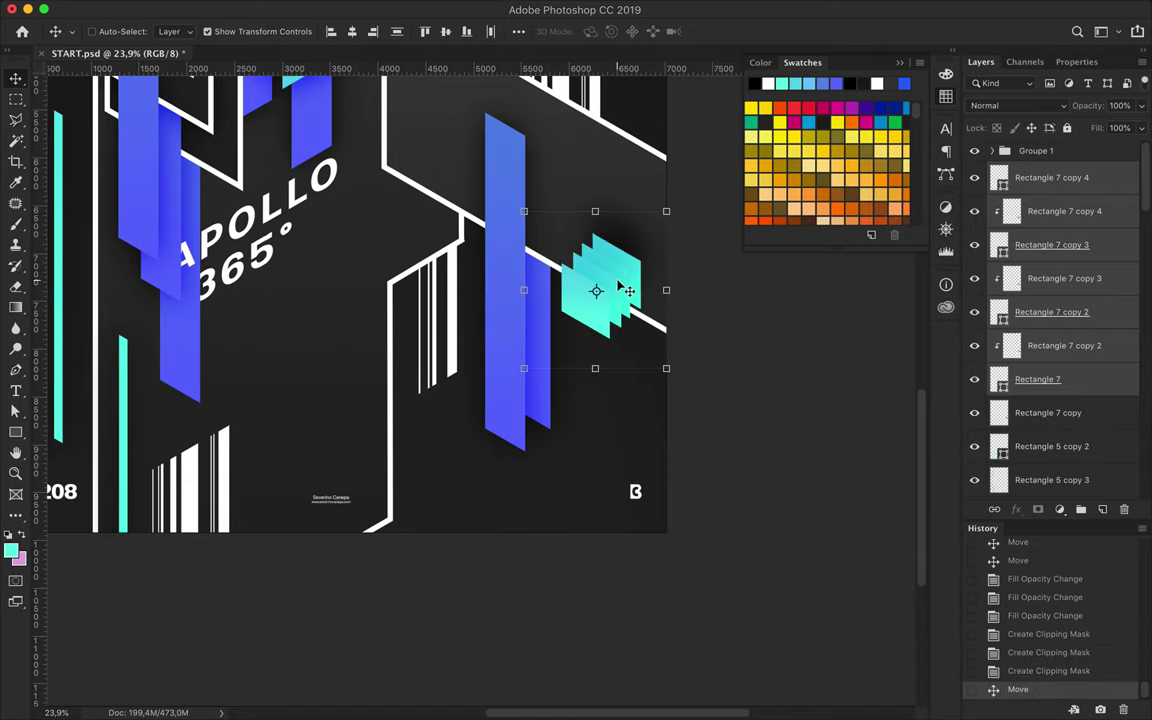
pyautogui.hotkey('ctrl', '-')
pyautogui.hotkey('ctrl', 'z')
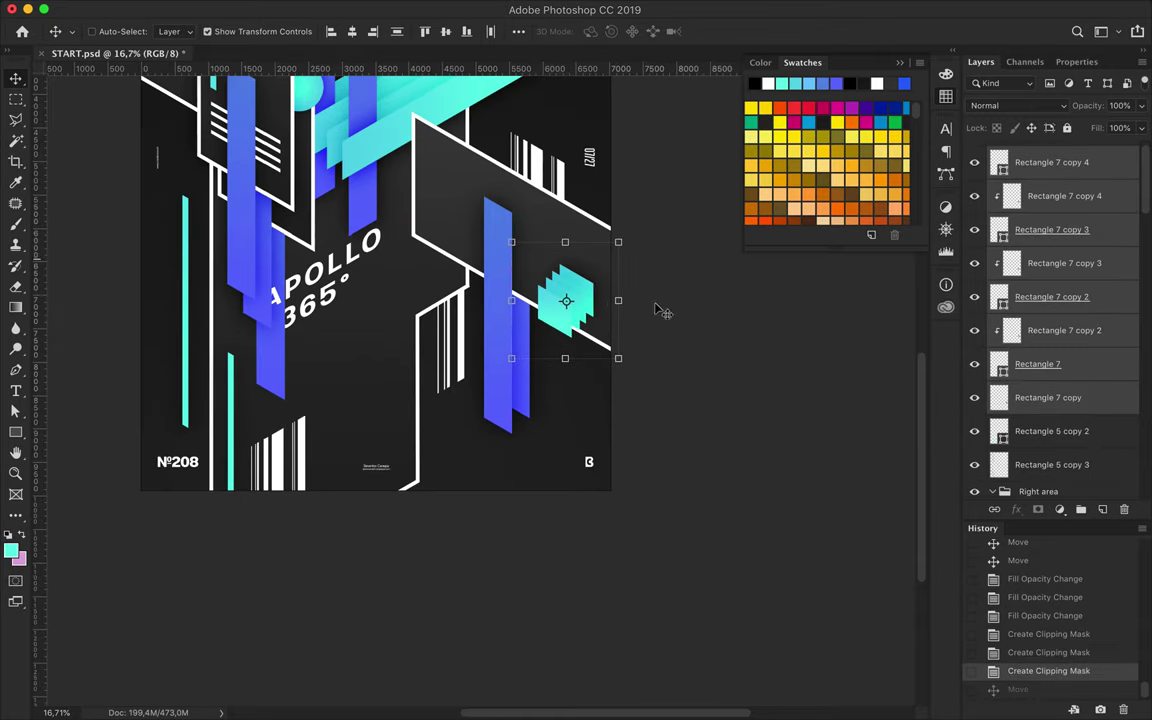
# Nudge the stepped stack down, then try Normal blending on the top shadow and undo it
pyautogui.moveTo(655, 311); pyautogui.dragTo(657, 329)
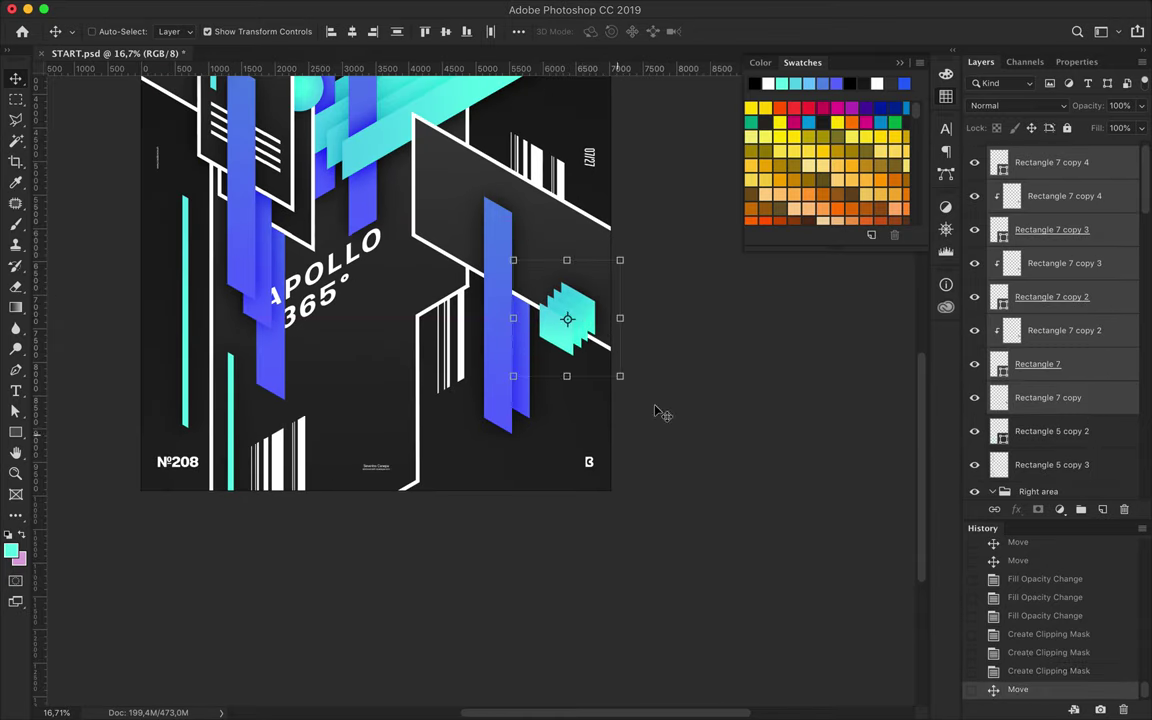
pyautogui.scroll(3, 660, 413)
pyautogui.click(1064, 196)
pyautogui.click(1018, 105)
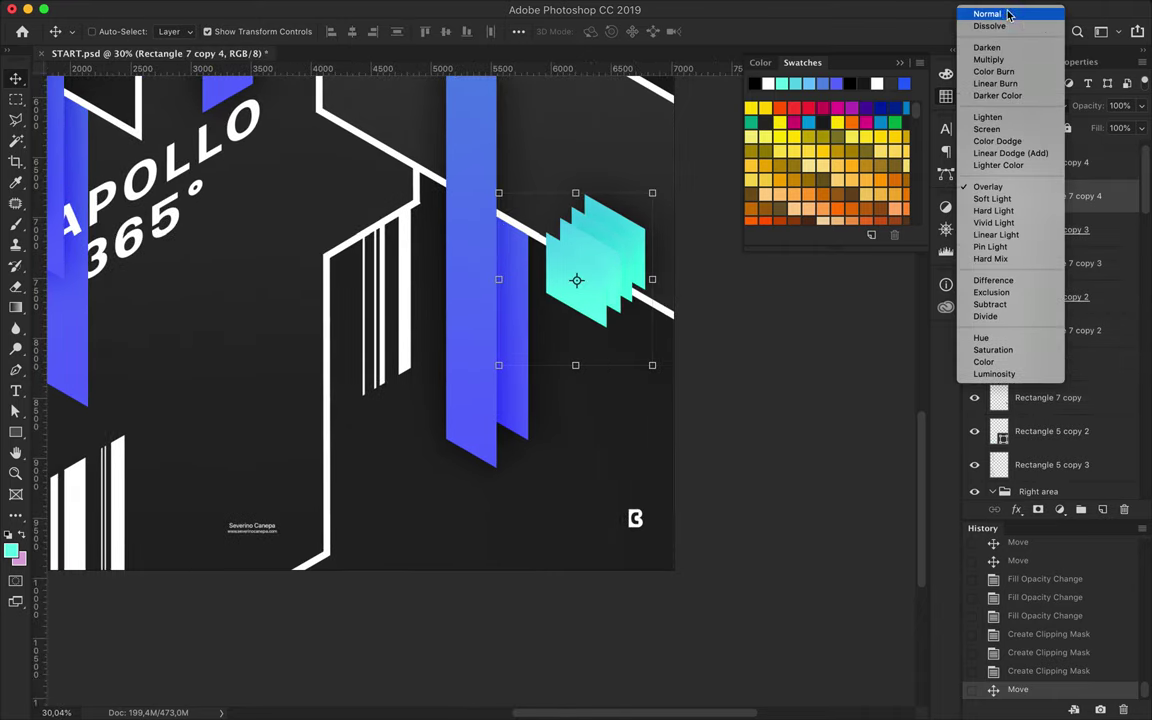
pyautogui.click(1008, 14)
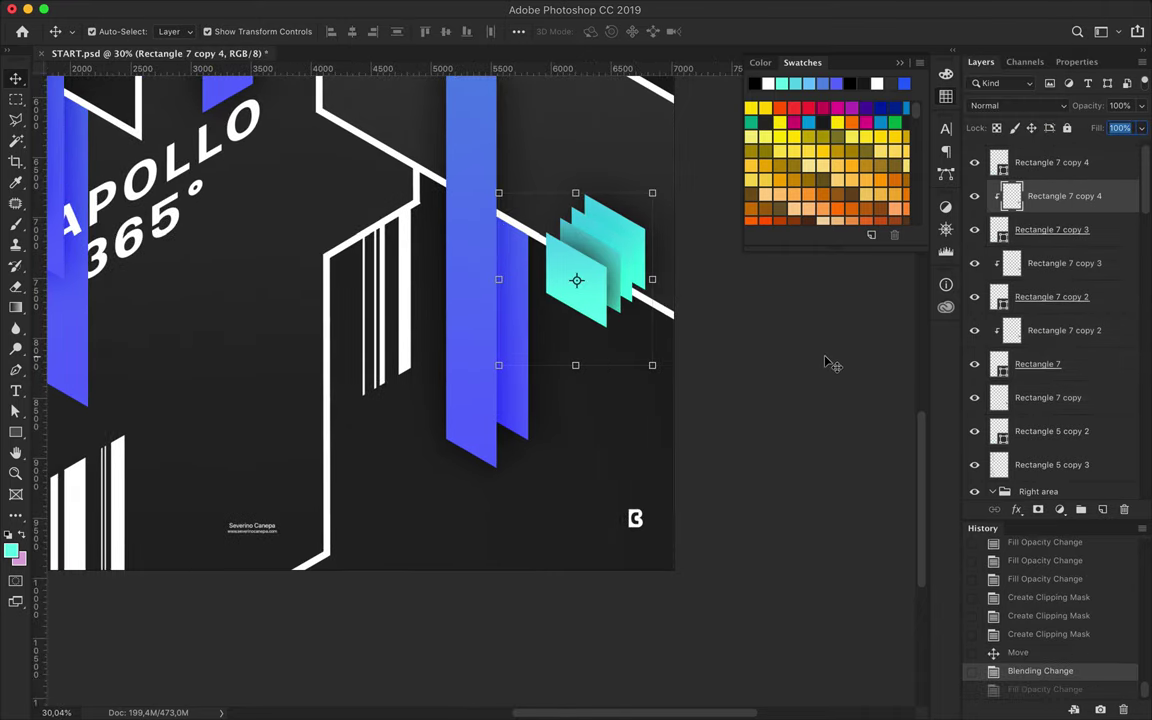
pyautogui.hotkey('ctrl', 'z')
# Release the top shadow's clipping mask and select the copies down to Rectangle 7
pyautogui.scroll(-3, 820, 380)
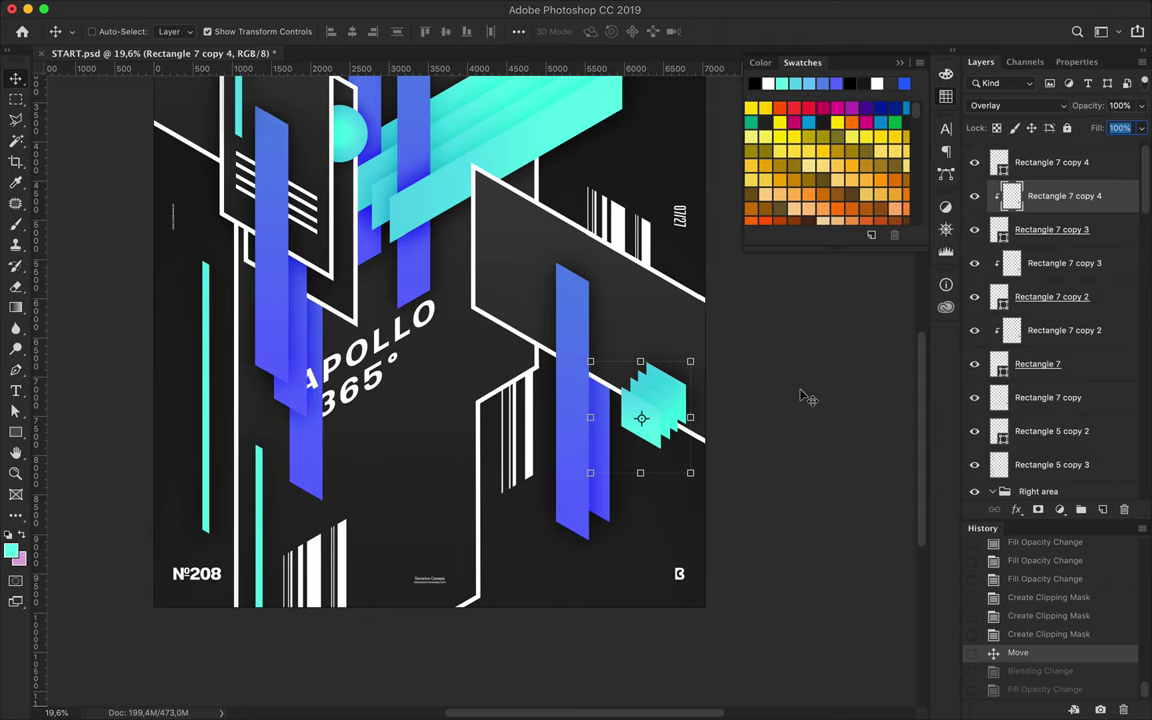
pyautogui.scroll(3, 808, 398)
pyautogui.hscroll(-3, 808, 398)
pyautogui.hotkey('ctrl', 'alt', 'g')
pyautogui.click(1093, 249)
pyautogui.keyDown('shift'); pyautogui.click(1090, 383); pyautogui.keyUp('shift')
pyautogui.press('Return')
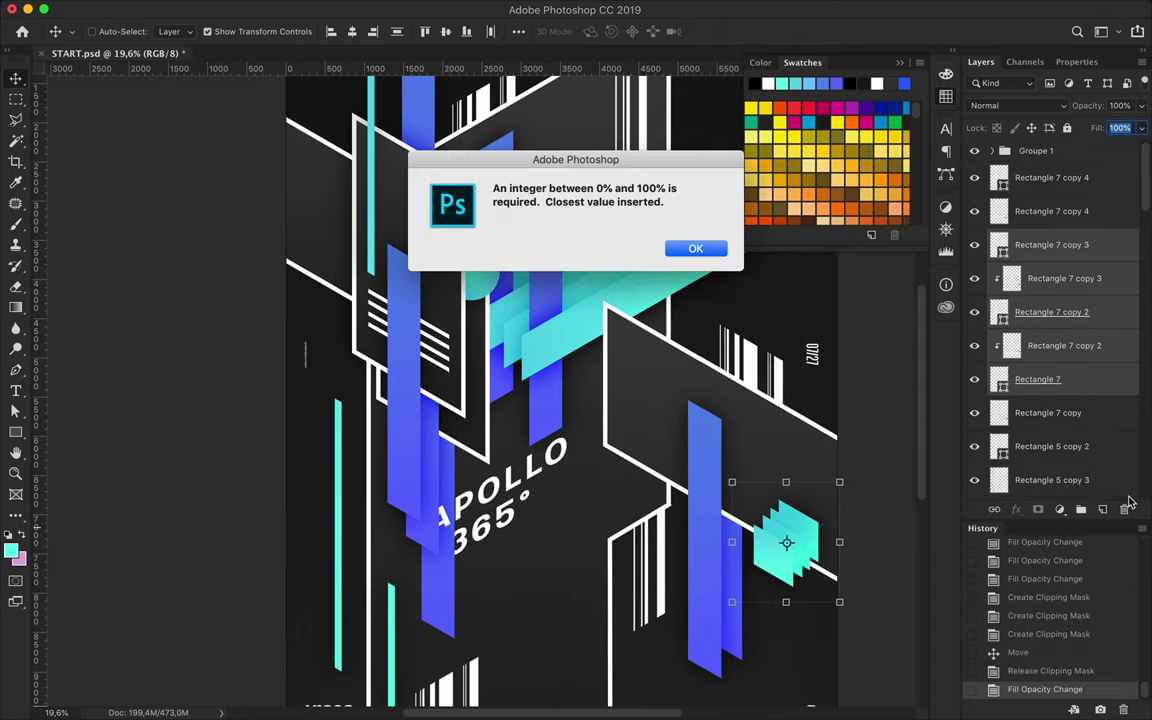
# Dismiss the fill warning, delete the extra stepped copies, and move the shadow down-left
pyautogui.press('Return')
pyautogui.moveTo(1111, 288)
pyautogui.mouseDown()
pyautogui.moveTo(1096, 416)
pyautogui.moveTo(1124, 509)
pyautogui.mouseUp()
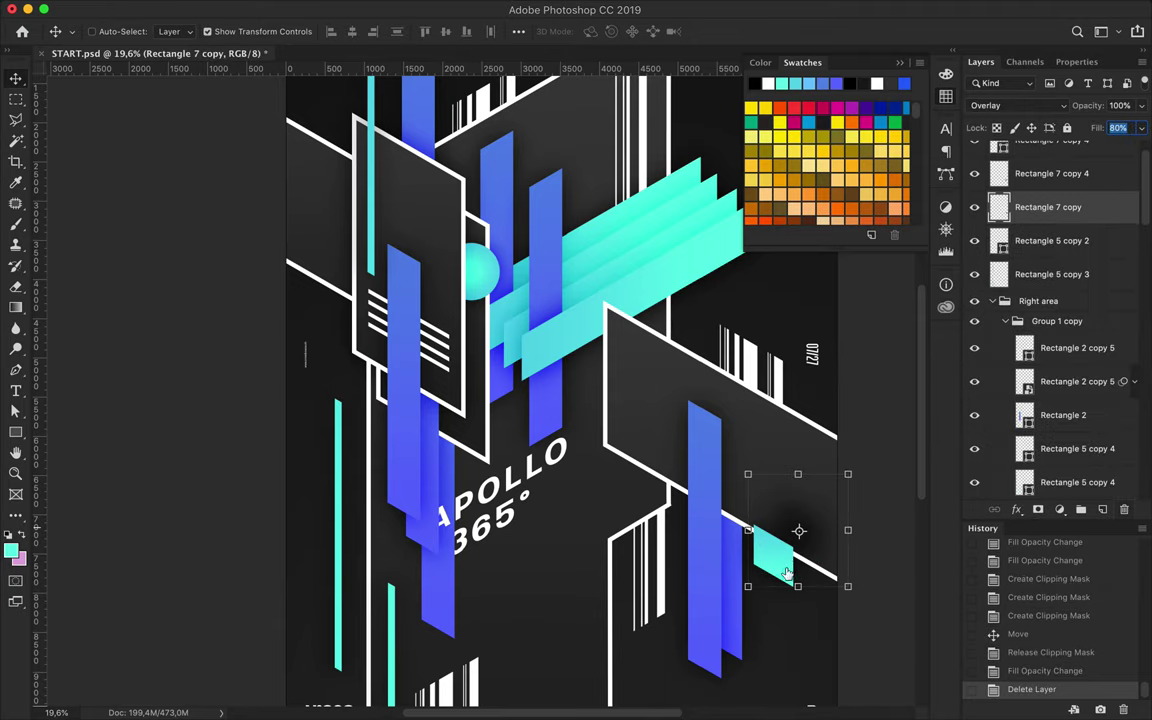
pyautogui.moveTo(742, 474); pyautogui.dragTo(714, 500)
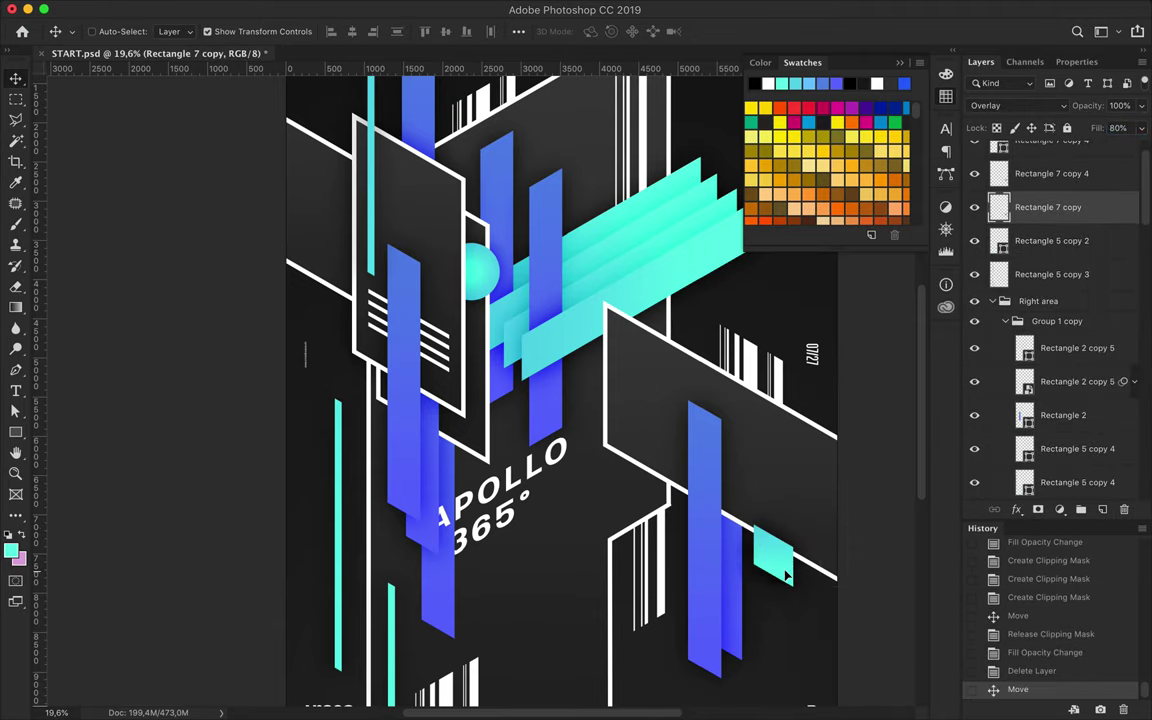
# Show the hidden cyan parallelogram and move it up onto the white line
pyautogui.hotkey('alt', '[')
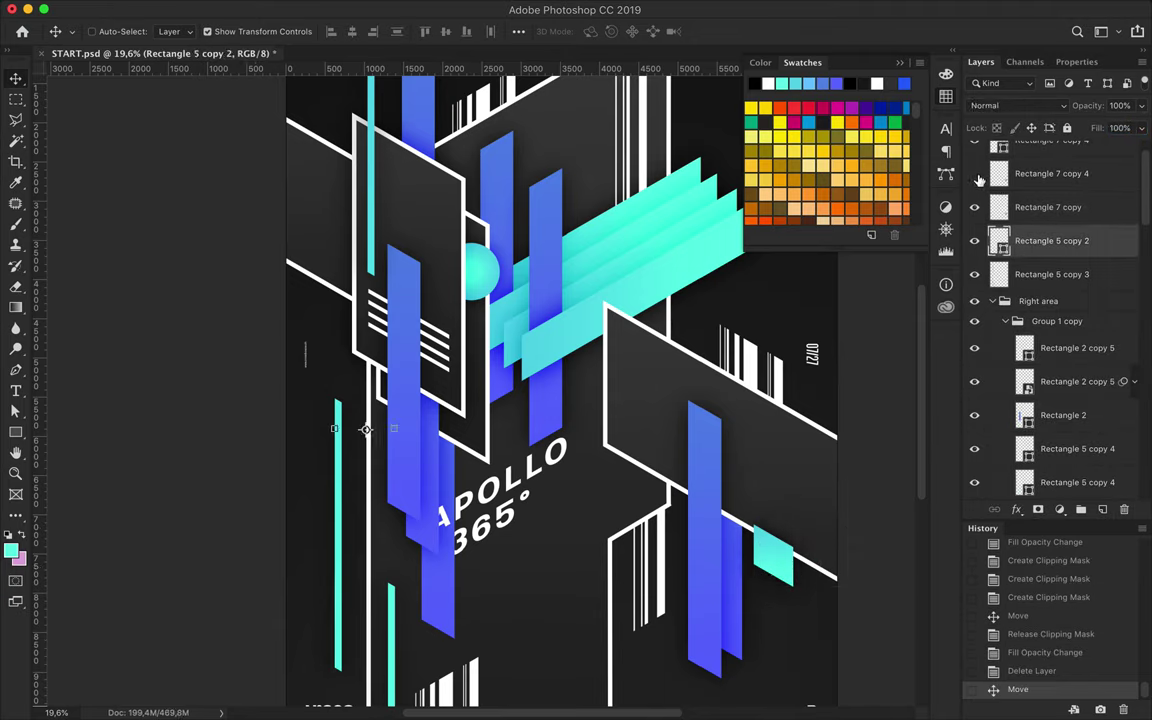
pyautogui.scroll(1, 980, 250)
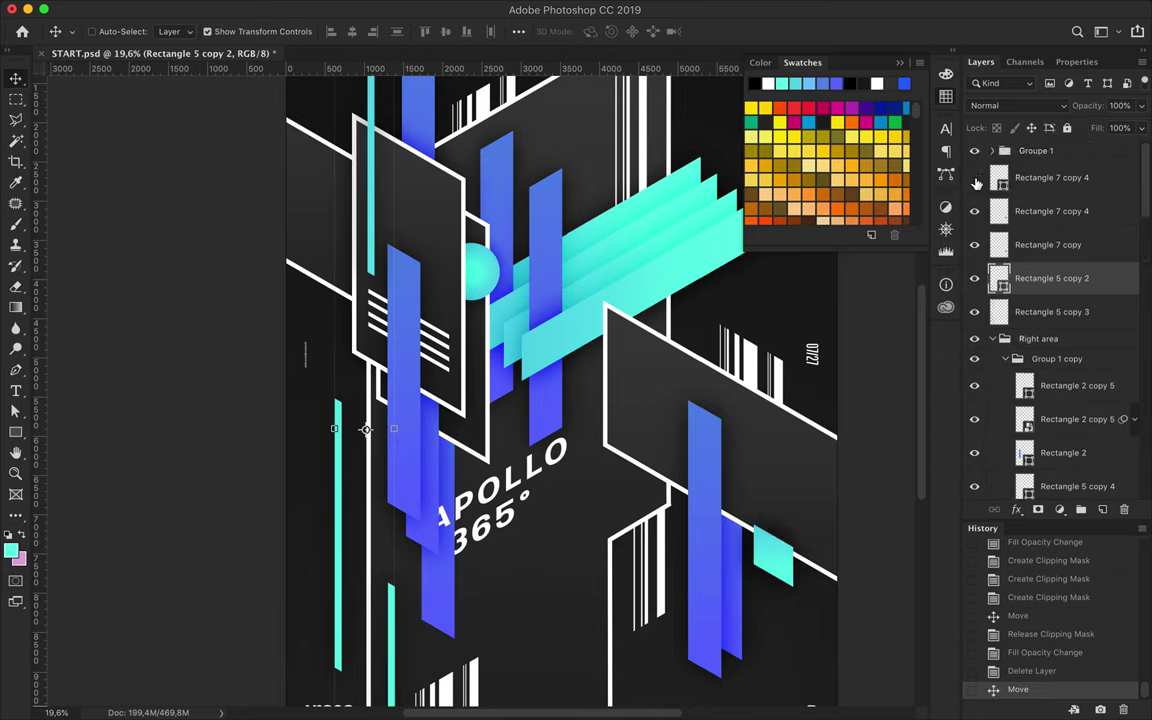
pyautogui.click(977, 211)
pyautogui.keyDown('ctrl'); pyautogui.click(775, 553); pyautogui.keyUp('ctrl')
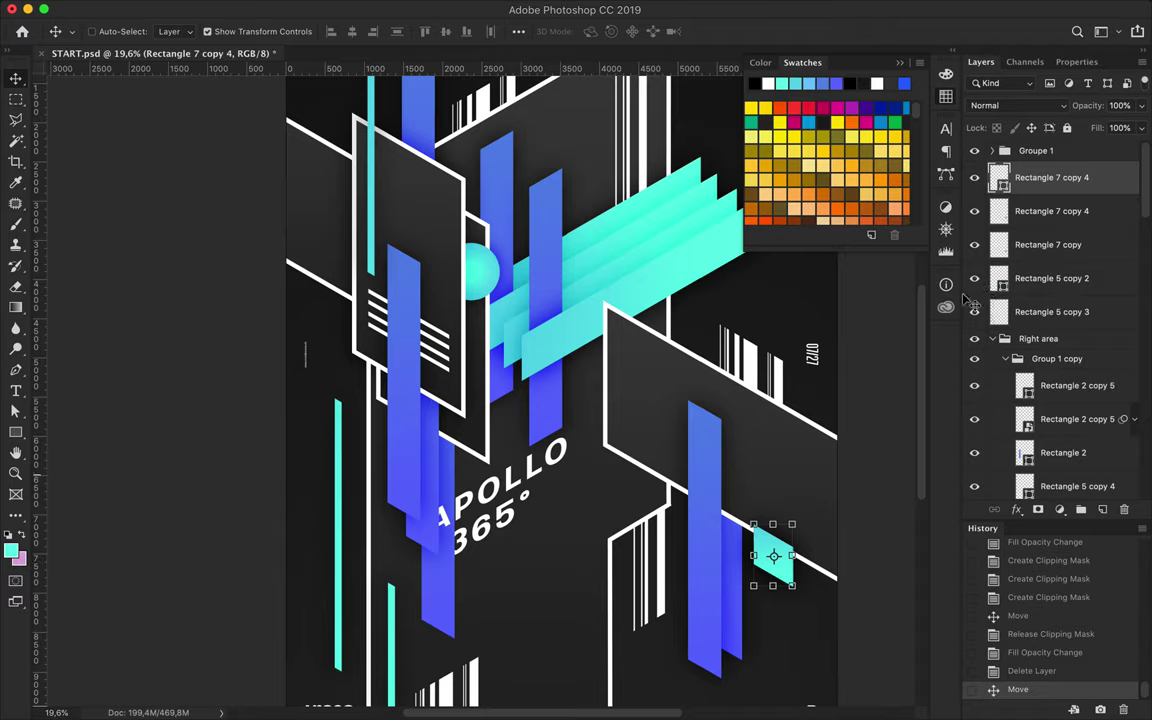
pyautogui.keyDown('ctrl'); pyautogui.keyDown('shift'); pyautogui.click(789, 545); pyautogui.keyUp('shift'); pyautogui.keyUp('ctrl')
pyautogui.moveTo(789, 545); pyautogui.dragTo(789, 527)
pyautogui.scroll(-3, 745, 612)
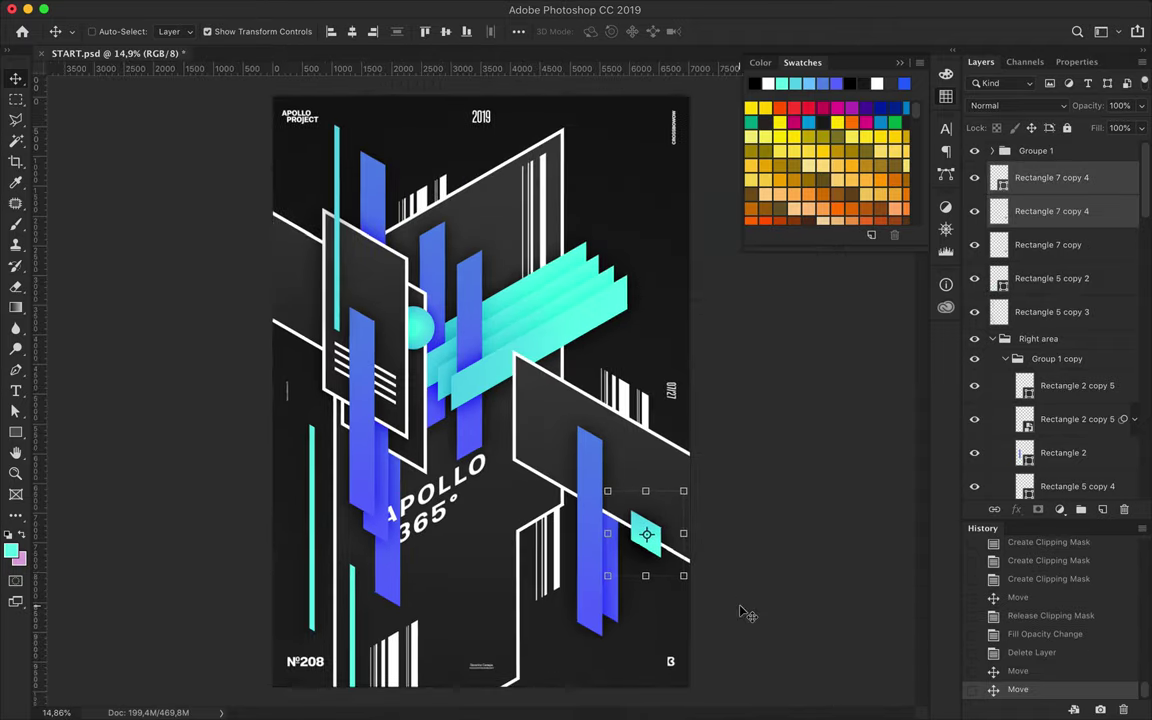